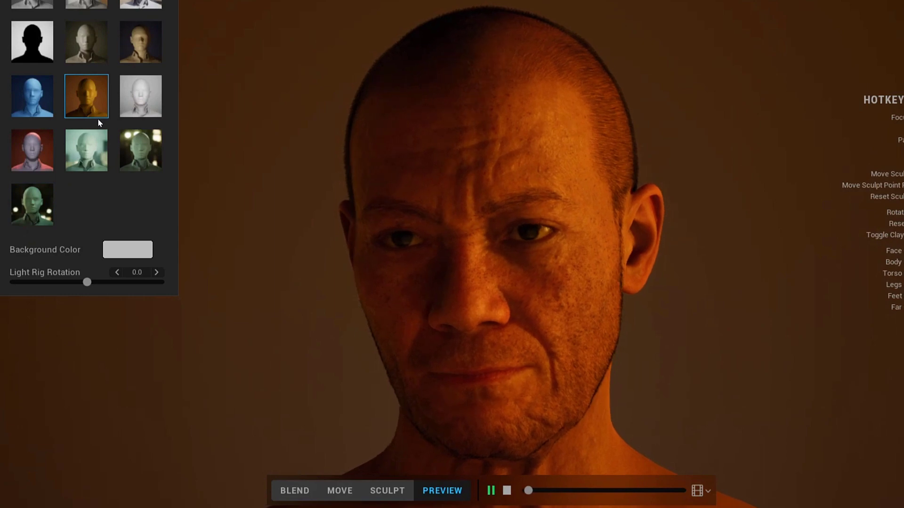
Preview the MetaHuman head under the blue lighting preset, followed by the dark preset with warm light
left_click(47, 110)
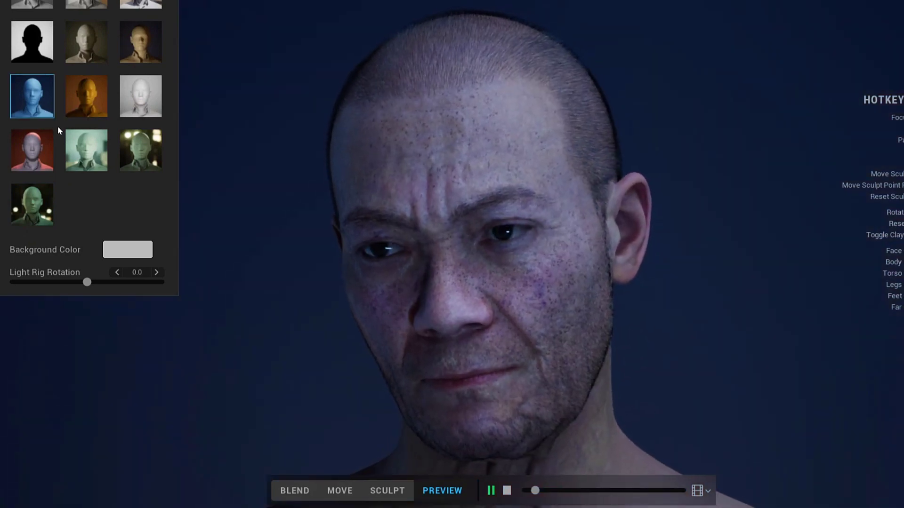
left_click(123, 60)
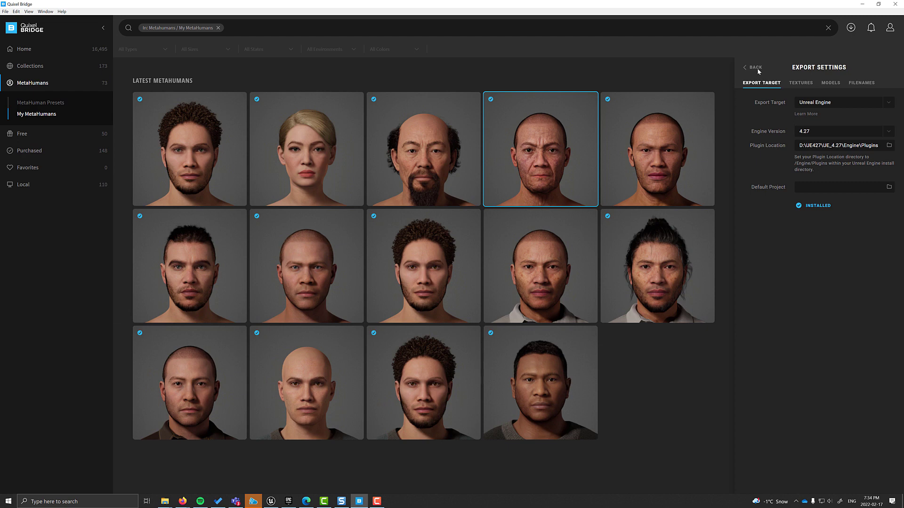
Switch to Unreal Engine and enable the MeshMorpher plugin for the project
left_click(755, 68)
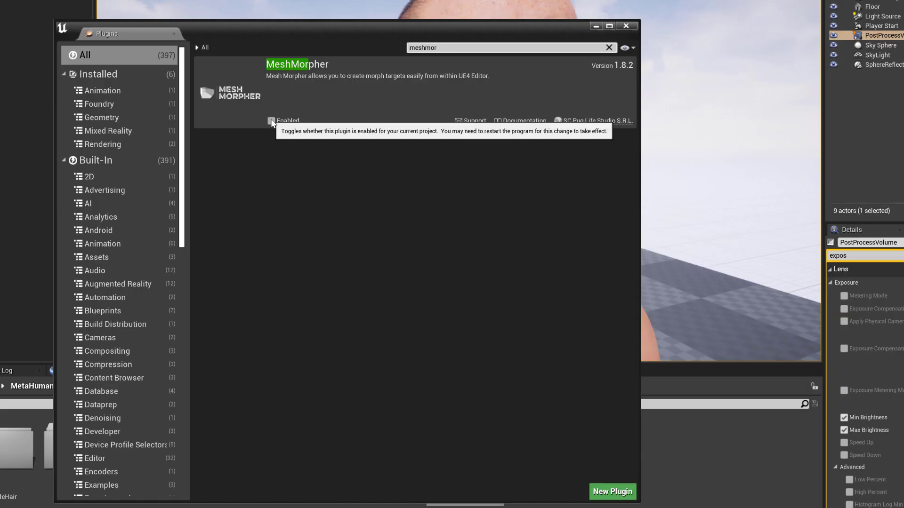
left_click(271, 121)
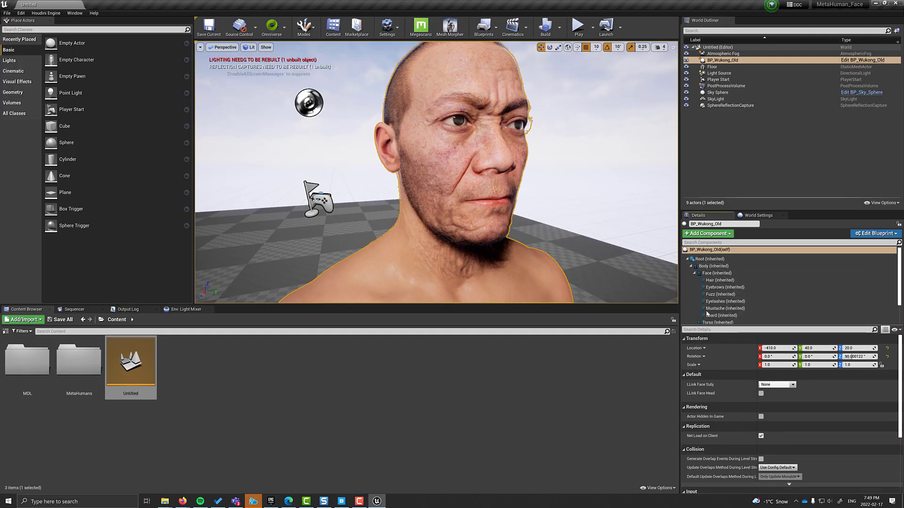
Locate the skeletal mesh asset used by the Face component of BP_Wukong_Old and open it in Mesh Morpher
left_click(716, 273)
left_click(798, 441)
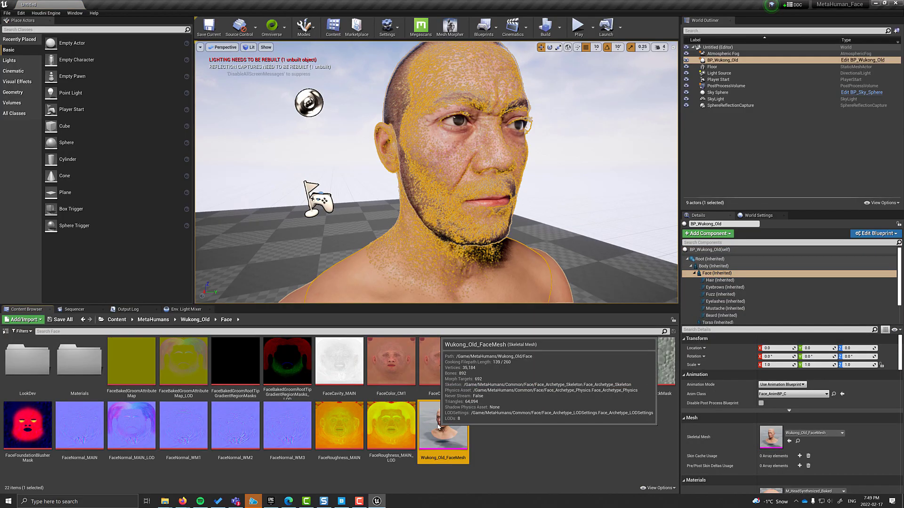
left_click(449, 27)
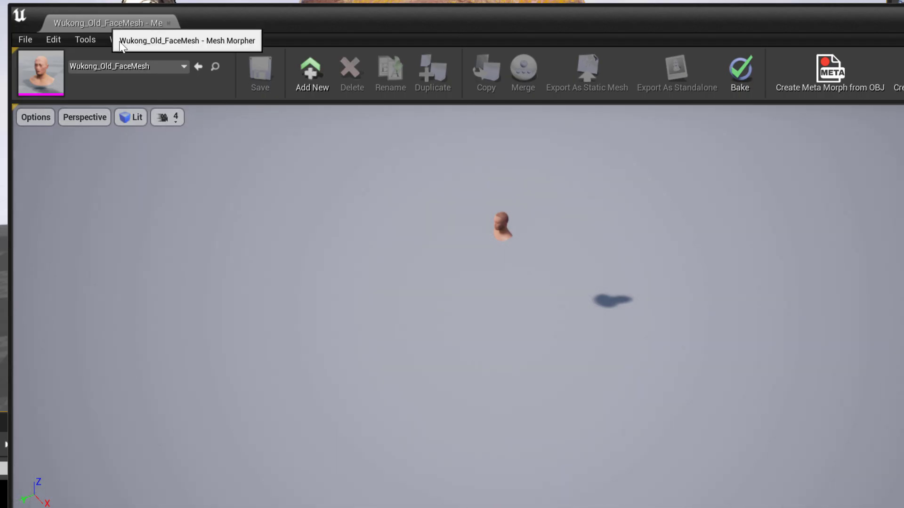
Export the Wukong_Old_FaceMesh from Mesh Morpher with the Export Mesh tool
left_click(76, 40)
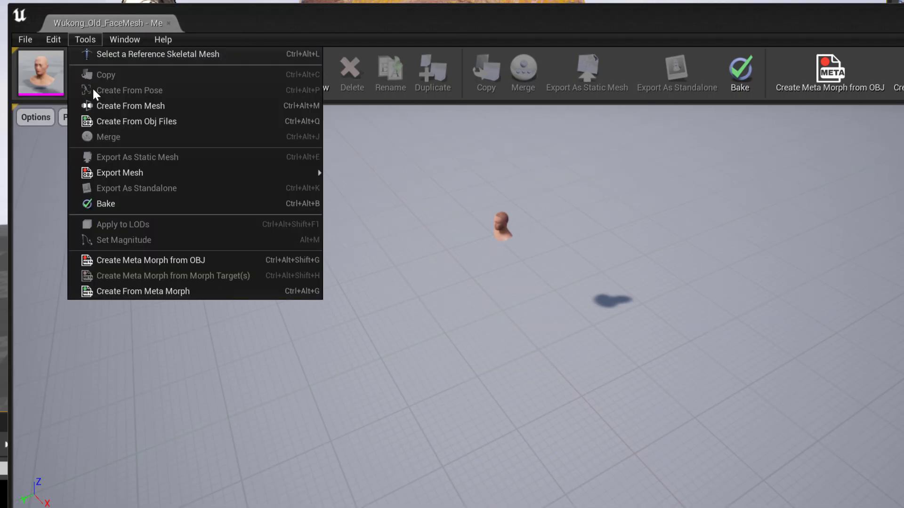
mouse_move(146, 171)
left_click(396, 187)
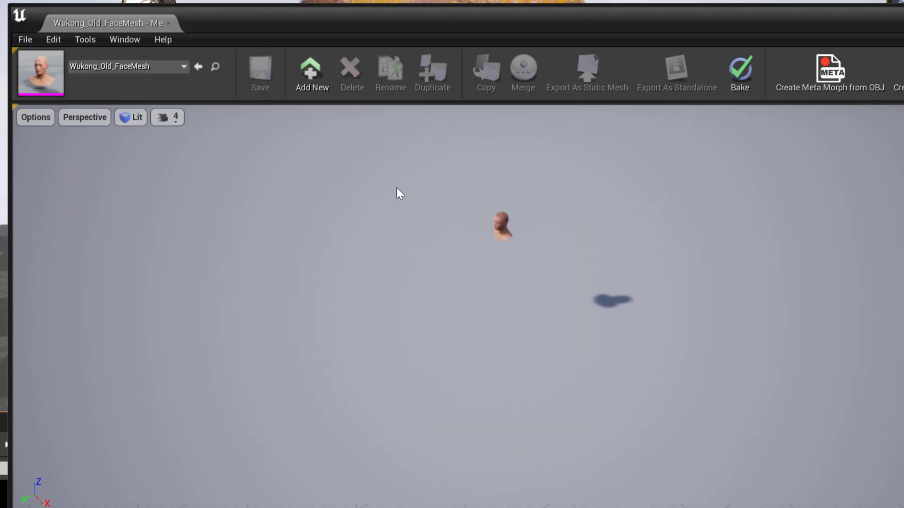
left_click(257, 38)
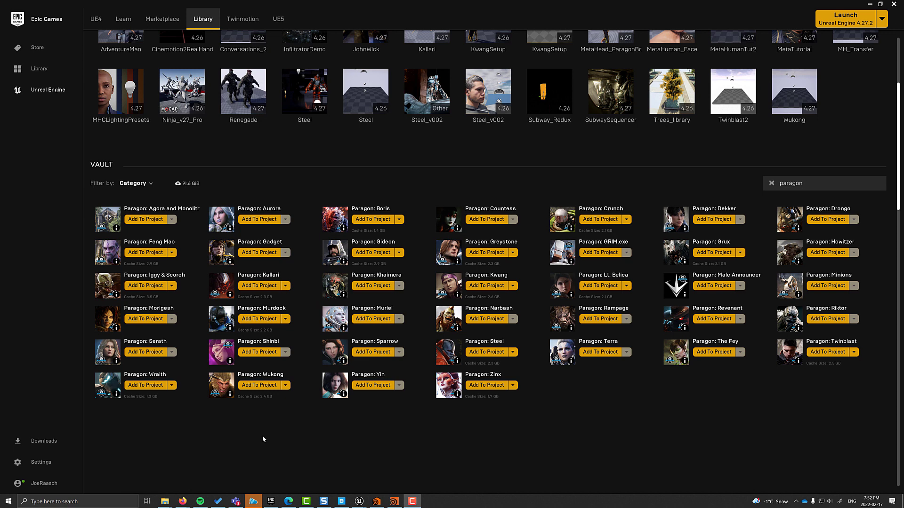
Switch to the Epic Games Launcher, open the Paragon: Wukong content details and view the third and fourth skin previews
left_click(257, 376)
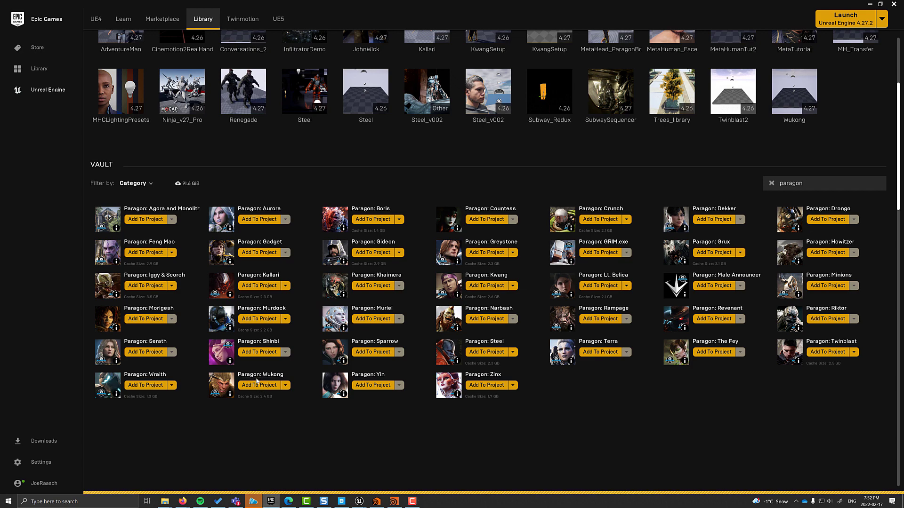
left_click(256, 379)
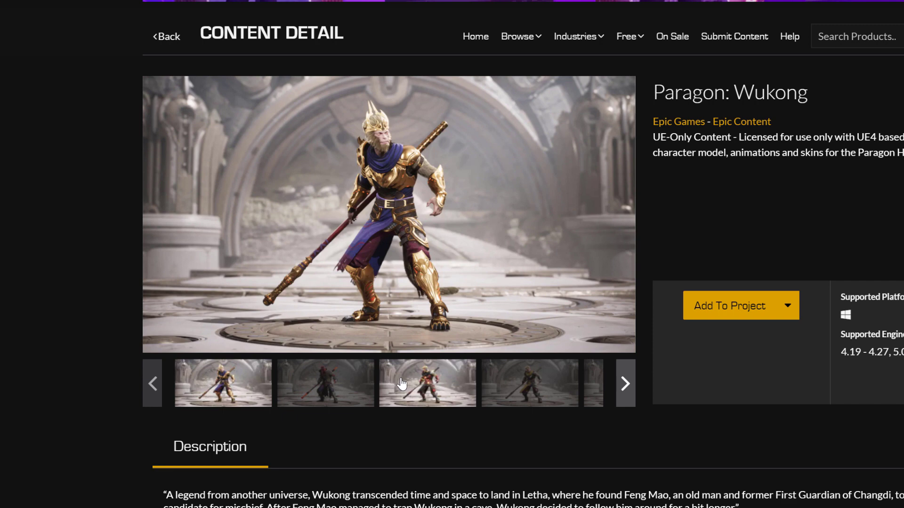
left_click(422, 385)
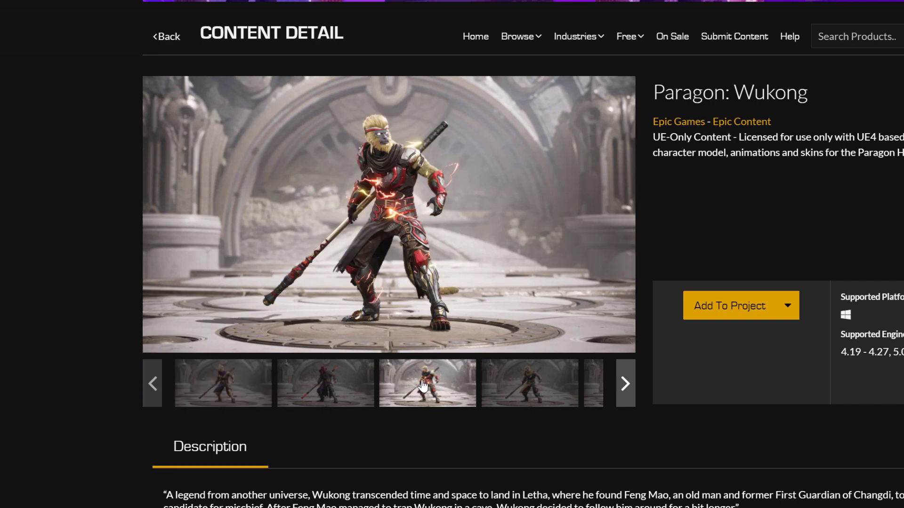
left_click(527, 390)
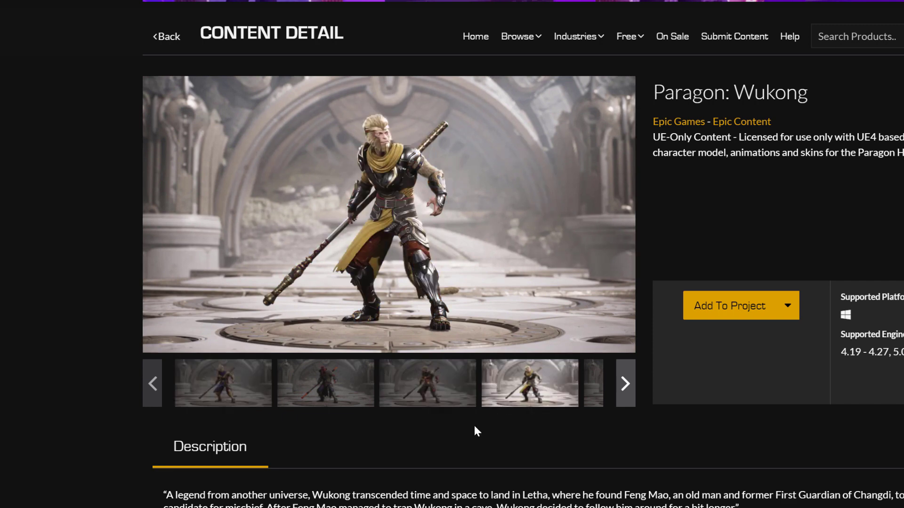
Add the Paragon: Wukong content to the MetaHuman_Face project
left_click(739, 314)
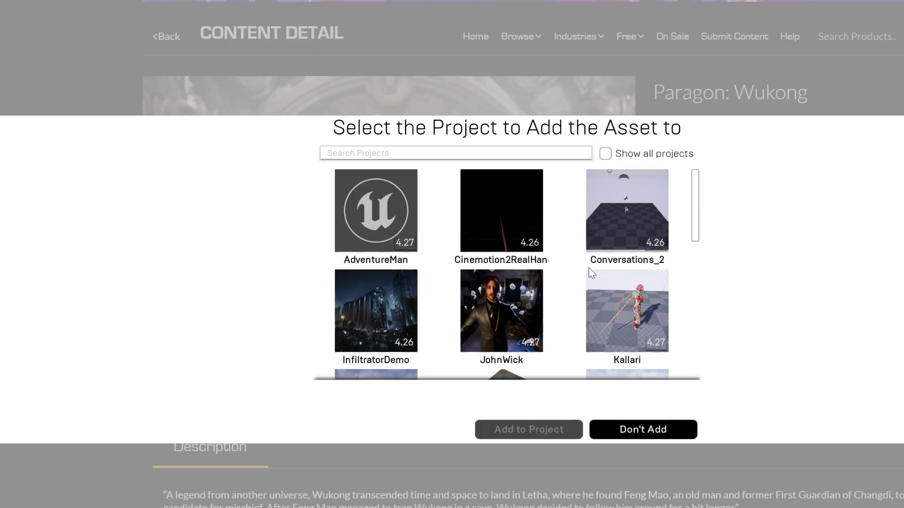
scroll(588, 267, "down", 5)
left_click(376, 242)
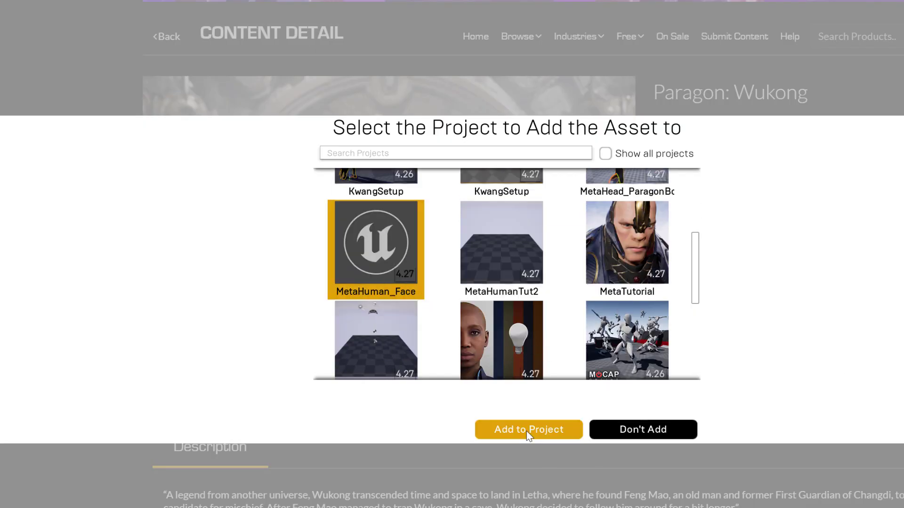
left_click(526, 430)
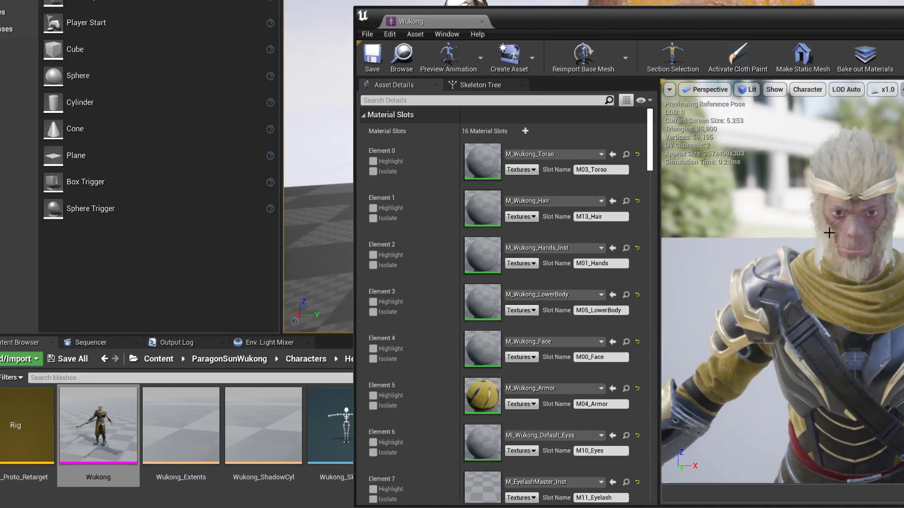
Switch to Unreal Engine and export the Wukong skeletal mesh from the ParagonSunWukong Meshes folder
left_click(90, 421)
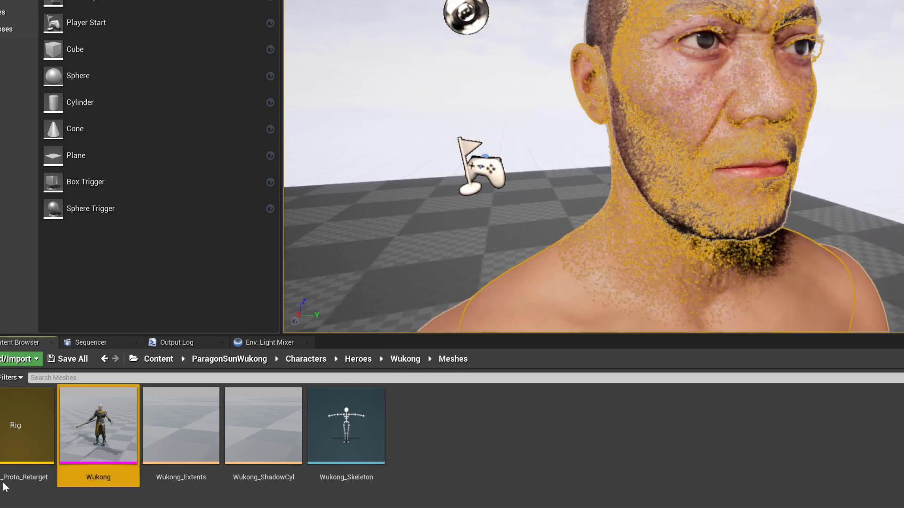
right_click(90, 421)
mouse_move(212, 229)
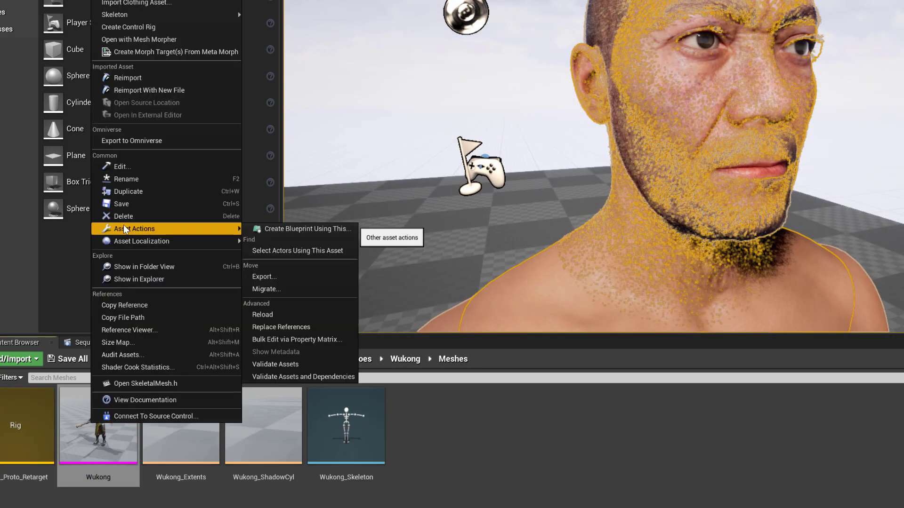
left_click(270, 275)
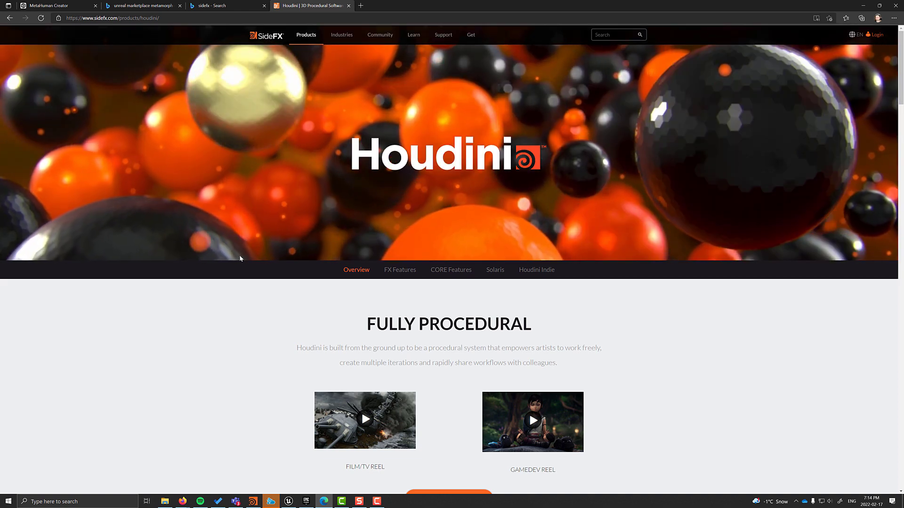
Read through the Houdini product overview on the SideFX website
scroll(240, 258, "down", 3)
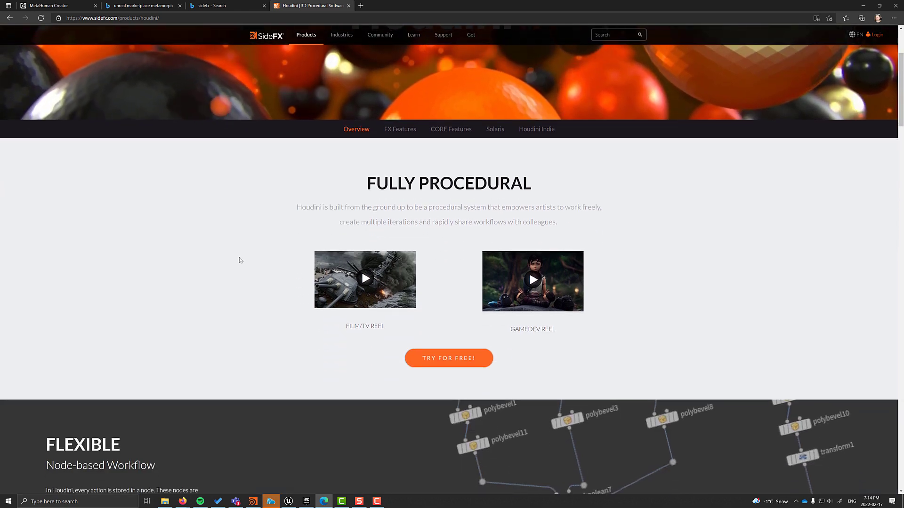
scroll(240, 260, "down", 4)
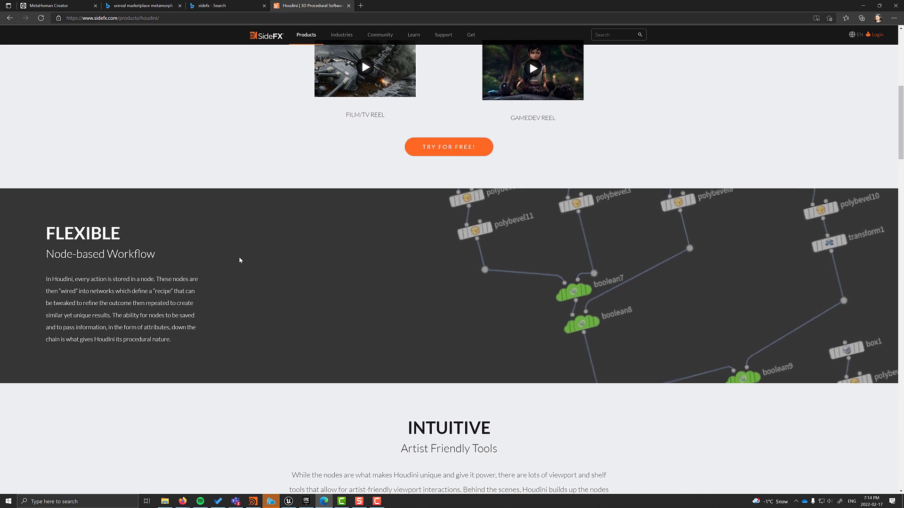
scroll(239, 256, "down", 2)
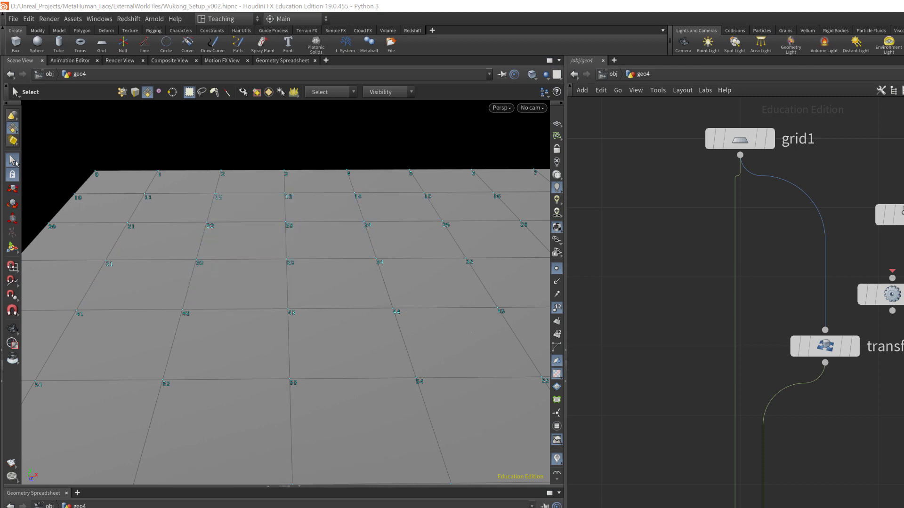
Switch to Houdini, set geometry selection to Points, and display the grid1 node in the viewport
left_click(13, 131)
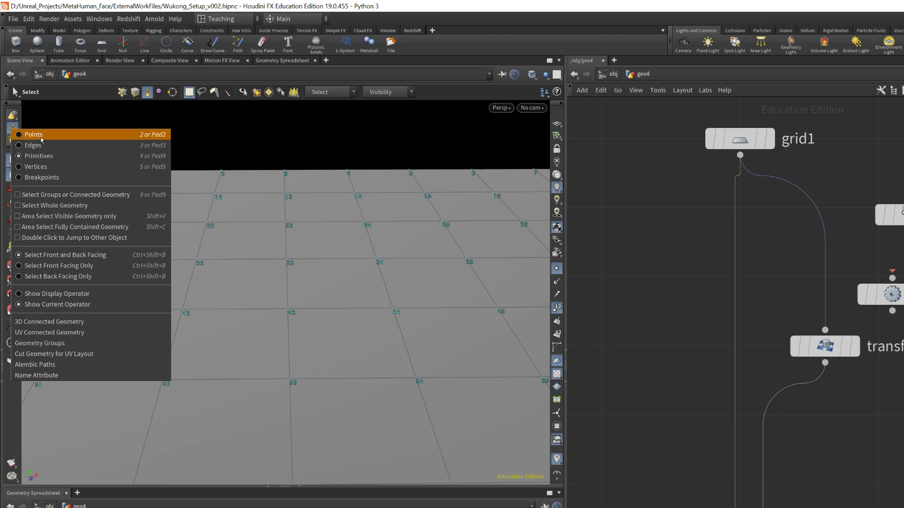
left_click(21, 133)
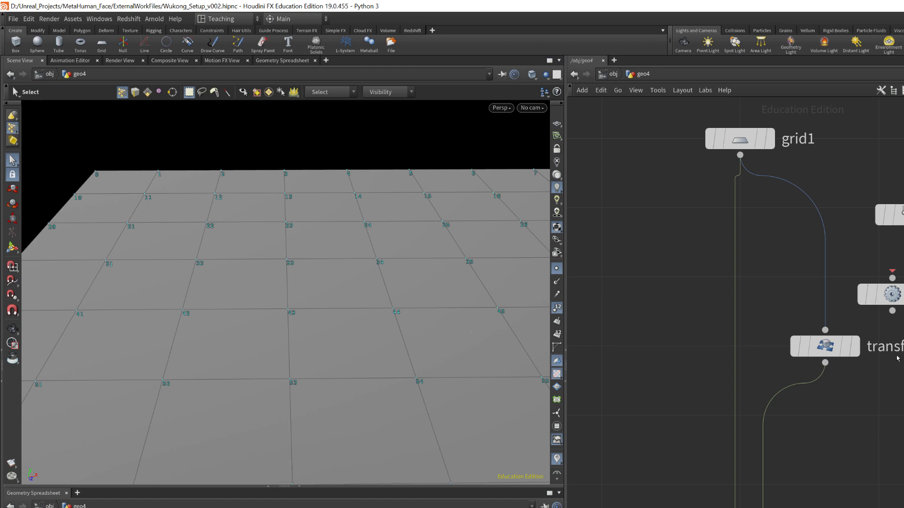
left_click(766, 145)
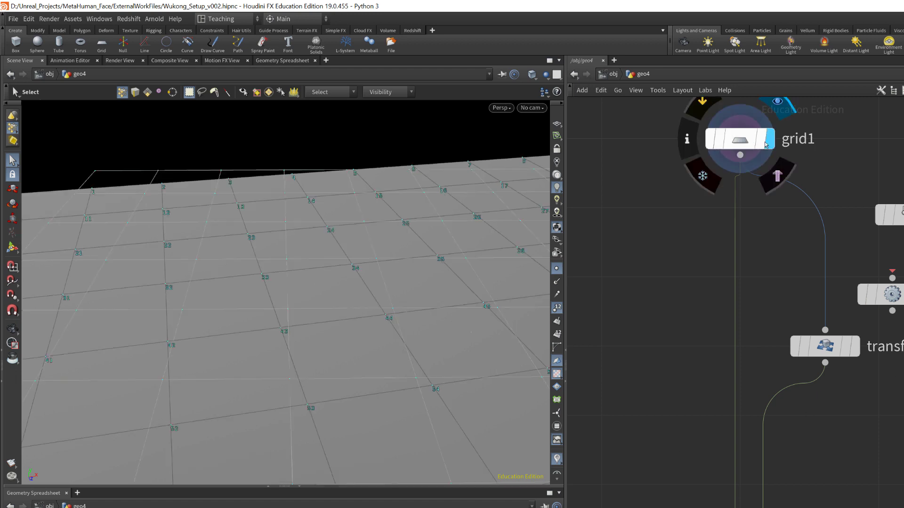
left_click(752, 144)
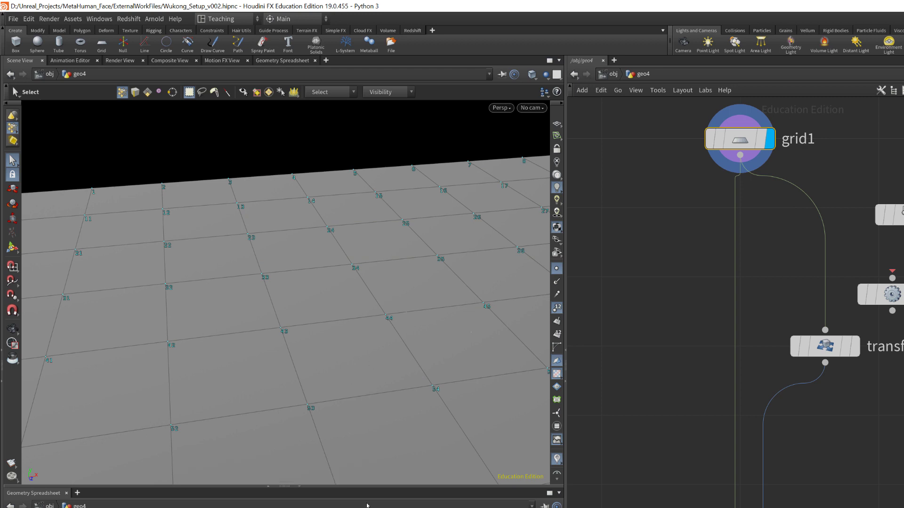
Display transform4 and then blendshapes2, and test the blend1 weight between the two grids, returning it to 0
mouse_move(863, 361)
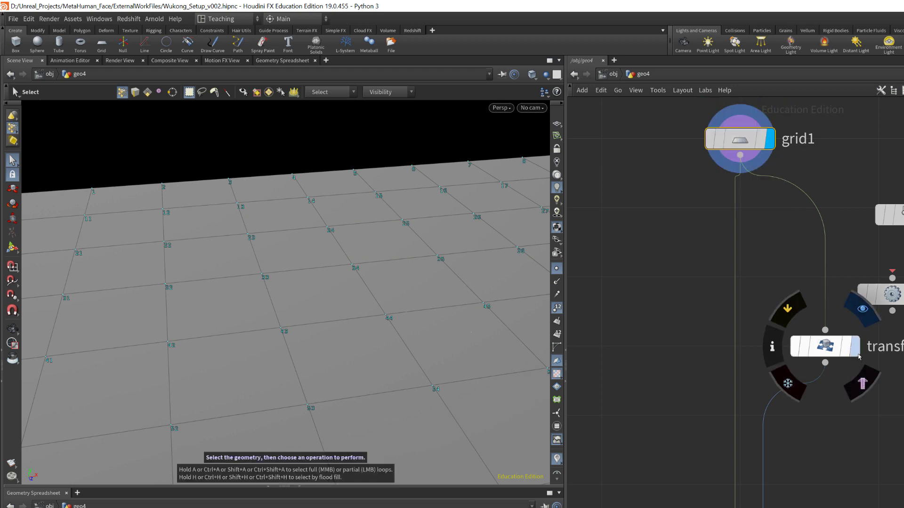
left_click(841, 357)
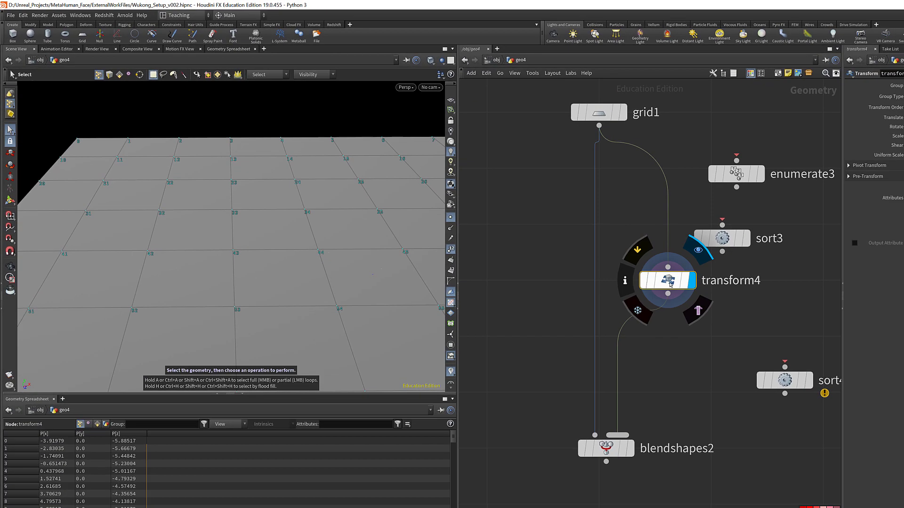
left_click(631, 449)
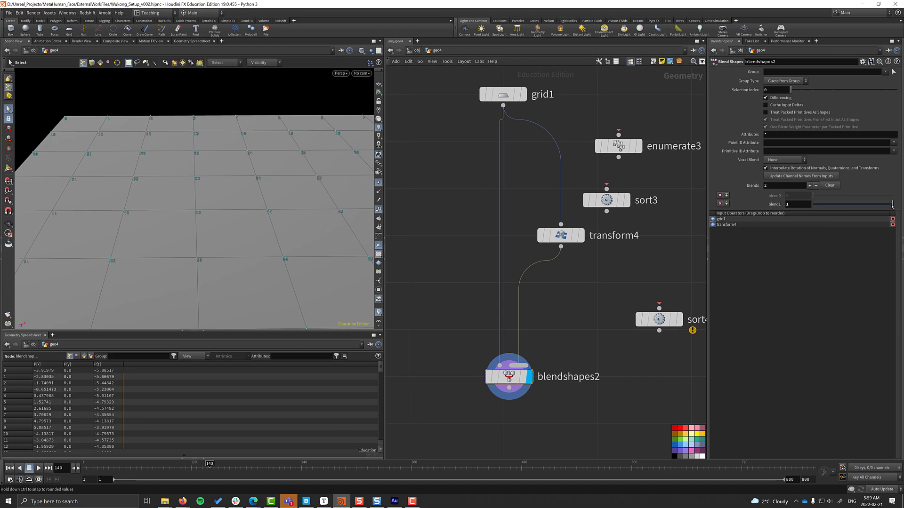
left_click_drag(892, 206, 813, 204)
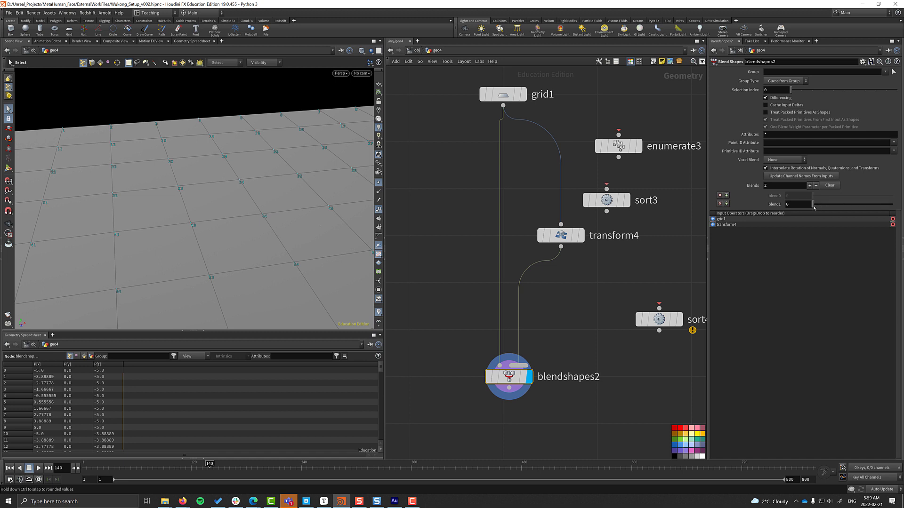
left_click_drag(813, 204, 747, 199)
Insert the sort3 node between grid1 and transform4 and display its randomly sorted points
left_click(607, 200)
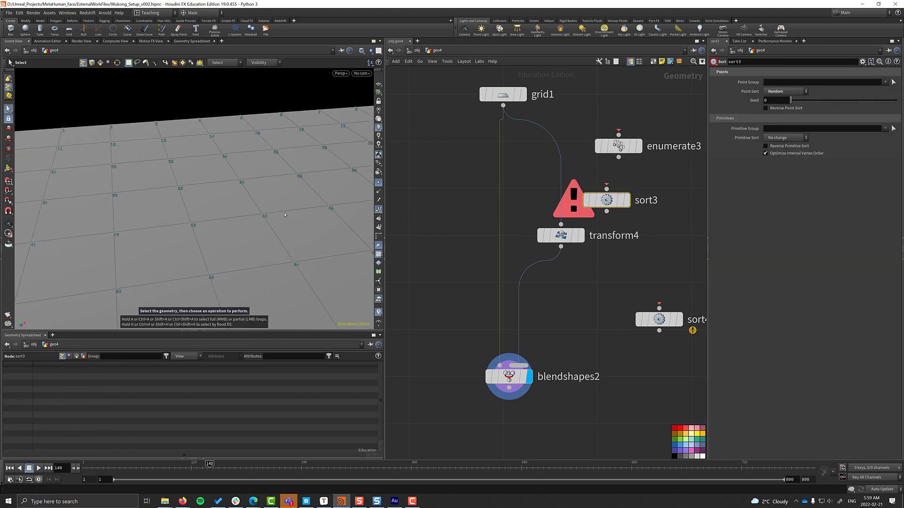
left_click_drag(612, 202, 565, 213)
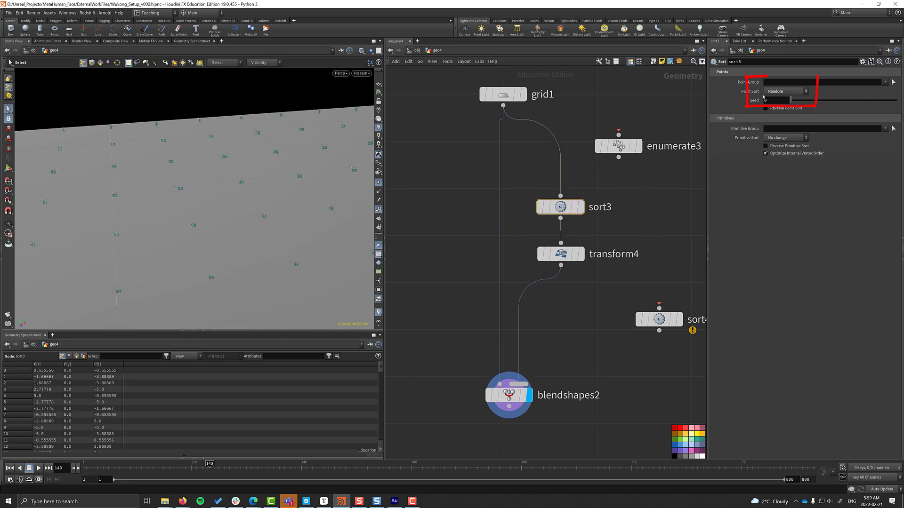
mouse_move(564, 210)
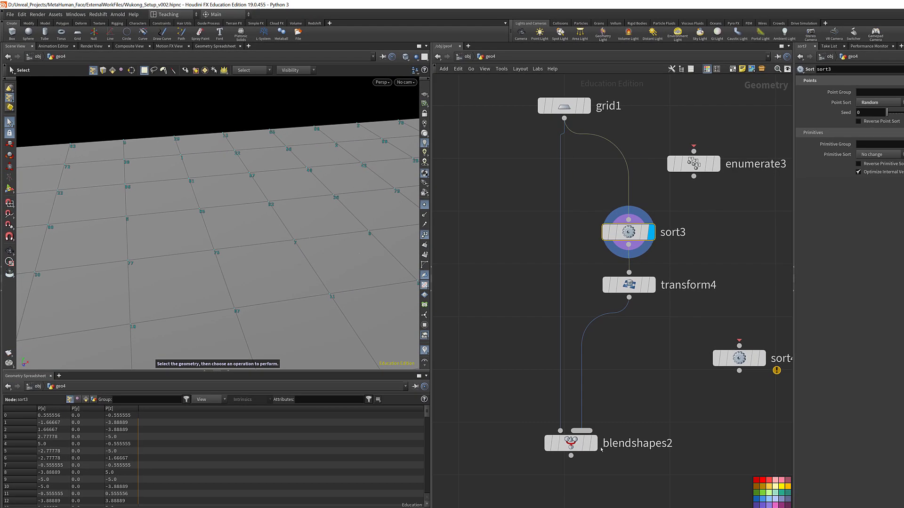
Display blendshapes2 with the sorted points connected and scrub the blend1 weight, returning it to 0
left_click(595, 445)
left_click(575, 444)
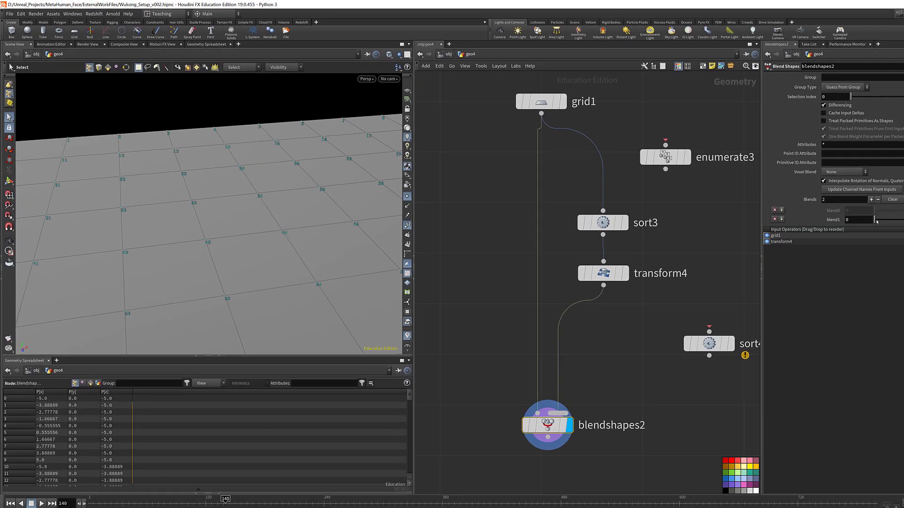
left_click_drag(815, 206, 779, 204)
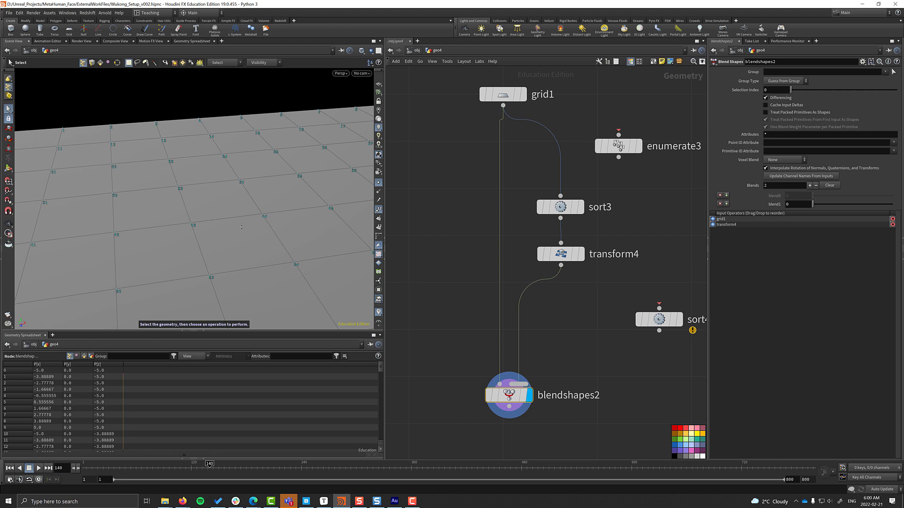
Insert enumerate3 between grid1 and sort3, with group type Points and attribute index
left_click_drag(627, 153, 563, 168)
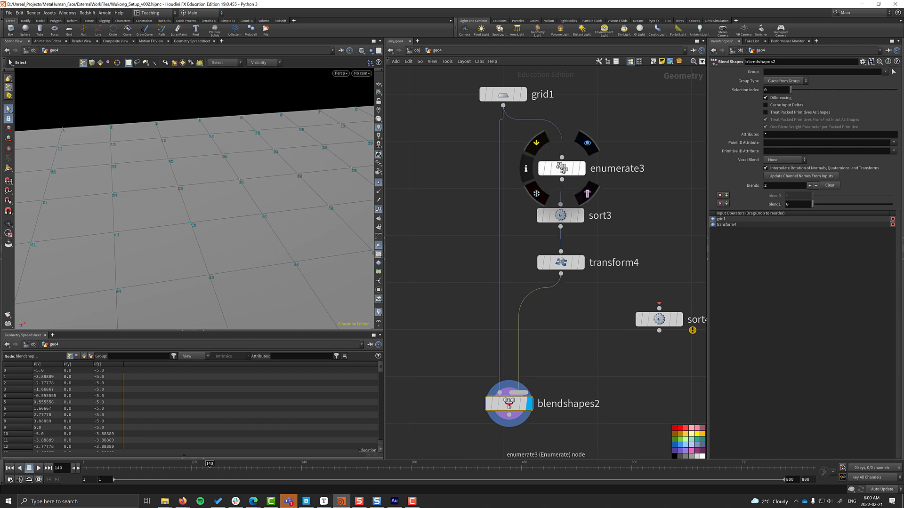
left_click(562, 169)
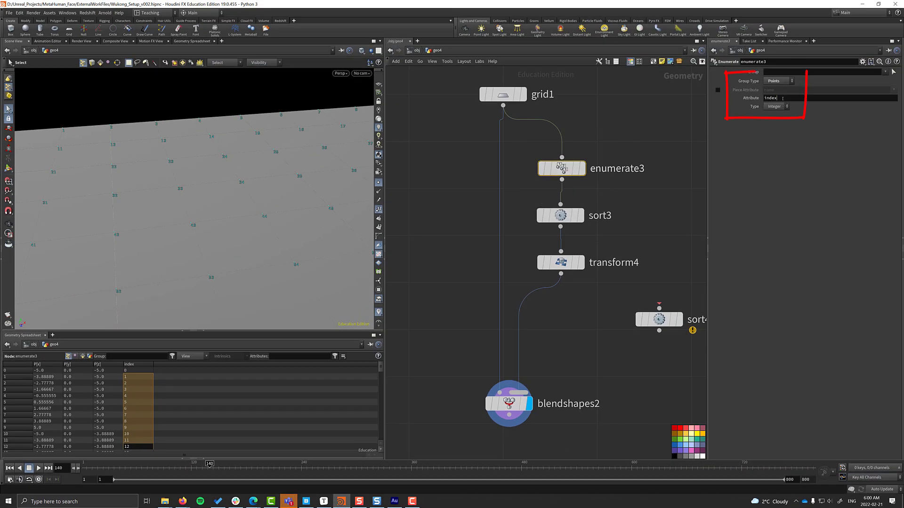
double_click(782, 98)
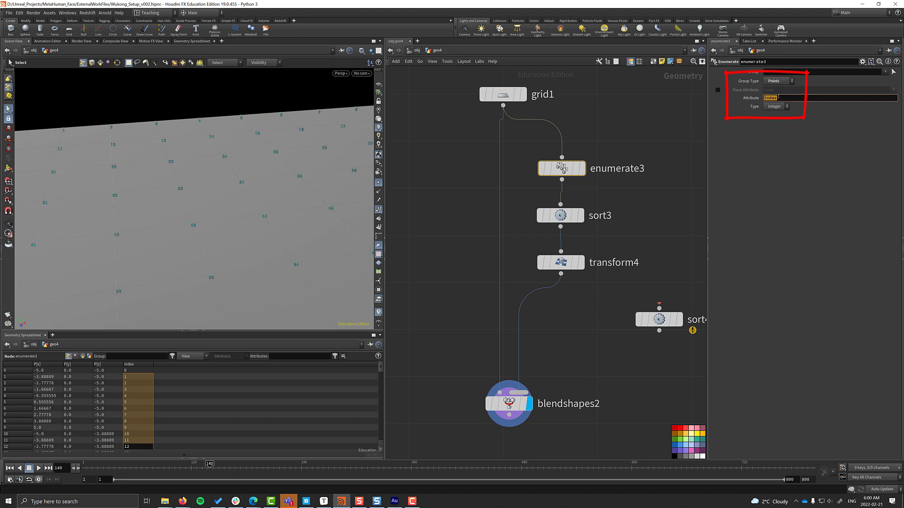
left_click(776, 81)
left_click(773, 96)
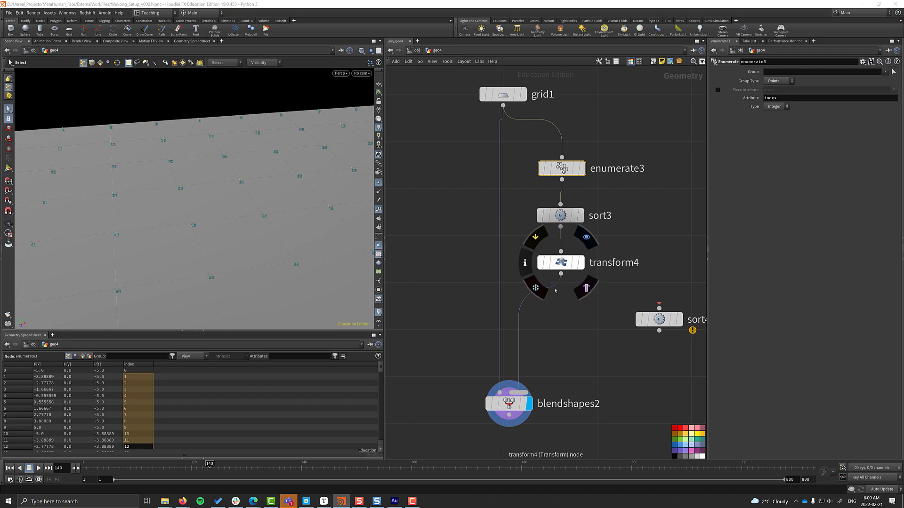
Scrub the blend1 weight on blendshapes2, return it to 0, and inspect transform4's point data
left_click(506, 402)
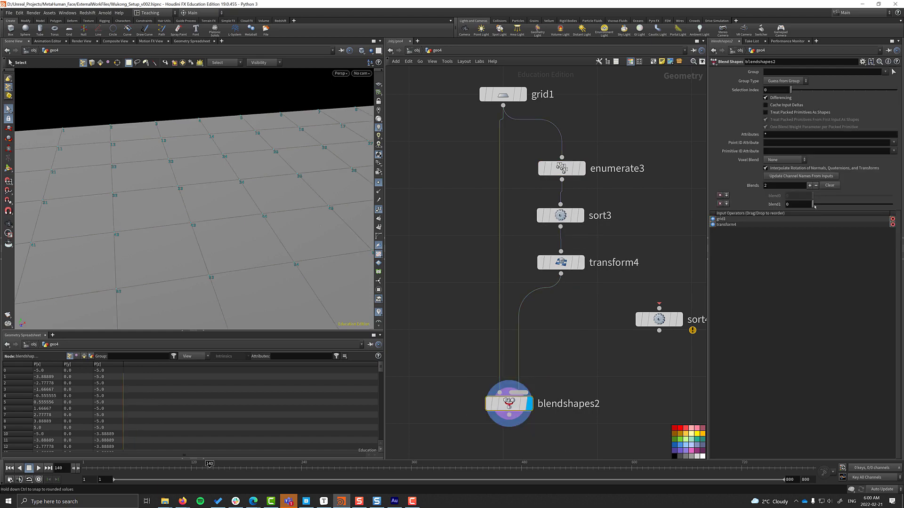
left_click_drag(815, 206, 826, 199)
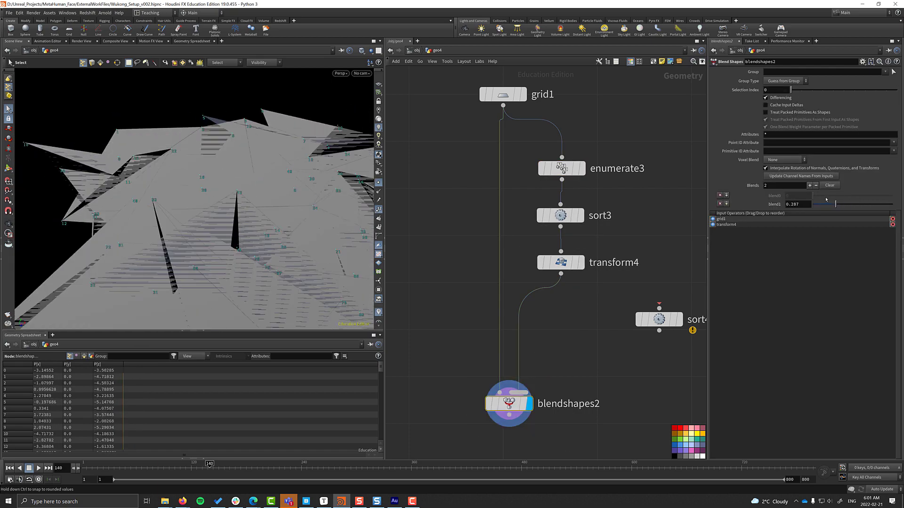
left_click(560, 262)
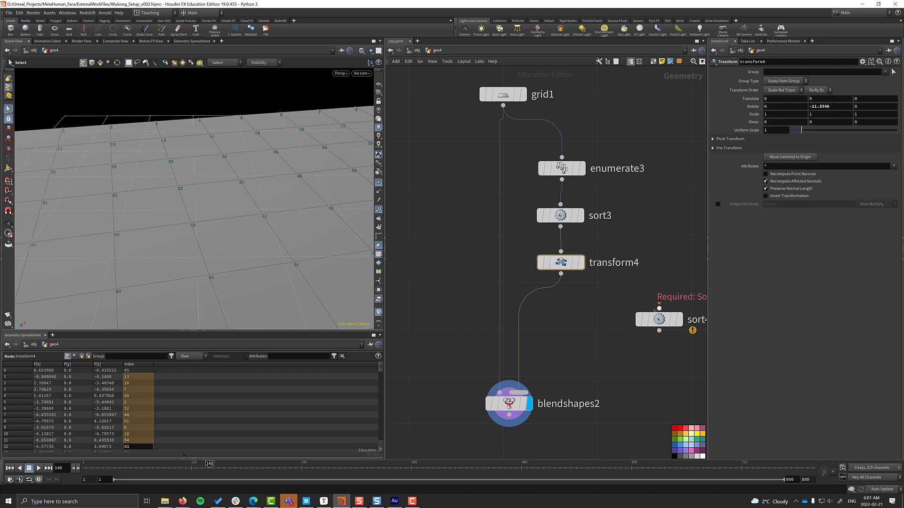
Place sort4 below transform4, check its By Attribute sort on index, and display transform4
left_click_drag(646, 323, 556, 326)
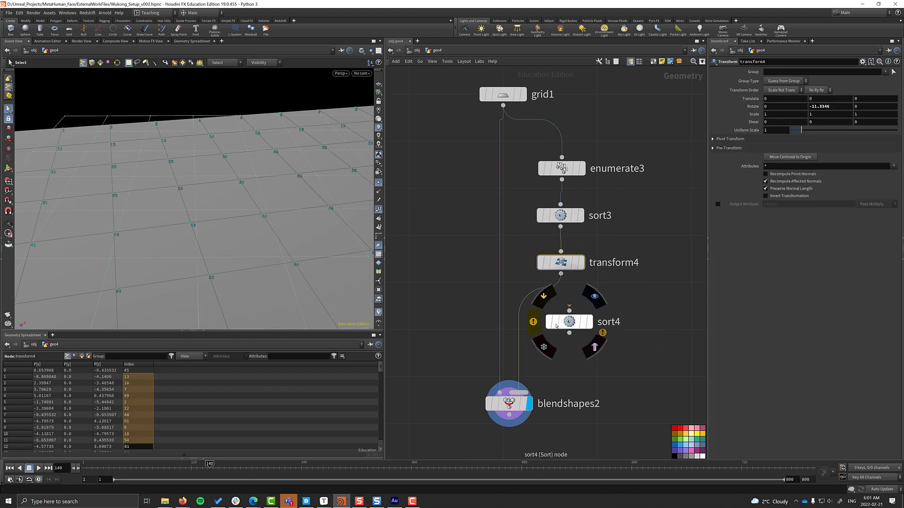
left_click(570, 322)
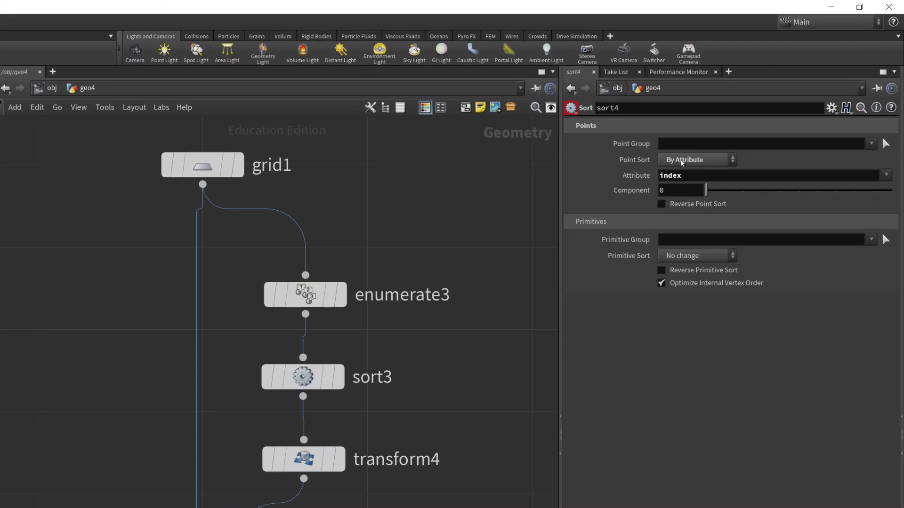
double_click(665, 176)
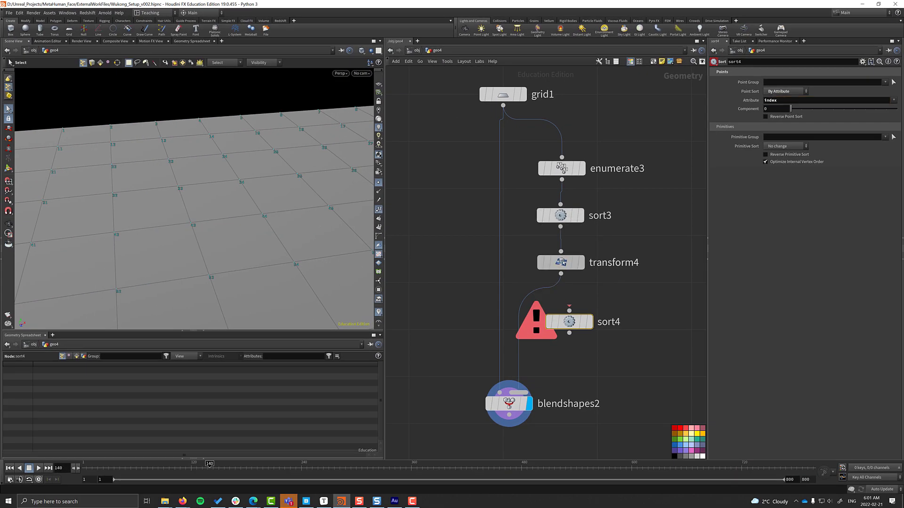
left_click(563, 262)
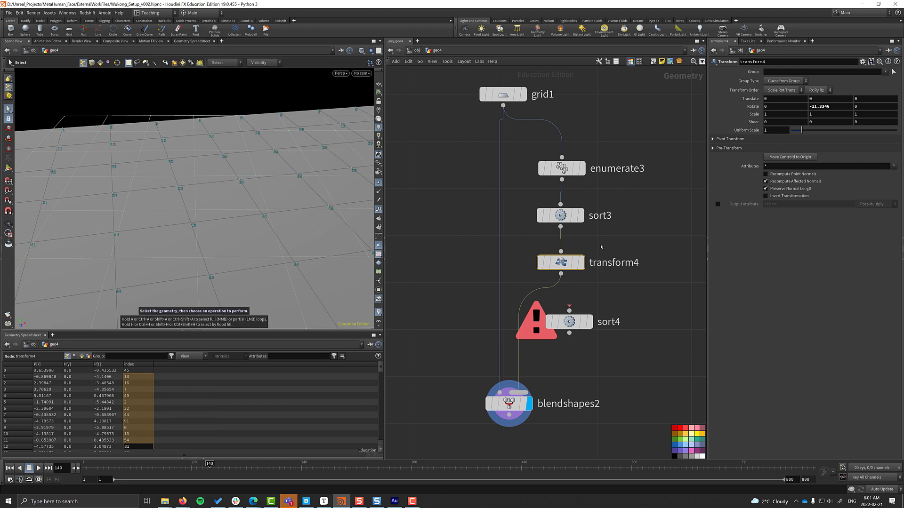
left_click(583, 263)
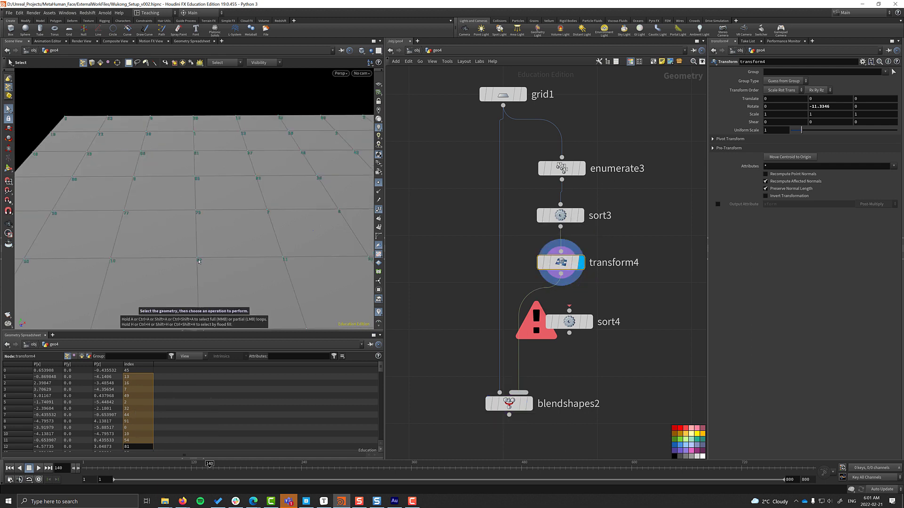
Insert sort4 between transform4 and blendshapes2, and display blendshapes2 to test the blend1 weight
left_click_drag(574, 325, 532, 314)
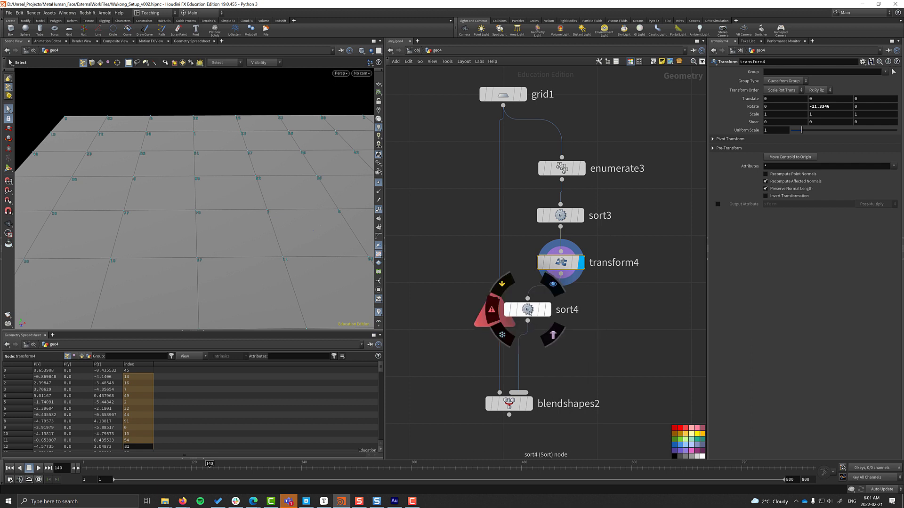
left_click(532, 311)
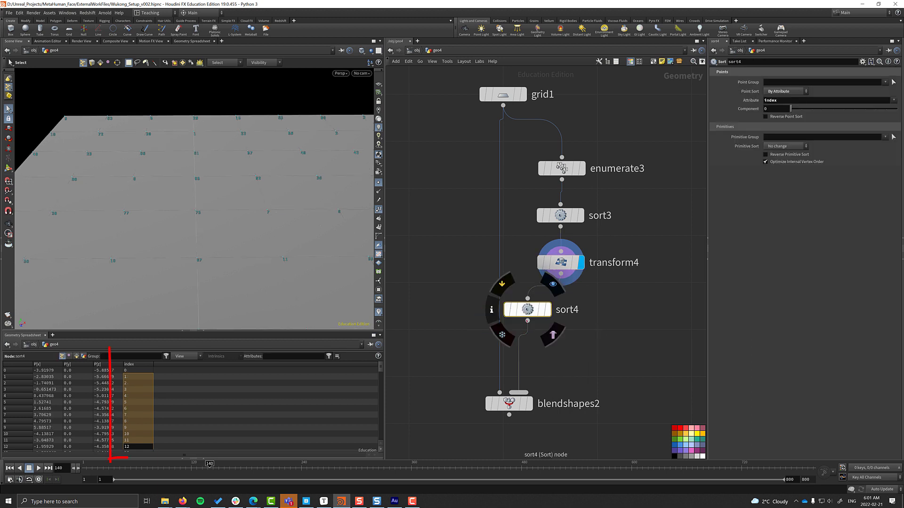
left_click(548, 311)
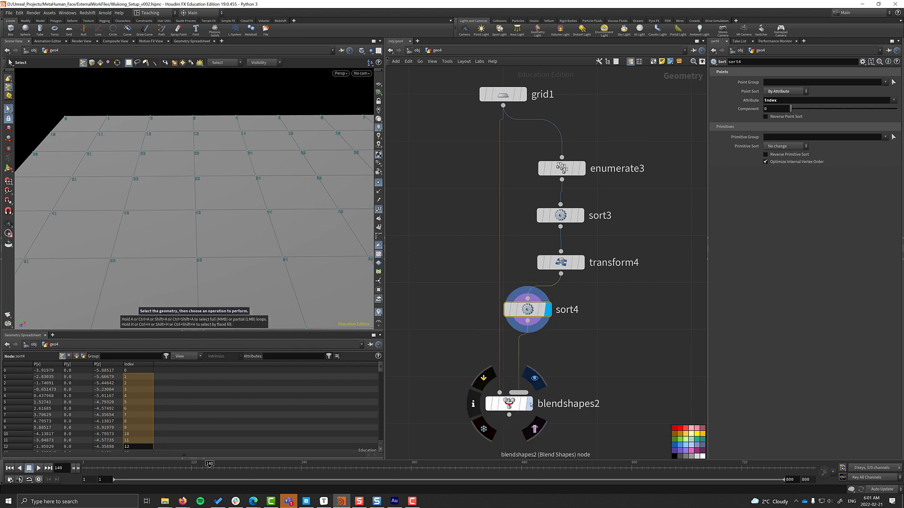
left_click(528, 404)
left_click_drag(814, 205, 740, 238)
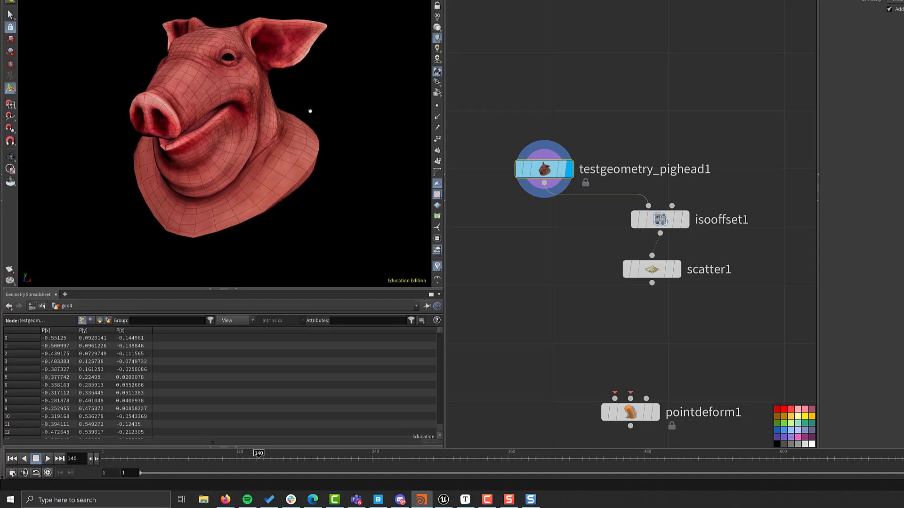
Connect testgeometry_pighead1 to pointdeform1's first input and scatter1 to its second input
left_click(544, 183)
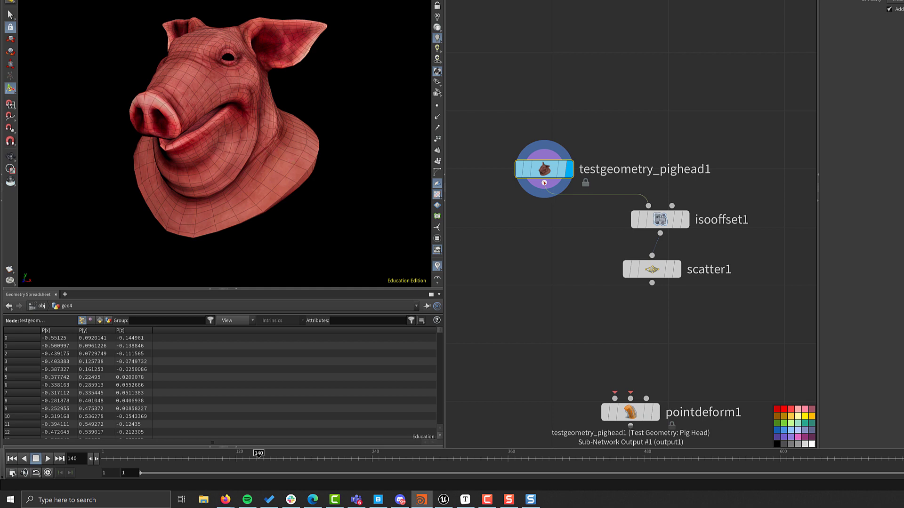
left_click(614, 398)
left_click(677, 270)
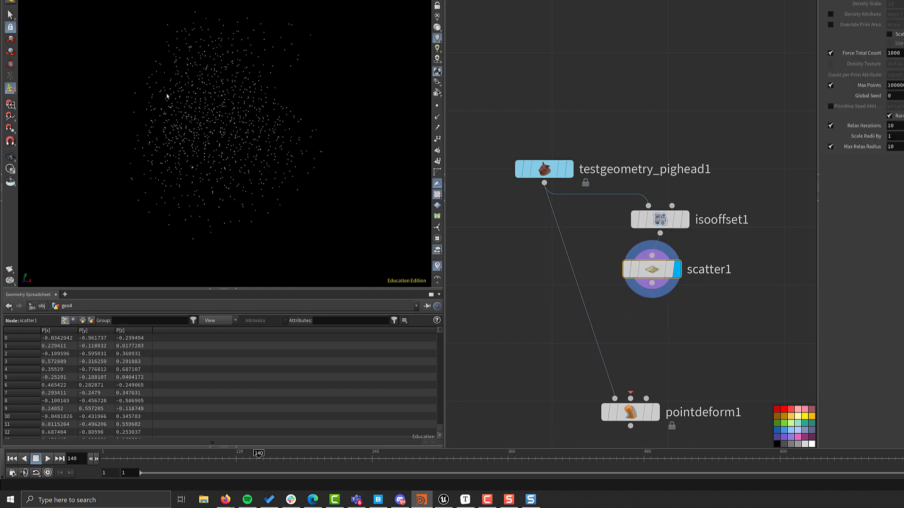
left_click(651, 283)
left_click(630, 398)
Add an Edit node fed by scatter1 and display it
key("Tab")
type("edit")
left_click(806, 17)
left_click(715, 343)
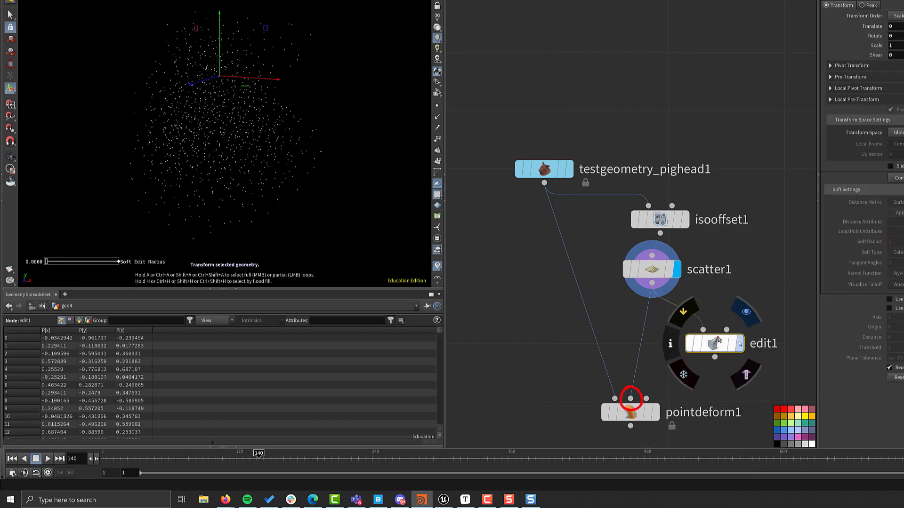
Move the scattered points around the back of the neck outward in edit1, and display pointdeform1 with edit1 as its third input
left_click_drag(326, 128, 220, 243)
key("t")
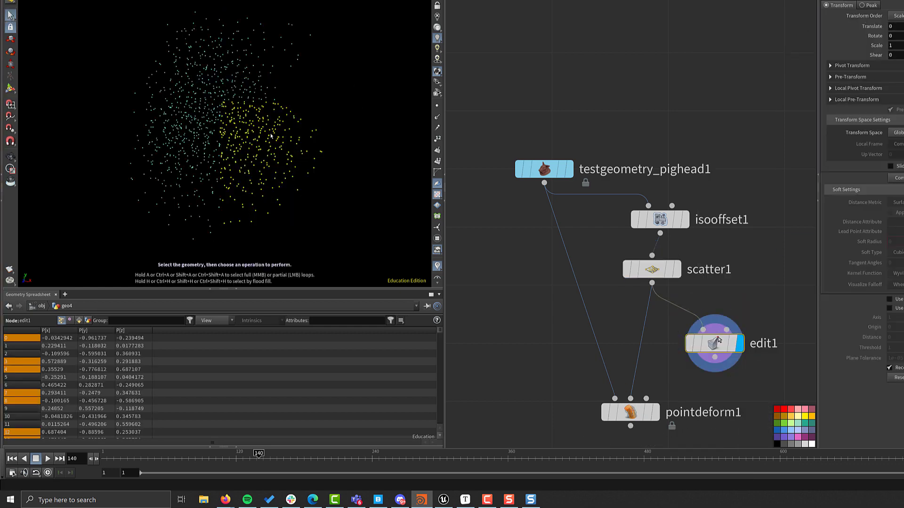
left_click_drag(310, 155, 340, 155)
key("e")
left_click(654, 412)
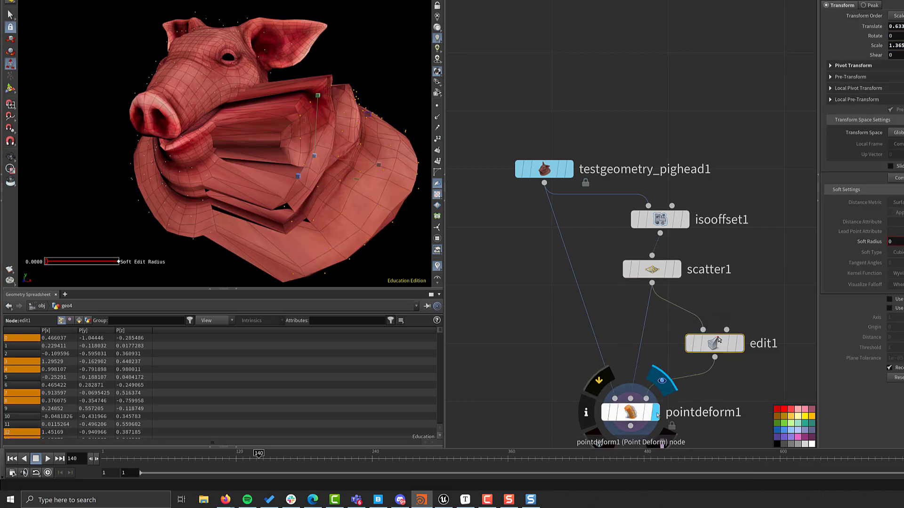
key("t")
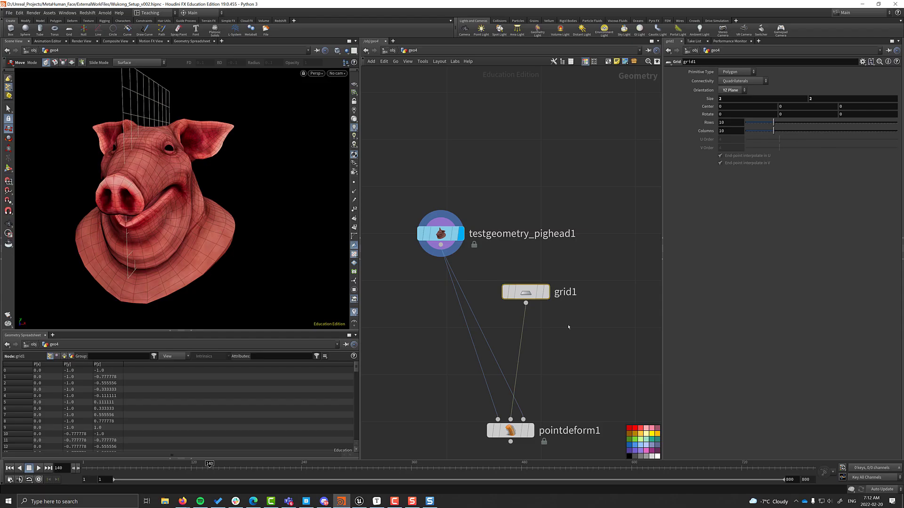
Add a Bend node fed by grid1 and display it
key("Tab")
type("bend")
key("Return")
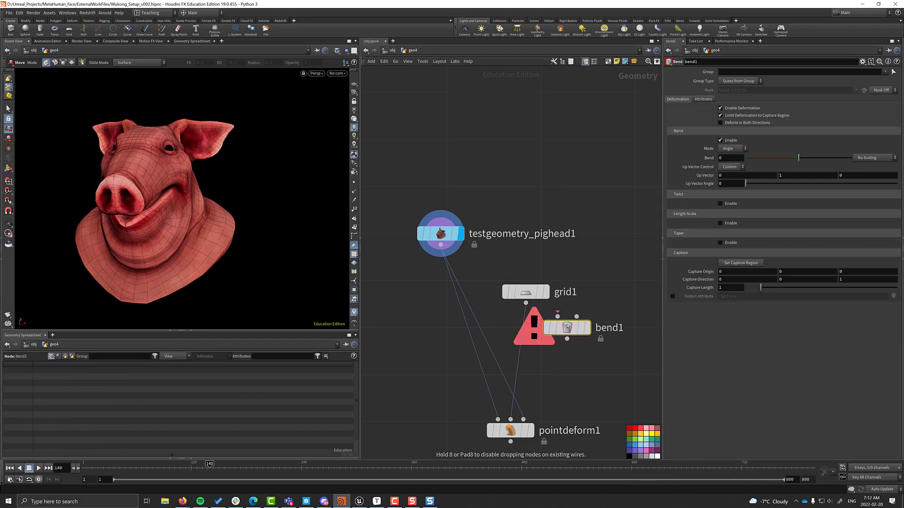
left_click_drag(525, 302, 565, 340)
left_click(594, 353)
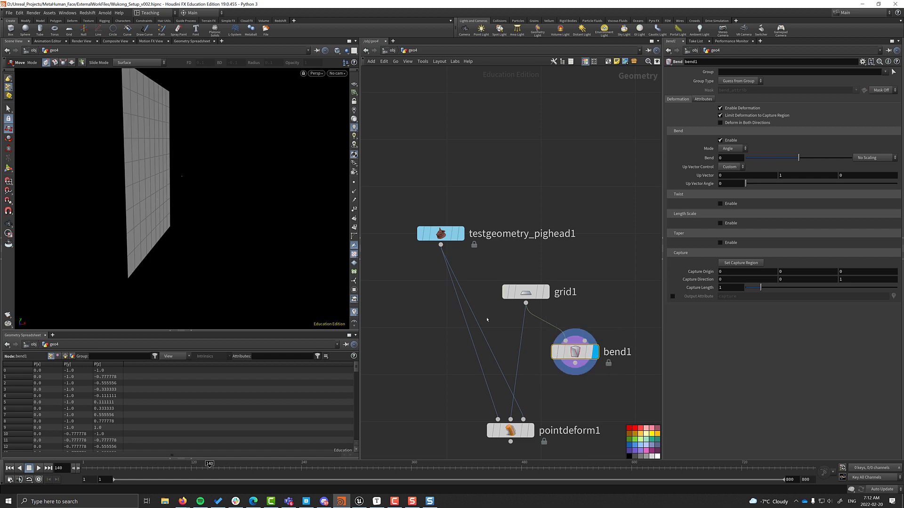
Set bend1's capture region along the height of the grid and set Bend to 69.6
left_click(734, 265)
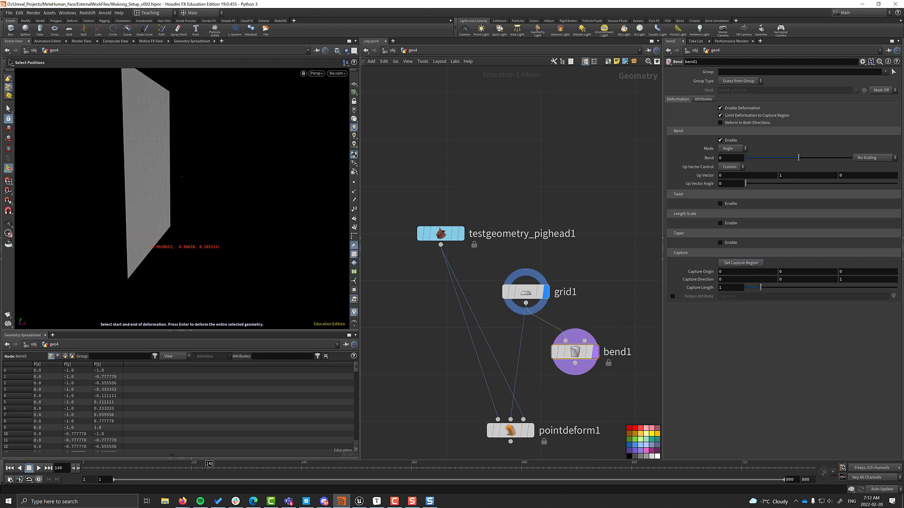
left_click(149, 86)
left_click_drag(798, 157, 840, 156)
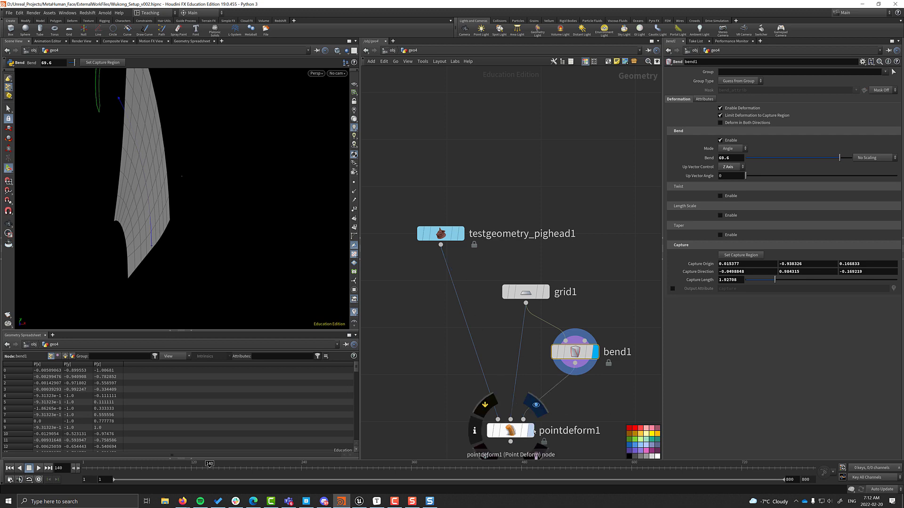
Display pointdeform1 with bend1 as its third input and set bend1's Bend to 74.4
left_click(530, 431)
mouse_move(839, 158)
left_mouse_down()
mouse_move(794, 158)
mouse_move(854, 157)
mouse_move(833, 150)
mouse_move(844, 152)
left_mouse_up()
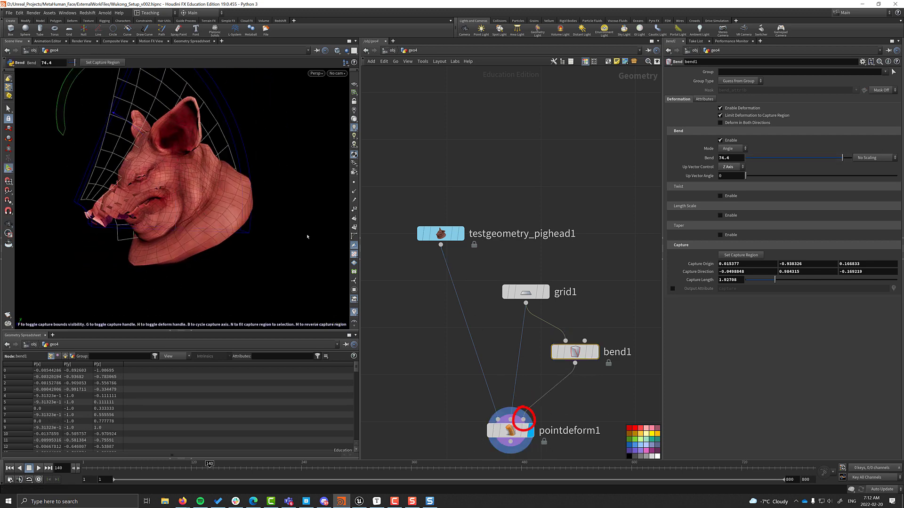
left_click_drag(193, 203, 269, 207, "alt")
key("Escape")
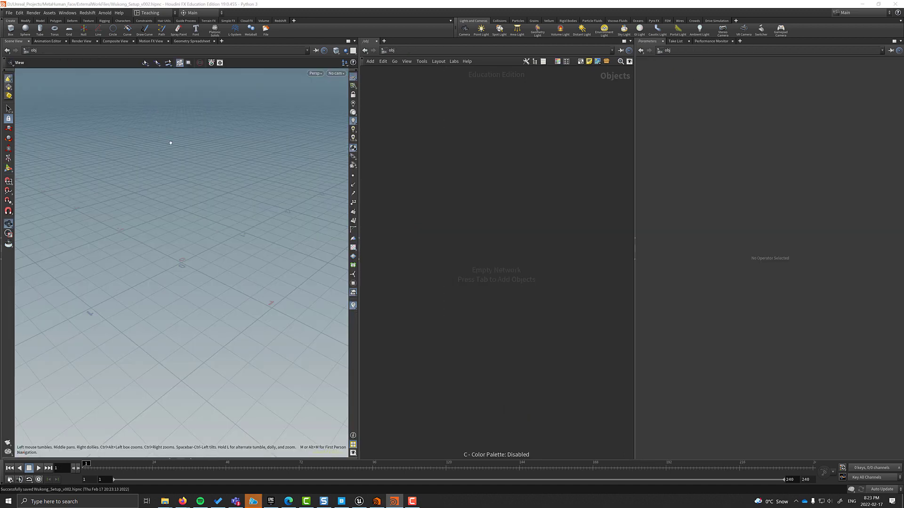
Create a Geometry object and add a File node inside it
key("Tab")
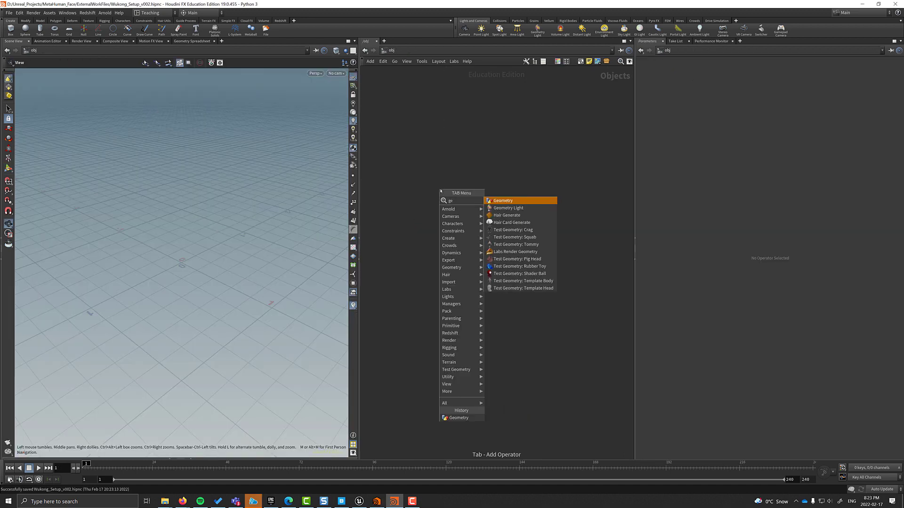
left_click(506, 200)
double_click(440, 190)
key("Tab")
type("file")
key("Return")
left_click(441, 189)
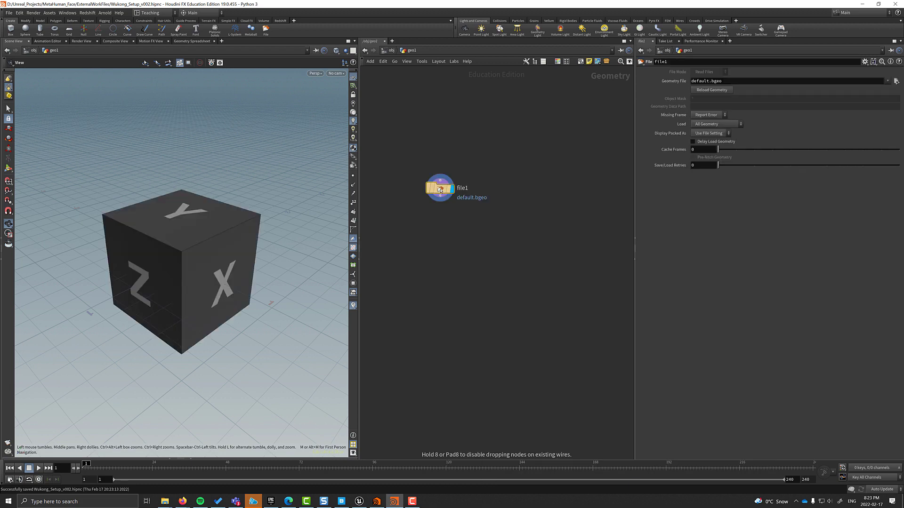
Load $HIP/OG_MetahumanFace.OBJ into file1 and frame the head in the viewport
left_click(896, 82)
double_click(748, 46)
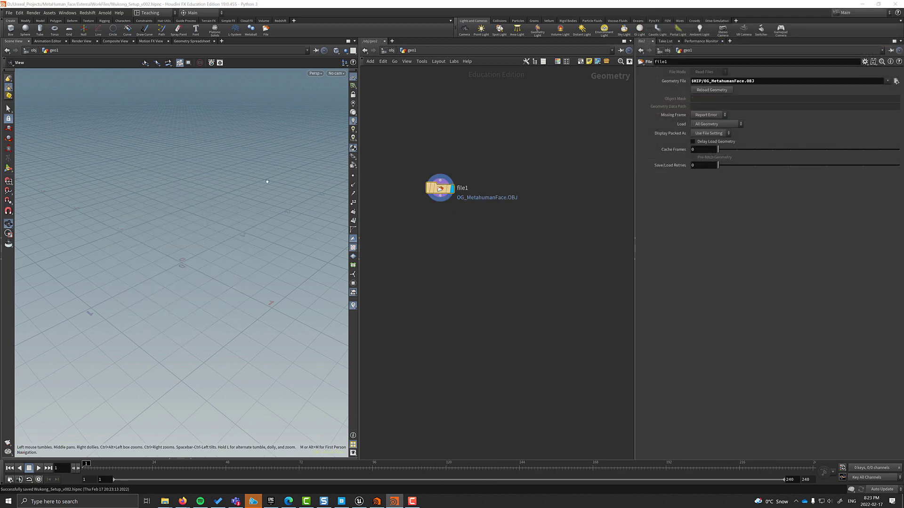
key("space+g")
left_click_drag(141, 224, 609, 187)
Add an FBX Character Import node beside file1
key("Tab")
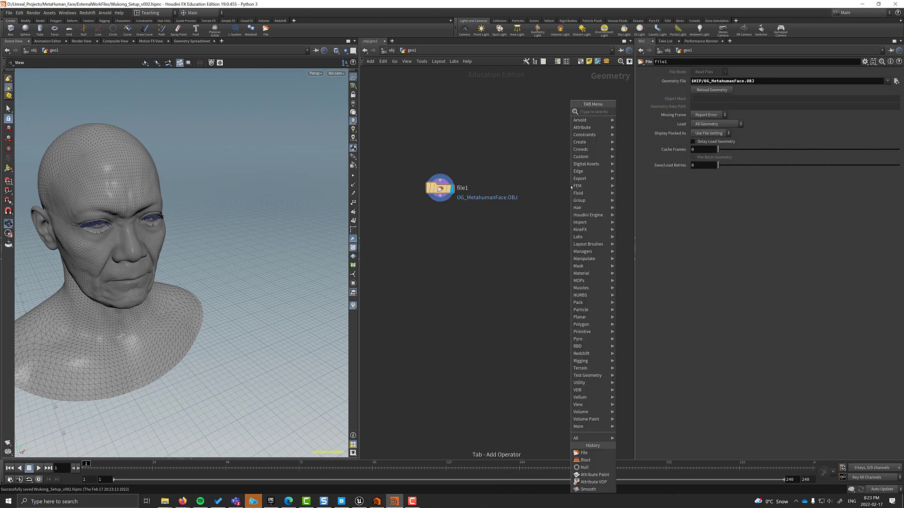
type("wuko")
key("BackSpace")
key("BackSpace")
key("BackSpace")
key("BackSpace")
type("fbx")
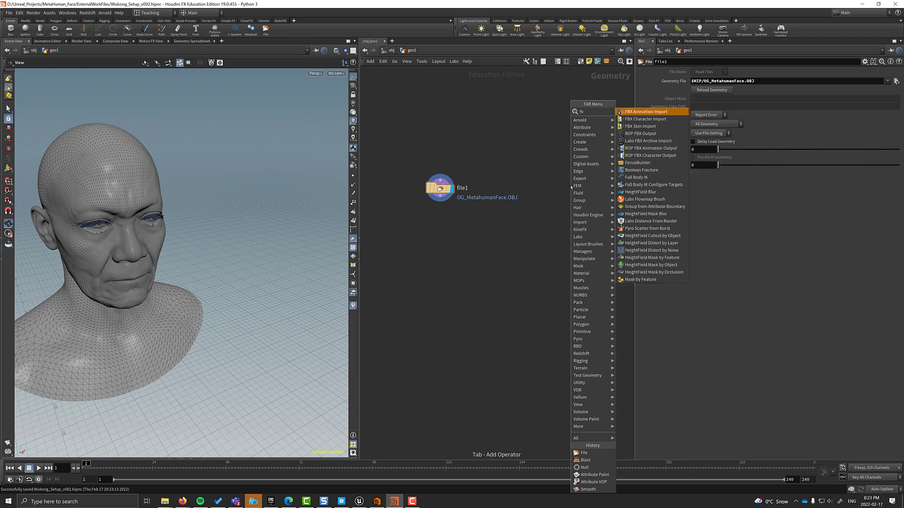
key("Return")
key("Return")
Set the character import node's FBX file to $HIP/Wukong.FBX
left_click(896, 81)
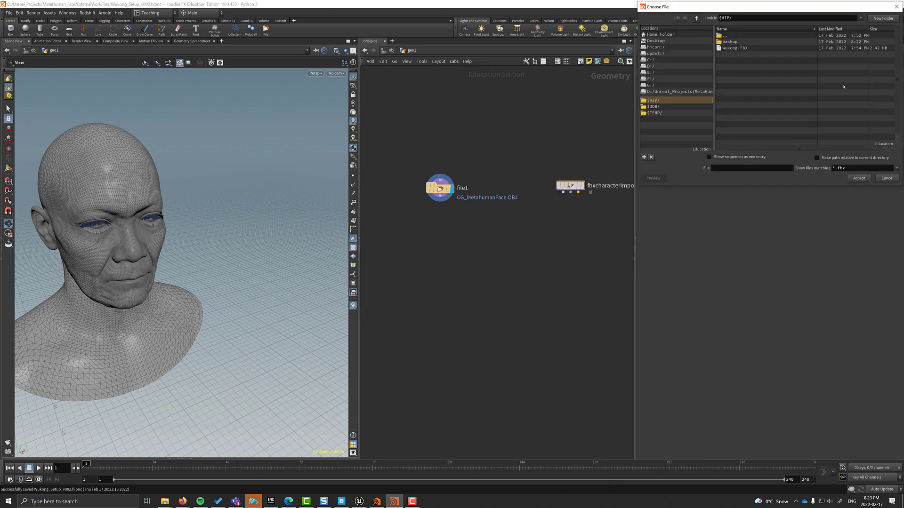
left_click(724, 48)
left_click(885, 168)
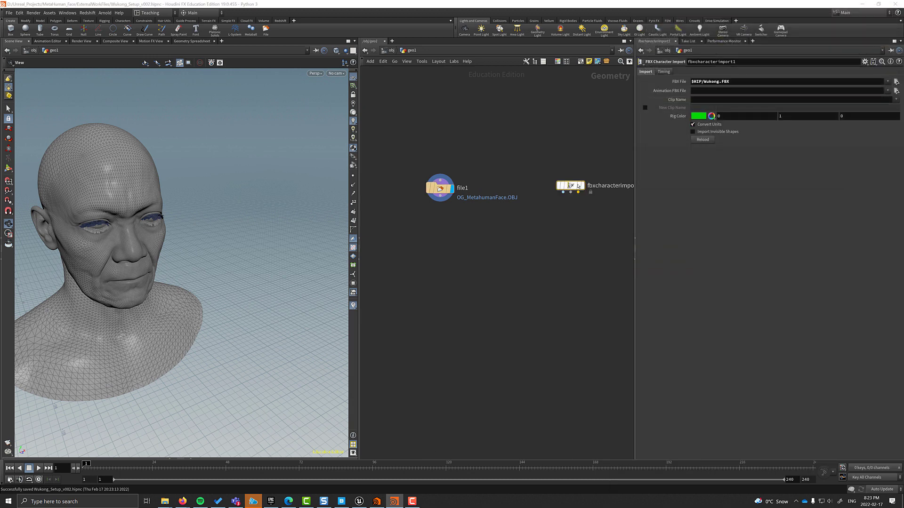
Turn off unit conversion on the FBX character import and display its mesh as a template around the MetaHuman head
left_click(699, 126)
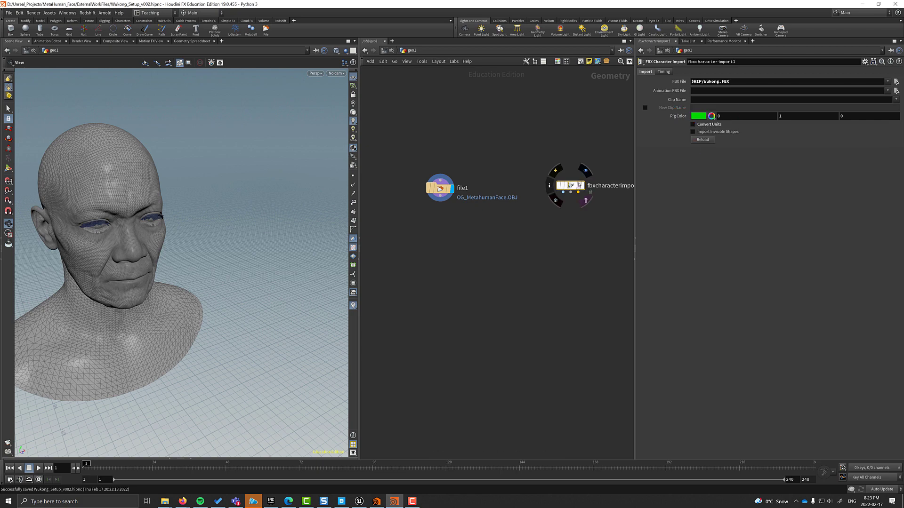
left_click(586, 199)
scroll(123, 219, "down", 3)
left_click_drag(120, 218, 155, 220)
Add a Transform node after the FBX character import, display its result and show file1 as a template
right_click(563, 192)
type("tr")
key("Return")
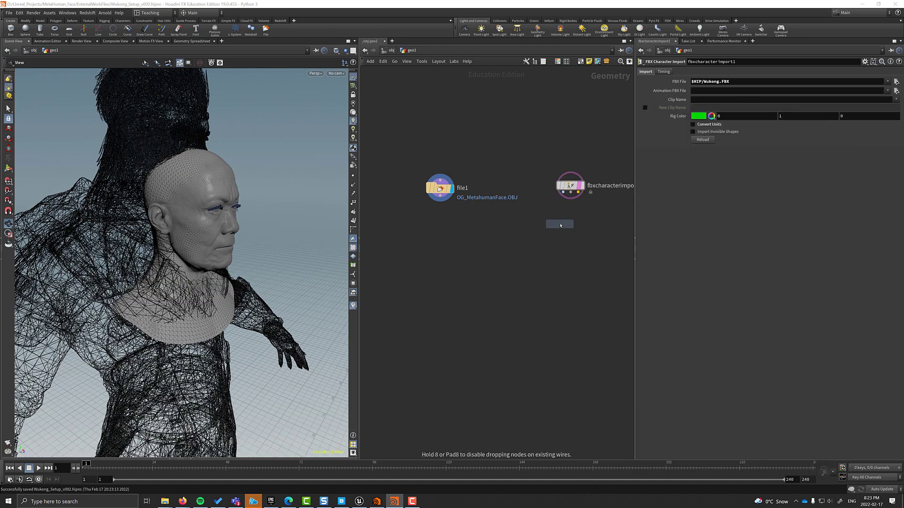
left_click(561, 223)
left_click(573, 224)
left_click(449, 189)
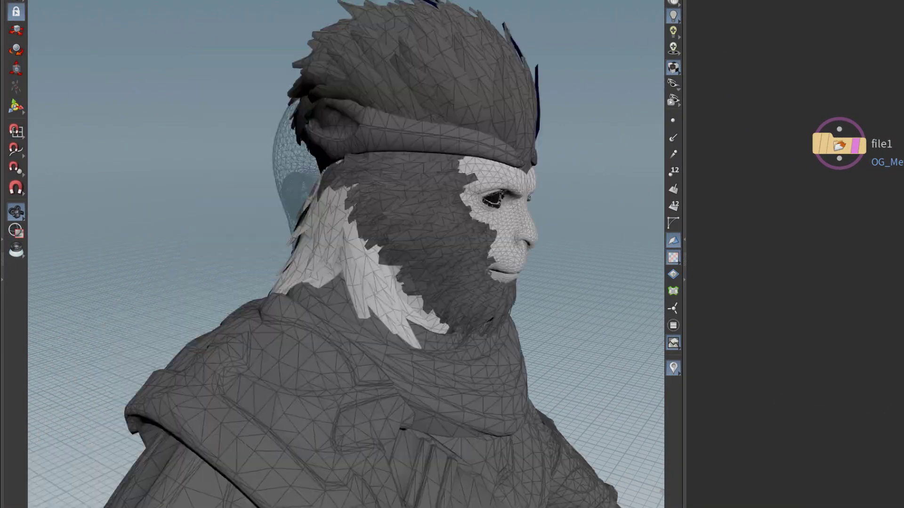
Align the Wukong head with the MetaHuman head using translate 0, -14.9, 7.41208, X rotation -7.89992 and pivot Y 174.4
left_click_drag(361, 320, 442, 286)
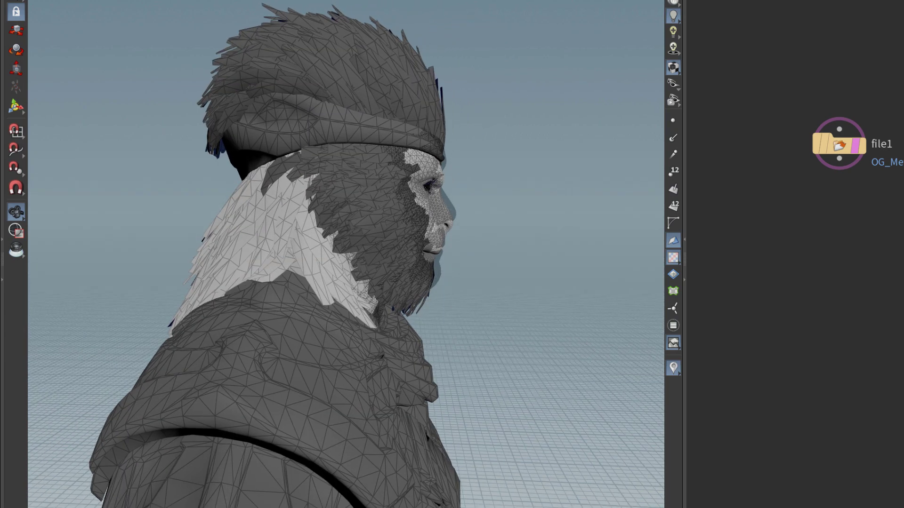
right_click_drag(389, 259, 204, 343, "alt")
left_click_drag(203, 343, 127, 352, "alt")
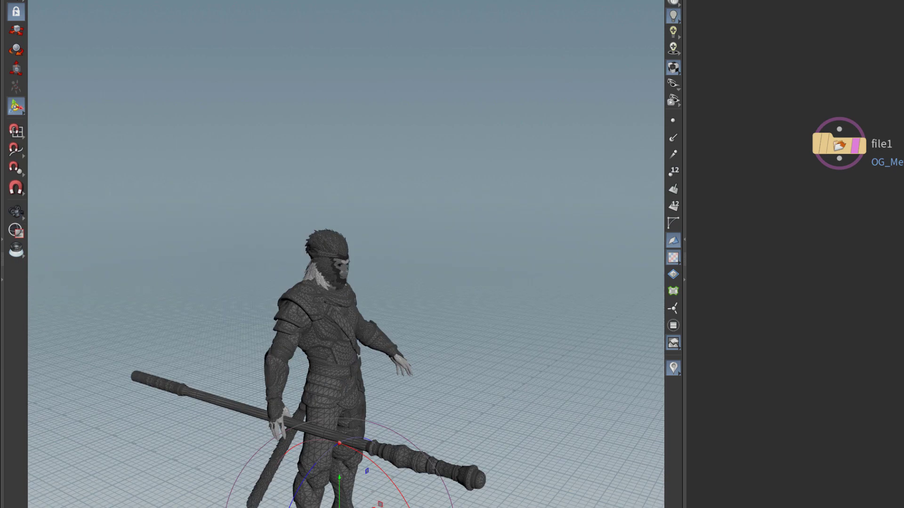
right_click_drag(221, 243, 501, 263, "alt")
left_click_drag(518, 188, 511, 170)
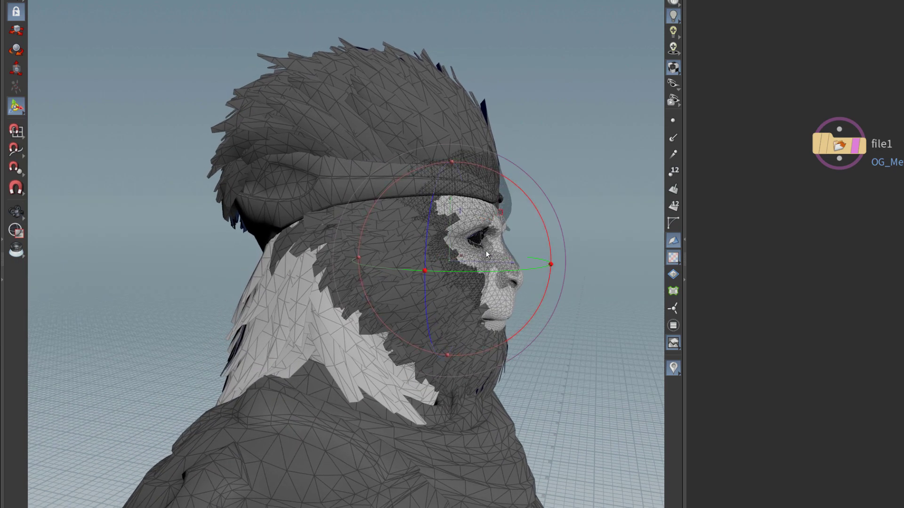
left_click_drag(486, 260, 488, 258)
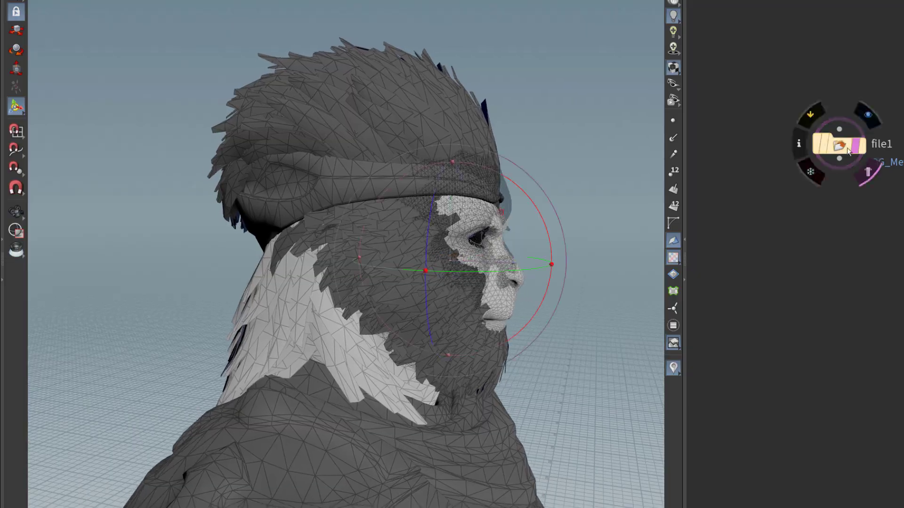
left_click(862, 147)
right_click_drag(492, 266, 549, 269, "alt")
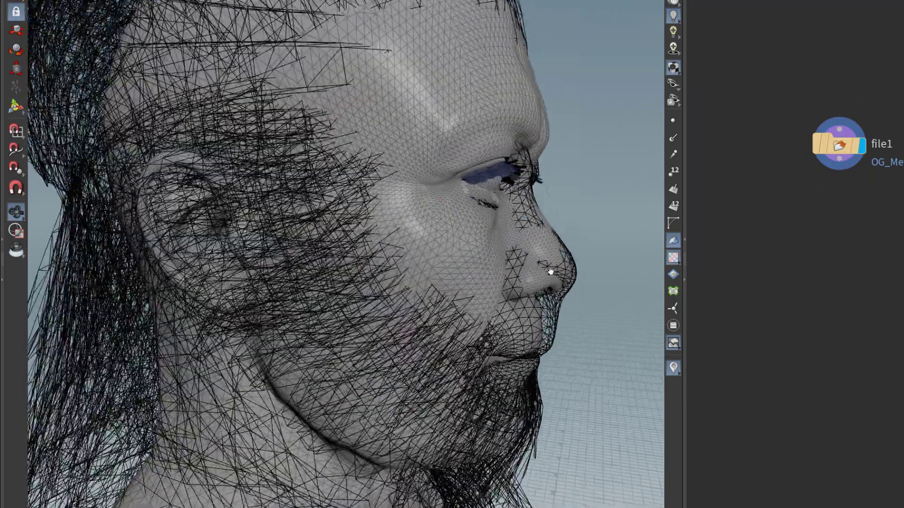
left_click_drag(549, 268, 515, 258, "alt")
right_click_drag(515, 259, 415, 235, "alt")
left_click_drag(415, 236, 400, 212, "alt")
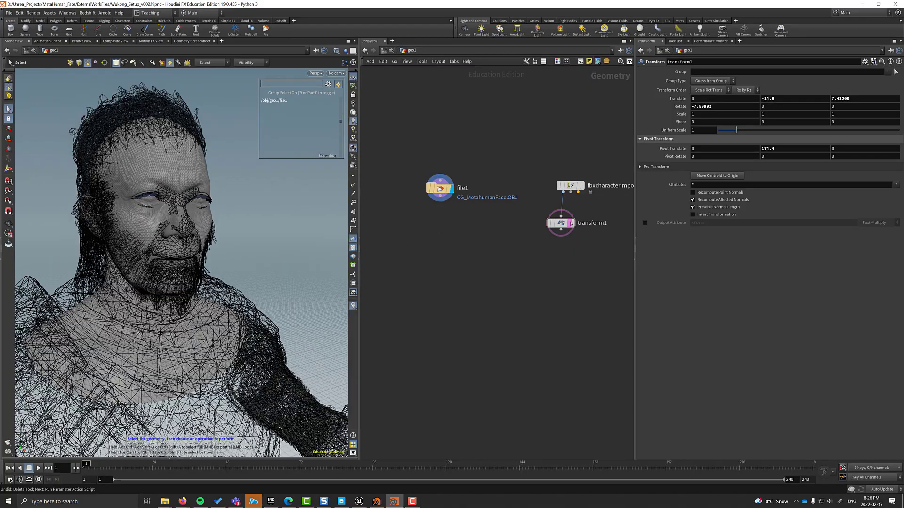
Display only the transformed Wukong mesh and group its selectable parts by the fbx_material_name attribute
key("ctrl+z")
left_click(446, 193)
left_click_drag(264, 221, 276, 217, "alt")
left_click(328, 83)
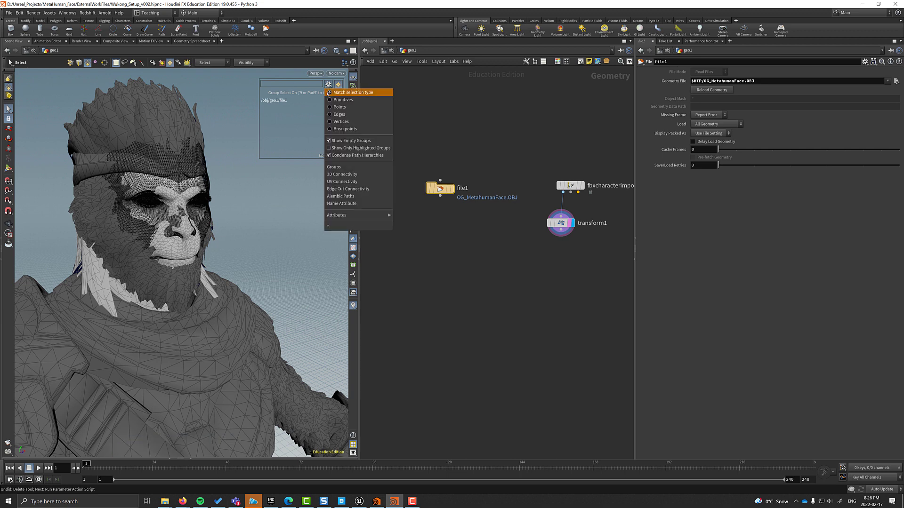
mouse_move(363, 216)
left_click(562, 224)
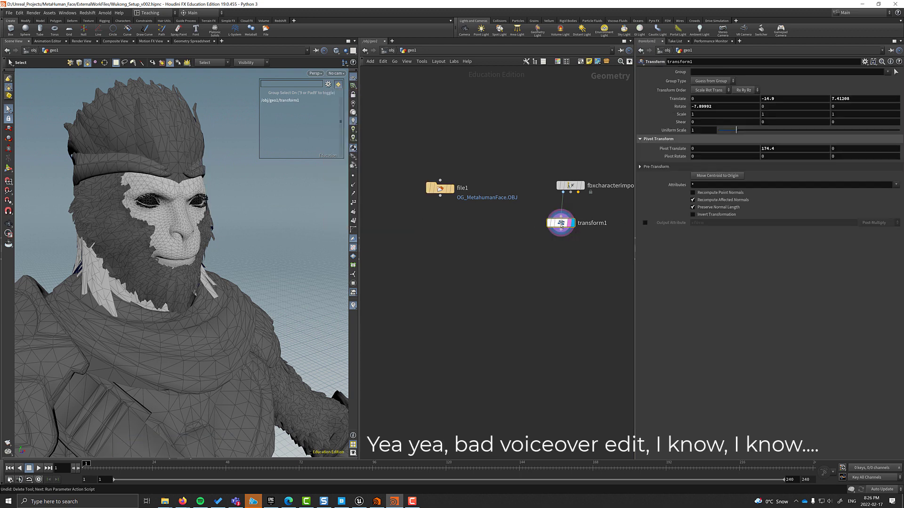
left_click(328, 84)
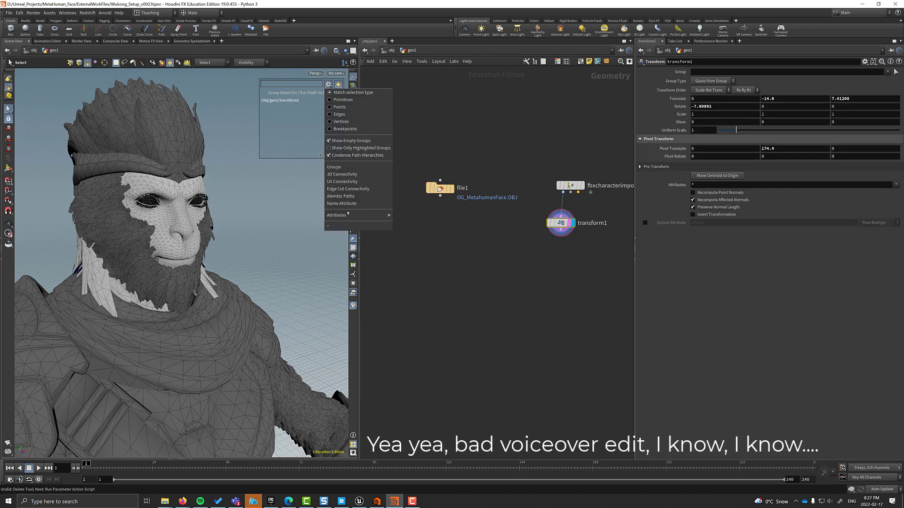
mouse_move(362, 216)
left_click(409, 216)
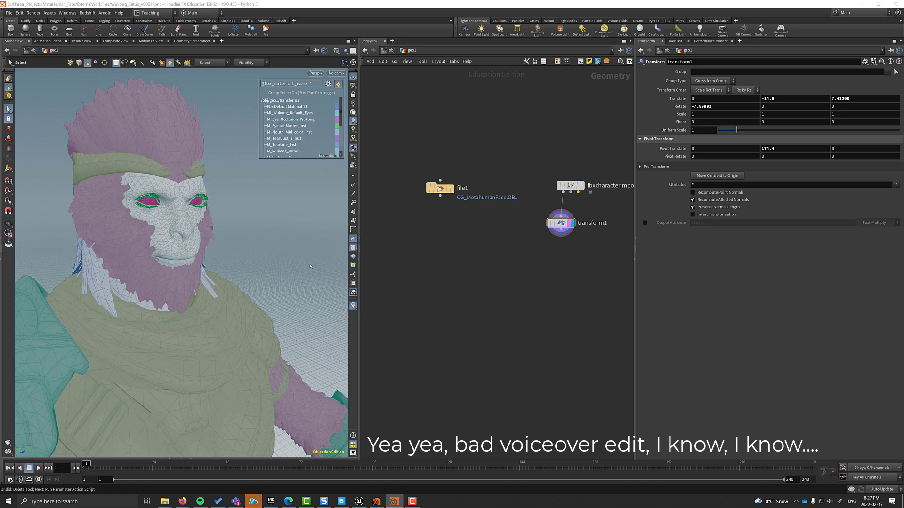
Isolate the M_Wukong_Face material group with a Blast node that deletes everything non-selected, and hide the transform1 template
left_click(181, 222)
key("Delete")
left_click(692, 97)
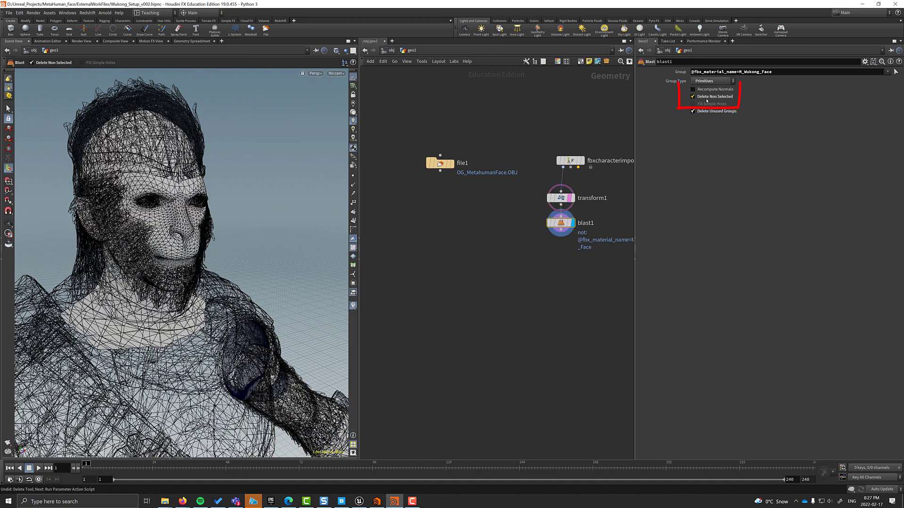
left_click(570, 198)
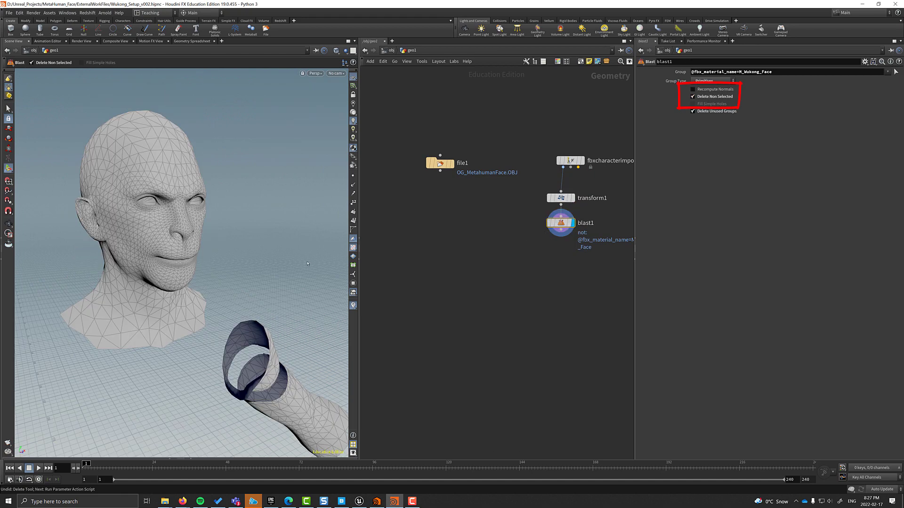
Group the remaining Wukong mesh by 3D connectivity and delete the detached arm pieces with a second Blast node
middle_click_drag(285, 262, 238, 237, "alt")
left_click(9, 109)
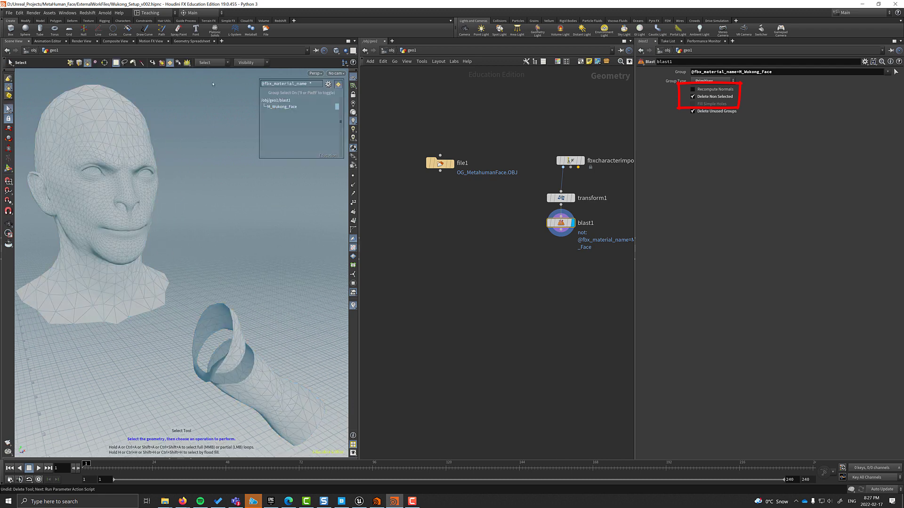
left_click(328, 84)
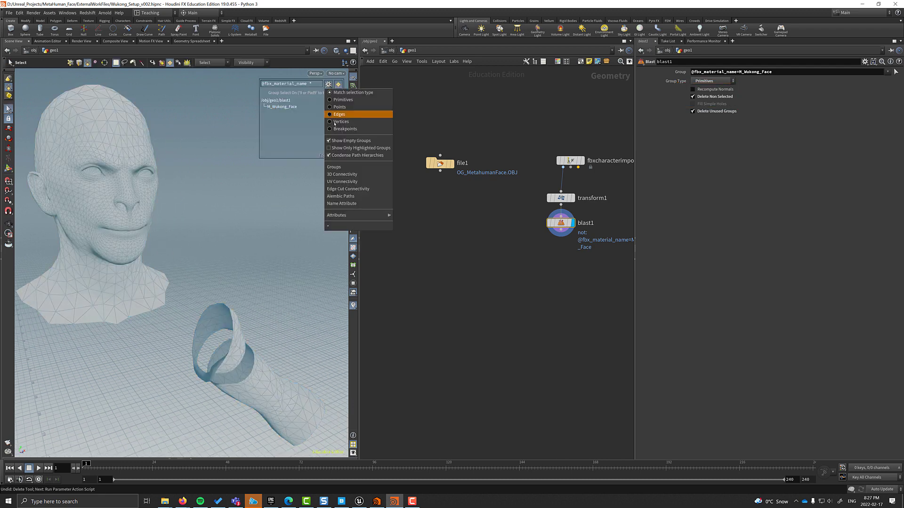
left_click(357, 175)
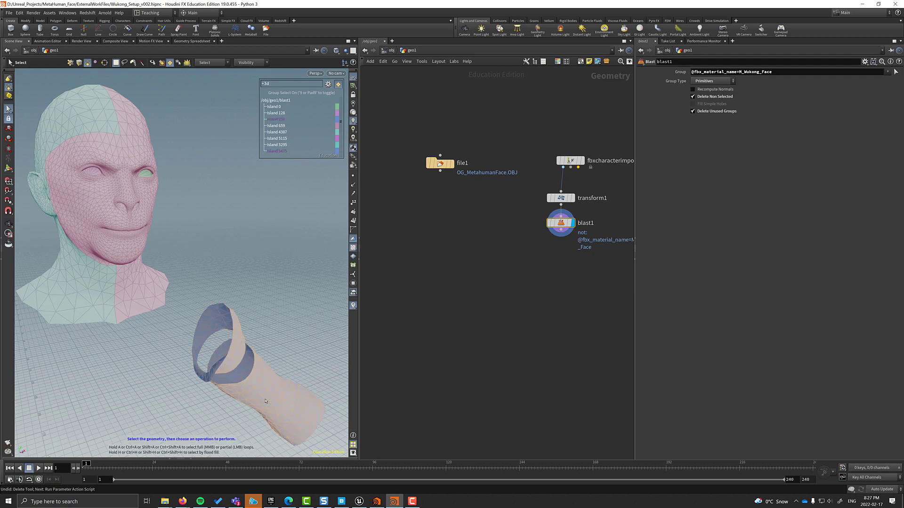
key("Delete")
left_click_drag(560, 223, 564, 238)
Refine transform1 against the MetaHuman face template with translate Y -14.7 and Z about 7.51, and hide the template when aligned
left_click(448, 138)
left_click_drag(225, 264, 118, 263, "alt")
scroll(188, 235, "up", 5)
left_click(560, 174)
middle_click_drag(786, 98, 805, 96)
left_click_drag(141, 264, 263, 263, "alt")
middle_click_drag(862, 99, 863, 125)
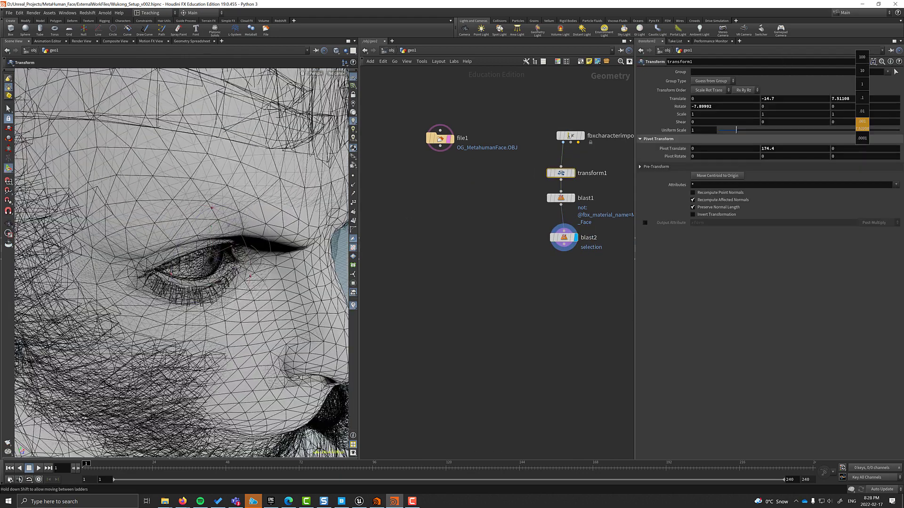
left_click(564, 238)
left_click_drag(236, 264, 198, 264, "alt")
left_click(452, 139)
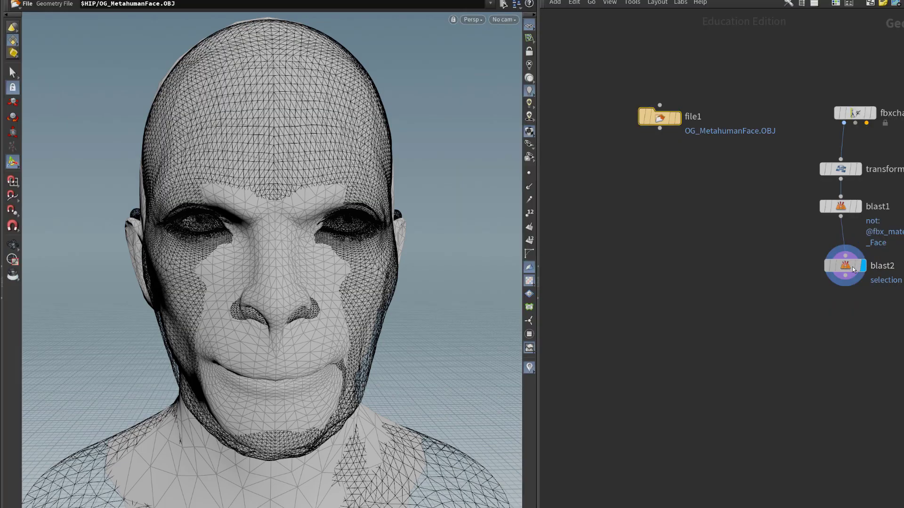
Add a Switch node fed by file1 and blast2 and display it to compare the two heads
left_click(576, 237)
key("Tab")
type("swi")
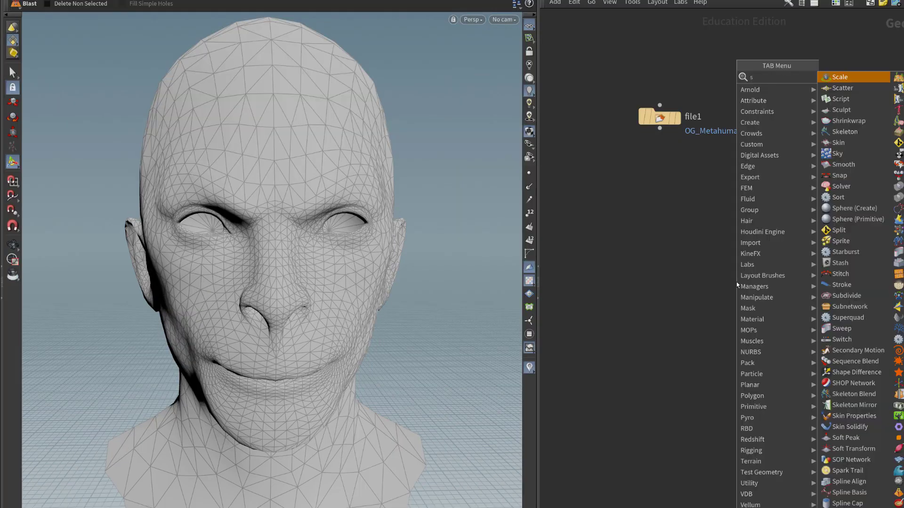
key("Return")
key("Return")
left_click_drag(660, 129, 736, 272)
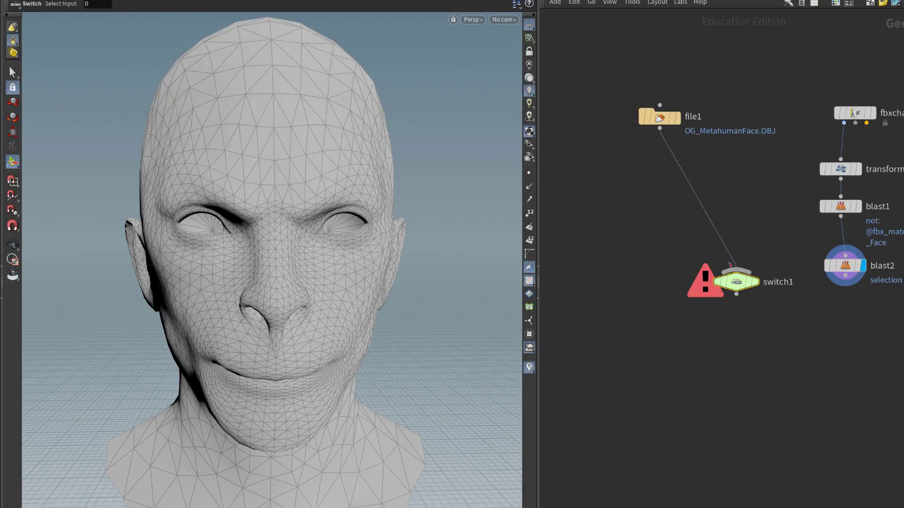
left_click_drag(845, 276, 741, 334)
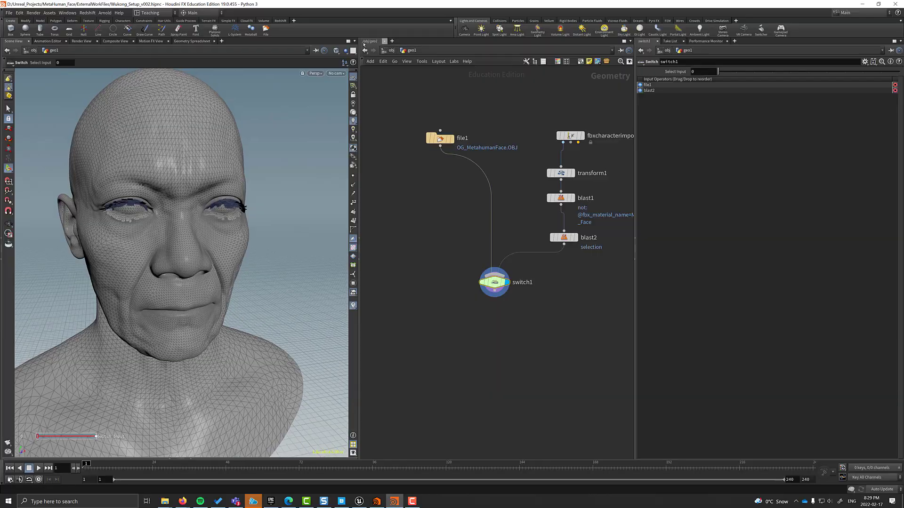
Split the viewport pane and turn the lower half into a Geometry Spreadsheet
left_click(355, 42)
left_click(377, 143)
right_click(17, 253)
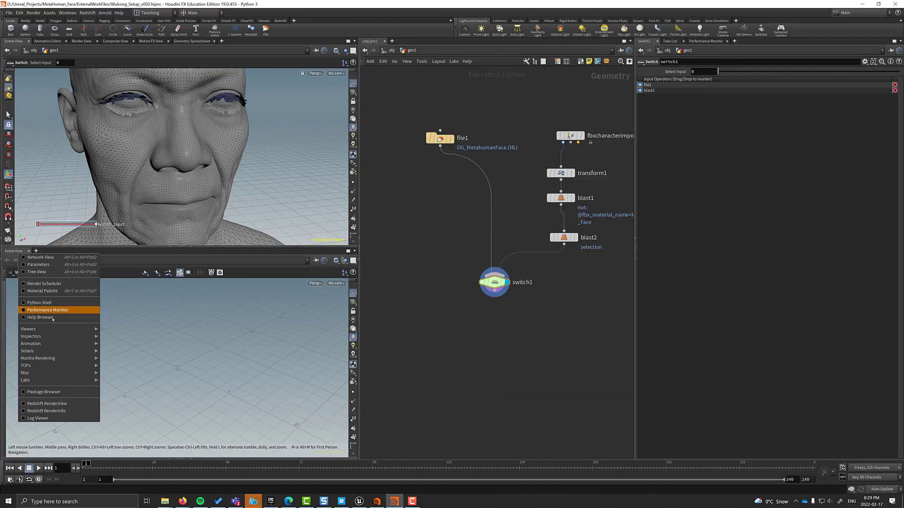
mouse_move(61, 337)
left_click(124, 337)
Add an Enumerate node, connect it to file1 and display its output
key("Tab")
type("enu")
key("Return")
left_click(433, 182)
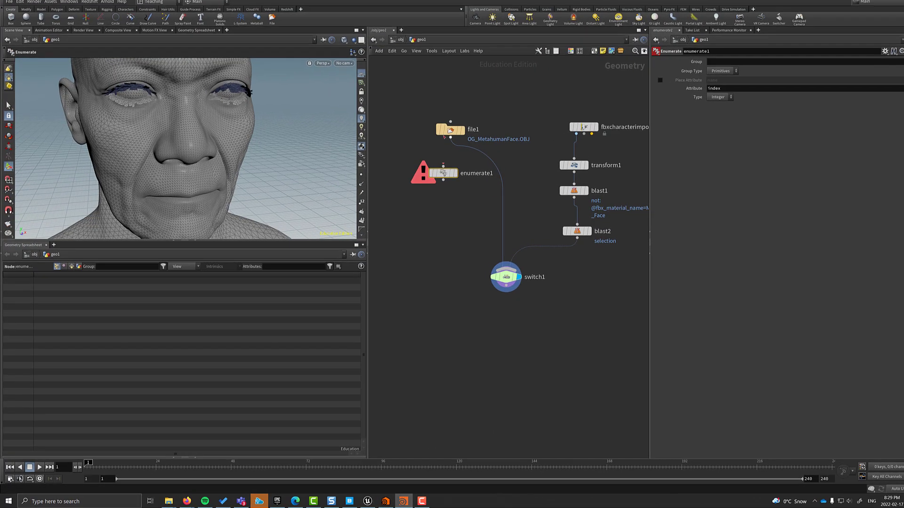
left_click_drag(440, 145, 433, 174)
left_click(445, 182)
Examine enumerate1's point index attribute alongside the point positions in the Geometry Spreadsheet
left_click_drag(126, 286, 145, 383)
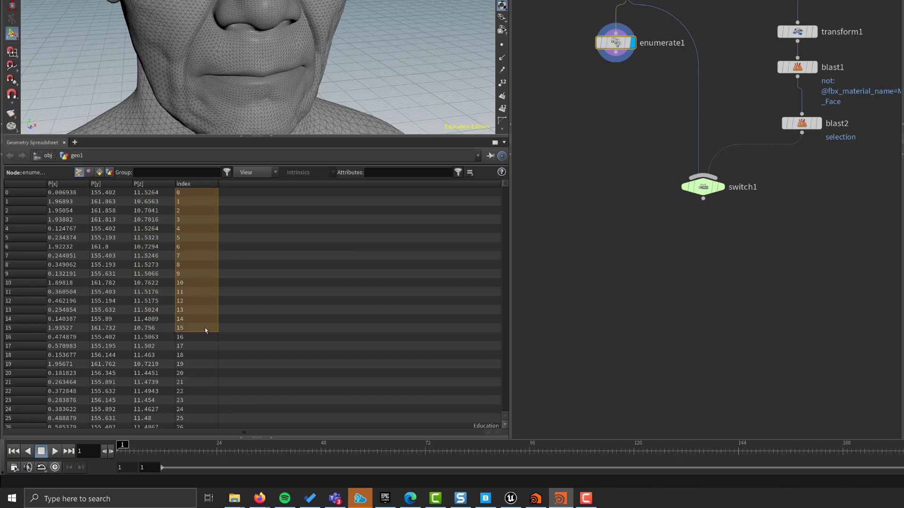
left_click_drag(205, 331, 206, 337)
left_click_drag(26, 192, 21, 257)
left_click(215, 257)
left_click_drag(203, 193, 207, 337)
left_click(200, 211)
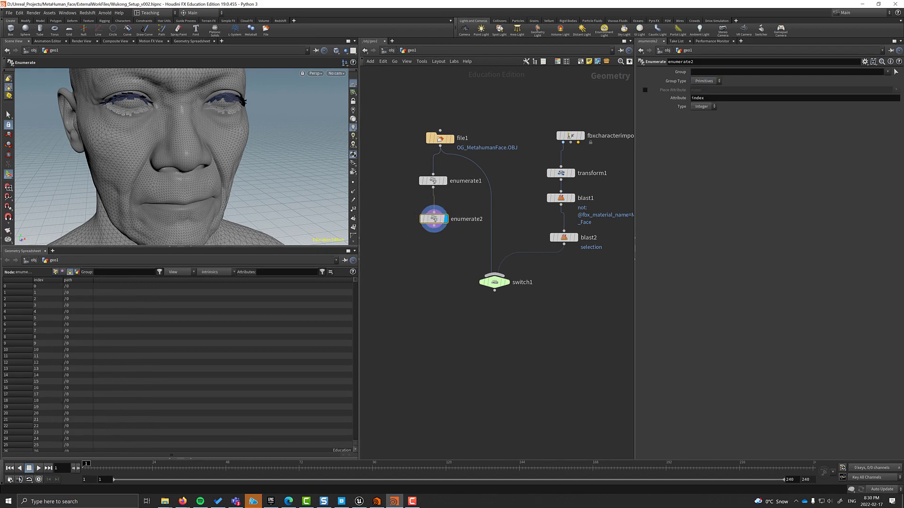
left_click_drag(433, 222, 432, 212)
left_click(181, 246)
left_click(432, 242)
key("Tab")
type("null")
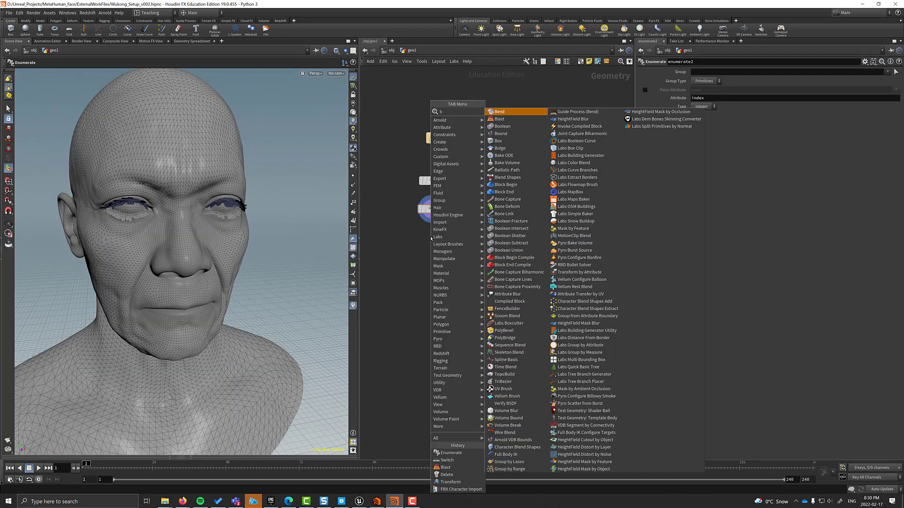
key("Return")
left_click(430, 239)
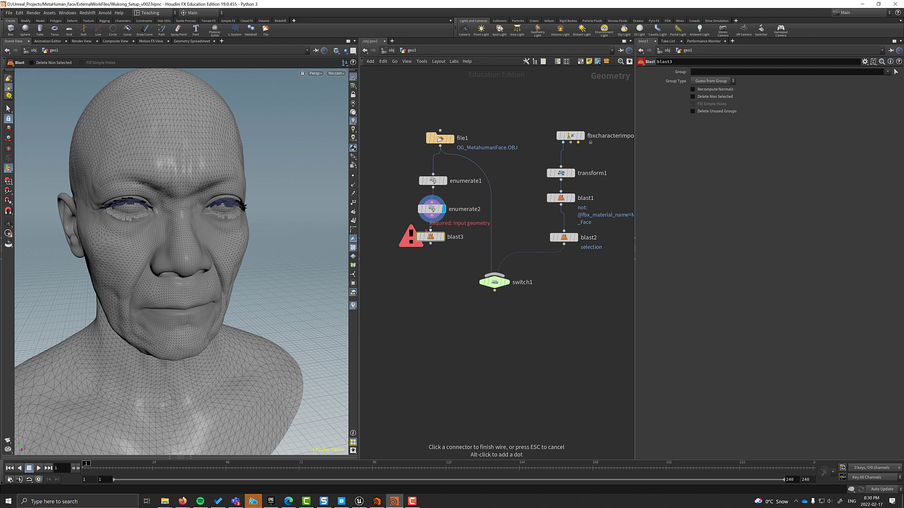
left_click(430, 230)
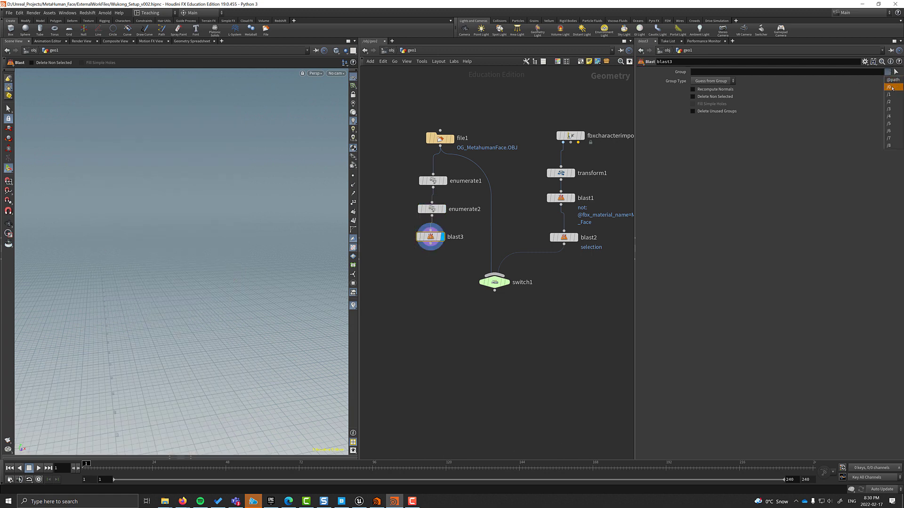
left_click(890, 87)
left_click(692, 96)
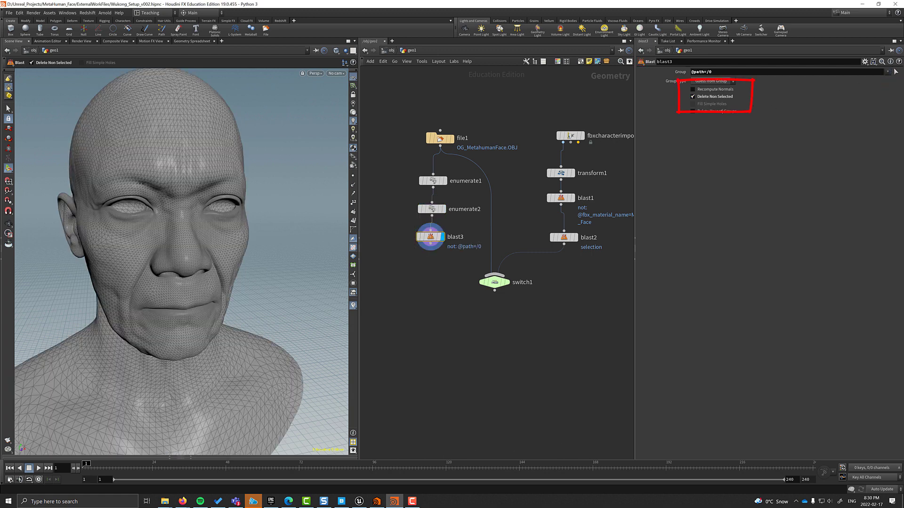
Delete the switch1 node and place a Topo Transfer node below the two Blast branches
left_click(495, 282)
key("Delete")
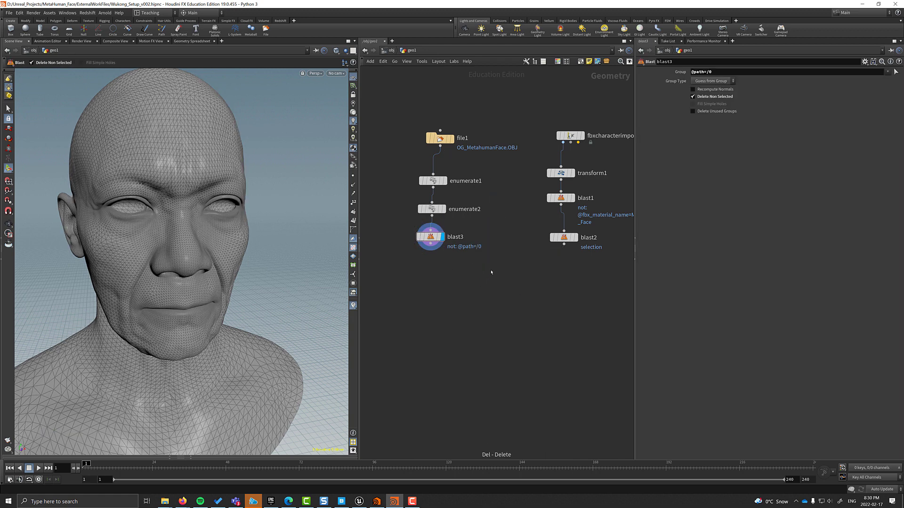
key("Tab")
type("topo")
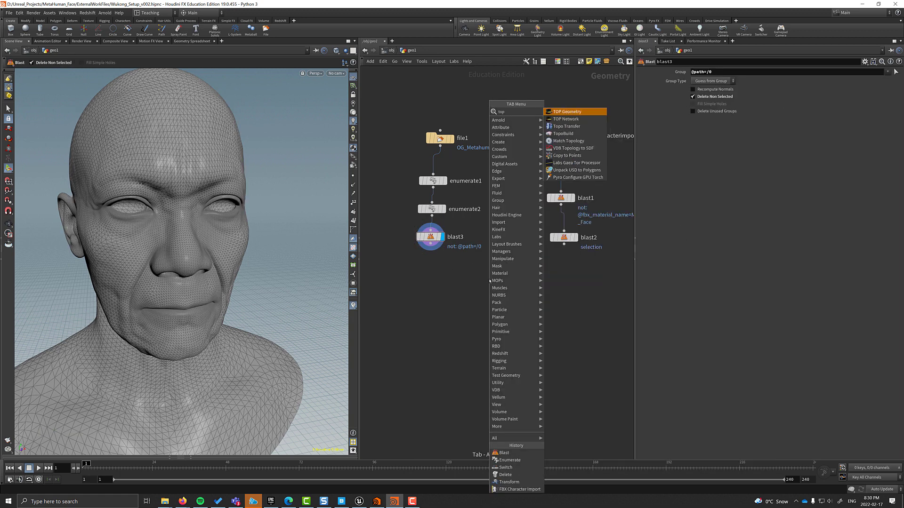
key("Return")
left_click(485, 307)
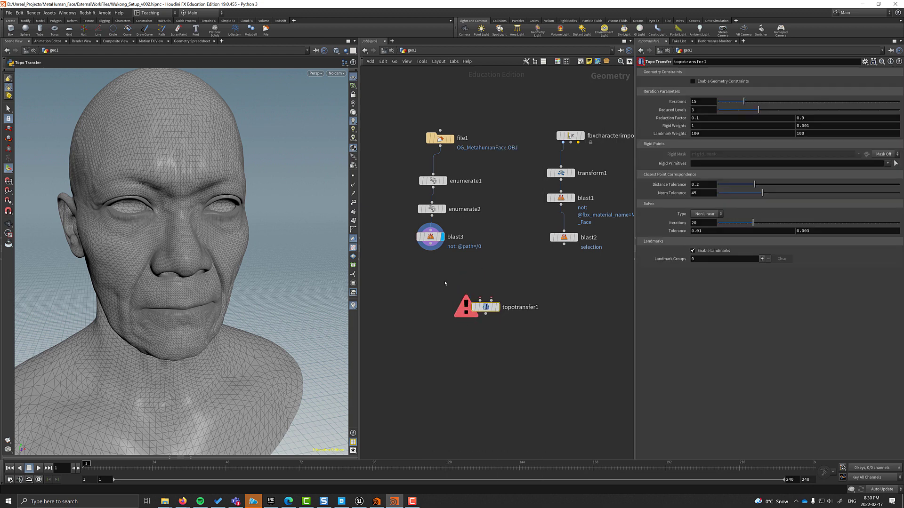
Connect blast3 as the source and blast2 as the target of topotransfer1, and display its output
left_click(466, 291)
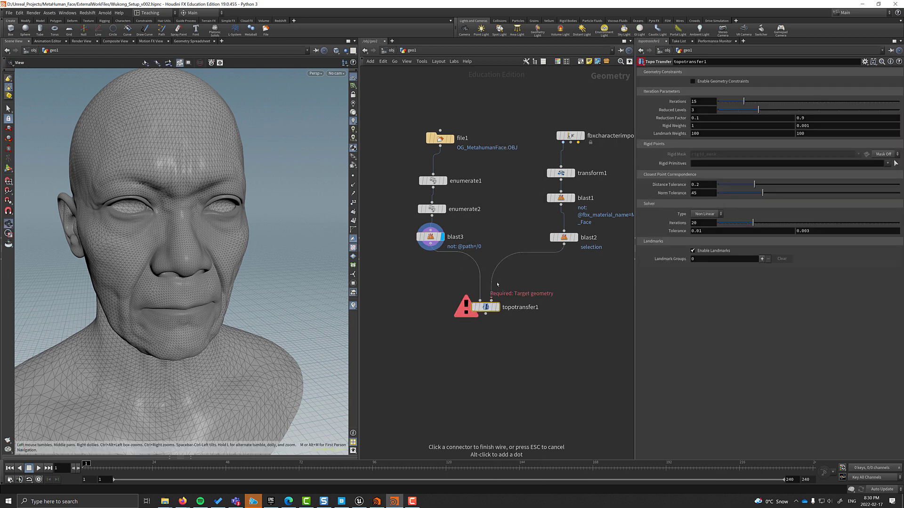
left_click(490, 300)
left_click(496, 307)
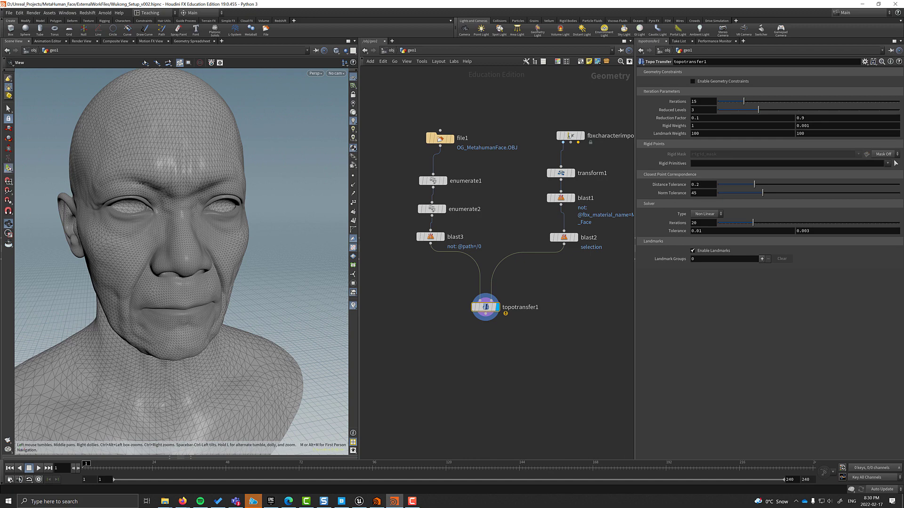
Add one landmark group to topotransfer1 and place its first landmark at the inner corner of the head's left eye
left_click(762, 259)
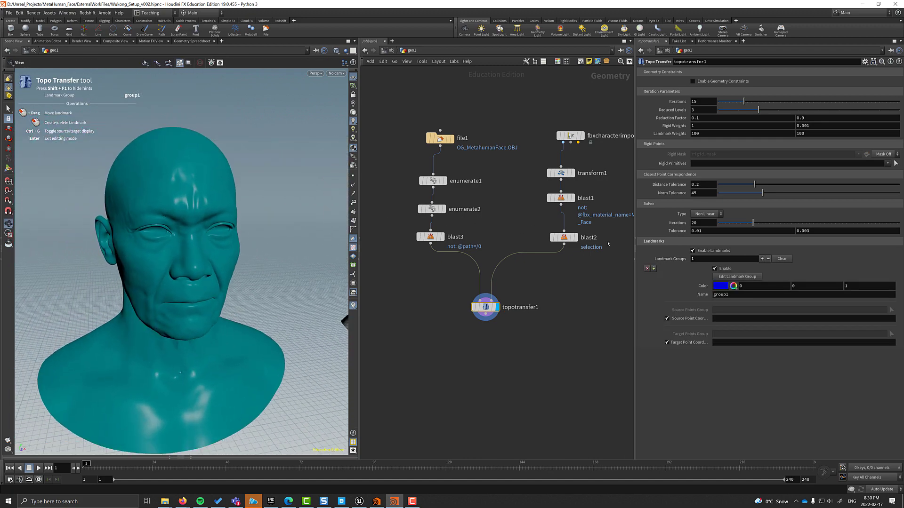
left_click_drag(226, 276, 213, 267, "alt")
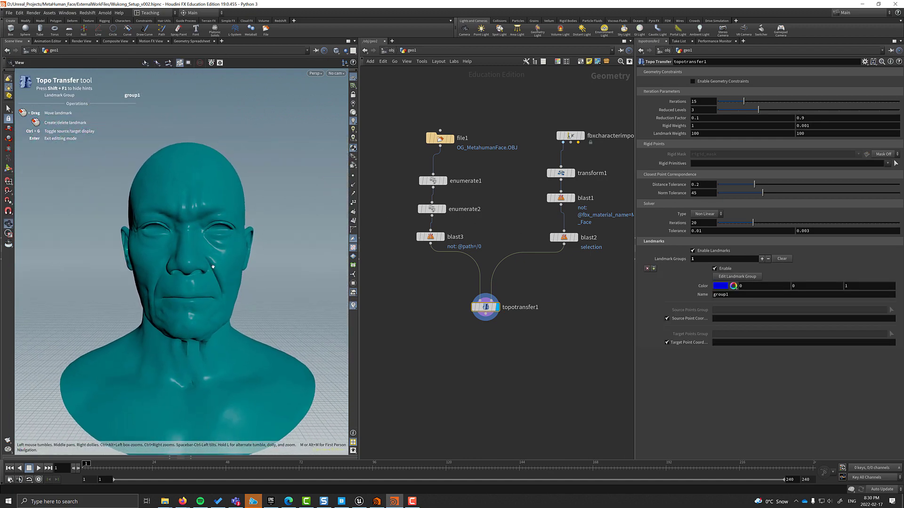
scroll(198, 220, "up", 10)
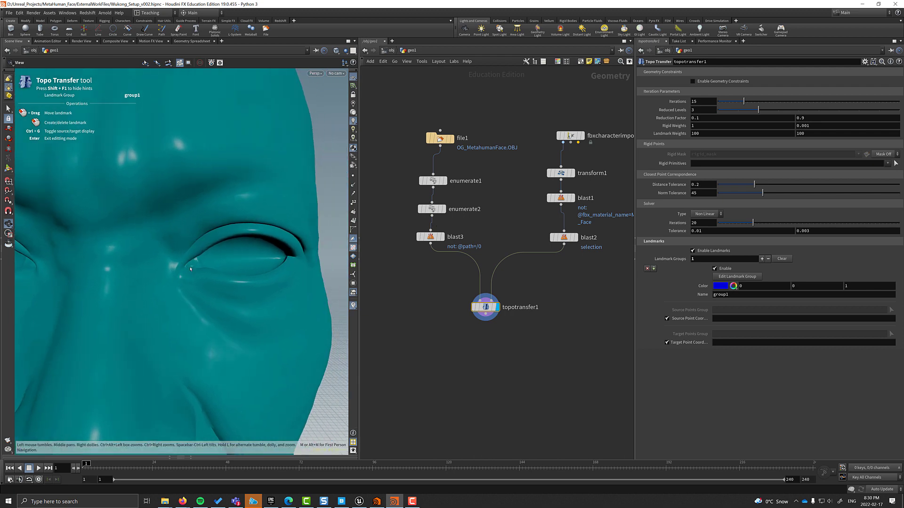
left_click(194, 265)
Set the viewport shading to Smooth Wire Shaded and return the landmark display to the source mesh
left_click(346, 50)
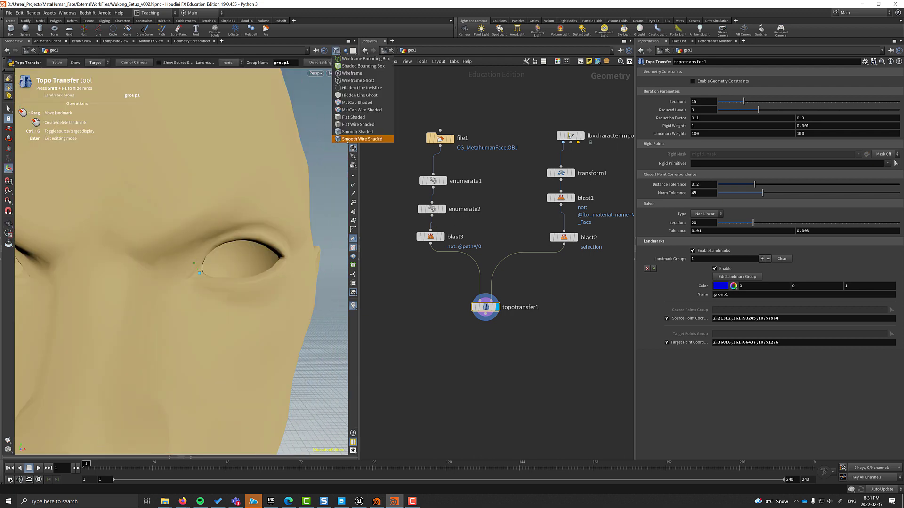
left_click(356, 140)
left_click_drag(267, 198, 237, 207, "alt")
key("ctrl+g")
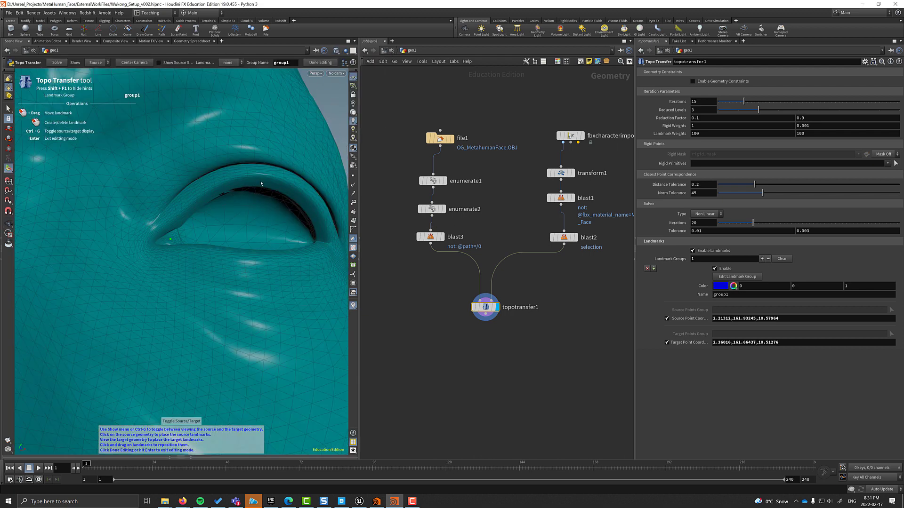
Place landmarks along the left eye's upper lid on the source mesh, starting one on the crease above it
left_click(261, 183)
left_click(258, 184)
left_click(212, 195)
left_click(214, 196)
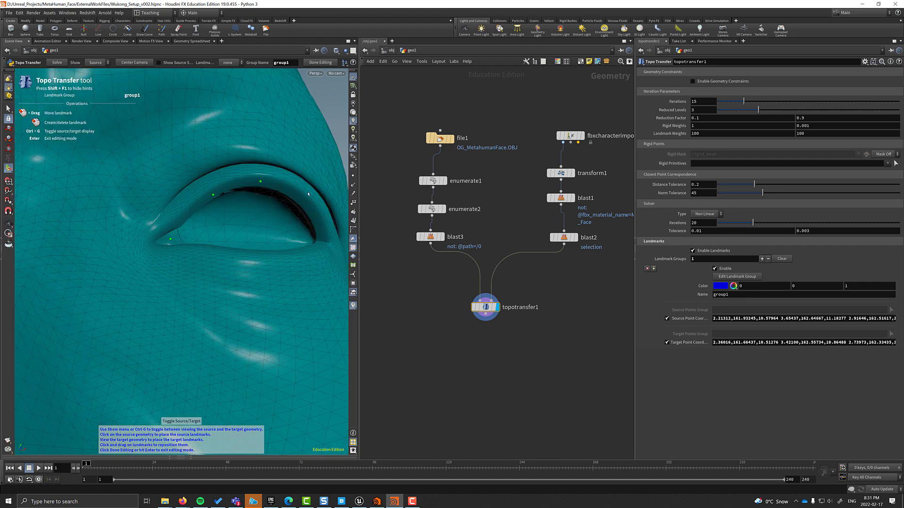
left_click(304, 201)
left_click(304, 203)
left_click(259, 163)
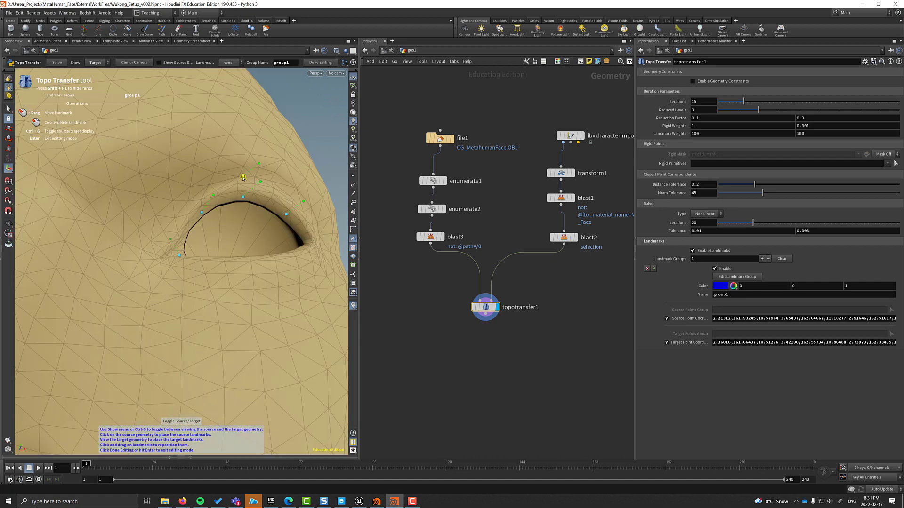
Position matching landmarks along the left eye's upper lid crease on the source and target meshes
left_click(243, 177)
left_click(209, 174)
left_click(197, 190)
left_click(312, 182)
left_click(297, 195)
left_click_drag(298, 203, 302, 218, "alt")
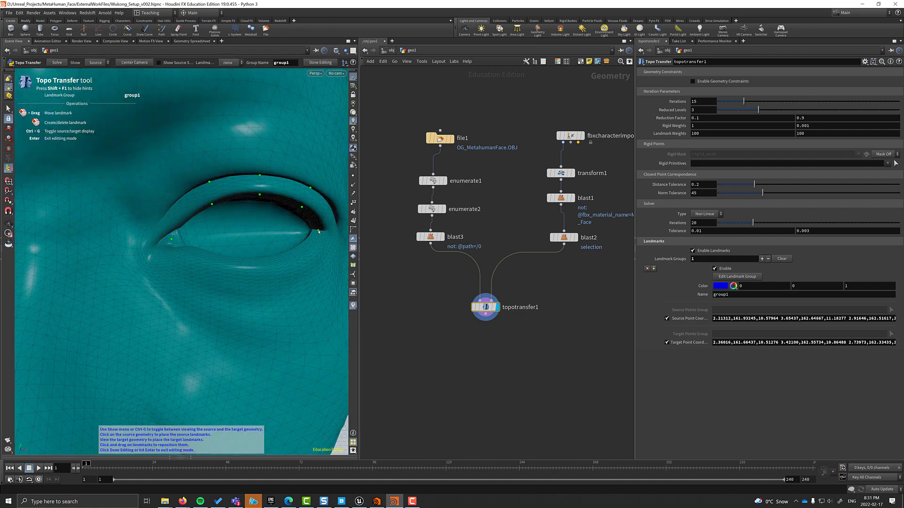
Place matching landmarks at the left eye's outer corner and along its lower lid on both meshes
key("ctrl+g")
left_click(319, 230)
key("ctrl+g")
left_click_drag(250, 228, 245, 202, "alt")
left_click(216, 270)
key("ctrl+g")
left_click(216, 265)
key("ctrl+g")
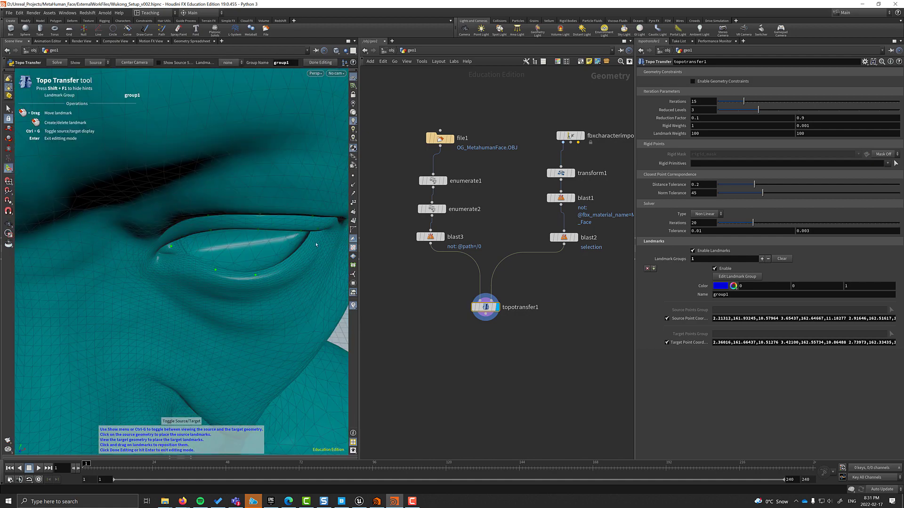
left_click(298, 260)
Add further matching landmarks beneath the left eye and compare their placement on the source and target meshes
key("ctrl+g")
left_click_drag(293, 245, 263, 189, "alt")
key("ctrl+g")
left_click(233, 194)
key("ctrl+g")
left_click(233, 195)
key("ctrl+g")
key("ctrl+g")
scroll(268, 213, "down", 8)
scroll(221, 264, "up", 5)
key("ctrl+g")
left_click(258, 310)
Place matching landmarks at the base of the nose and the centre of the upper lip on both meshes
key("ctrl+g")
left_click(209, 287)
key("ctrl+g")
key("ctrl+g")
key("ctrl+g")
left_click(163, 218)
key("ctrl+g")
left_click(164, 209)
Place matching landmarks at the centre of the lower lip and on the chin
key("ctrl+g")
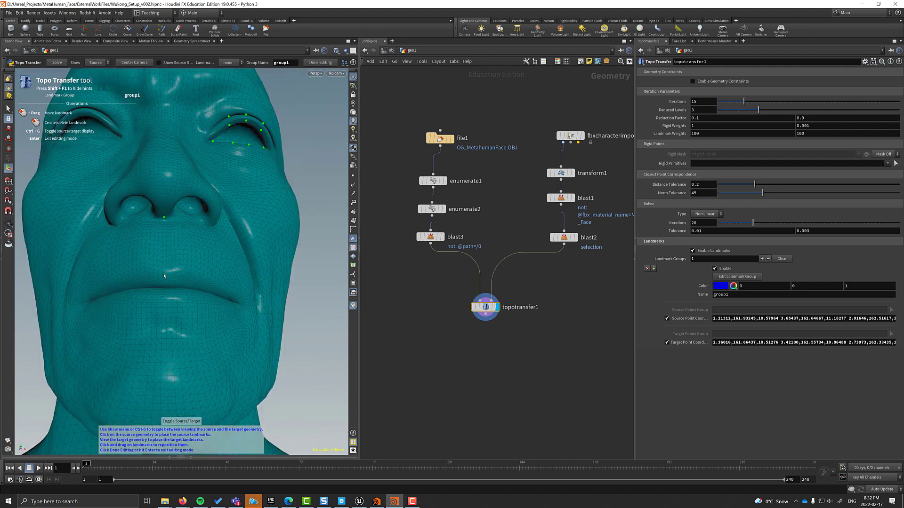
left_click(165, 276)
key("ctrl+g")
left_click(165, 274)
key("ctrl+g")
left_click_drag(165, 272, 165, 297, "alt")
left_click(163, 292)
key("ctrl+g")
key("ctrl+g")
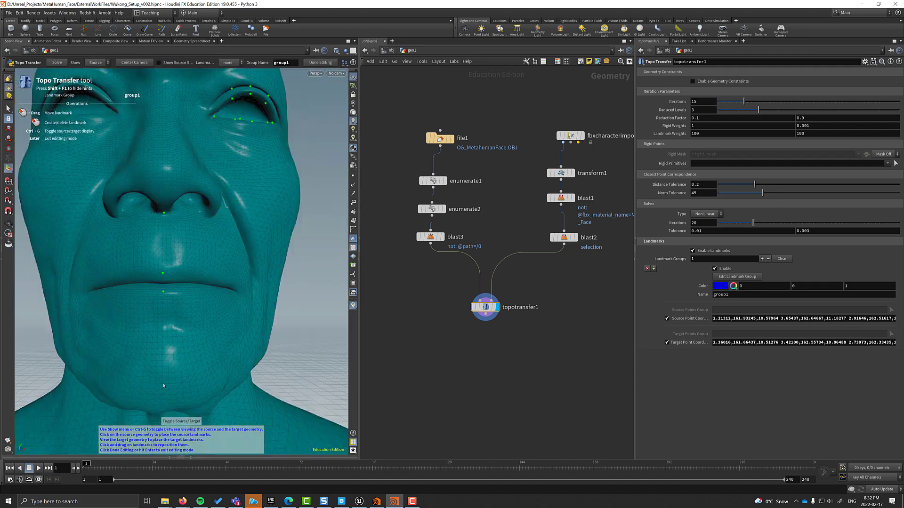
key("ctrl+g")
left_click_drag(163, 386, 230, 321, "alt")
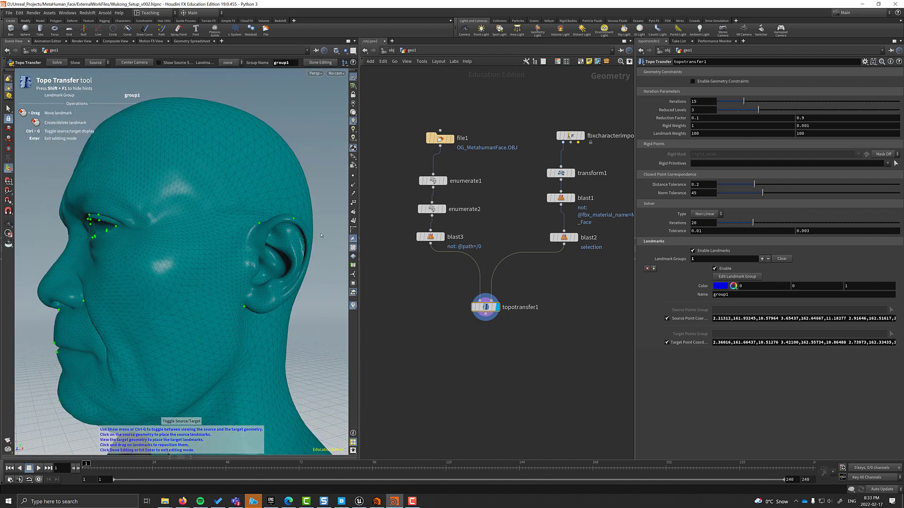
Add matching landmarks around the left ear on the source and target meshes
left_click_drag(321, 235, 250, 264, "alt")
left_click(279, 260)
key("ctrl+g")
scroll(273, 295, "down", 5)
key("ctrl+g")
Place matching landmarks around the right eye's upper and lower lids on both meshes
key("ctrl+g")
scroll(244, 282, "up", 5)
scroll(235, 282, "up", 5)
key("ctrl+g")
key("ctrl+g")
key("ctrl+g")
key("ctrl+g")
key("ctrl+g")
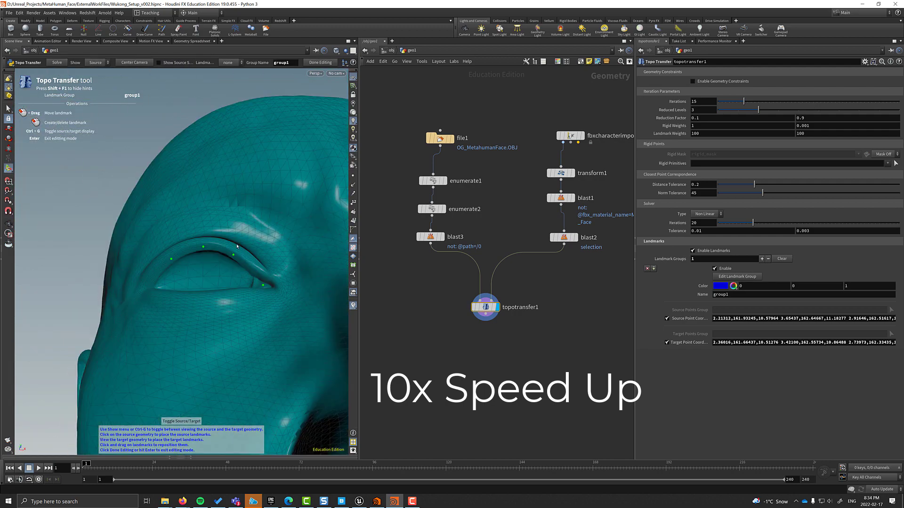
key("ctrl+g")
key("ctrl+g")
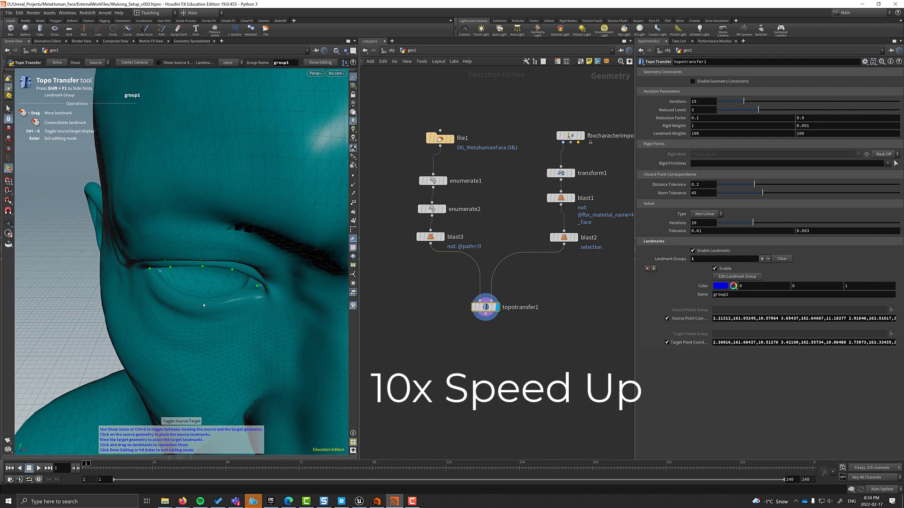
key("ctrl+g")
mouse_move(203, 292)
left_mouse_down("alt")
mouse_move(236, 297)
mouse_move(207, 292)
left_mouse_up("alt")
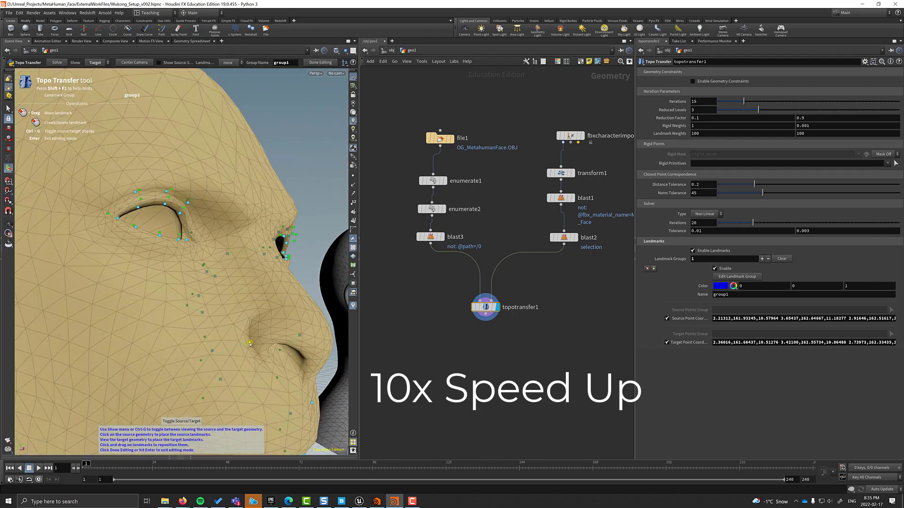
Place matching landmarks below the right earlobe and at the jaw beneath it on both meshes
left_click_drag(141, 316, 175, 301, "alt")
key("ctrl+g")
left_click(109, 342)
key("ctrl+g")
key("ctrl+g")
left_click(106, 295)
Complete the landmark pairs on the right ear and the forehead, checking their alignment between source and target
key("ctrl+g")
key("ctrl+g")
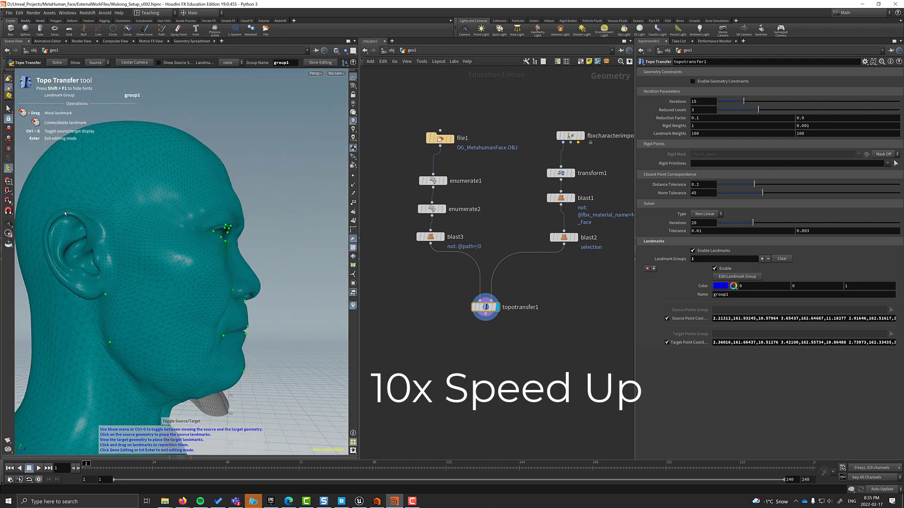
key("ctrl+g")
key("ctrl+g")
key("ctrl+g")
left_click_drag(226, 282, 264, 268, "alt")
scroll(174, 261, "up", 3)
key("ctrl+g")
key("ctrl+g")
scroll(174, 261, "down", 4)
key("ctrl+g")
left_click(164, 270)
left_click_drag(141, 268, 233, 346, "alt")
key("ctrl+g")
key("ctrl+g")
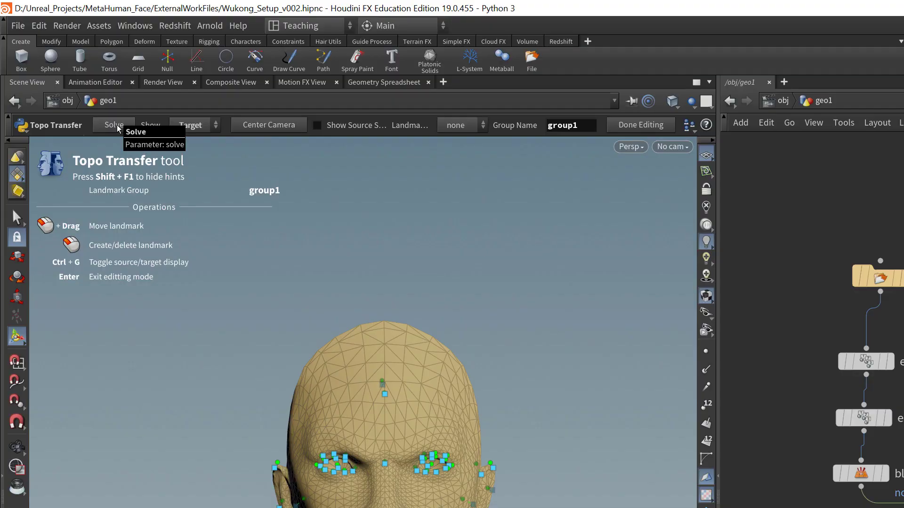
Solve the topology transfer using the placed landmarks
left_click(116, 125)
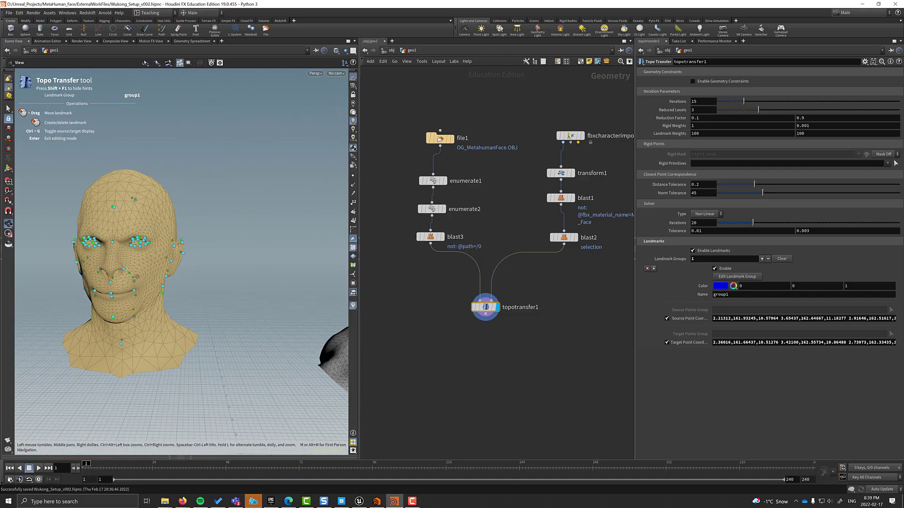
middle_click_drag(346, 338, 266, 342, "alt")
left_click_drag(247, 272, 198, 264, "alt")
right_click_drag(198, 264, 211, 271, "alt")
left_click_drag(162, 273, 191, 284, "alt")
Add a Stash node after topotransfer1, display it and stash its input geometry
key("Tab")
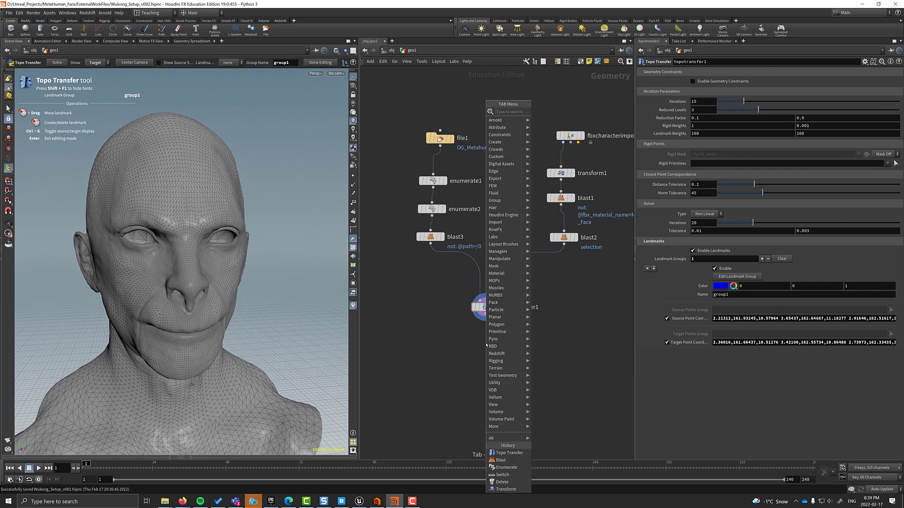
type("null")
key("Return")
left_click(486, 346)
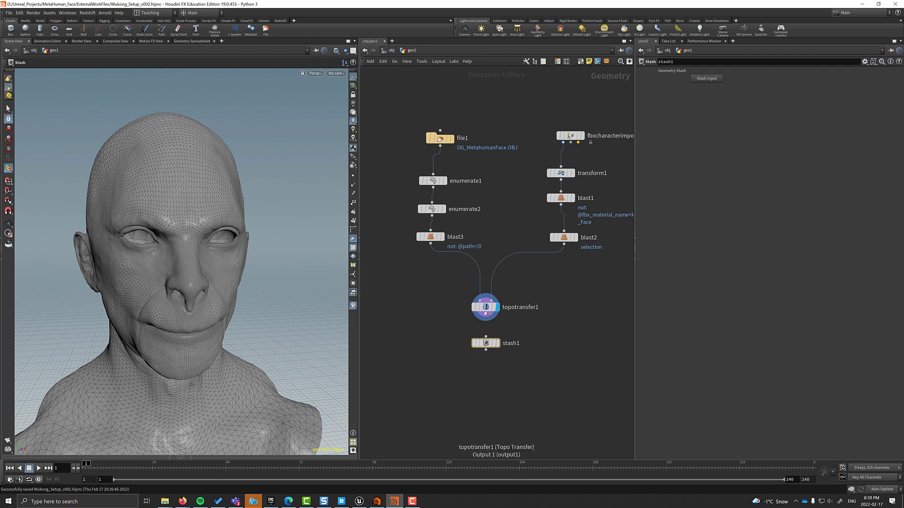
left_click(497, 344)
left_click(707, 78)
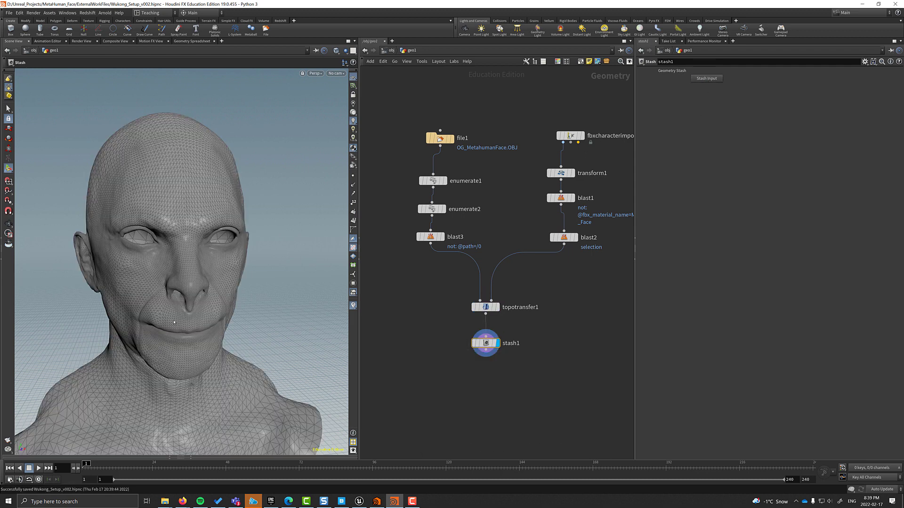
Compare the stashed head with the original MetaHuman mesh from blast3 and the Wukong face from blast2
left_click_drag(240, 194, 207, 197, "alt")
middle_click_drag(207, 198, 202, 151, "alt")
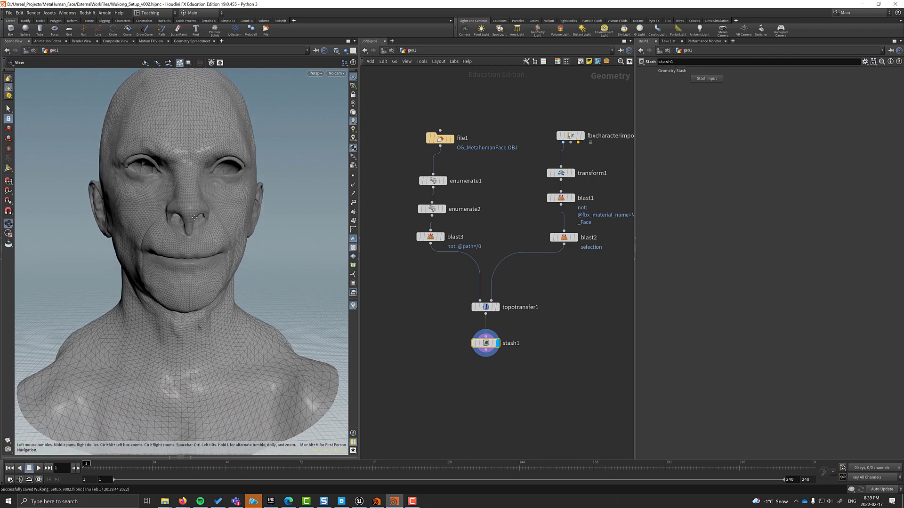
right_click_drag(202, 150, 132, 234, "alt")
left_click(442, 236)
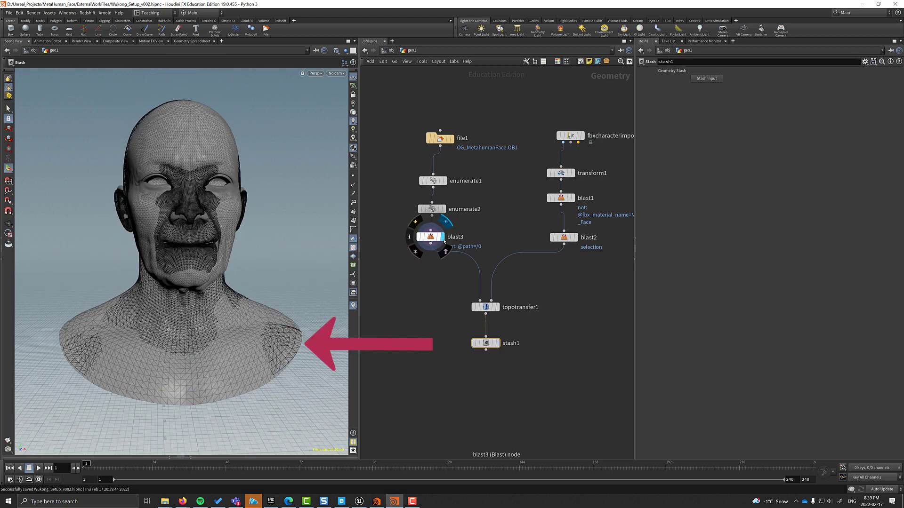
left_click(431, 239)
left_click(497, 344)
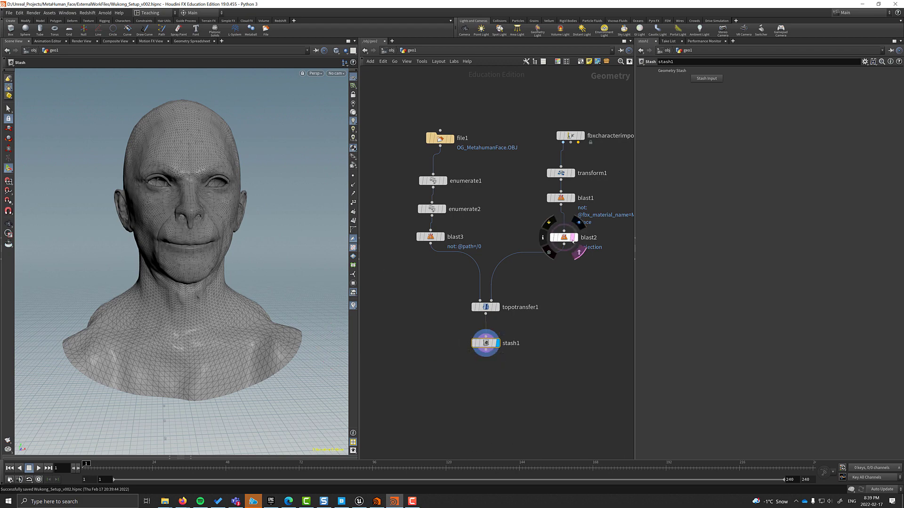
mouse_move(202, 296)
left_mouse_down("alt")
mouse_move(134, 288)
mouse_move(202, 285)
left_mouse_up("alt")
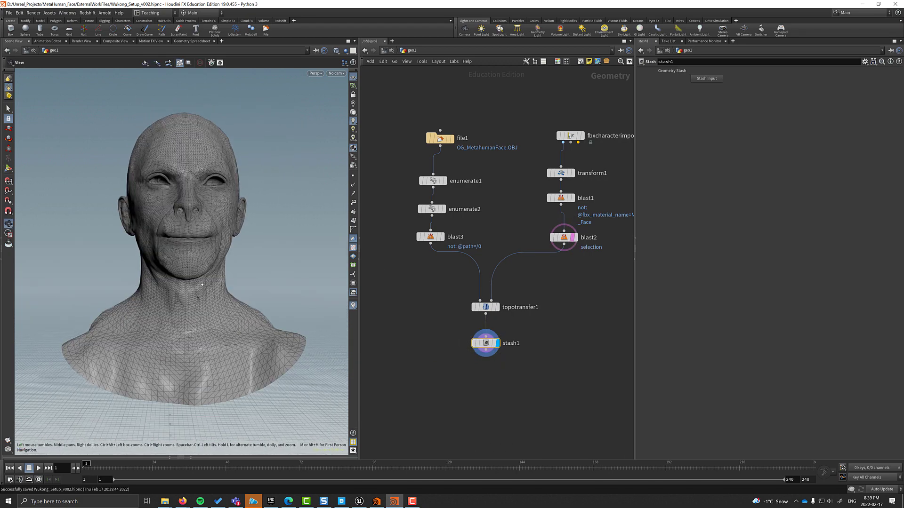
left_click_drag(202, 284, 225, 291, "alt")
left_click(572, 238)
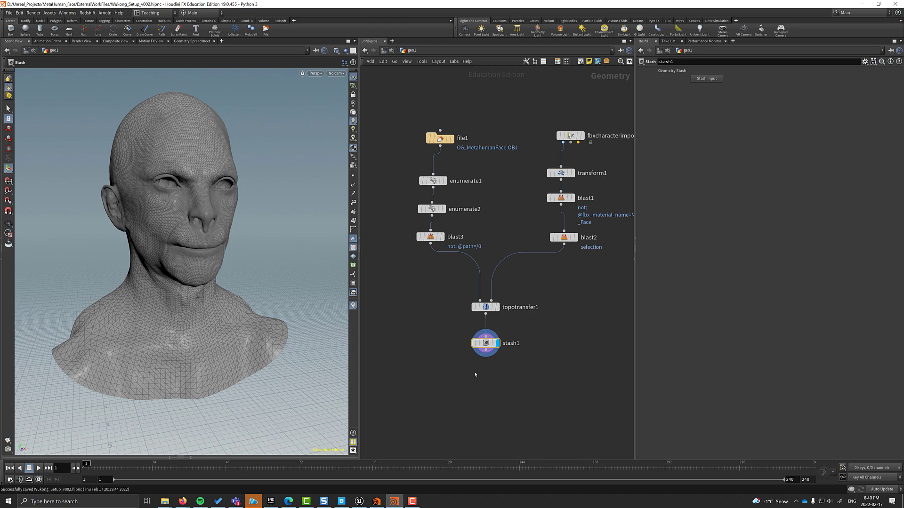
Add an Attribute VOP node below stash1 and wire stash1 into its first input
key("Tab")
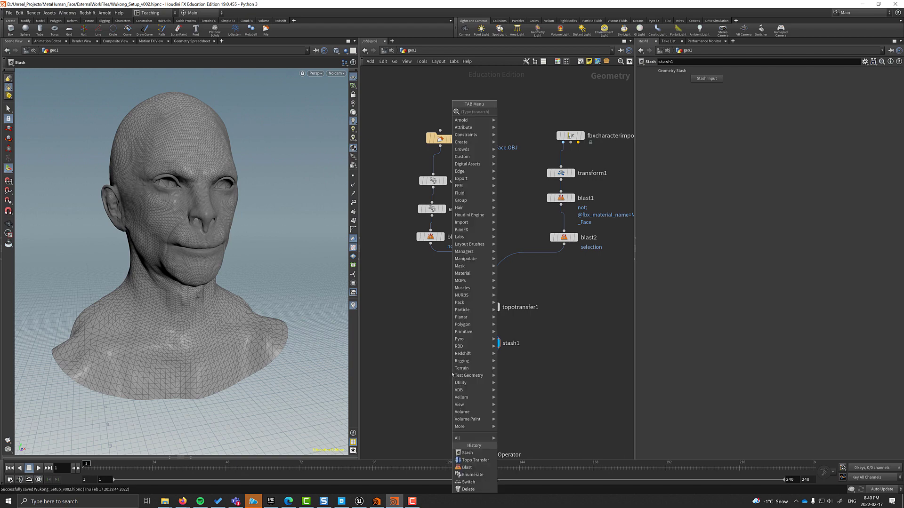
type("avop")
key("Return")
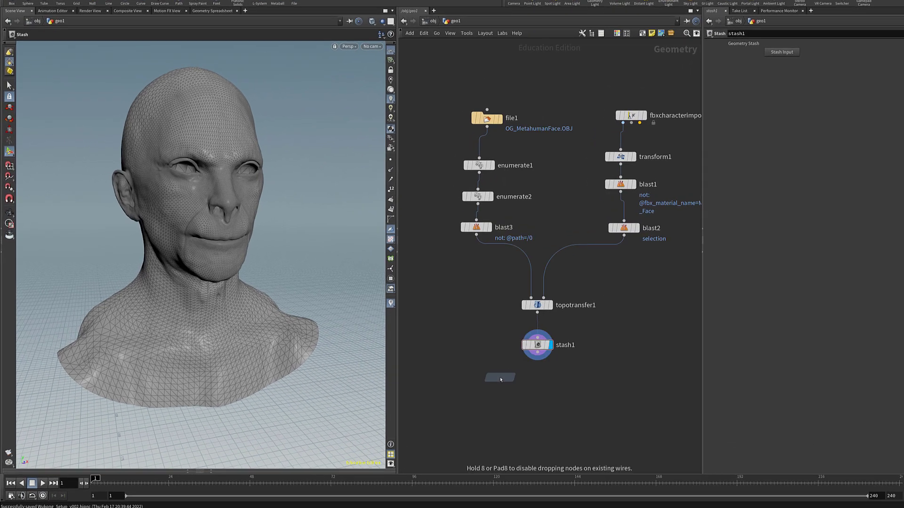
left_click(452, 375)
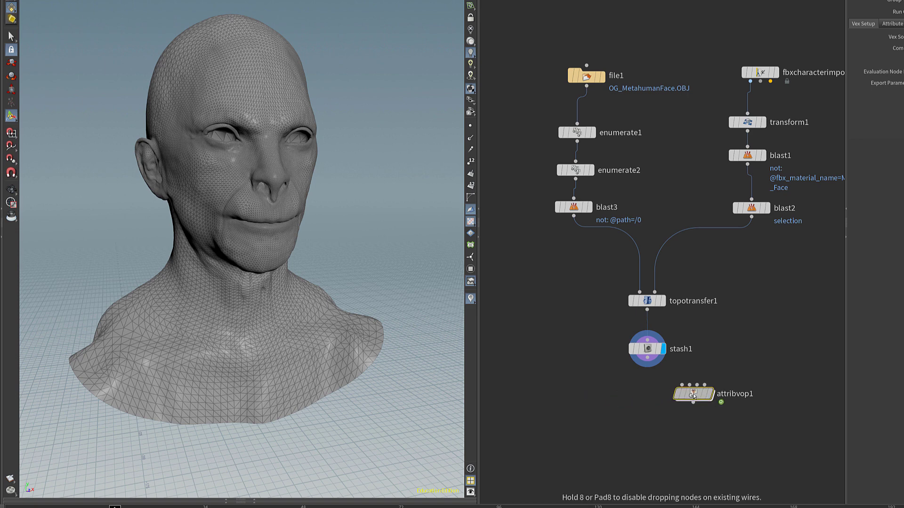
left_click(676, 409)
left_click(647, 360)
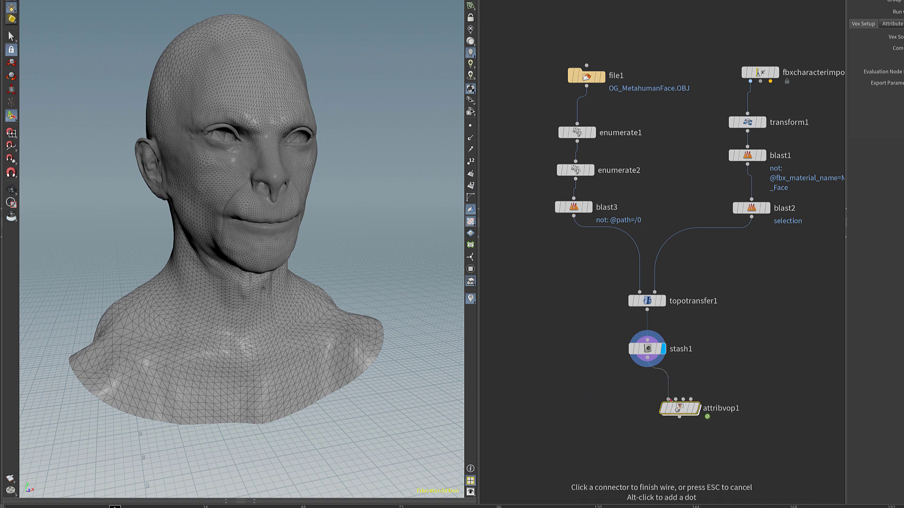
left_click(669, 400)
Display blast3 and wire its output into the second input of attribvop1
left_click(589, 209)
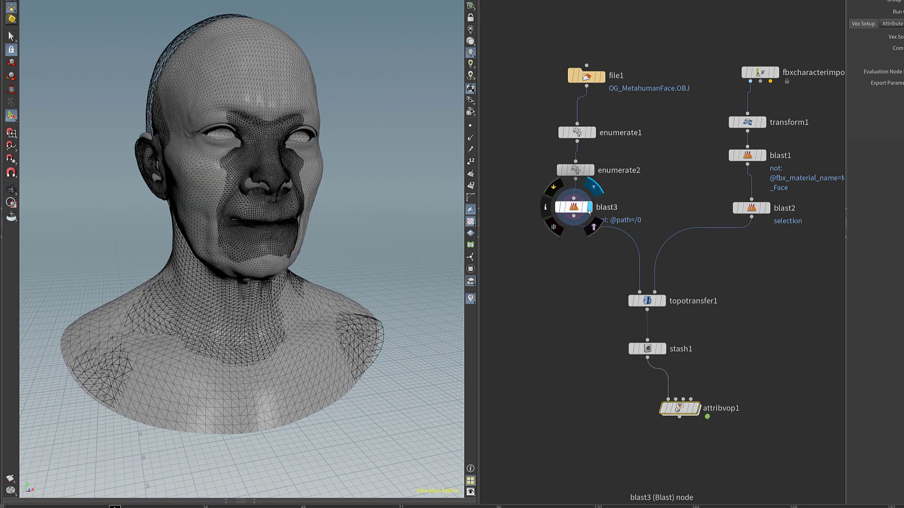
left_click(579, 209)
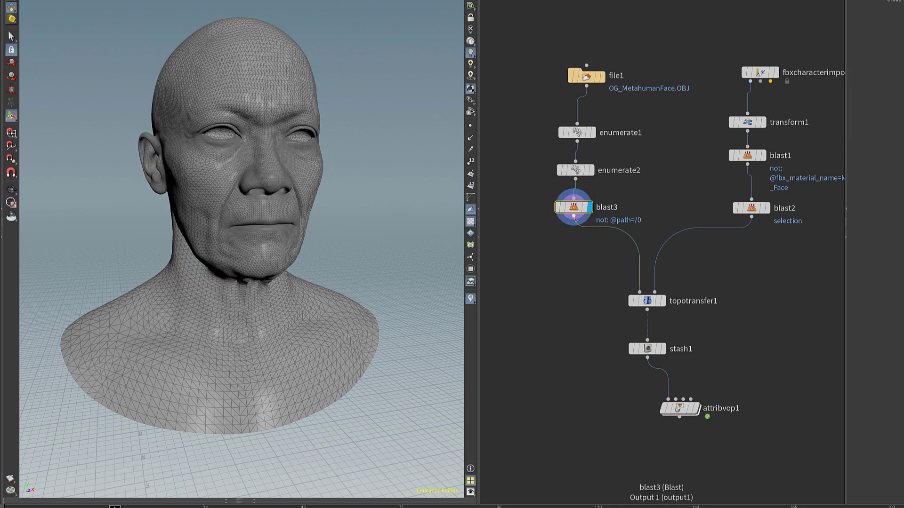
left_click(574, 217)
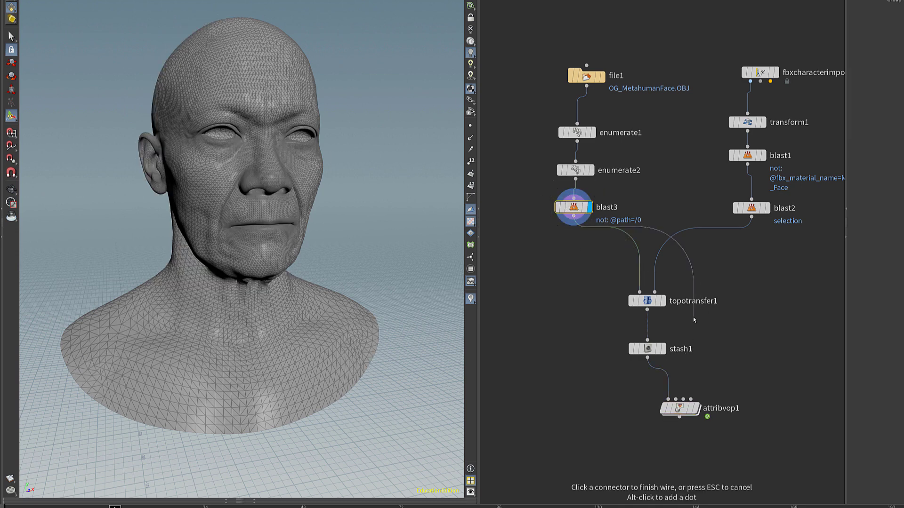
left_click(676, 400)
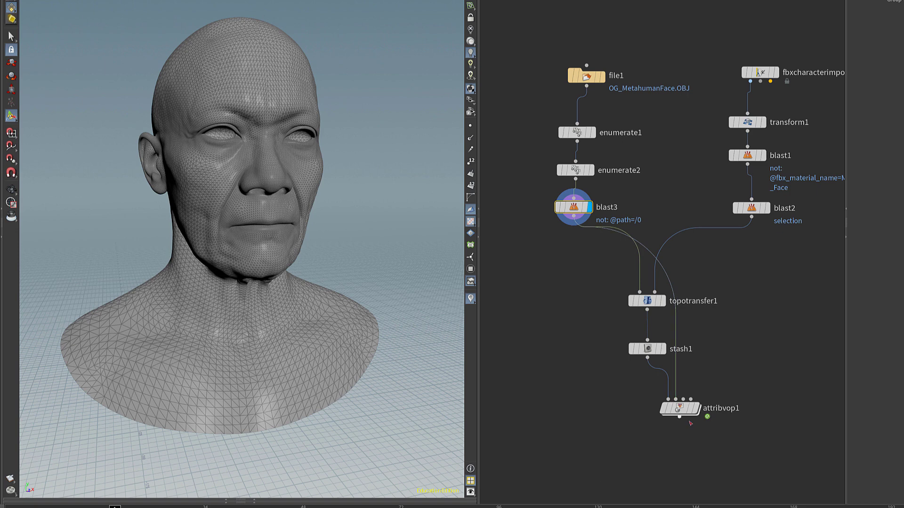
Inside attribvop1, add an Import Point Attribute node that reads P from the Second Input
mouse_move(698, 413)
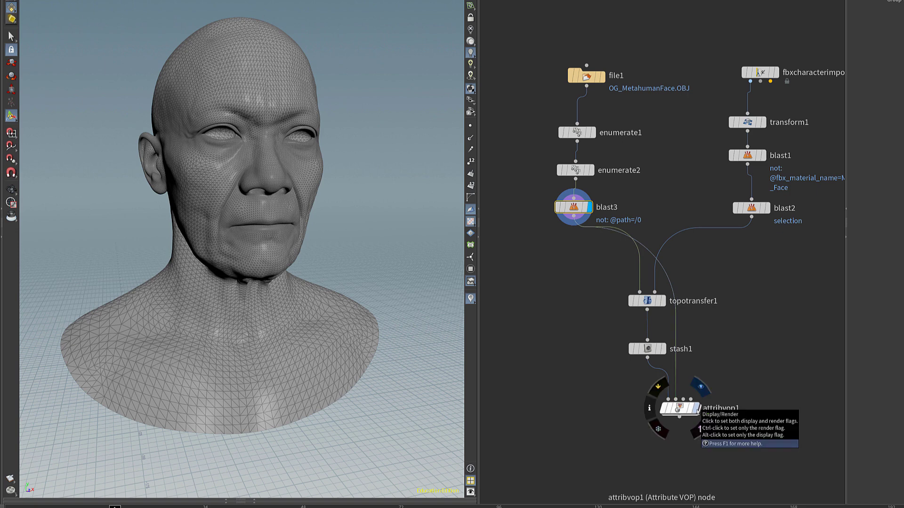
double_click(686, 412)
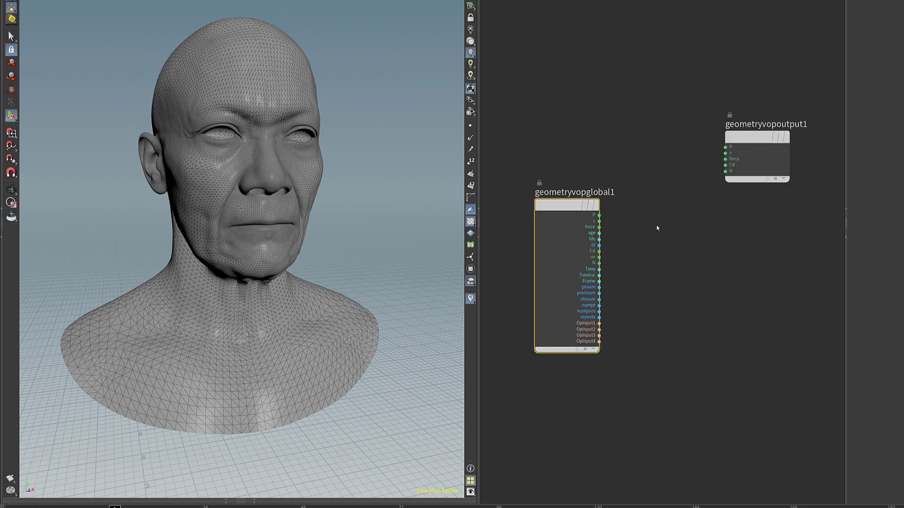
key("Tab")
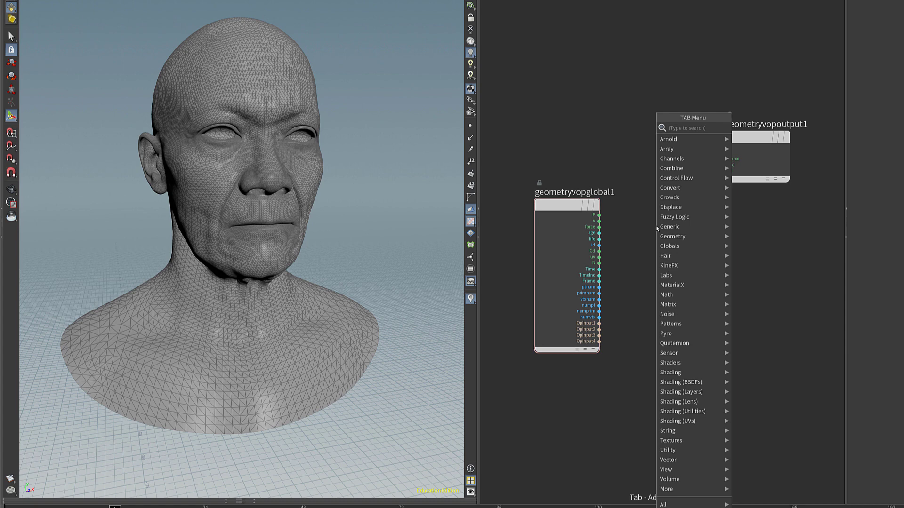
type("import point")
key("Return")
left_click(658, 229)
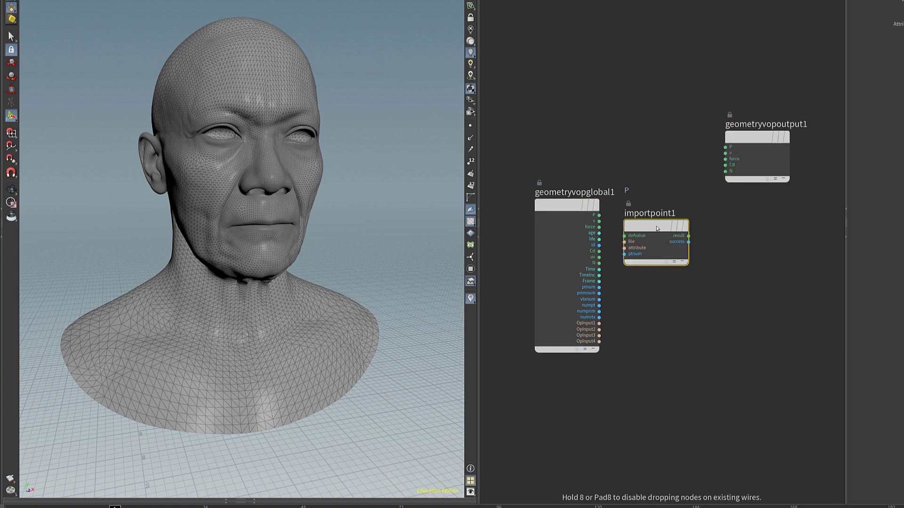
left_click_drag(657, 229, 642, 126)
left_click(785, 82)
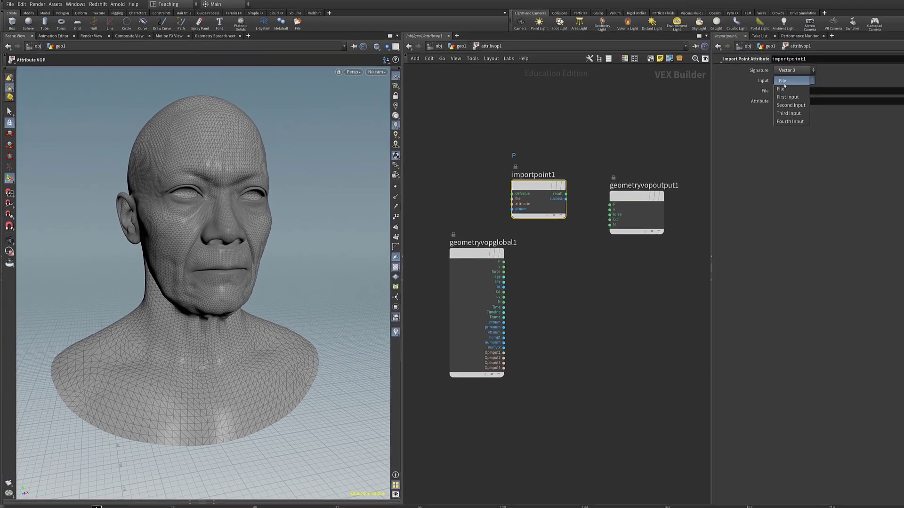
left_click(791, 105)
Spread the VOP nodes apart and add a Mix node between the geometry globals and the output
left_click_drag(621, 199, 657, 281)
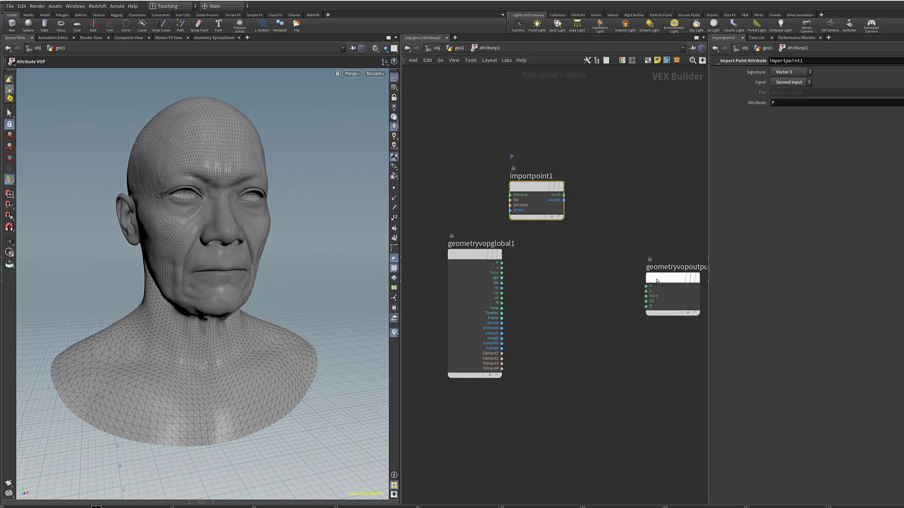
left_click_drag(475, 255, 451, 287)
left_click_drag(536, 186, 486, 184)
key("Tab")
type("mix")
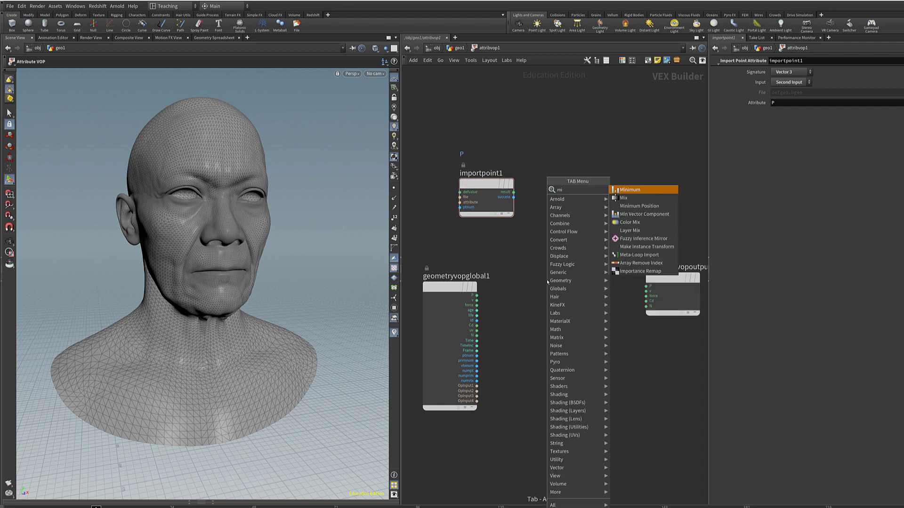
key("Return")
left_click(547, 282)
left_click(557, 286)
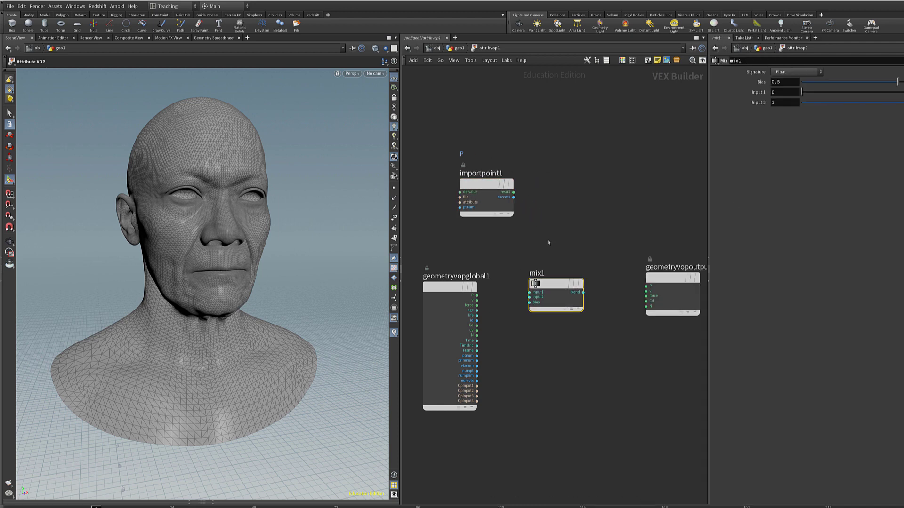
Wire the imported result and the global P into mix1, connect its blend to the output P, and set Bias to 1
left_click(519, 288)
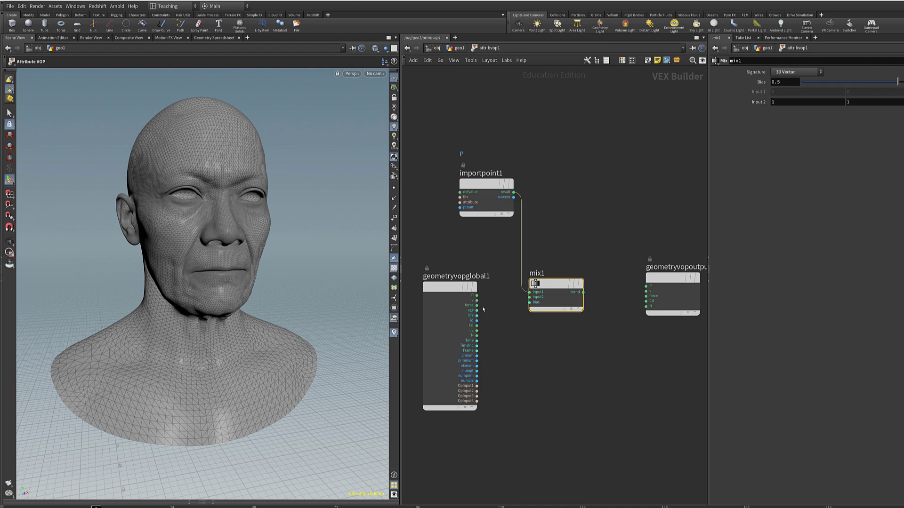
left_click(523, 298)
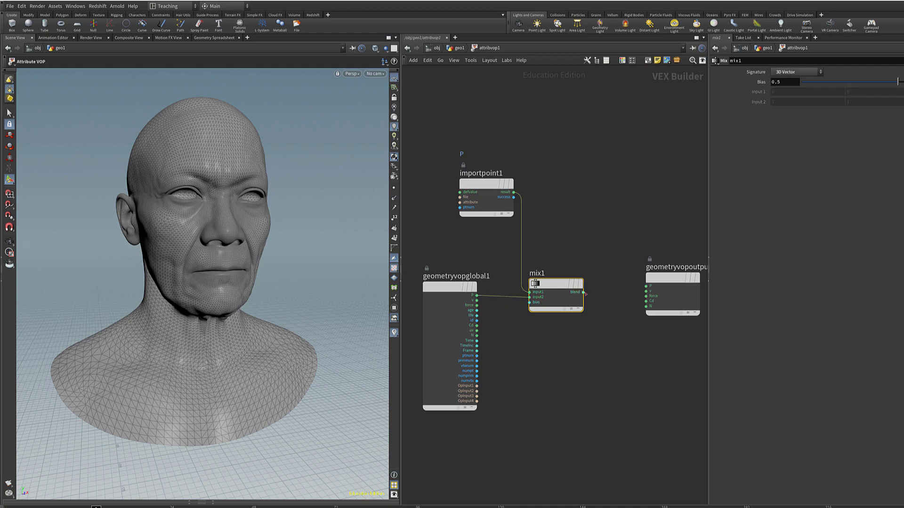
left_click(583, 292)
left_click(646, 286)
mouse_move(573, 288)
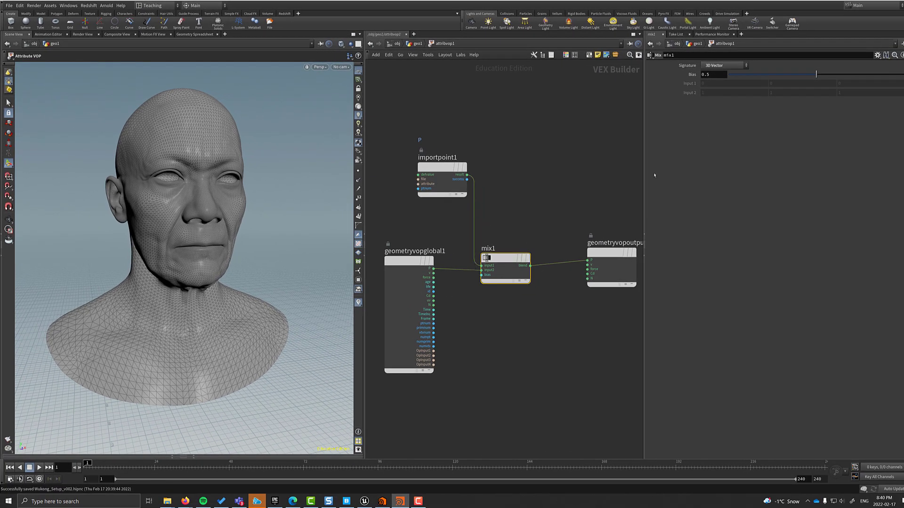
left_click_drag(817, 76, 902, 74)
left_click_drag(830, 81, 902, 81)
Add a Bind node with its parameter named mask and wire it into the bias input of mix1
key("Tab")
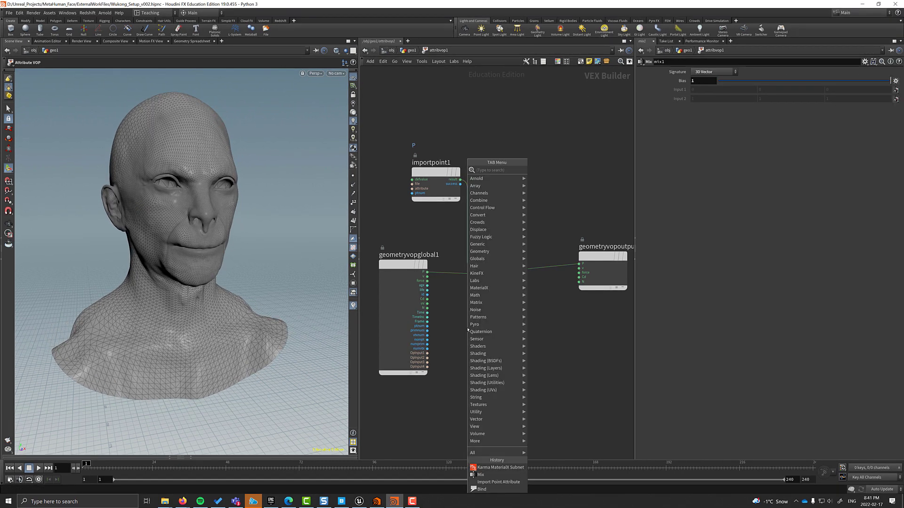
type("bind")
key("Return")
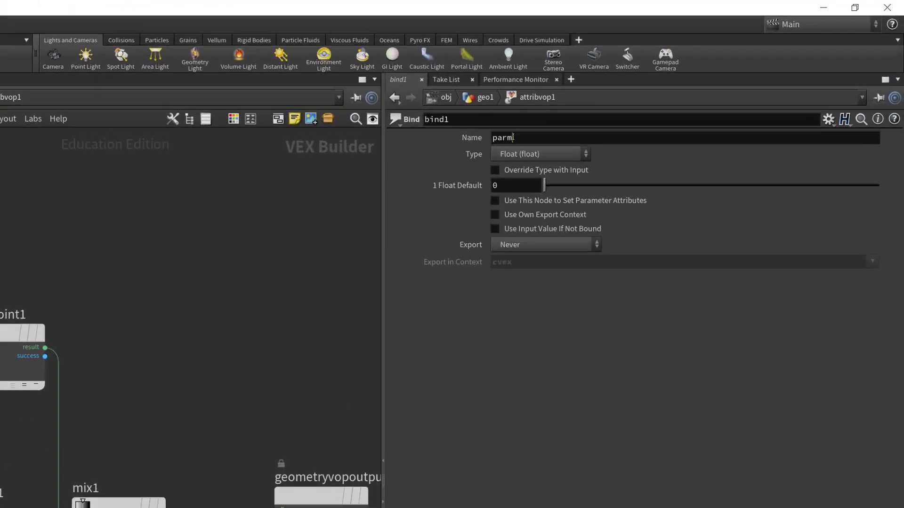
left_click_drag(704, 72, 655, 71)
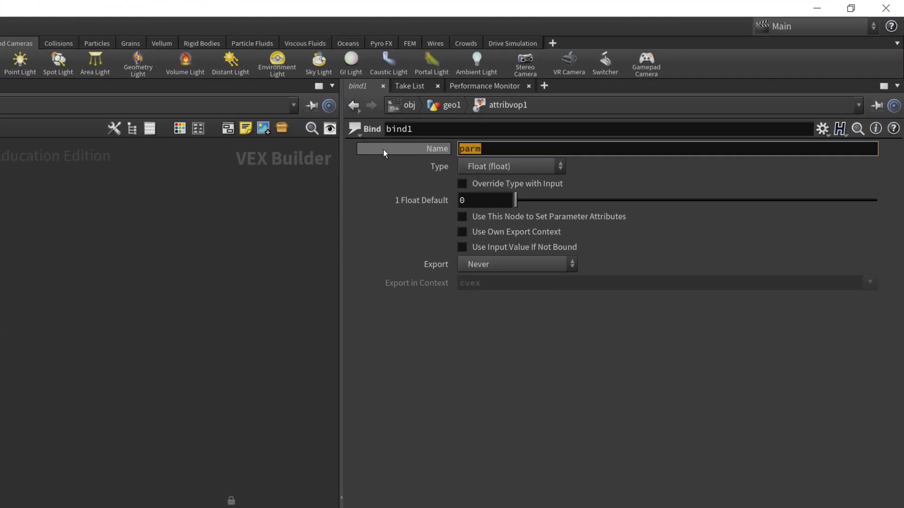
type("mask")
key("Return")
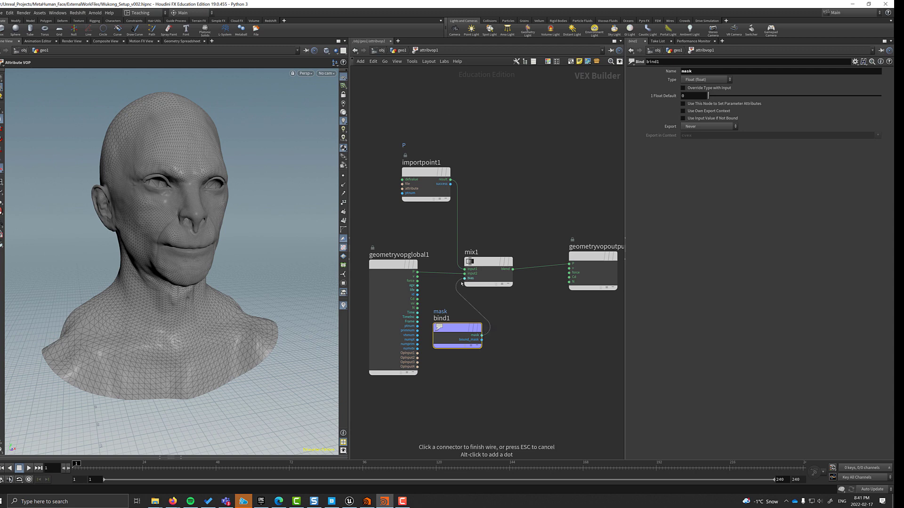
left_click(463, 280)
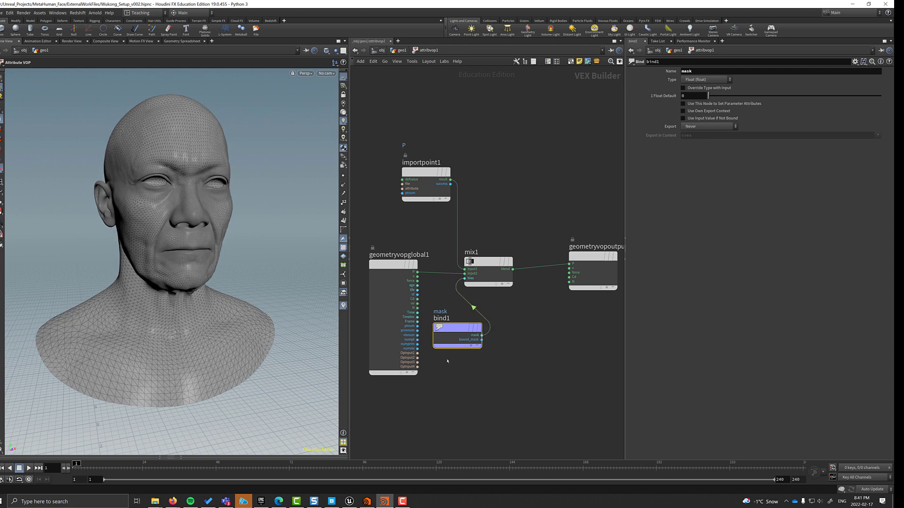
Swap the inputs of mix1 so global P feeds input1 and imported P feeds input2, and return to the geo1 network
left_click(471, 267)
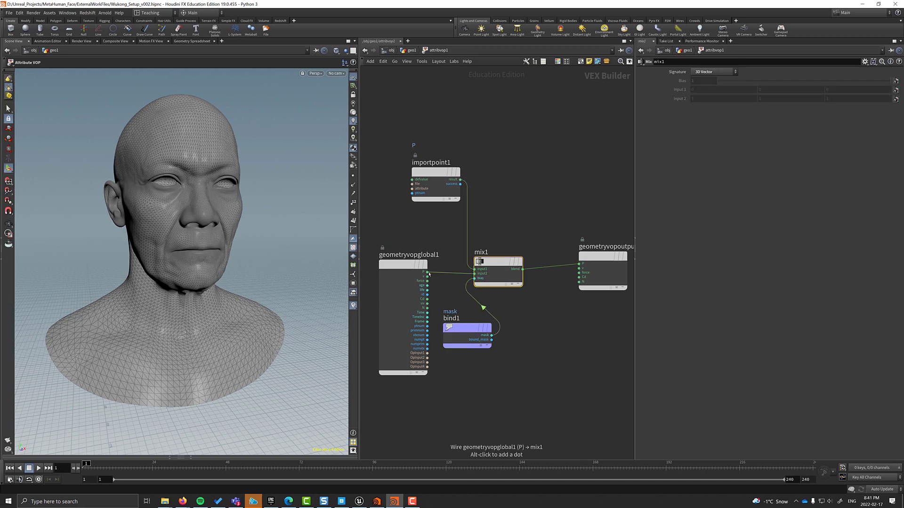
left_click(478, 262)
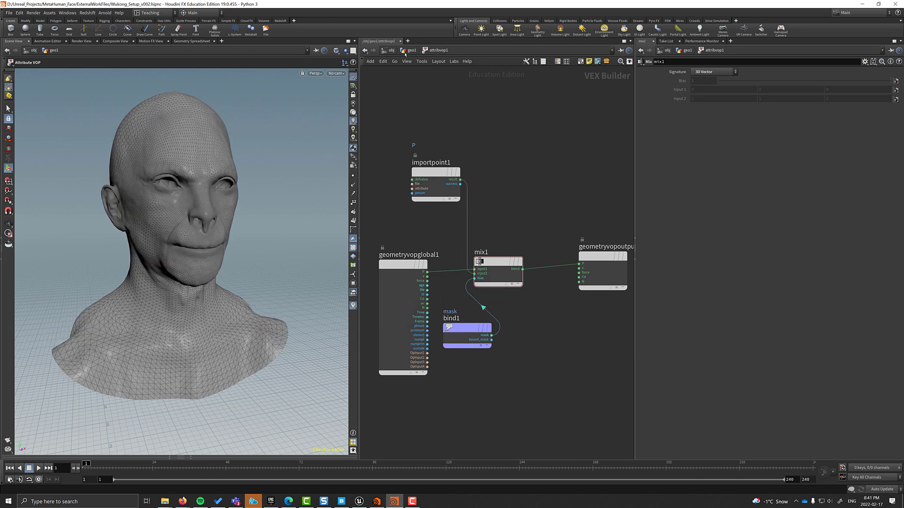
key("u")
Insert an Attribute Paint node between stash1 and attribvop1
key("Tab")
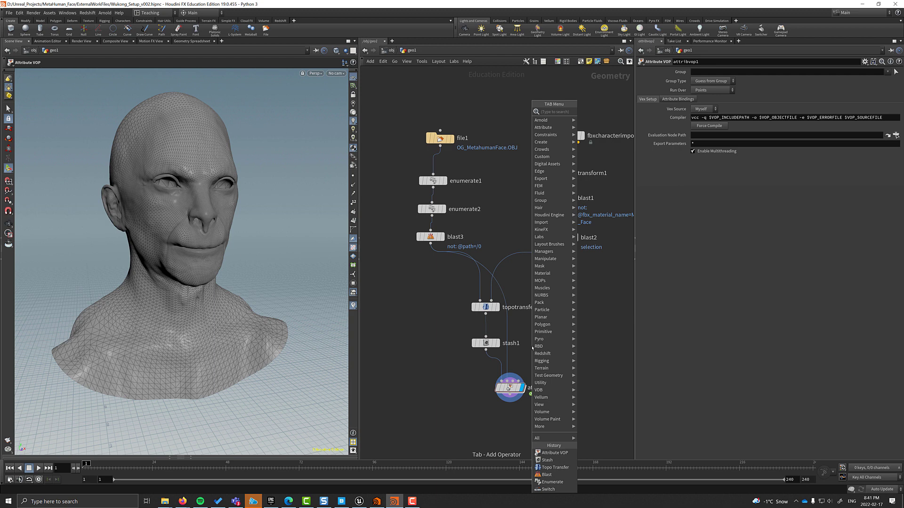
type("apoint")
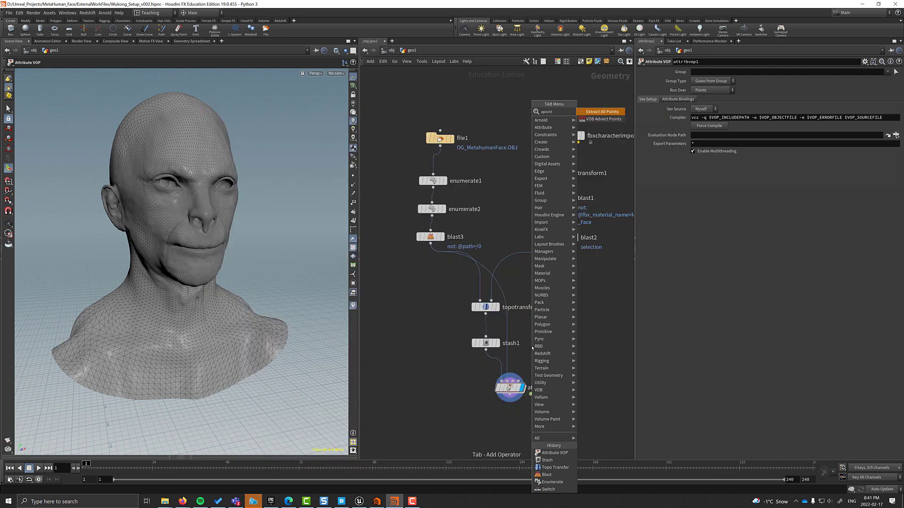
key("BackSpace")
key("BackSpace")
key("BackSpace")
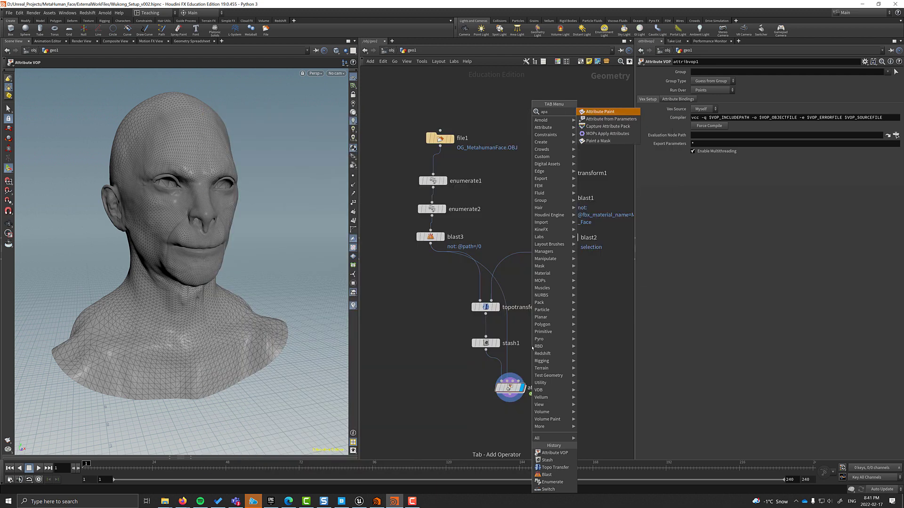
key("Return")
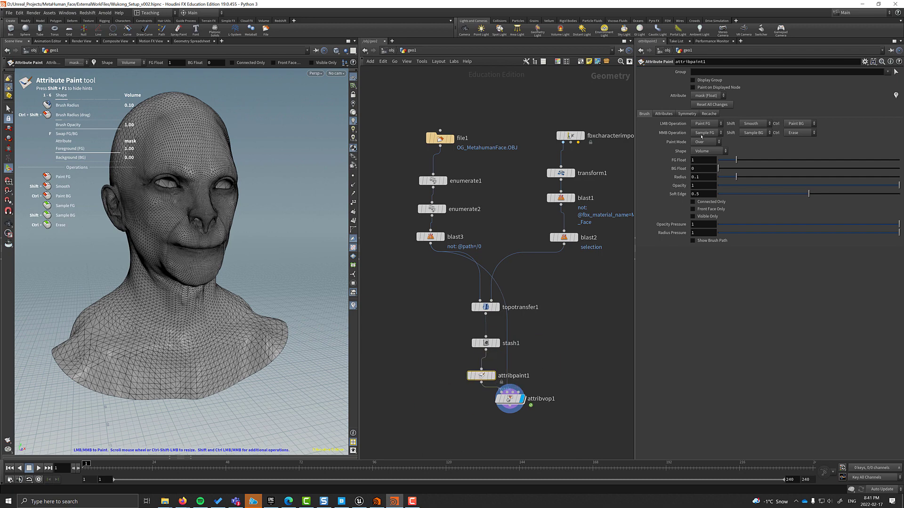
Set up attribpaint1 with a brush radius of 4.85 and mirroring enabled, and display the node
scroll(190, 373, "up", 20)
left_click(687, 114)
left_click(693, 123)
mouse_move(109, 403)
left_mouse_down("alt")
mouse_move(216, 390)
mouse_move(113, 400)
left_mouse_up("alt")
left_click(492, 376)
left_click_drag(481, 376, 479, 372)
Paint the mask around the lower border of the bust and check the blended head on attribvop1
middle_click_drag(235, 408, 228, 359, "alt")
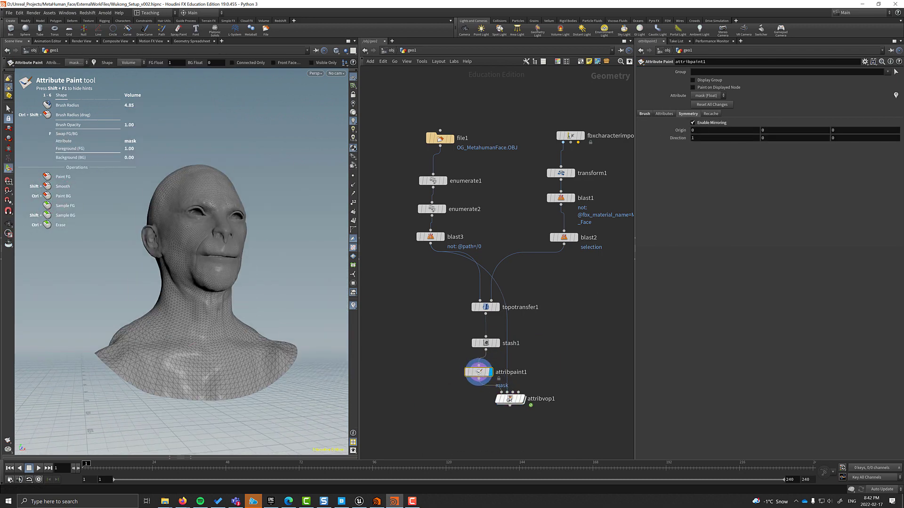
left_click(522, 399)
left_click(478, 372)
mouse_move(145, 339)
left_mouse_down()
mouse_move(123, 372)
mouse_move(155, 361)
left_mouse_up()
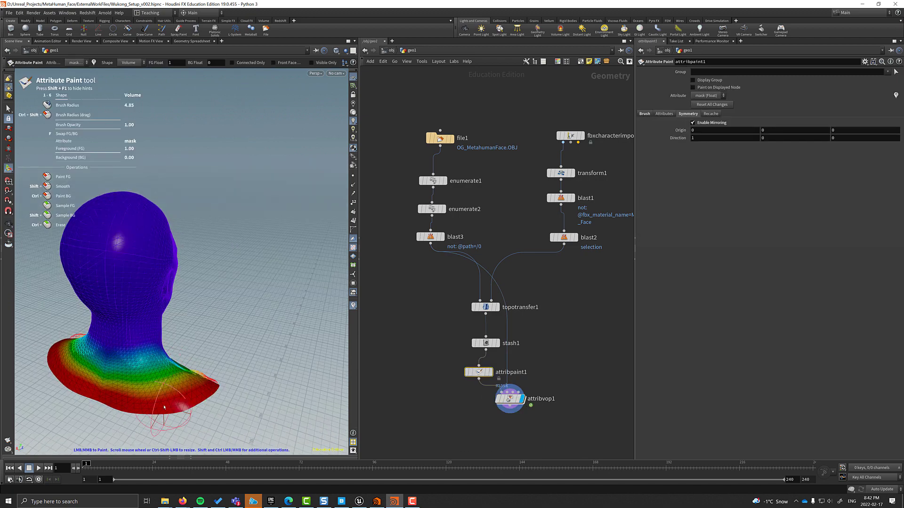
left_click_drag(96, 405, 111, 331)
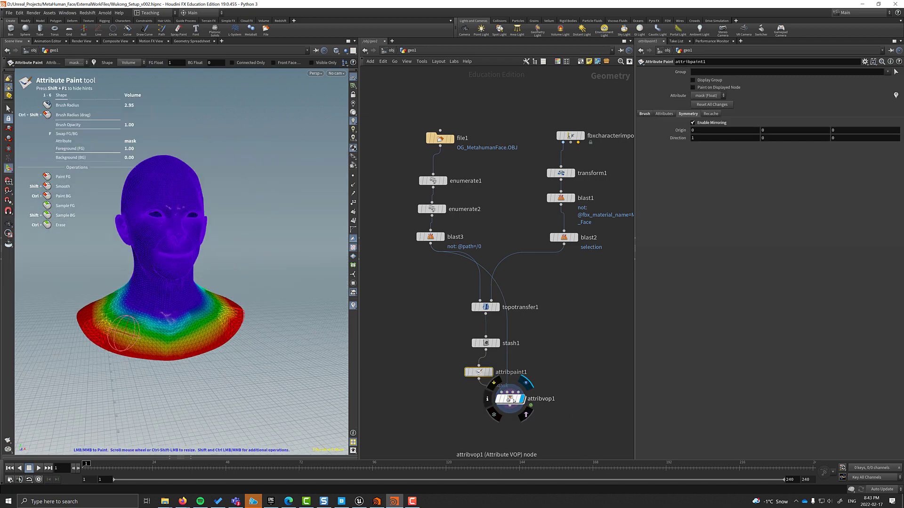
left_click(508, 399)
left_click_drag(207, 325, 230, 341)
scroll(230, 342, "up", 5)
Add an Attribute Delete node after attribvop1 that removes the mask point attribute, and display it
middle_click_drag(497, 428, 492, 380)
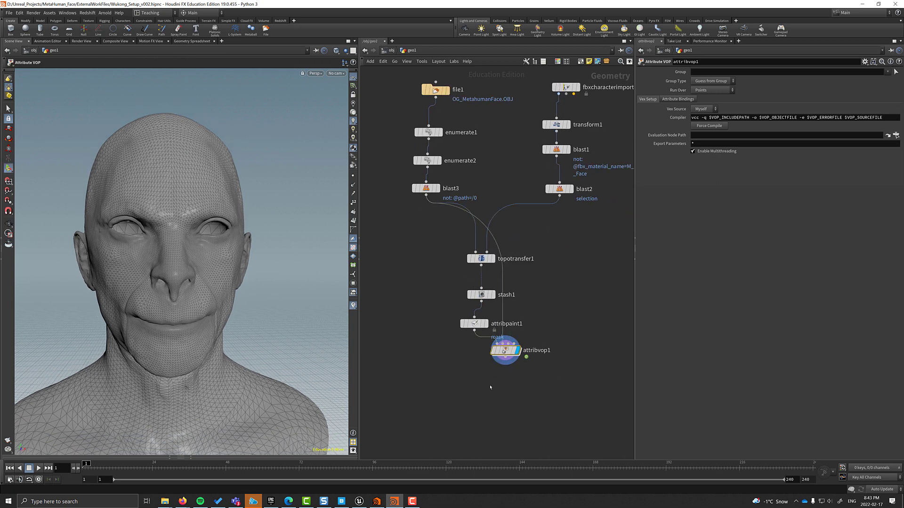
key("Tab")
type("del")
left_click(579, 140)
left_click(504, 393)
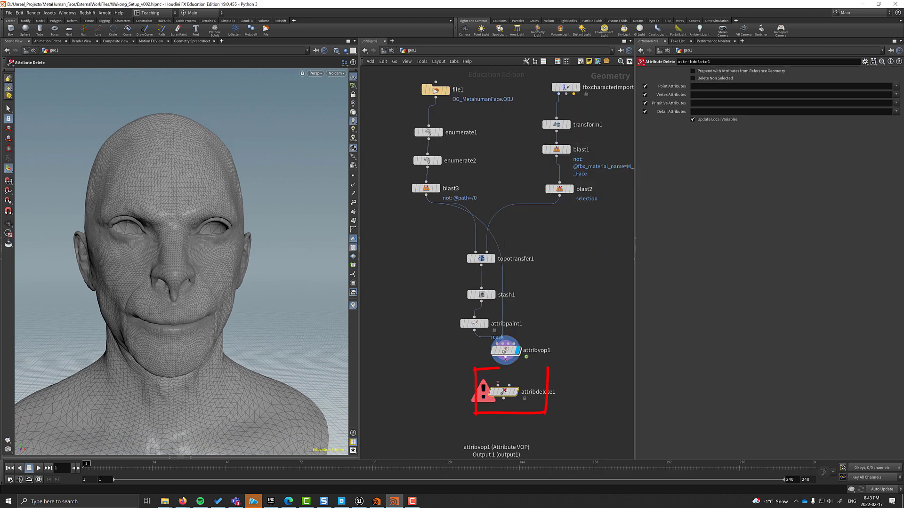
left_click(516, 393)
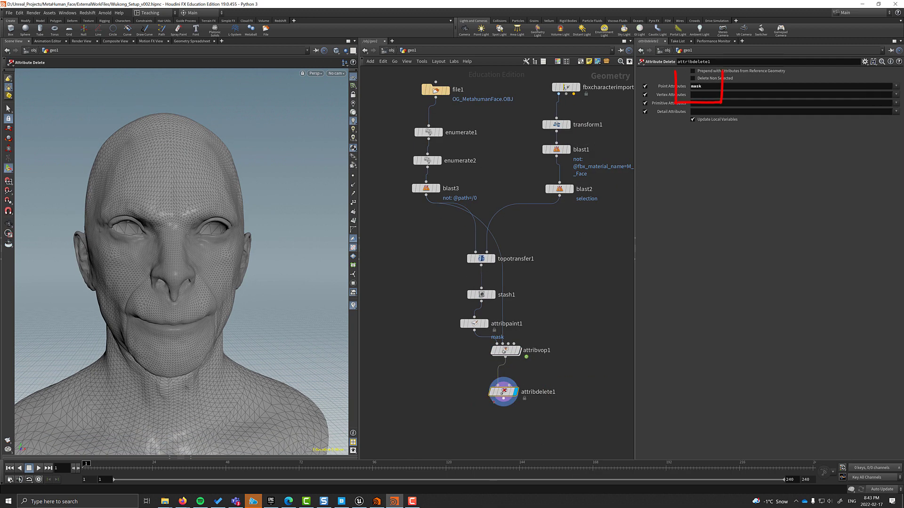
Duplicate the attribvop1 blend node below attribdelete1 and feed attribdelete1 into the copy's first input
left_click_drag(501, 394, 501, 390)
left_click_drag(502, 352, 479, 434, "alt")
left_click_drag(483, 439, 482, 445)
middle_click_drag(527, 417, 512, 395)
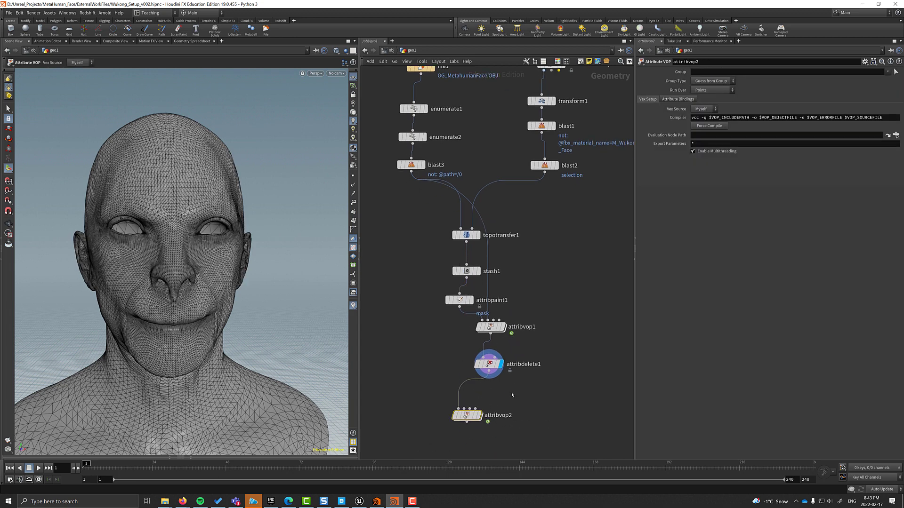
Add a Smooth node fed by attribdelete1, set its strength to 17.62, and connect it to attribvop2's second input
key("Tab")
type("smooth")
key("Return")
left_click(519, 395)
left_click_drag(489, 370, 519, 389)
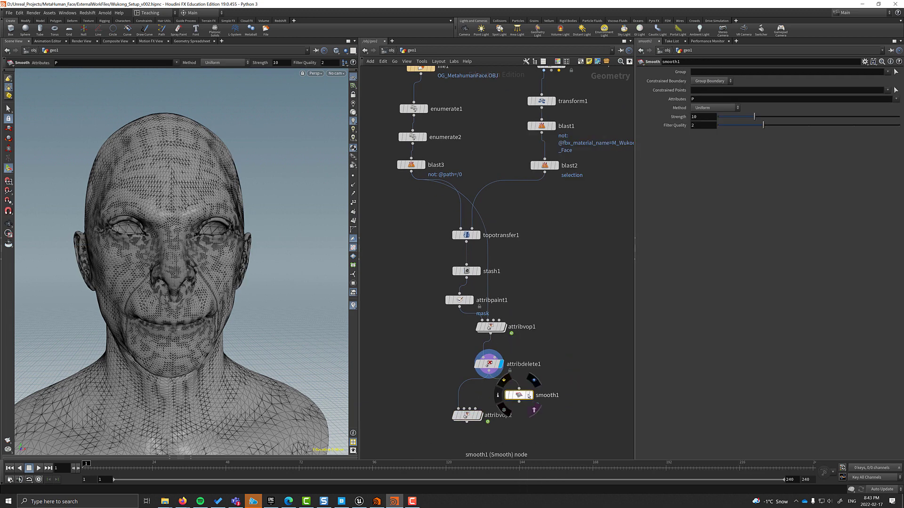
left_click(530, 396)
left_click_drag(754, 116, 806, 113)
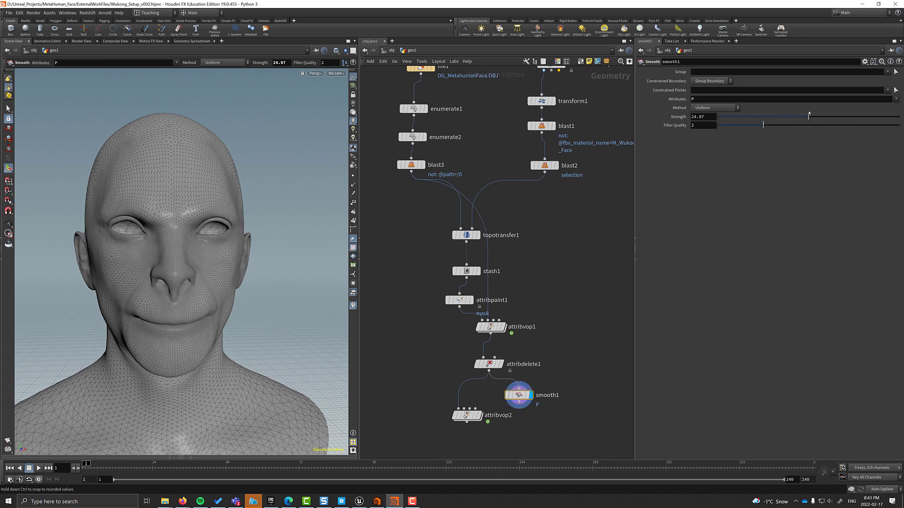
left_click_drag(722, 117, 782, 116)
left_click_drag(519, 404, 493, 400)
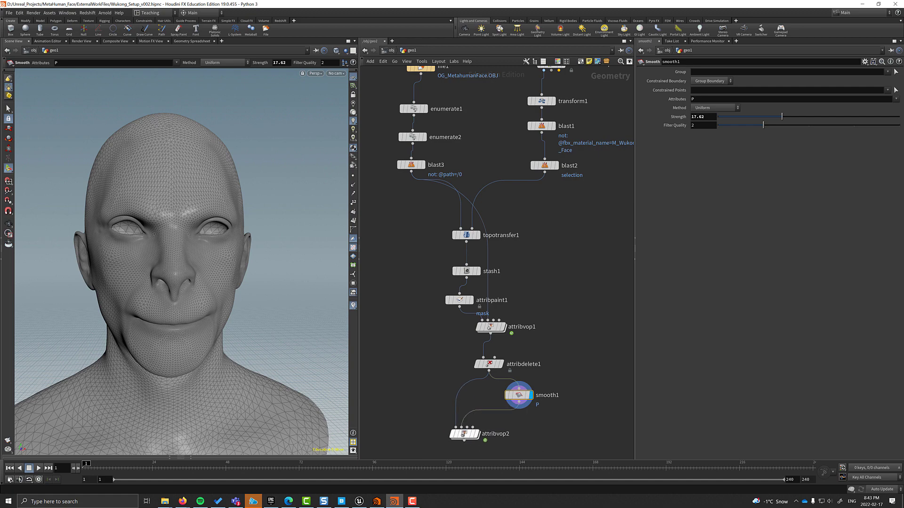
Insert an Attribute Paint node between attribdelete1 and attribvop2, and display attribvop2
key("Tab")
type("paint")
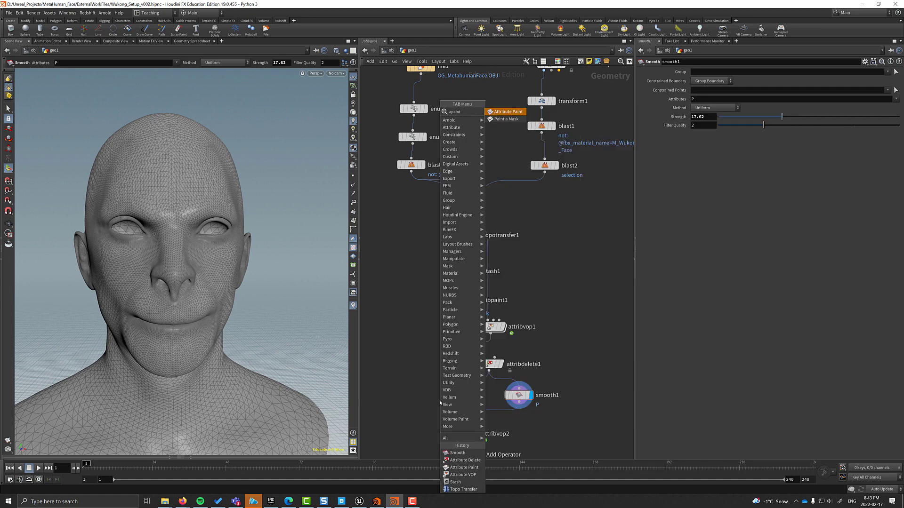
key("Return")
left_click(440, 403)
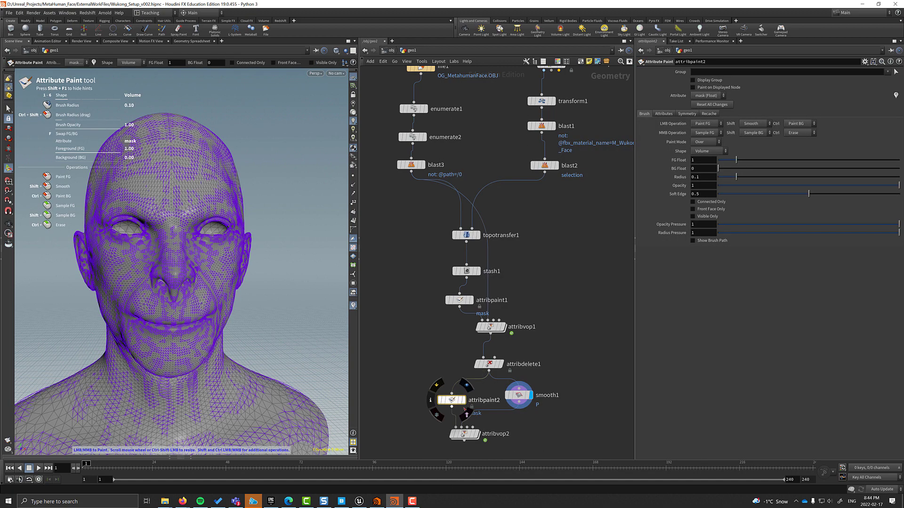
left_click(477, 434)
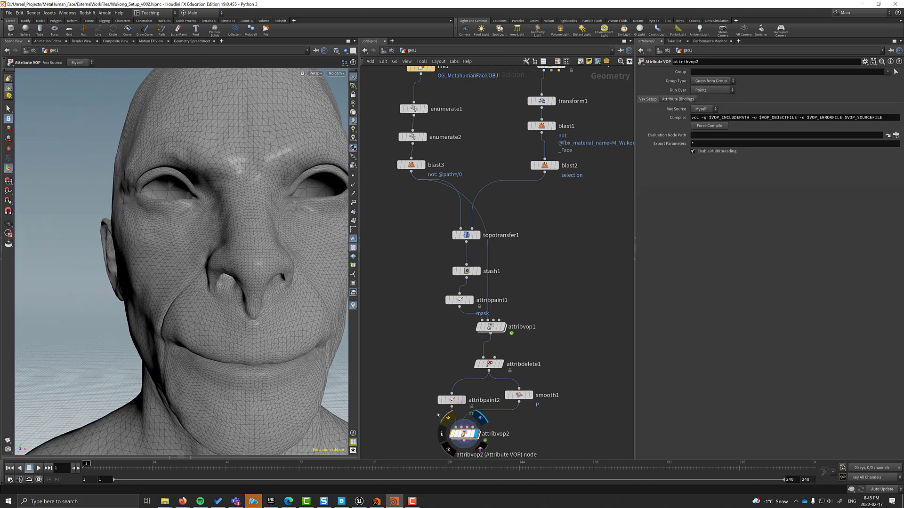
Add a Null node after attribvop2 and name it FACE
key("Tab")
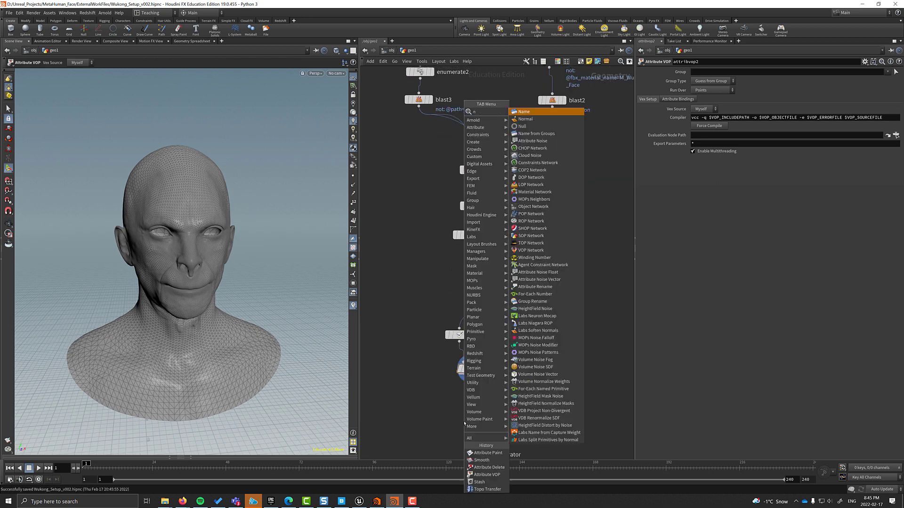
type("null")
key("Return")
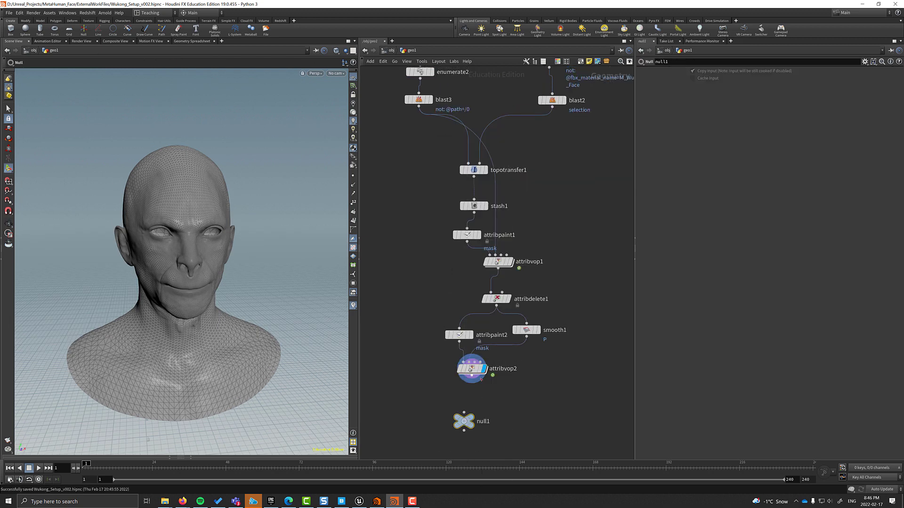
left_click_drag(465, 403, 466, 417)
key("c")
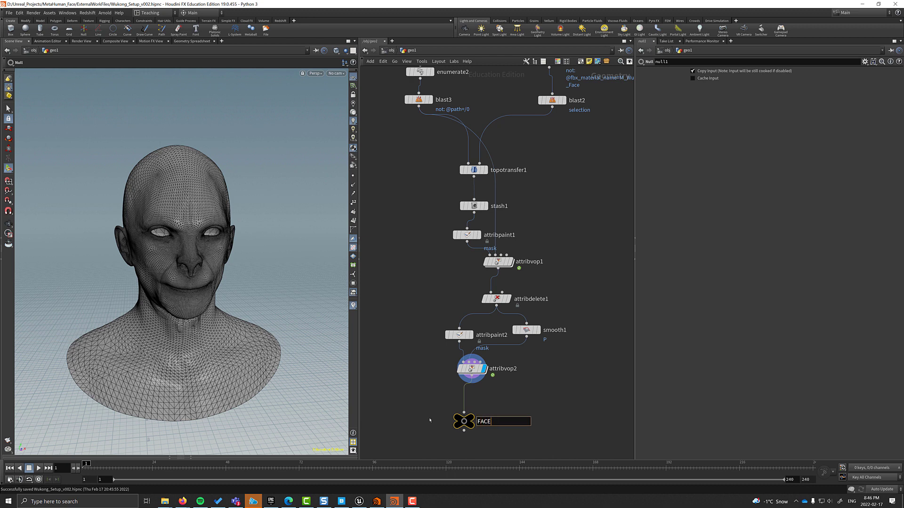
left_click_drag(464, 422, 470, 427)
Duplicate blast1 beside itself under transform1 and disable Delete Non Selected on the copy
scroll(470, 424, "down", 3)
middle_click_drag(416, 266, 487, 316)
scroll(490, 281, "up", 1)
middle_click_drag(490, 281, 457, 283)
left_click(573, 264)
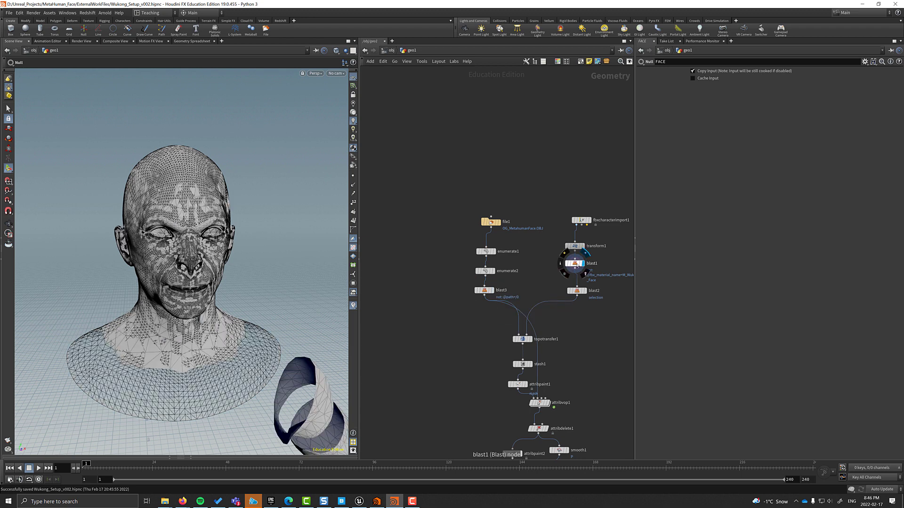
left_click_drag(575, 265, 552, 265, "alt")
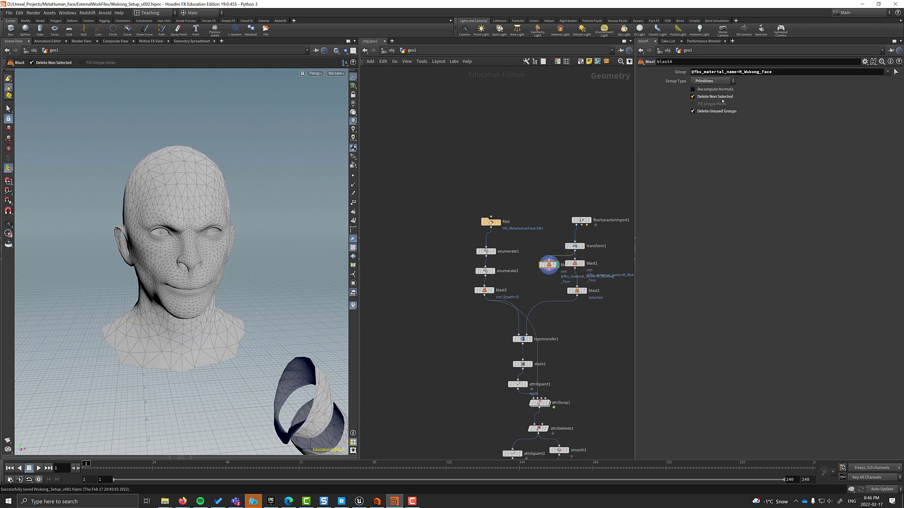
left_click(720, 97)
left_click(494, 273)
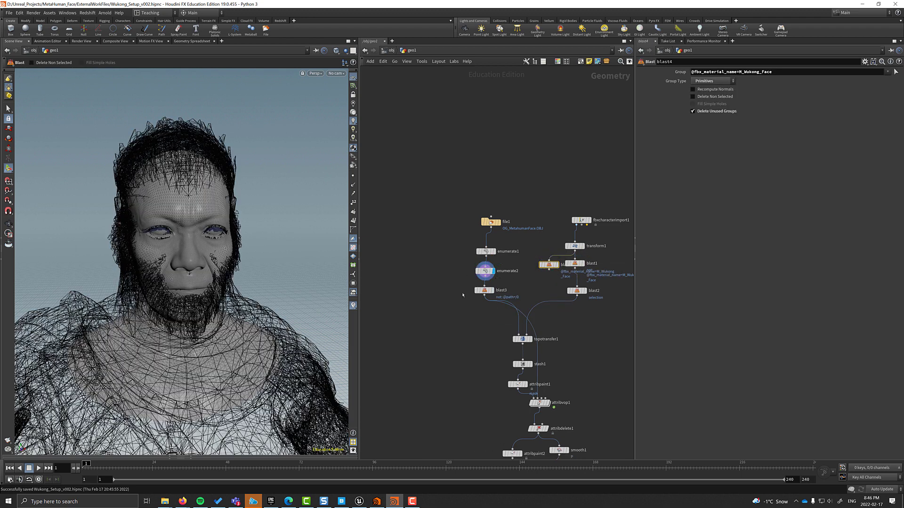
left_click_drag(489, 291, 441, 292, "alt")
key("BackSpace")
type("1")
key("Return")
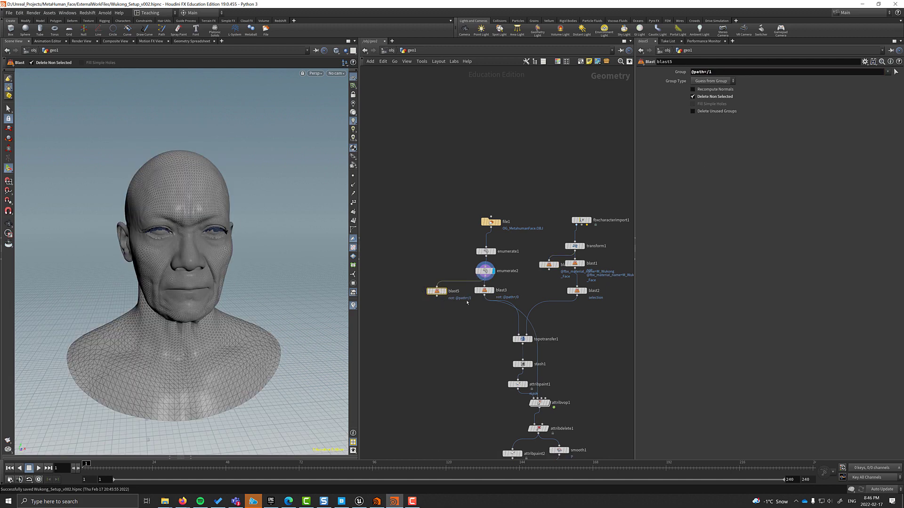
left_click(445, 292)
Isolate the Wukong teeth from blast4 with a new Blast node that deletes non-selected geometry, and place it beside blast5
scroll(283, 278, "up", 5)
left_click(557, 265)
left_click_drag(549, 265, 547, 264)
key("s")
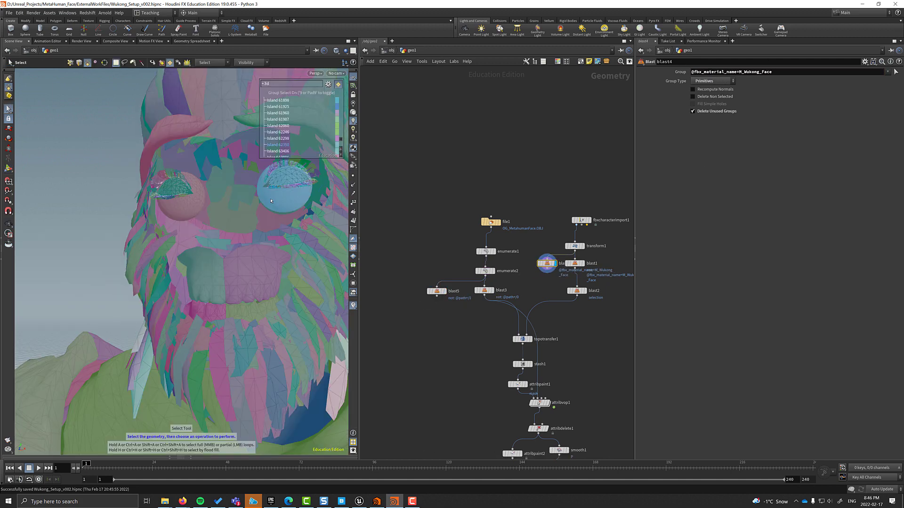
left_click_drag(270, 201, 221, 141, "alt")
key("Delete")
left_click(692, 97)
left_click(552, 247)
left_click_drag(547, 264, 388, 272)
Color the MetaHuman nodes blast3 and blast5 blue and the Wukong nodes blast2 and blast6 pink
middle_click_drag(435, 301, 435, 311)
left_click_drag(419, 304, 498, 276)
key("c")
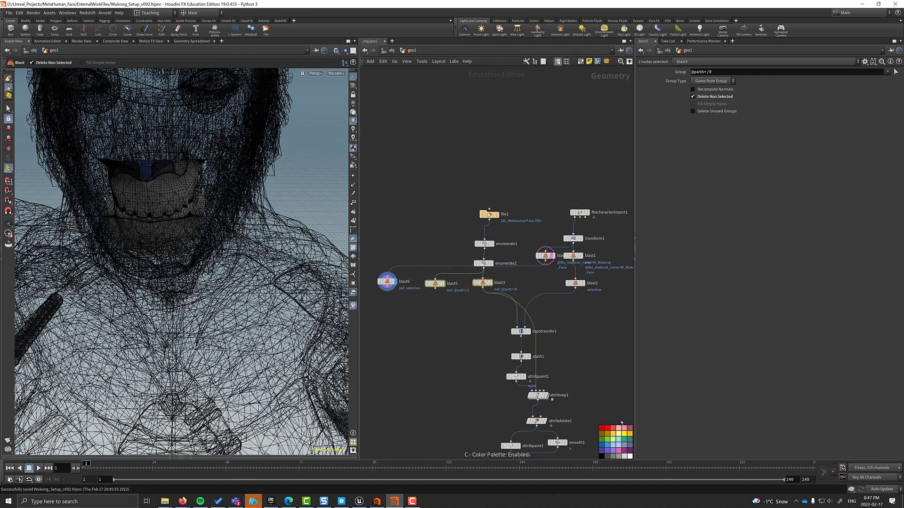
left_click(613, 445)
left_click(575, 283)
left_click(386, 281, "shift")
left_click(619, 428)
Compare the Wukong teeth from blast6 with the MetaHuman teeth from blast5 in the viewport
scroll(422, 301, "up", 3)
left_click(440, 276)
middle_click_drag(564, 292, 420, 329)
left_click(457, 274)
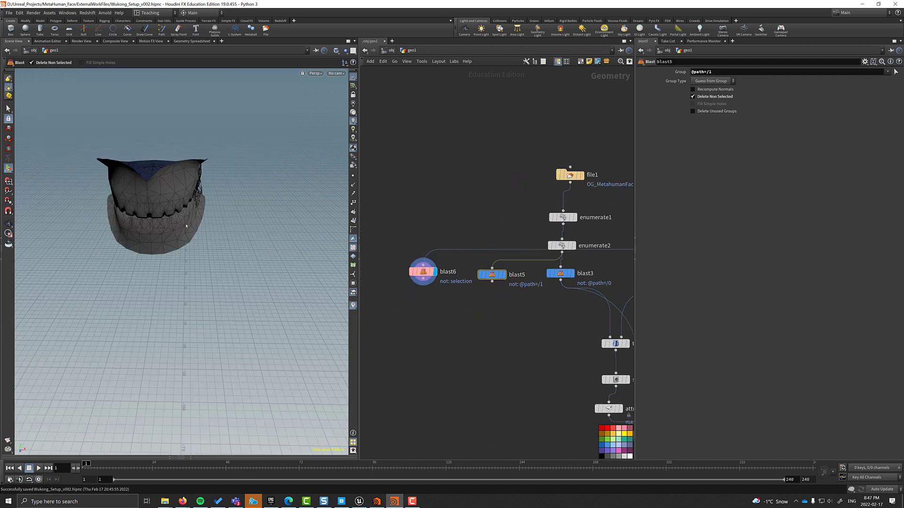
left_click_drag(185, 226, 190, 204, "alt")
left_click(504, 275)
left_click(435, 272)
Add a Topo Transfer node with blast5 as source and blast6 as target, and display it
left_click_drag(492, 275, 468, 303)
left_click_drag(423, 271, 486, 281)
key("Tab")
left_click_drag(467, 303, 448, 330)
type("topo")
left_click_drag(487, 287, 459, 330)
left_click(466, 338)
Add one landmark group to topotransfer2 and place matching source and target landmarks on the upper front teeth
left_click(761, 259)
left_click(737, 277)
left_click(176, 275)
key("ctrl+g")
left_click(177, 275)
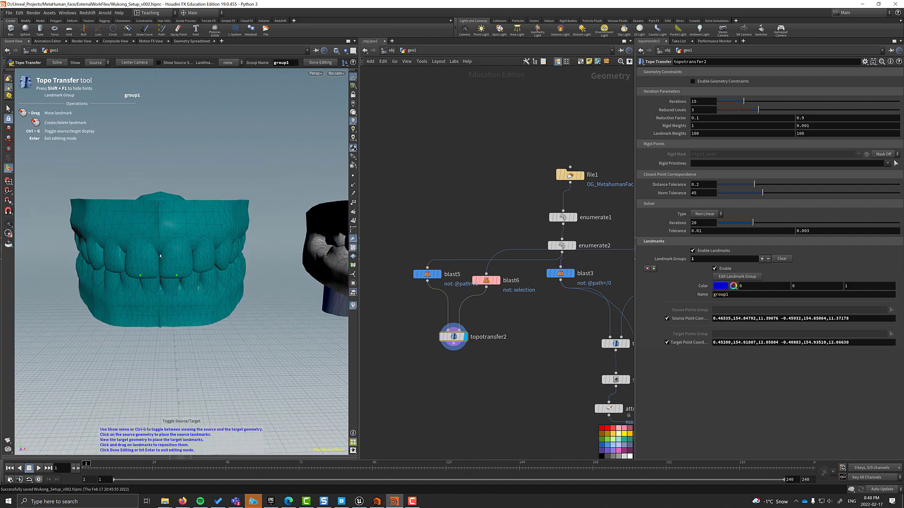
Place matching landmarks on the upper gum midline and the lower front teeth of both meshes
left_click(159, 256)
key("ctrl+g")
left_click(160, 247)
key("ctrl+g")
left_click(172, 295)
key("ctrl+g")
Add matching source and target landmarks along the biting edges of the front teeth
key("ctrl+g")
left_click_drag(168, 303, 181, 301, "alt")
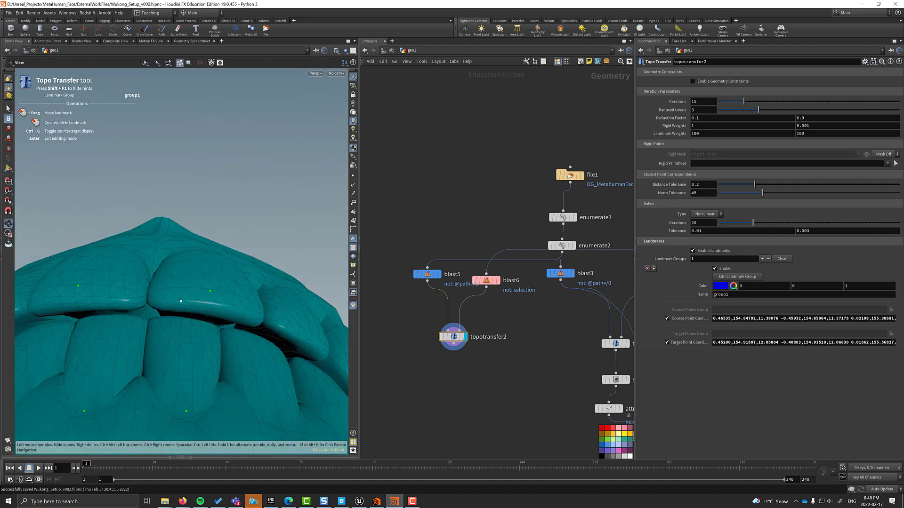
key("ctrl+g")
left_click(182, 252)
middle_click_drag(182, 235, 181, 262, "alt")
key("ctrl+g")
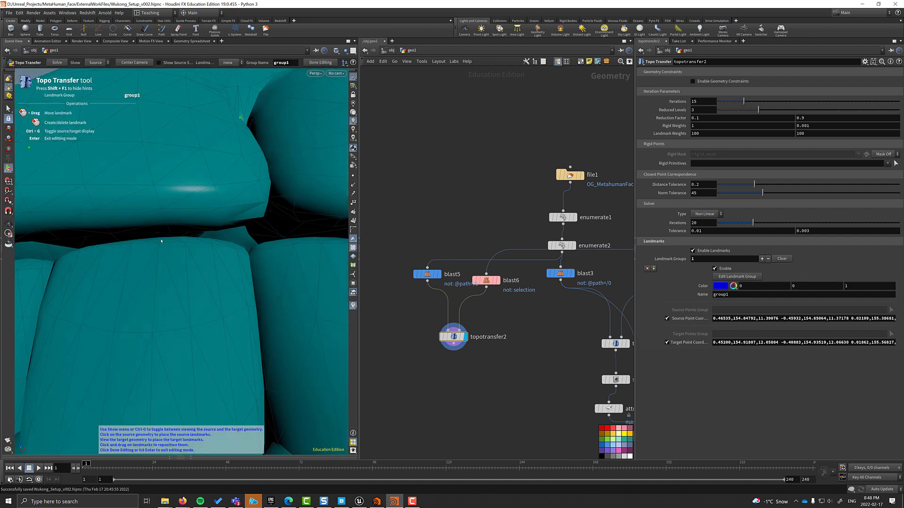
key("ctrl+g")
scroll(161, 235, "down", 5)
Place landmarks on the side teeth toward the back of the jaw on the target and source meshes
key("ctrl+g")
key("ctrl+g")
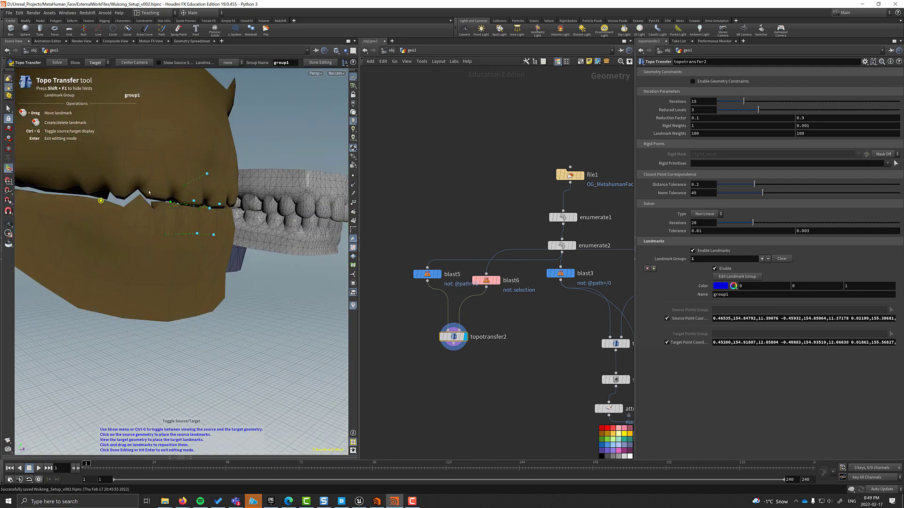
left_click_drag(148, 192, 101, 198, "alt")
left_click_drag(300, 227, 269, 220, "alt")
scroll(270, 219, "down", 3)
middle_click_drag(278, 212, 211, 250, "alt")
Complete the landmarks on the remaining side and back teeth, checking them on both source and target meshes
key("ctrl+g")
left_click(282, 234)
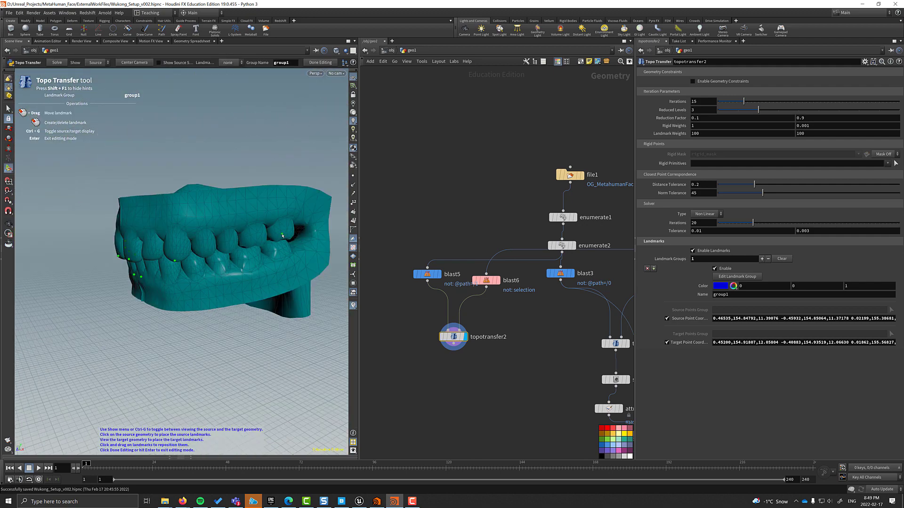
key("ctrl+g")
key("ctrl+g")
key("ctrl+g")
left_click_drag(70, 252, 305, 310, "alt")
key("ctrl+g")
key("ctrl+g")
key("ctrl+g")
key("ctrl+g")
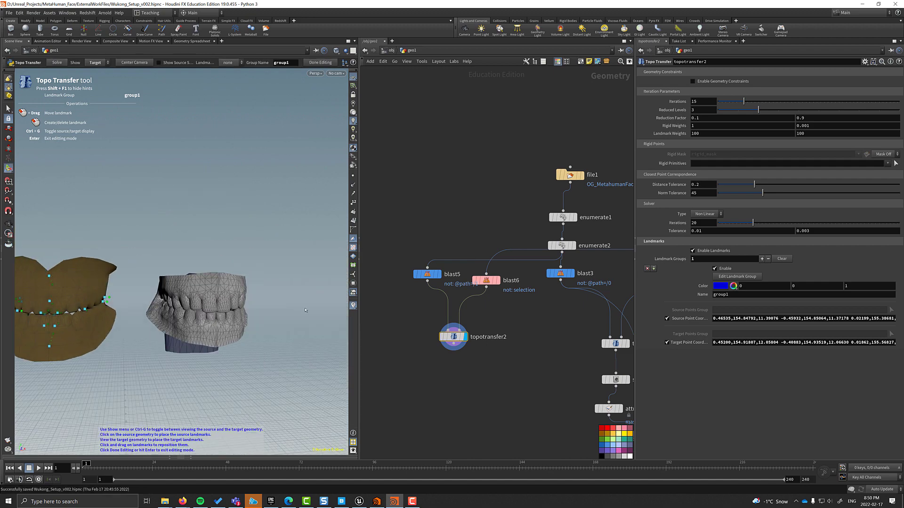
Enclose blast5, blast6 and topotransfer2 in a network box titled Teeth, and move the file1 and enumerate nodes higher
left_click_drag(400, 245, 496, 360)
left_click(580, 61)
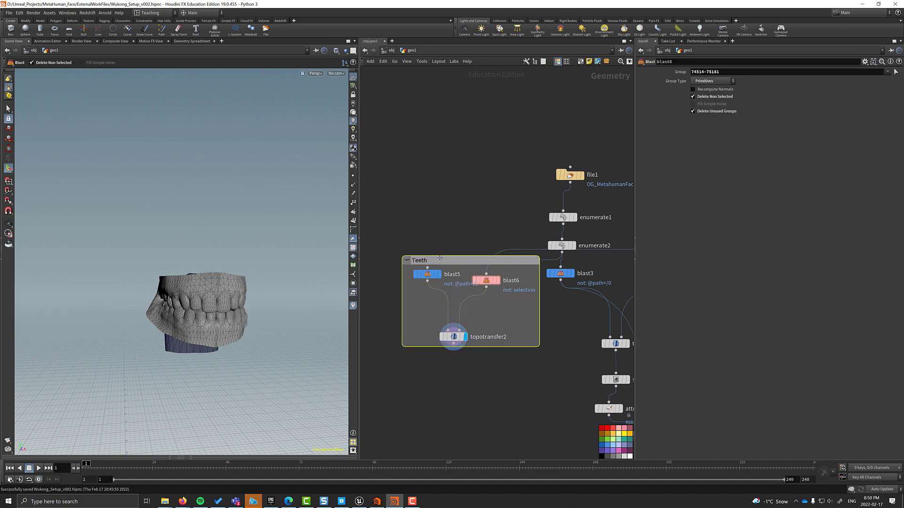
left_click_drag(578, 244, 578, 247)
left_click_drag(567, 245, 562, 206)
left_click(425, 276)
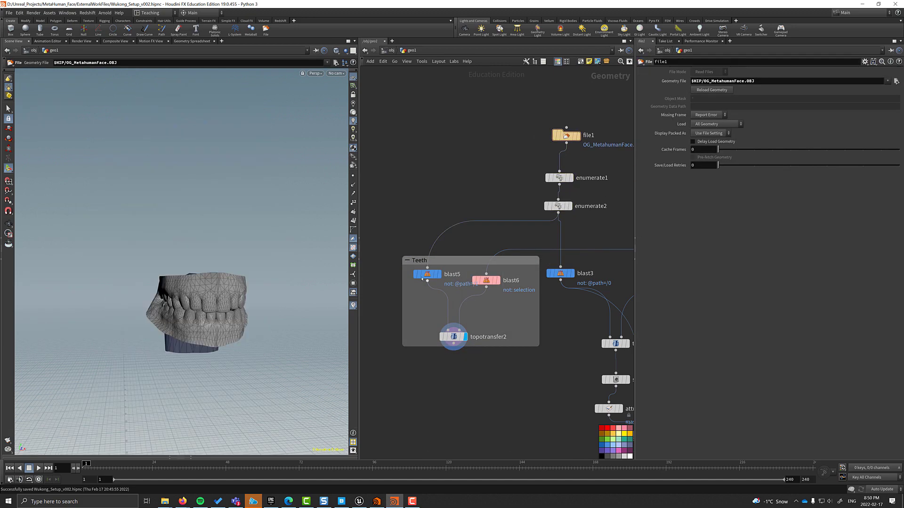
left_click_drag(427, 274, 385, 286, "alt")
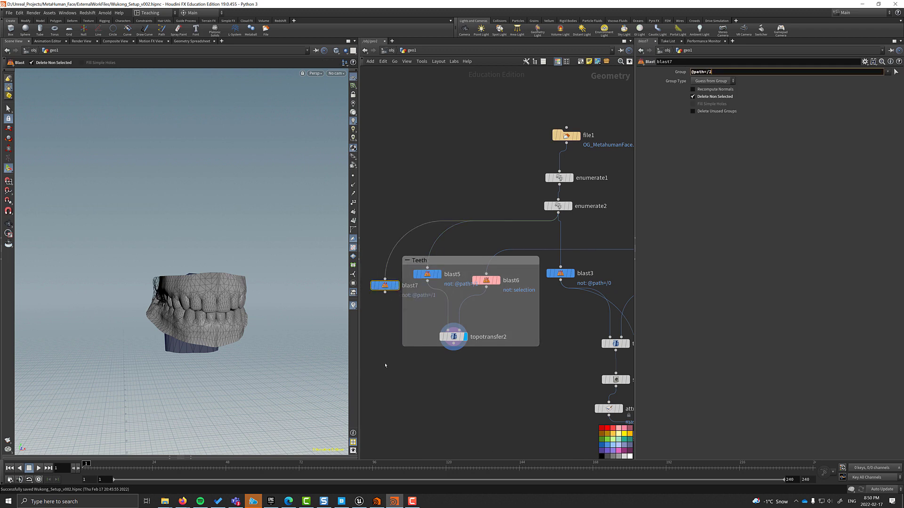
left_click(394, 286)
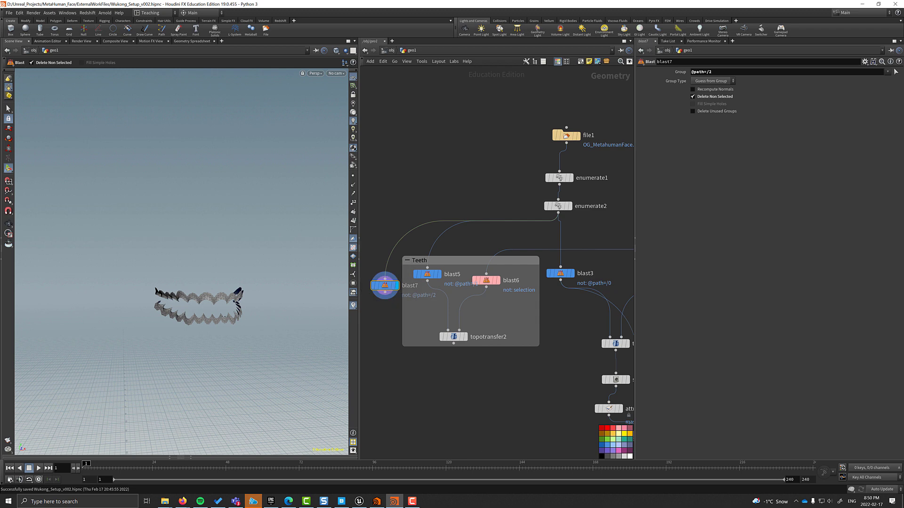
left_click_drag(403, 347, 342, 382)
middle_click_drag(387, 290, 418, 286)
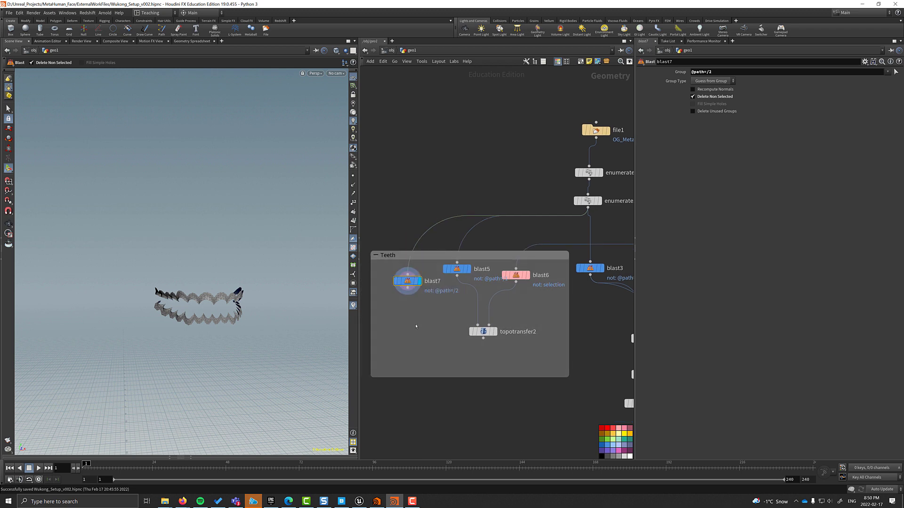
Add a Point Deform node with blast7 as the mesh to deform and blast5 as the rest geometry
key("Tab")
type("pointd")
key("Return")
key("Return")
left_click(408, 288)
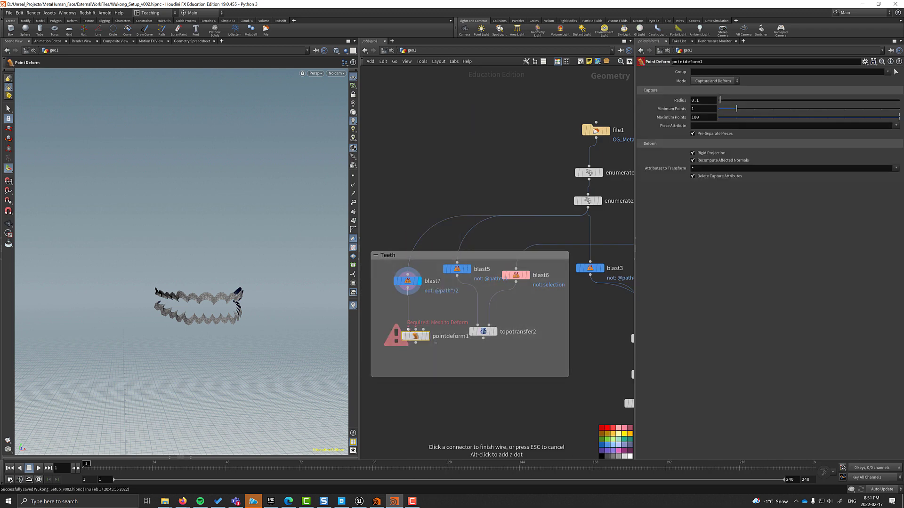
left_click(408, 281)
left_click(457, 277)
left_click(417, 339)
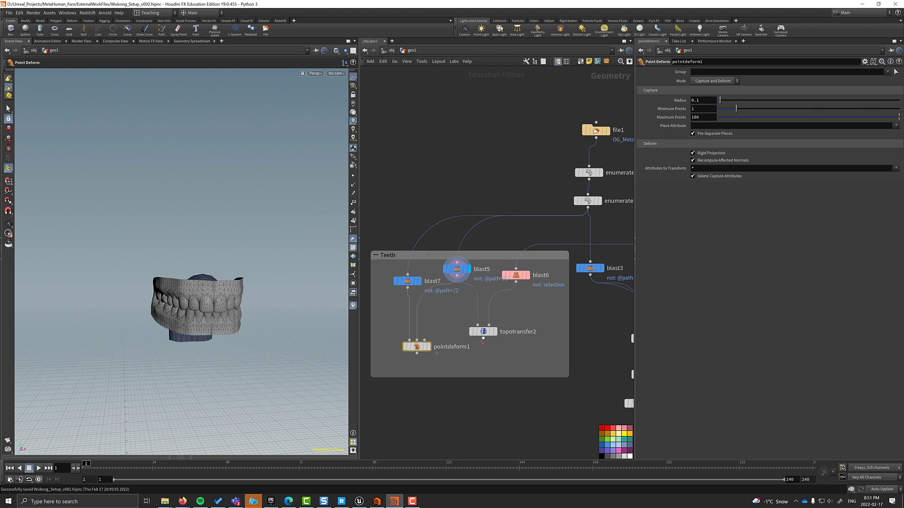
Connect topotransfer2 to pointdeform1's third input and compare blast7 with the displayed pointdeform1 result
left_click(483, 338)
left_click(424, 340)
left_click(431, 332)
left_click(422, 267)
left_click(410, 284)
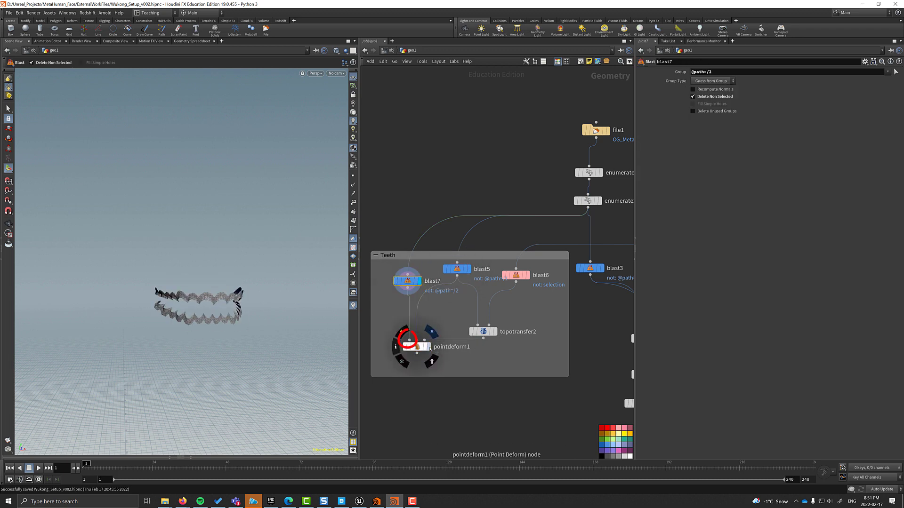
left_click(431, 332)
Add a Merge node that combines topotransfer2 and pointdeform1, and display it
left_click(418, 347)
key("Tab")
type("merge")
key("Return")
left_click(460, 371)
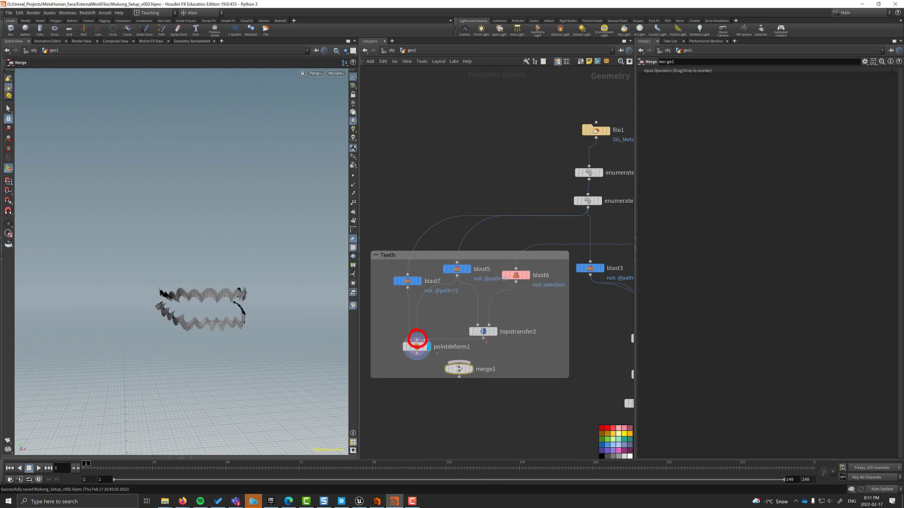
left_click(484, 338)
left_click(459, 362)
left_click(417, 354)
left_click(458, 362)
left_click(474, 355)
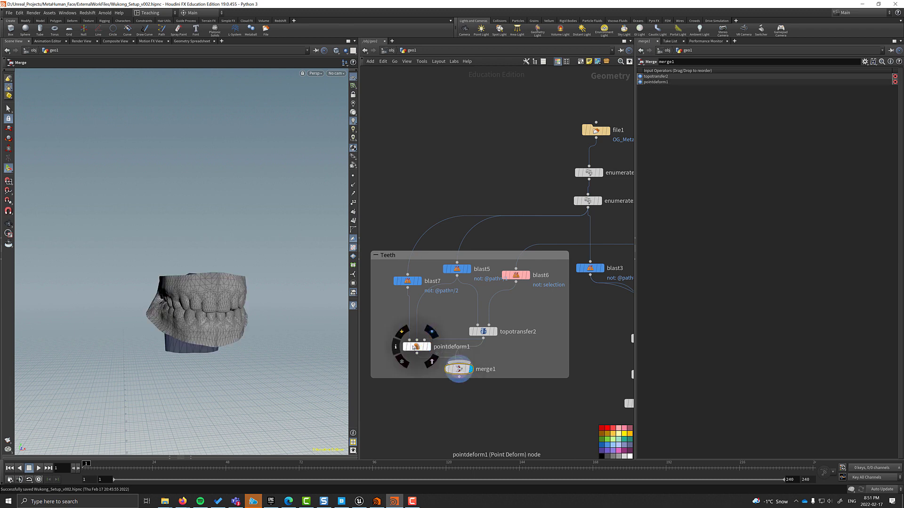
Insert a Color node between pointdeform1 and merge1, set it to pure red, and check the merged teeth
left_click_drag(415, 346, 419, 356)
key("Tab")
type("color")
key("Return")
left_click(410, 360)
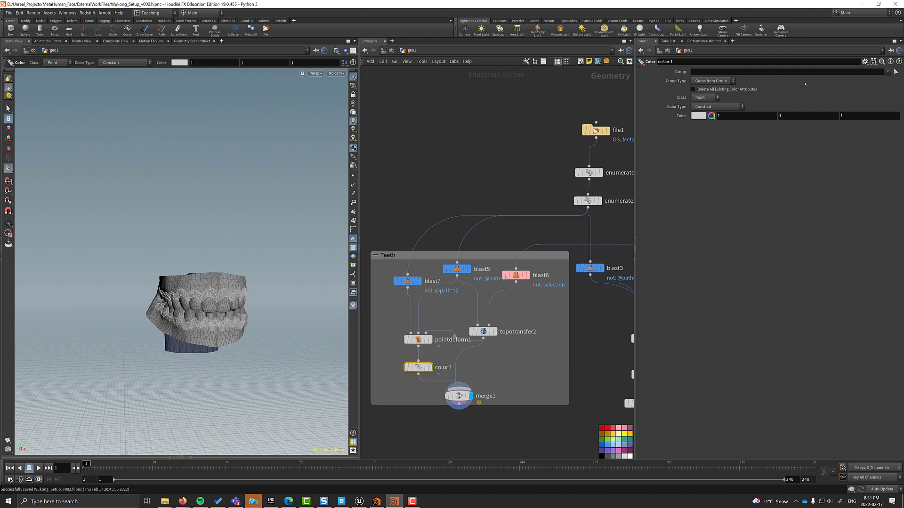
left_click(698, 116)
left_click(666, 67)
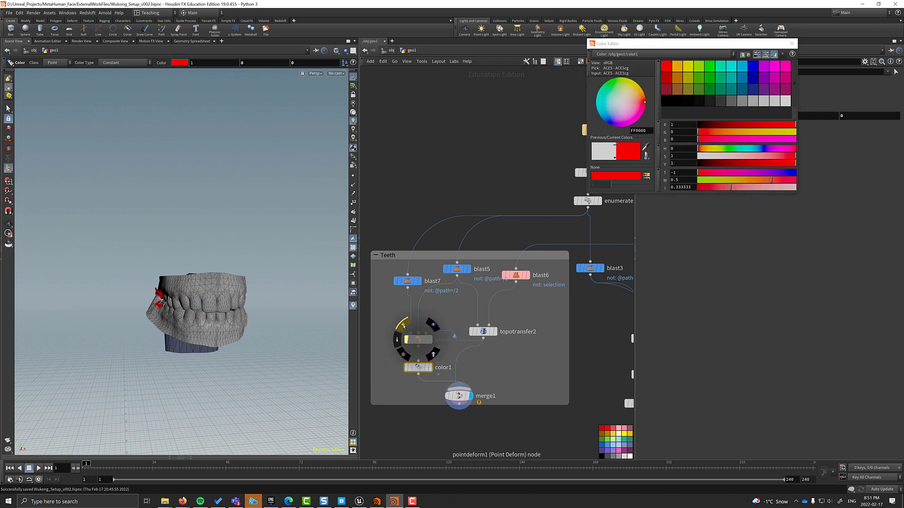
left_click(459, 396)
middle_click_drag(472, 446, 471, 384)
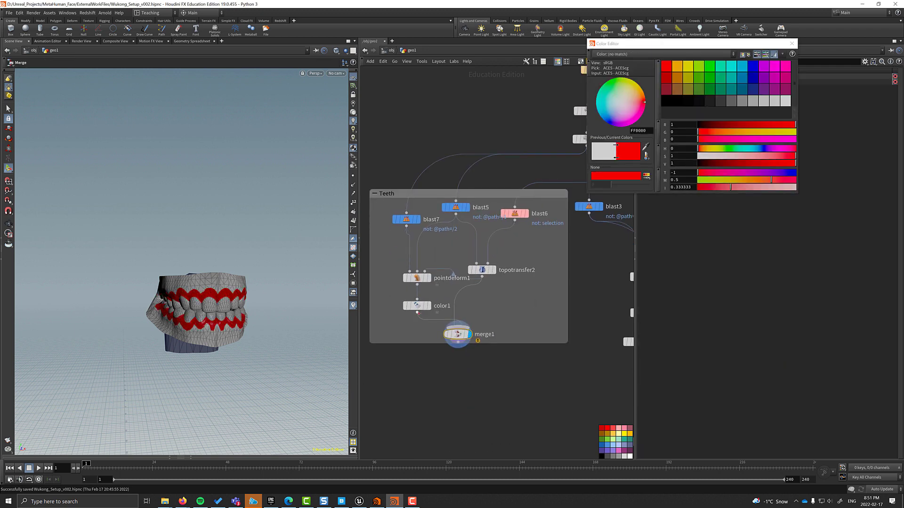
Bypass the Color node and add a black Null named TEETH below merge1
left_click(401, 291)
scroll(459, 392, "down", 3)
key("Tab")
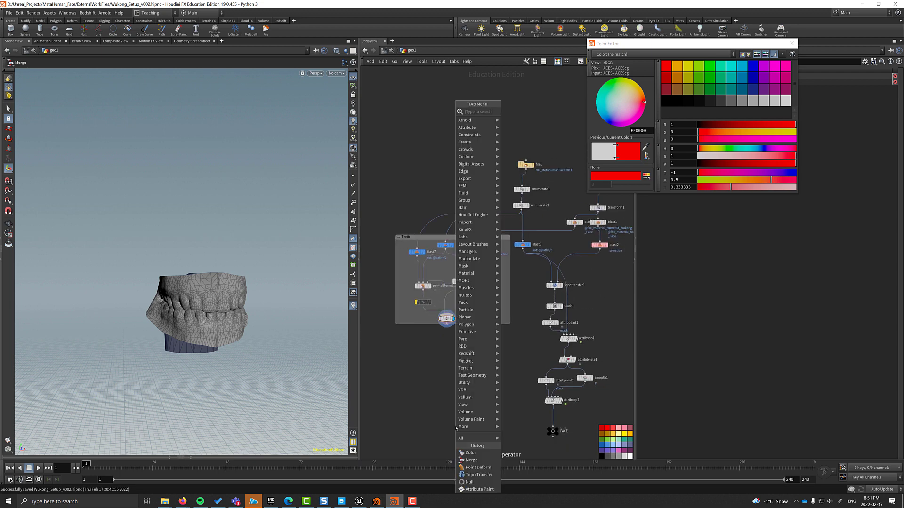
type("nu")
key("Return")
left_click_drag(446, 328, 452, 423)
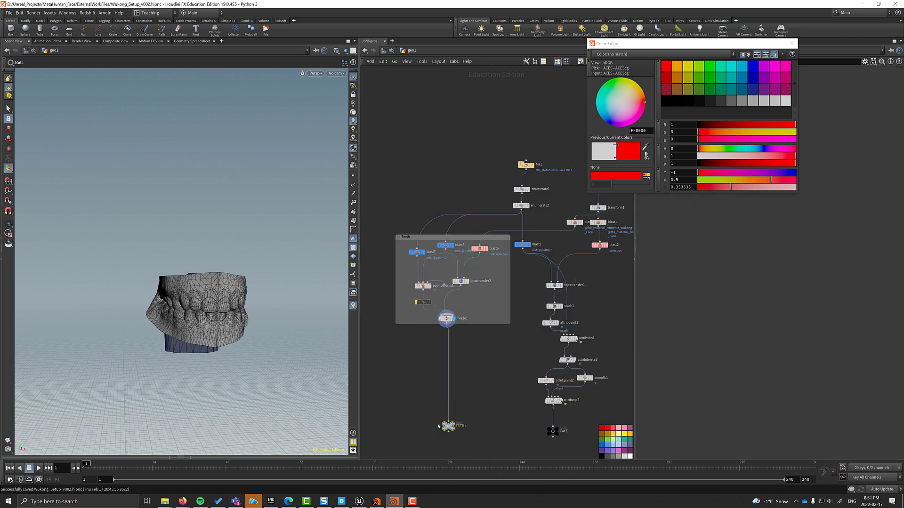
key("c")
key("c")
middle_click_drag(378, 255, 427, 310)
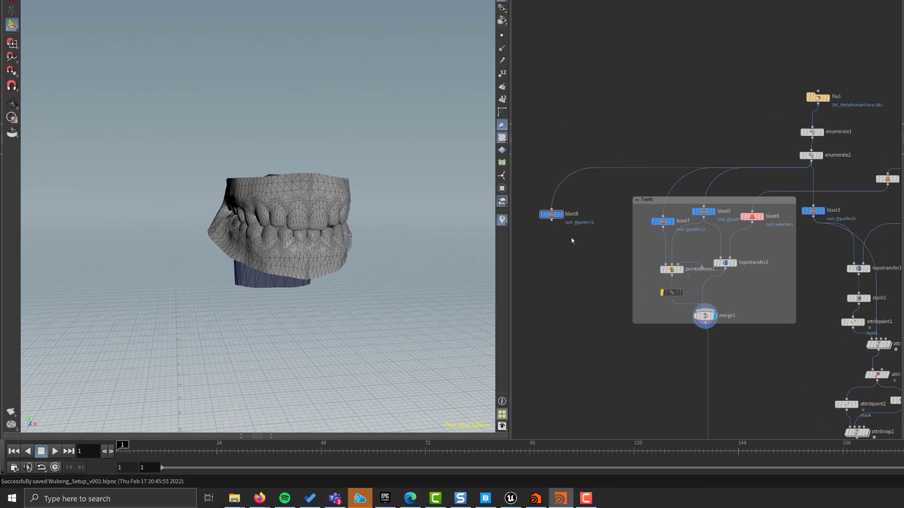
left_click(560, 214)
left_click_drag(390, 77, 374, 174, "alt")
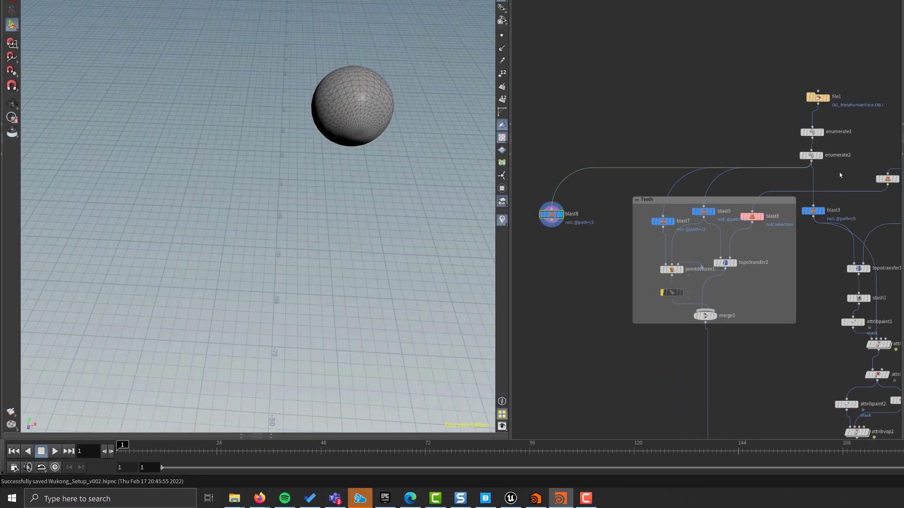
Display the Wukong mesh with eyes, select the eyeball on the viewer's right, and apply a Blast to it
middle_click_drag(840, 175, 729, 212)
left_click(786, 215)
left_click_drag(395, 198, 368, 103, "alt")
scroll(621, 169, "down", 3)
middle_click_drag(621, 169, 682, 181)
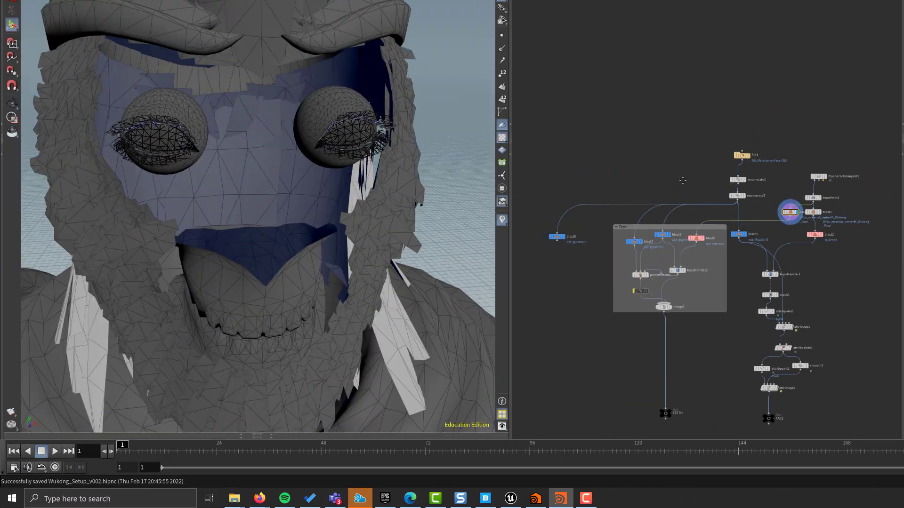
left_click_drag(557, 237, 522, 233)
key("s")
left_click(324, 113)
left_click_drag(325, 115, 360, 136, "alt")
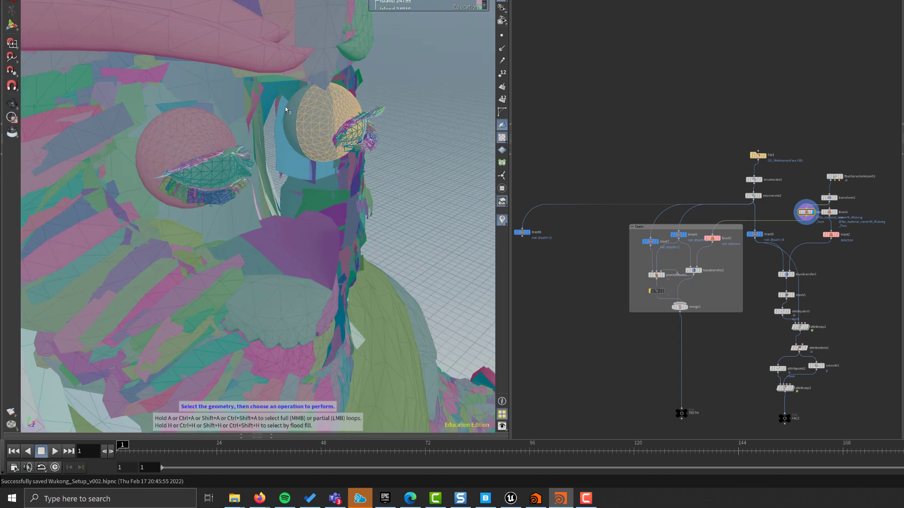
key("Delete")
Set the new Blast beside blast8 to delete non-selected geometry, and compare the isolated Wukong eyeball with blast8
left_click_drag(806, 211, 567, 223)
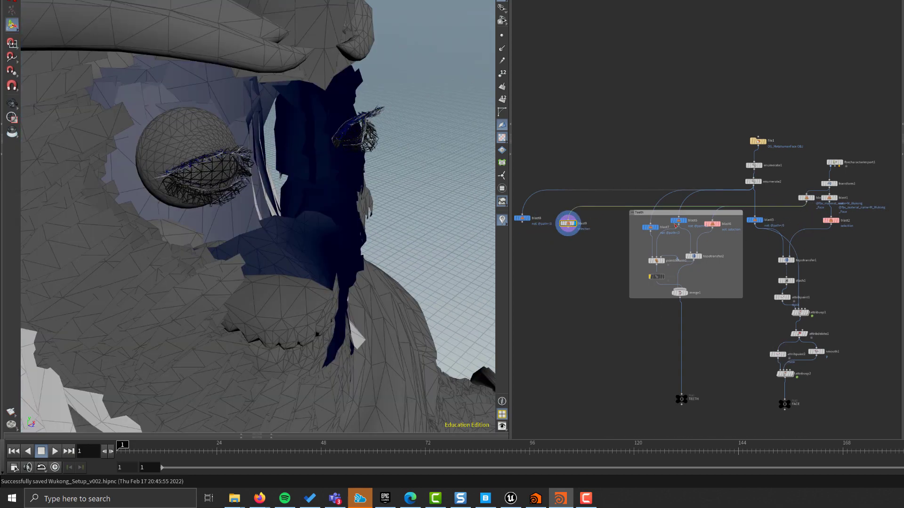
left_click_drag(245, 151, 286, 155, "alt")
right_click_drag(286, 156, 330, 164, "alt")
left_click_drag(567, 223, 562, 215)
left_click(528, 219)
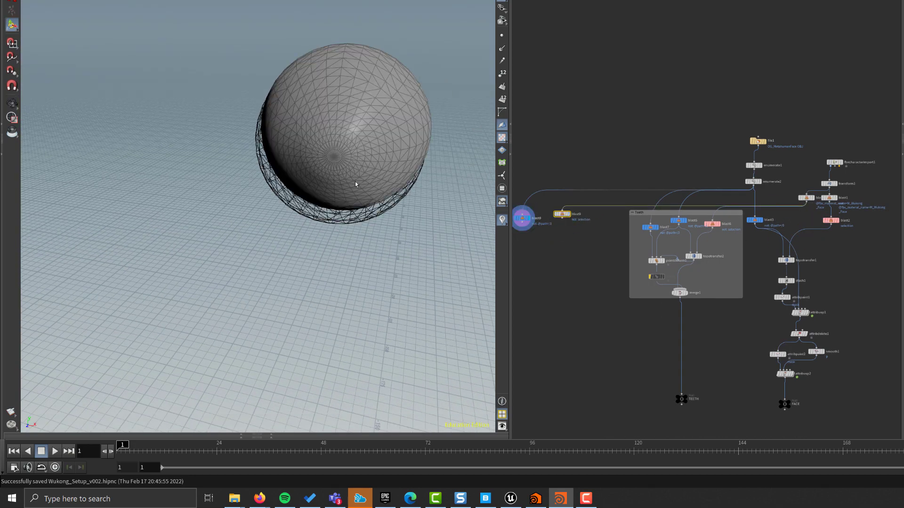
left_click_drag(355, 184, 360, 207, "alt")
left_click(568, 214)
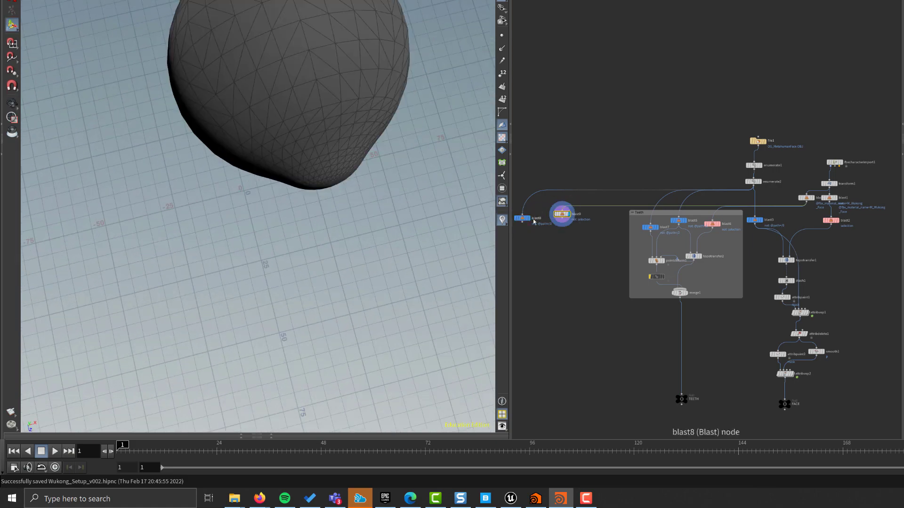
left_click(529, 219)
left_click_drag(301, 226, 423, 184, "alt")
Add a Topo Transfer node with blast8 as source and blast9 as target, and display it
scroll(540, 244, "up", 4)
middle_click_drag(539, 244, 574, 245)
left_click(538, 200)
key("Tab")
type("topo")
key("Return")
left_click(573, 236)
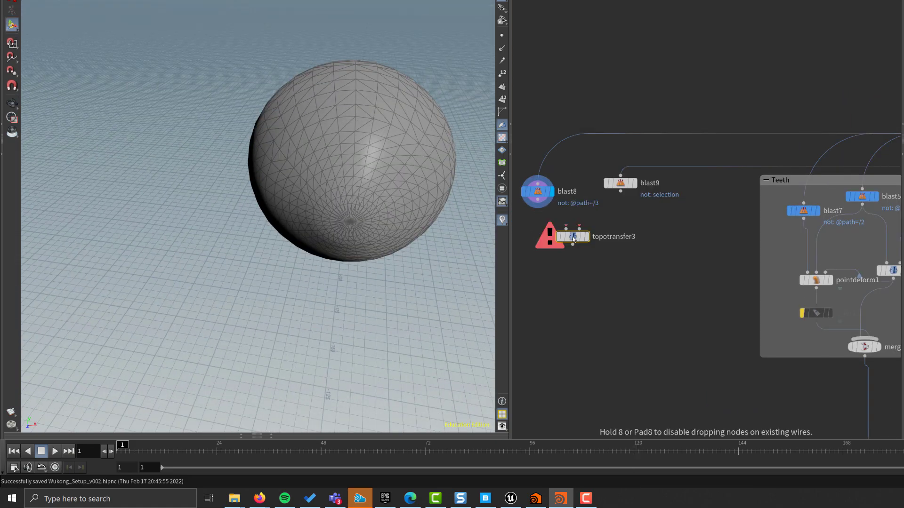
left_click_drag(621, 192, 579, 229)
left_click_drag(573, 236, 573, 247)
left_click(587, 247)
Place matching source and target landmarks on the front and back poles of the topotransfer3 eyeball, and solve
left_click(12, 25)
left_click_drag(284, 192, 237, 176, "alt")
left_click(247, 173)
key("ctrl+g")
right_click_drag(237, 176, 263, 179, "alt")
key("ctrl+g")
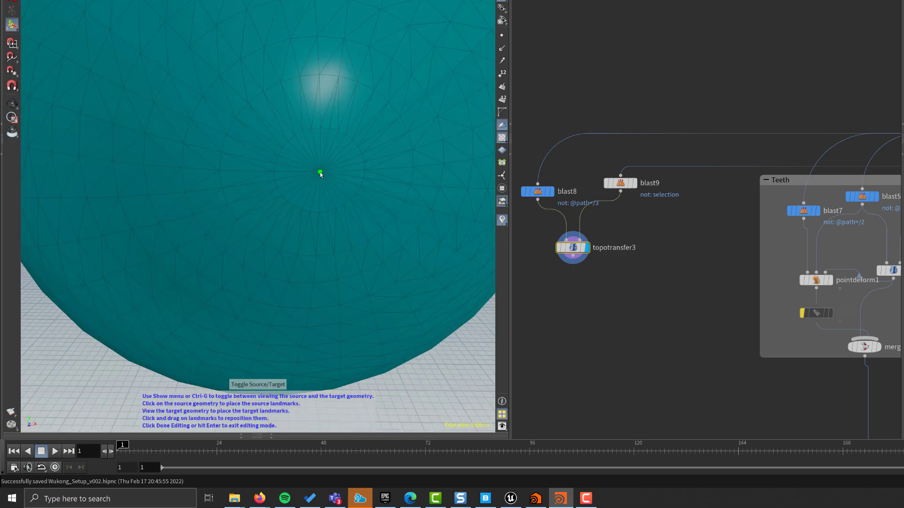
scroll(283, 174, "down", 5)
scroll(250, 232, "up", 5)
left_click(240, 229)
key("ctrl+g")
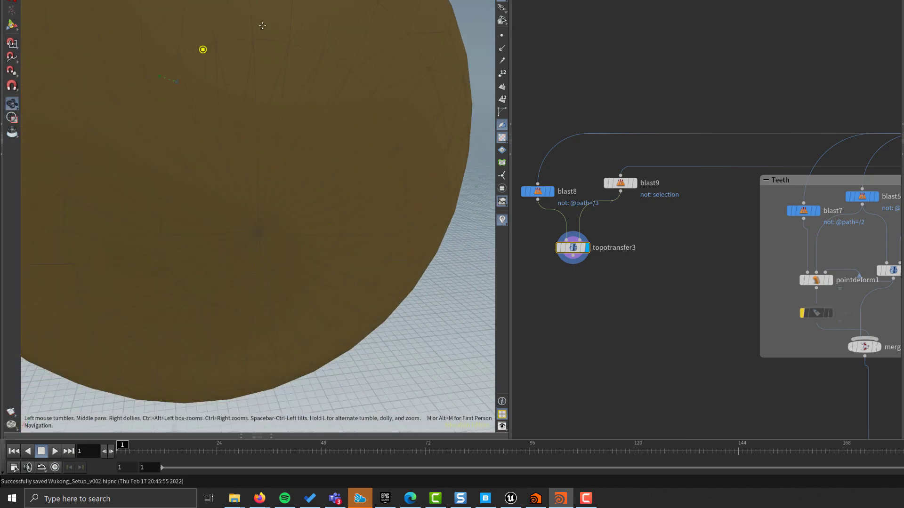
left_click(259, 235)
scroll(266, 220, "down", 8)
left_click(151, 6)
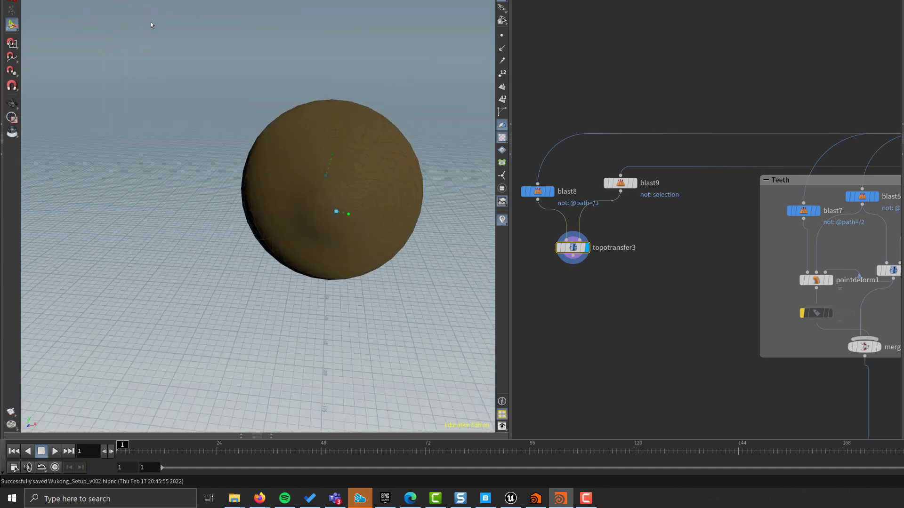
Insert a Stash node on the wire between merge1 and the TEETH null, and display it
middle_click_drag(716, 322, 567, 200)
key("Tab")
type("stash")
key("Return")
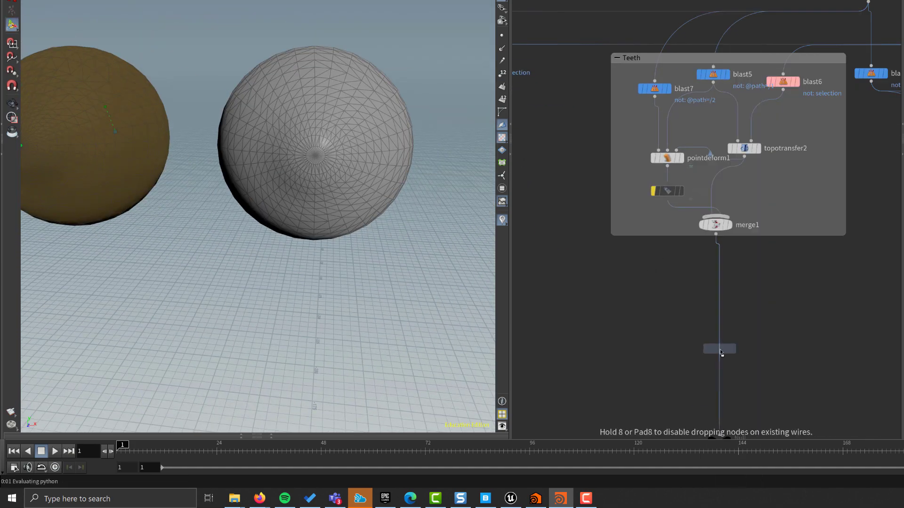
left_click(721, 350)
left_click_drag(725, 351, 722, 292)
left_click(731, 290)
Duplicate blast9, reselect the opposite Wukong eyeball as the copy's group, and display the copy
middle_click_drag(659, 268, 848, 397)
left_click(627, 254)
left_click(613, 254)
left_click(676, 191)
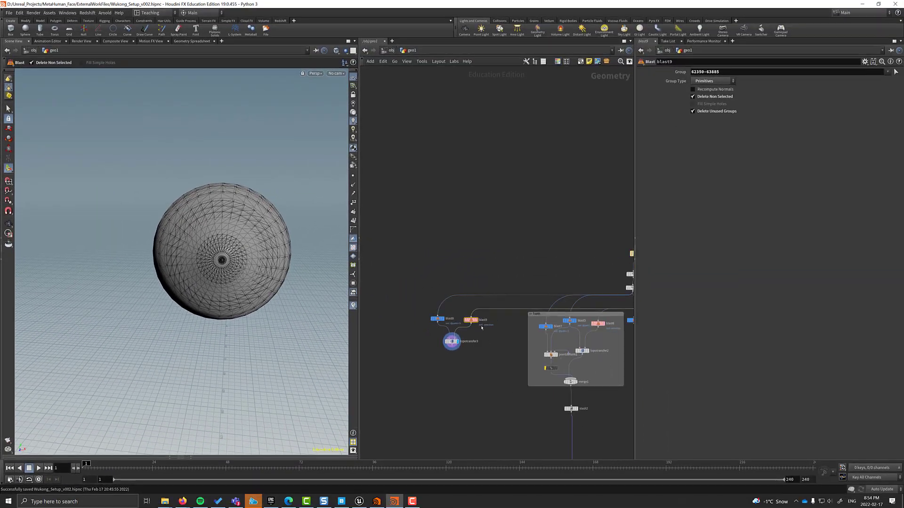
middle_click_drag(482, 328, 514, 331)
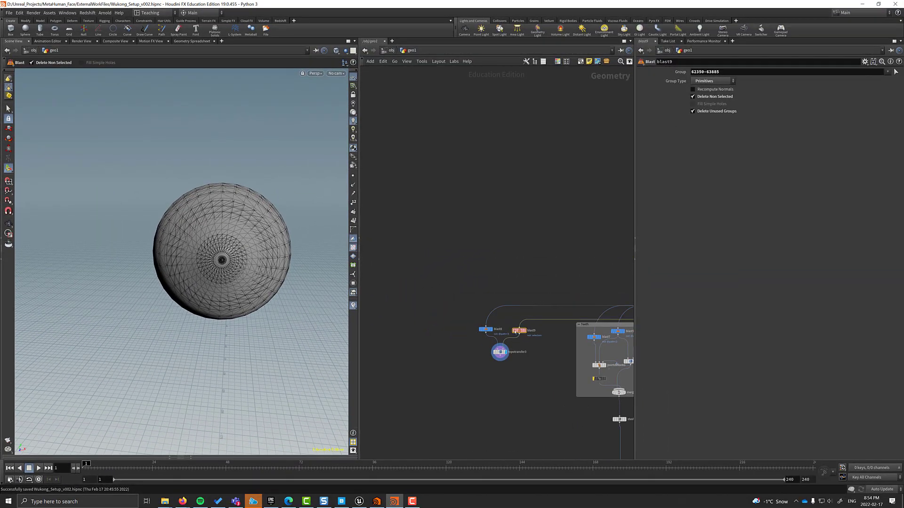
left_click(895, 72)
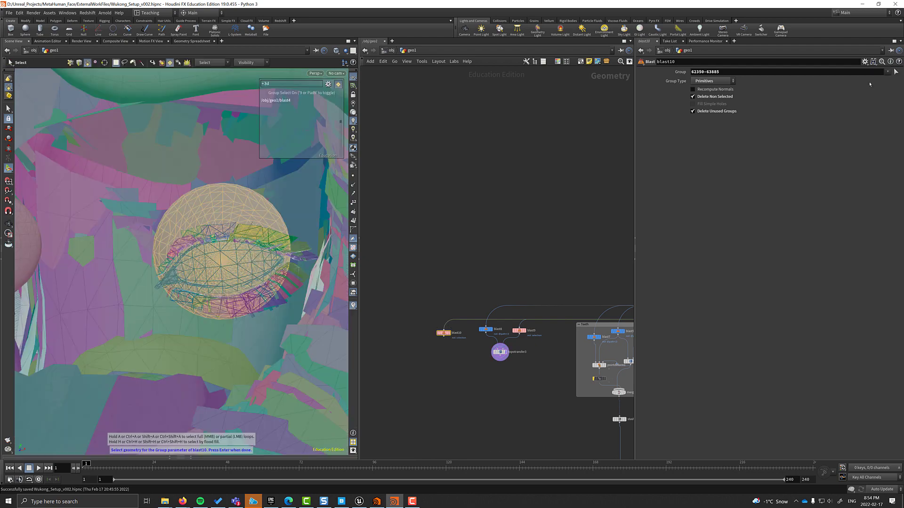
left_click_drag(283, 236, 217, 241, "alt")
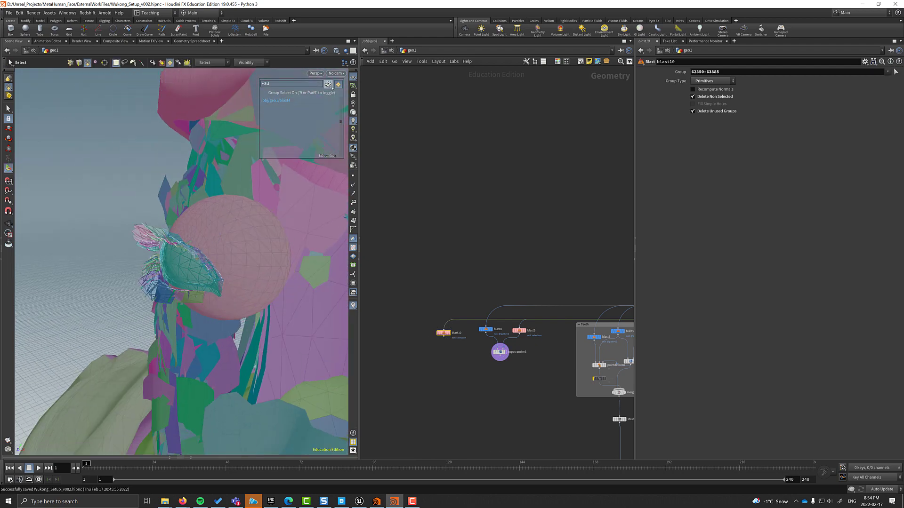
left_click(238, 267)
key("Return")
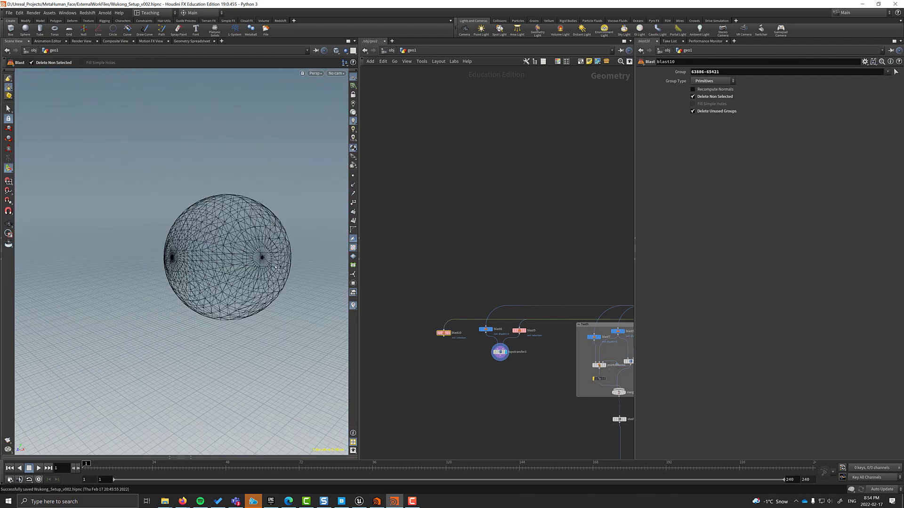
left_click(450, 333)
left_click_drag(240, 264, 303, 292, "alt")
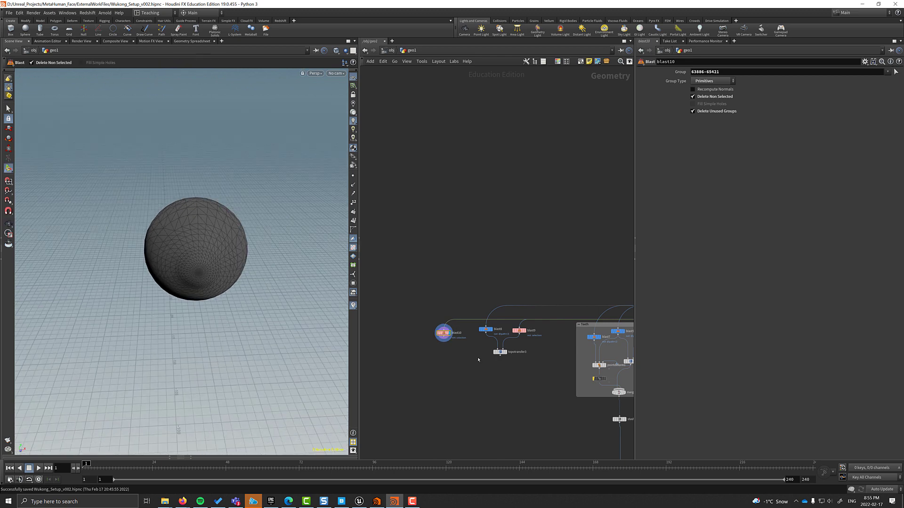
middle_click_drag(490, 327, 456, 340)
left_click_drag(453, 344, 379, 347, "alt")
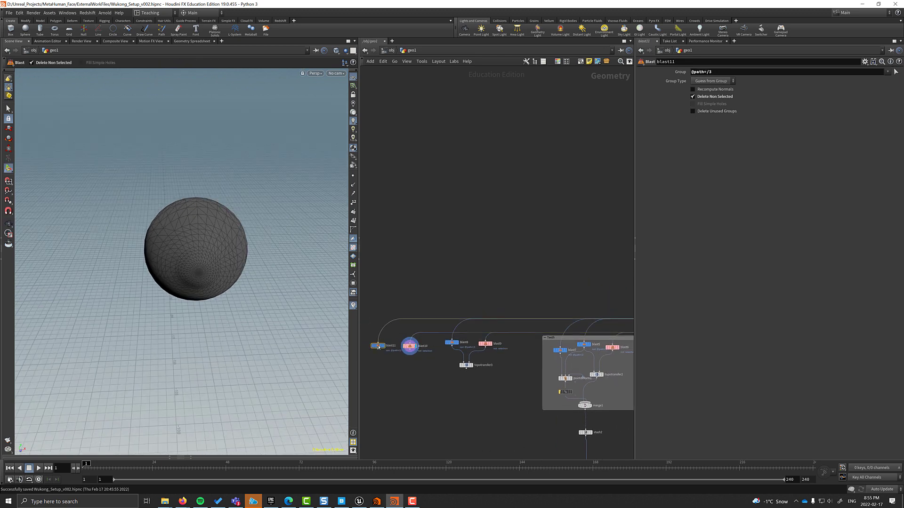
key("r")
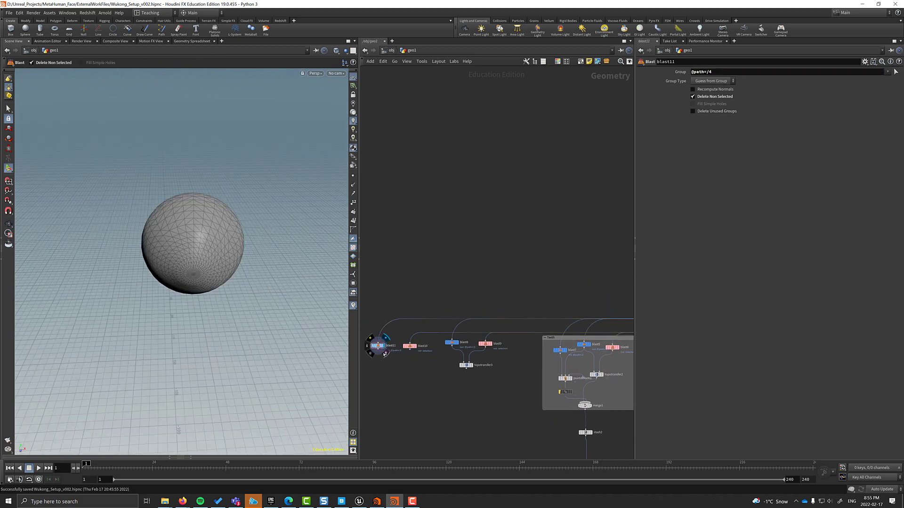
Add a Topo Transfer node with blast11 as source and blast10 as target, and display it
scroll(386, 354, "up", 3)
key("Tab")
type("topo")
key("Return")
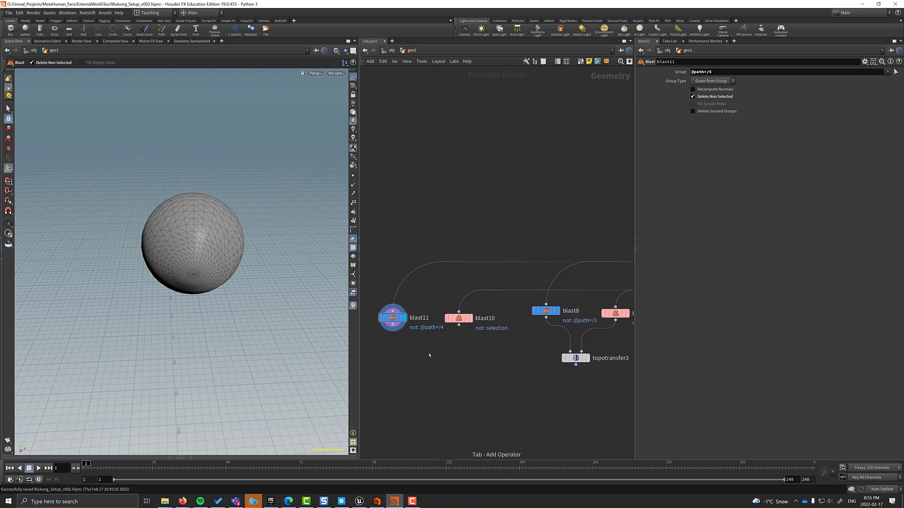
left_click(429, 354)
left_click_drag(393, 325, 434, 347)
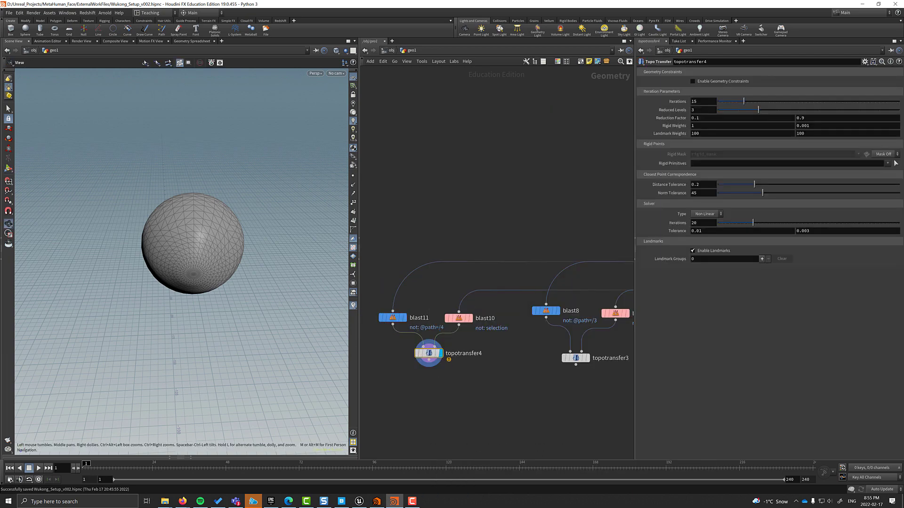
Place matching front and back pole landmarks on source and target in topotransfer4, solve, and compare with blast10
key("Return")
scroll(193, 246, "up", 5)
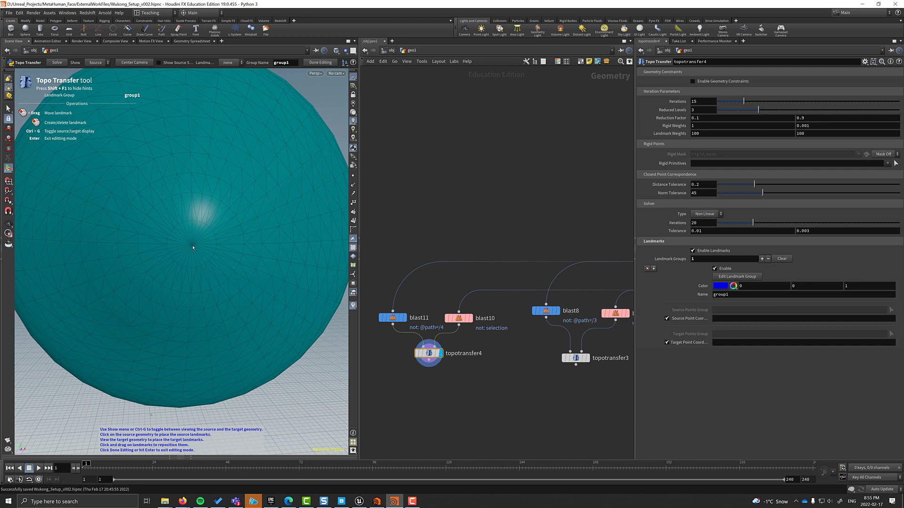
key("ctrl+g")
left_click(216, 257)
scroll(217, 257, "down", 5)
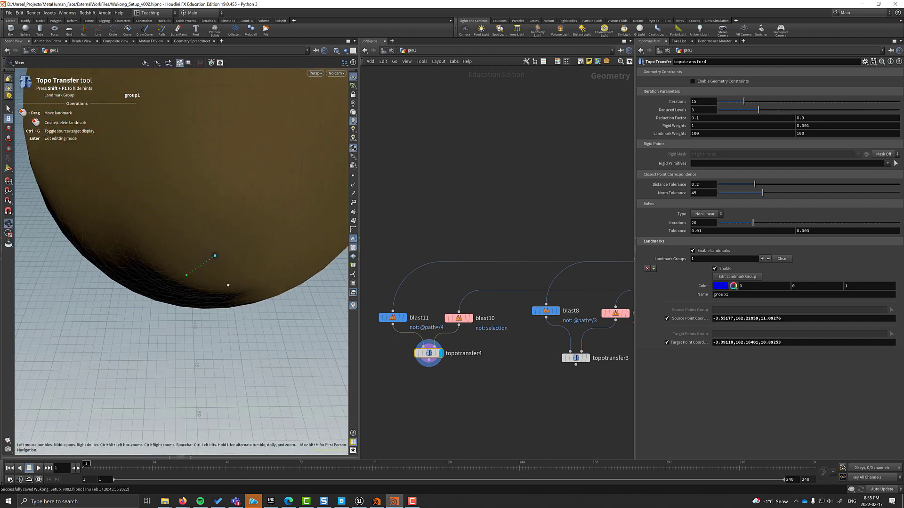
key("ctrl+g")
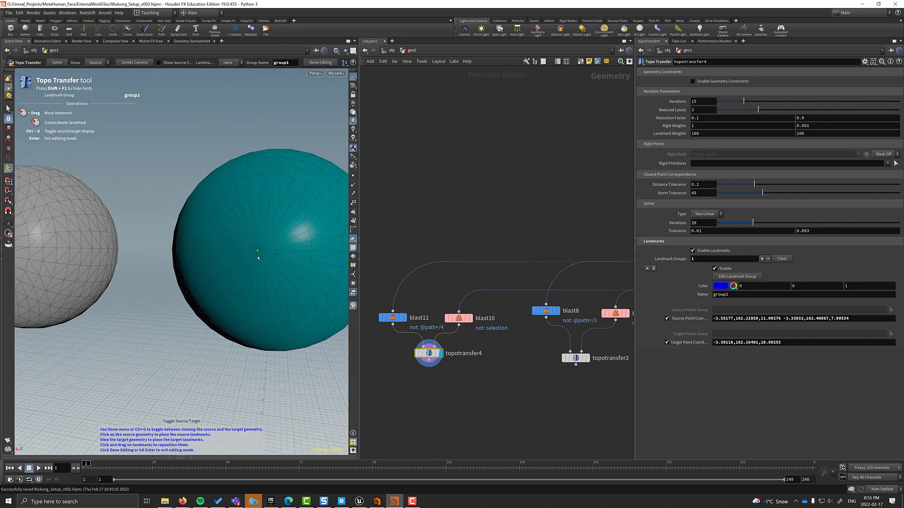
key("ctrl+g")
left_click(245, 321)
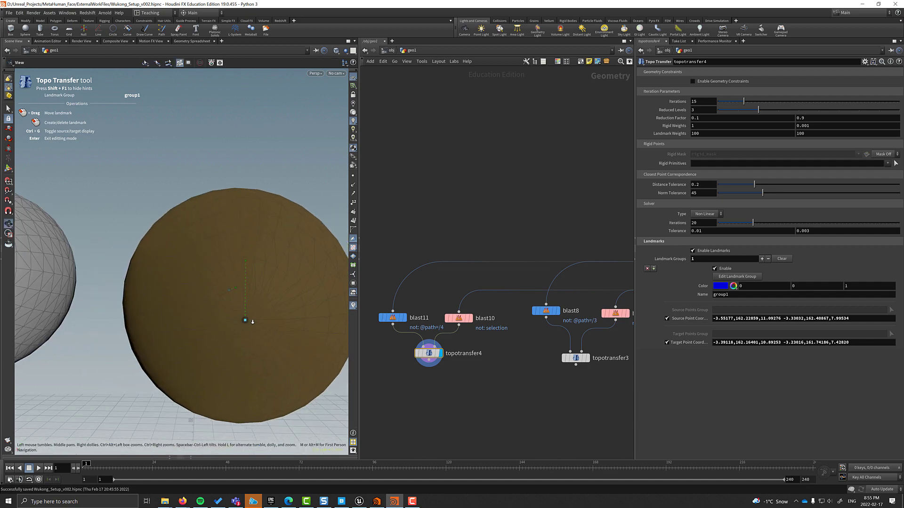
scroll(245, 321, "down", 5)
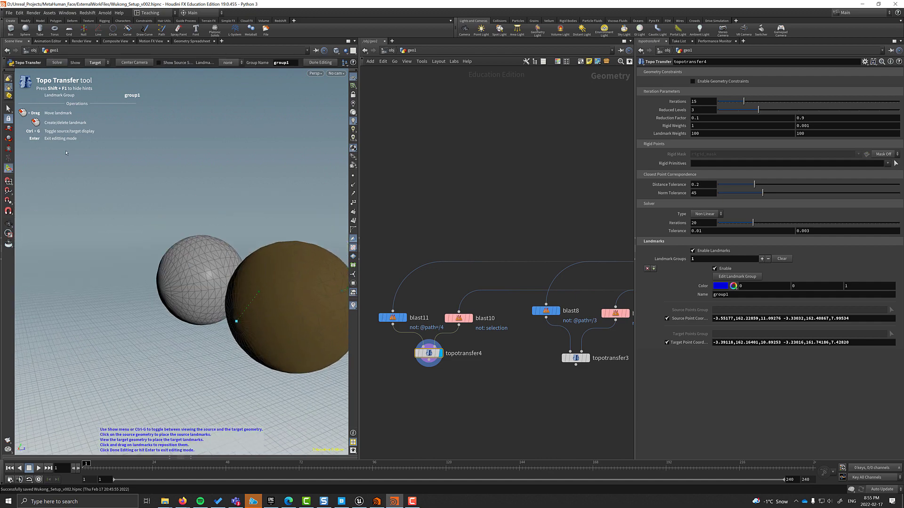
left_click_drag(299, 359, 29, 346, "alt")
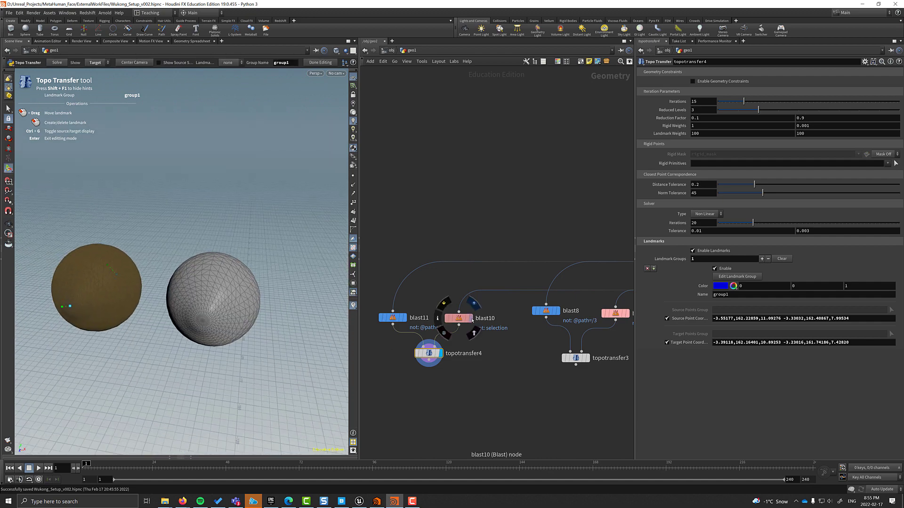
left_click(471, 319)
left_click(428, 357)
Add a Merge node that combines topotransfer4 and topotransfer3, and display it
middle_click_drag(507, 384, 460, 340)
key("Tab")
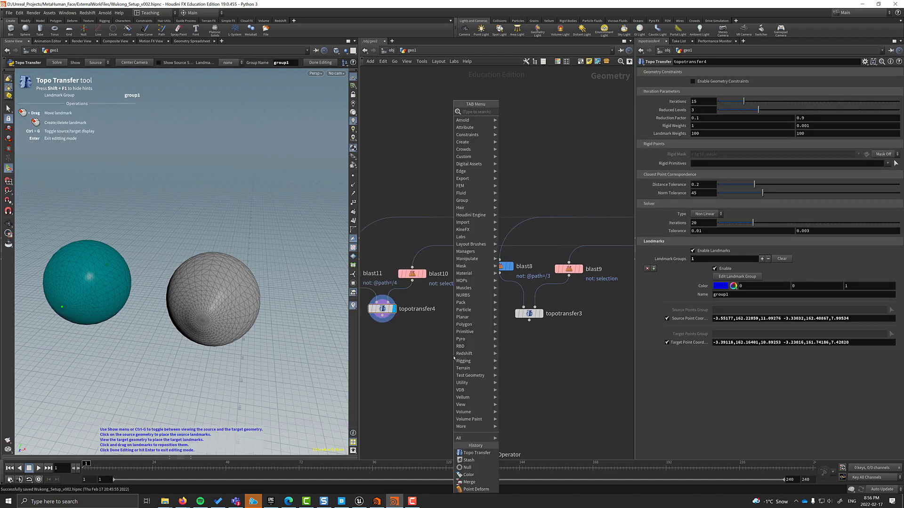
type("merge")
key("Return")
left_click(454, 359)
left_click(382, 320)
left_click(454, 350)
left_click(530, 321)
left_click(455, 349)
left_click(465, 356)
Add a displayed Stash node below merge2 and stash its input
middle_click_drag(468, 402, 481, 322)
key("Tab")
left_click(467, 331)
left_click(465, 284)
left_click(467, 325)
left_click(479, 332)
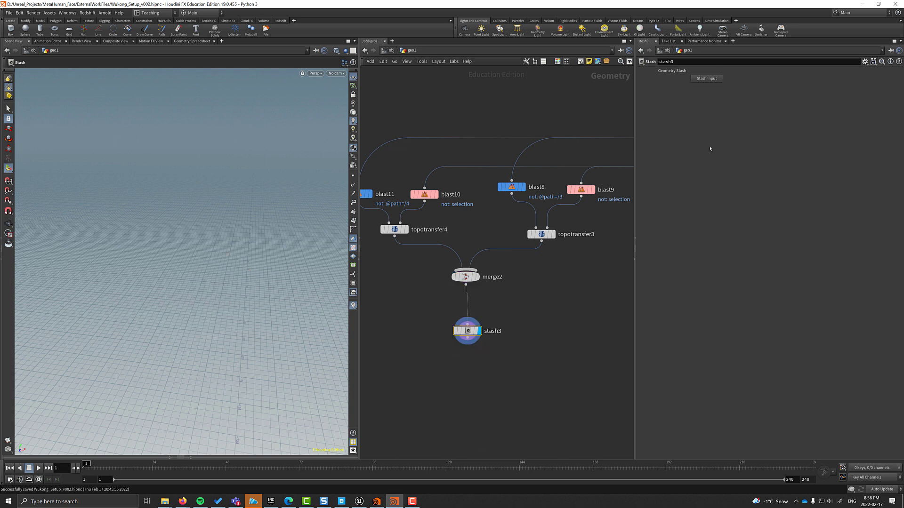
left_click(707, 79)
scroll(466, 337, "down", 5)
left_click_drag(463, 333, 463, 343)
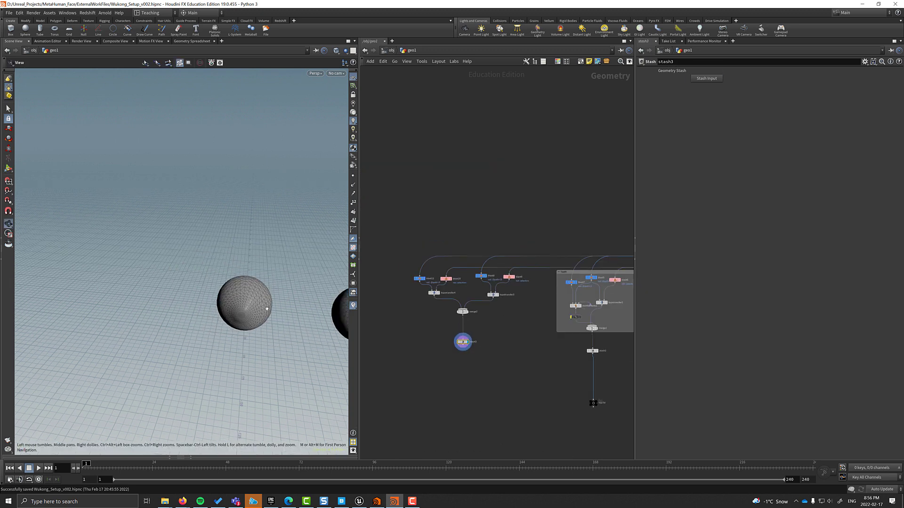
Enclose the eye transfer nodes in a network box and add a black Null named Eyes below stash3
left_click_drag(519, 353, 519, 352)
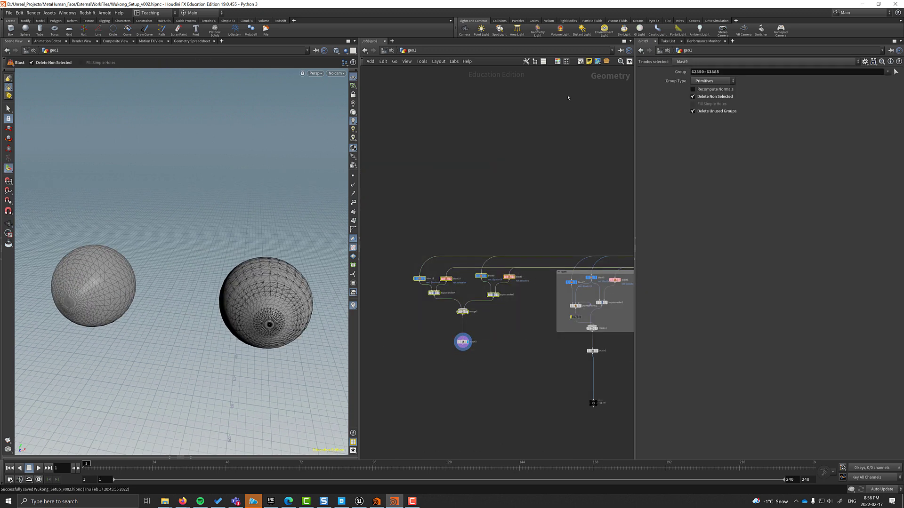
key("shift+o")
key("Tab")
type("nu")
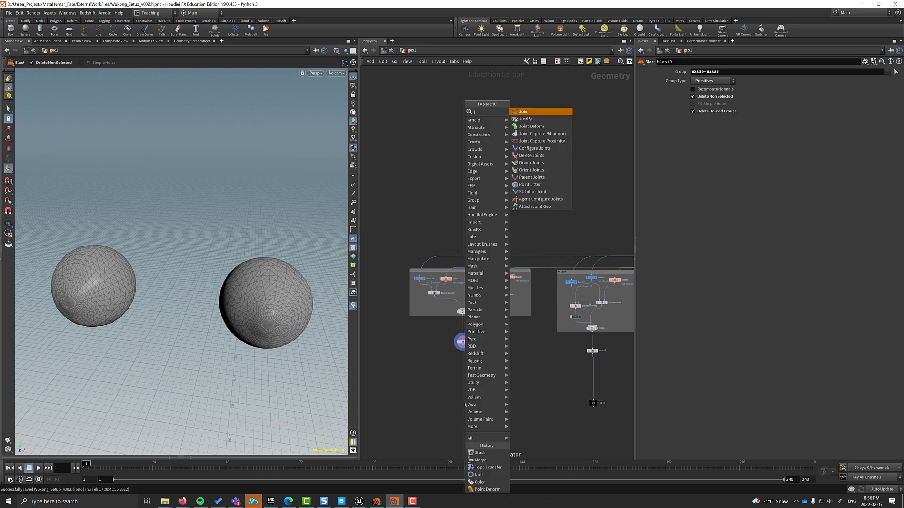
key("Return")
left_click(465, 397)
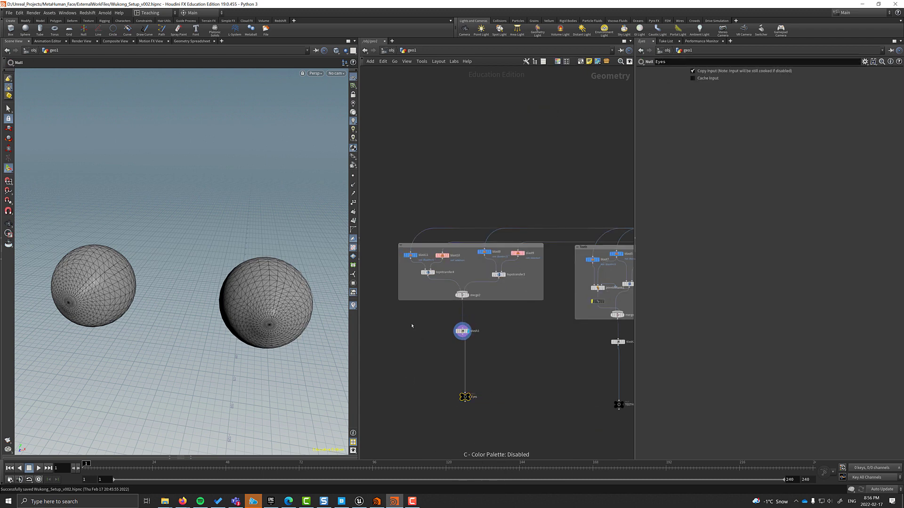
Add a Merge node and wire the Eyes, TEETH and FACE nulls into it
middle_click_drag(411, 326, 478, 348)
middle_click_drag(467, 385, 403, 313)
scroll(403, 313, "down", 1)
middle_click_drag(471, 339, 391, 331)
left_click(471, 381)
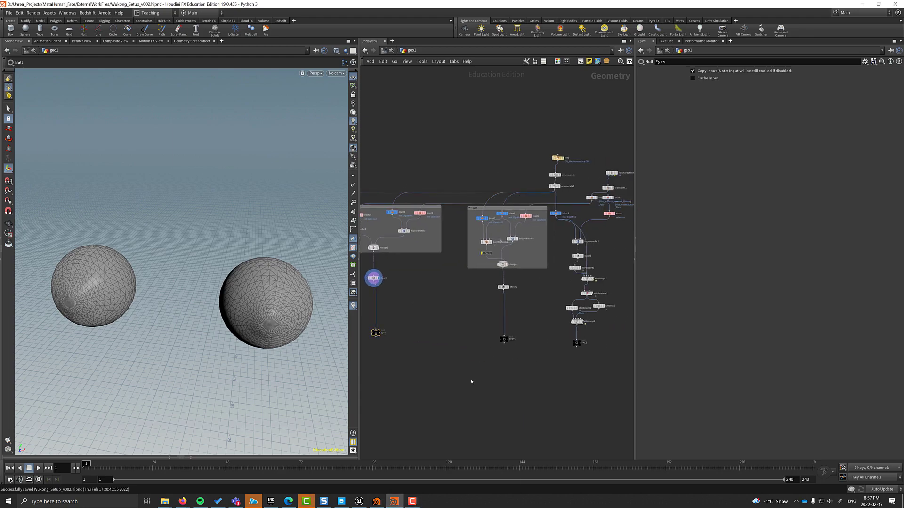
key("Tab")
type("mer")
key("Return")
left_click(471, 379)
left_click_drag(577, 353, 577, 354)
left_click_drag(577, 348, 470, 380)
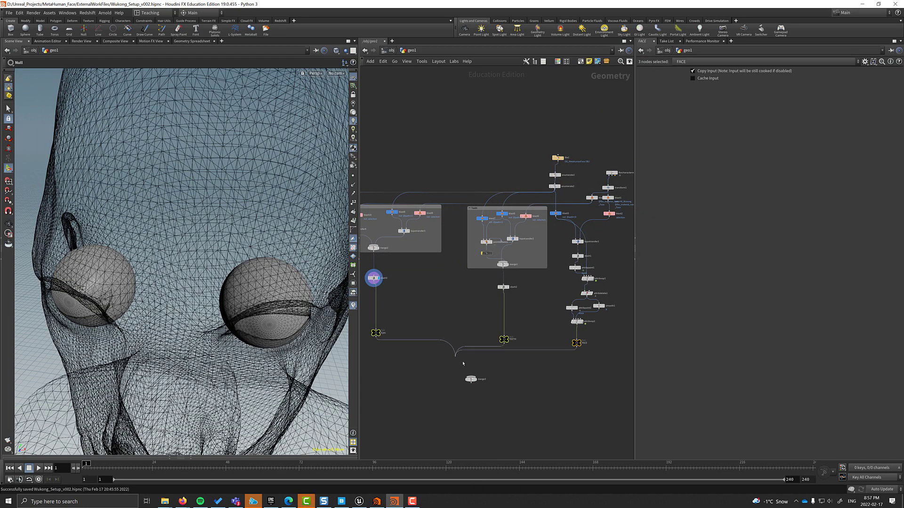
scroll(471, 329, "up", 2)
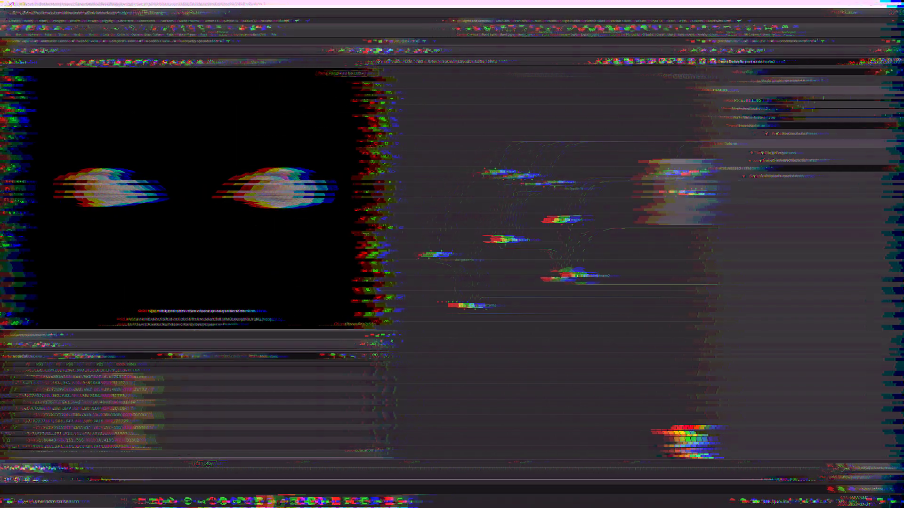
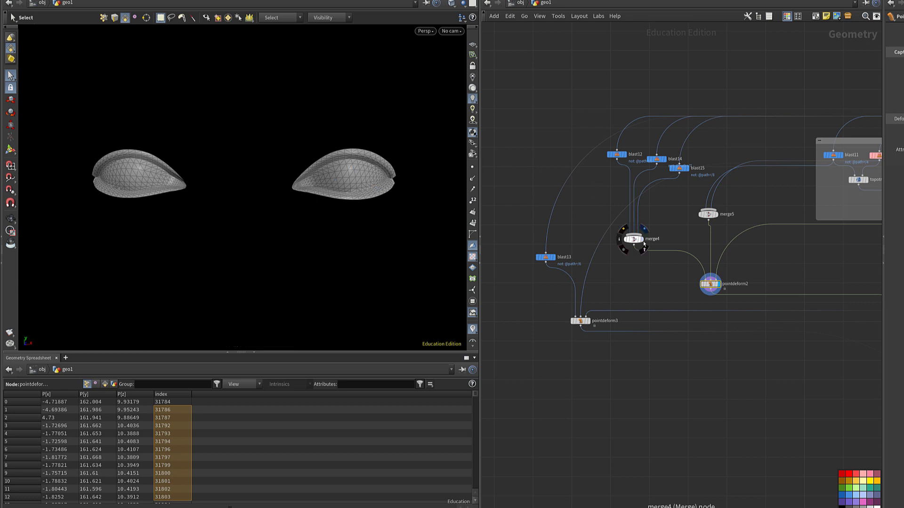
Display blast12, blast14, blast15 and merge4 in turn to inspect the separate pieces around the eyes and their combination
left_click(617, 157)
left_click(618, 157)
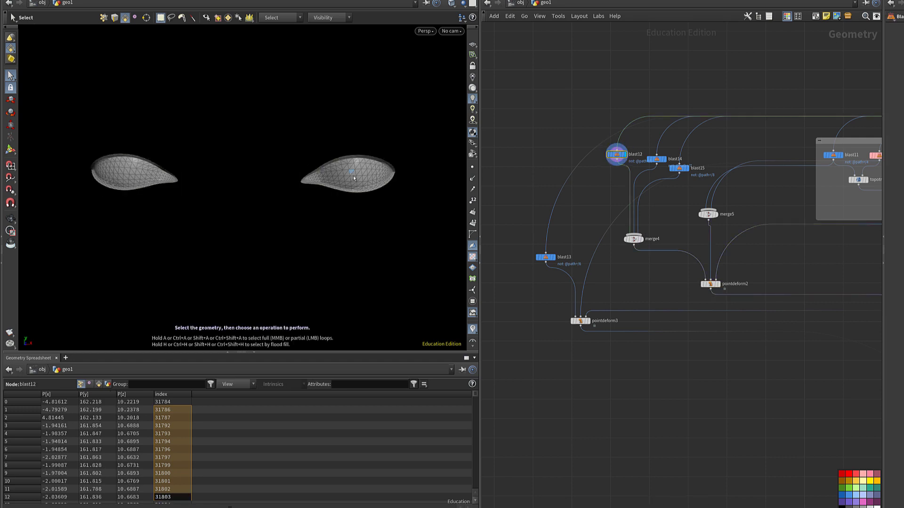
left_click(657, 160)
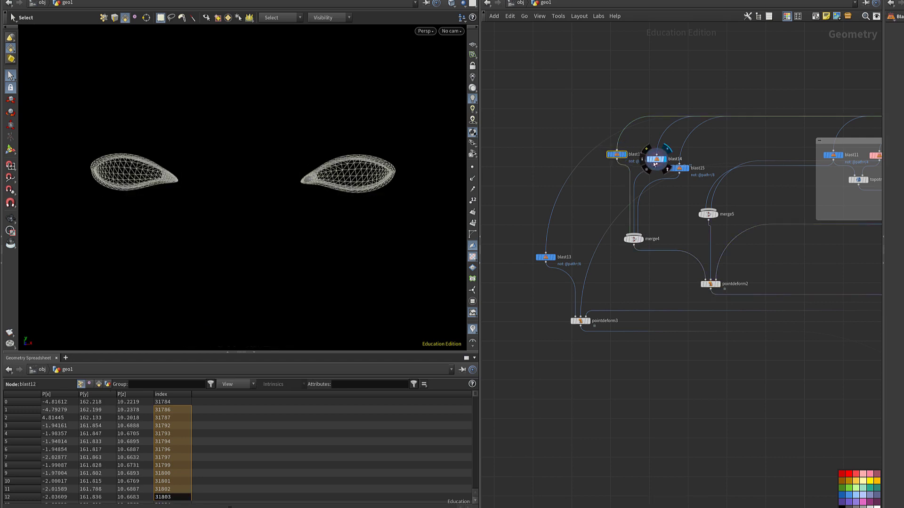
left_click(656, 160)
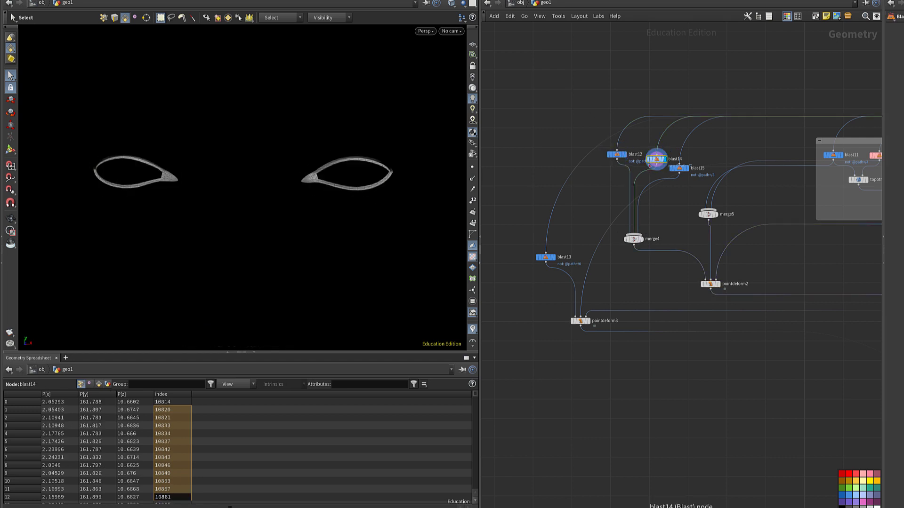
left_click(687, 171)
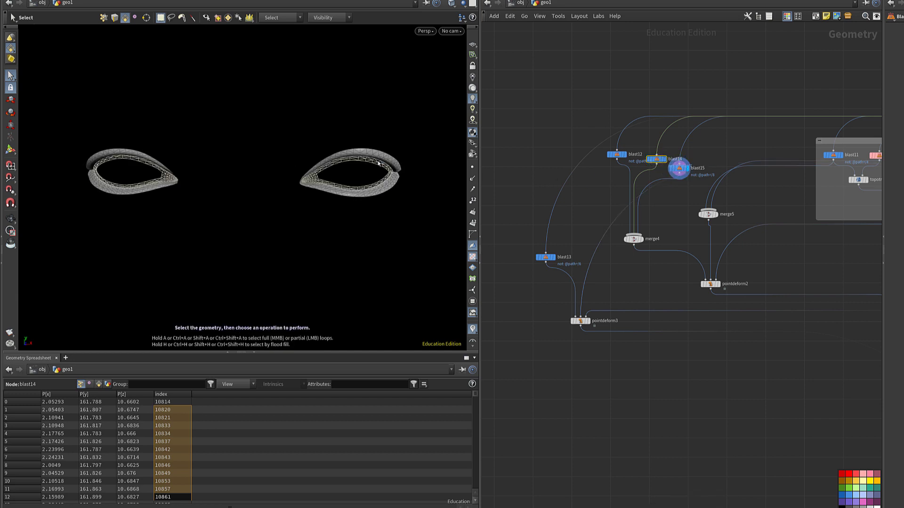
left_click(642, 239)
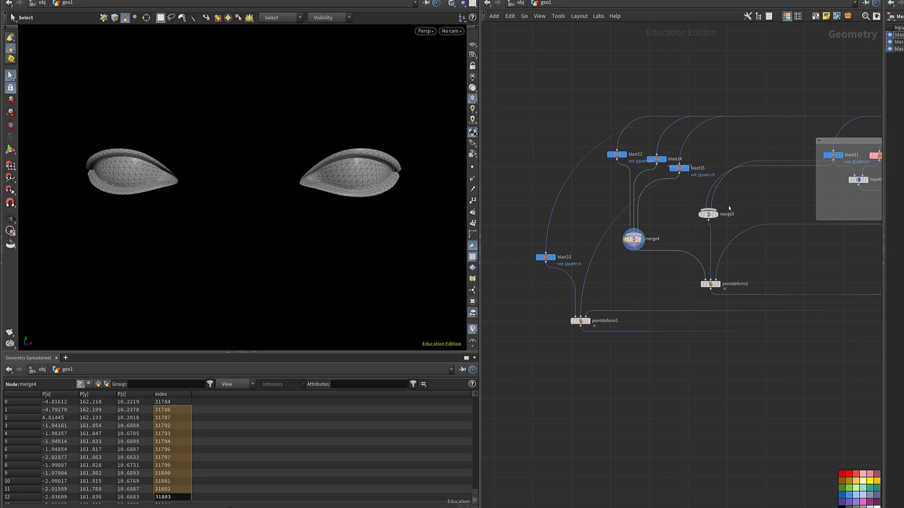
key("Escape")
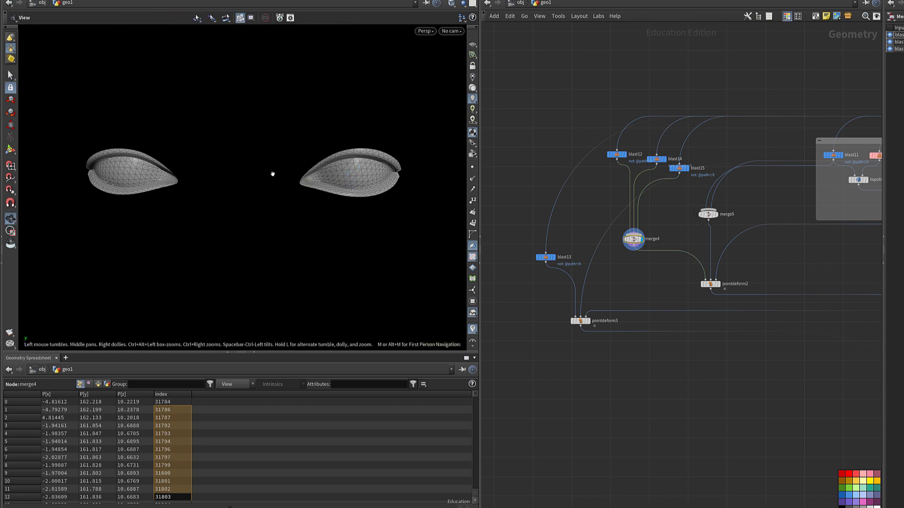
key("s")
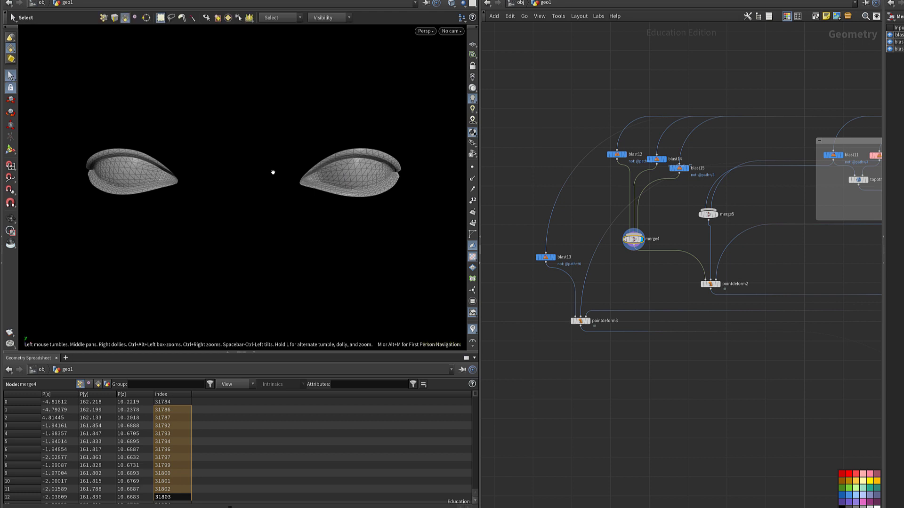
Display blast10 and merge5 in turn, and examine the merged source eyeballs from another angle
middle_click_drag(795, 196, 700, 219)
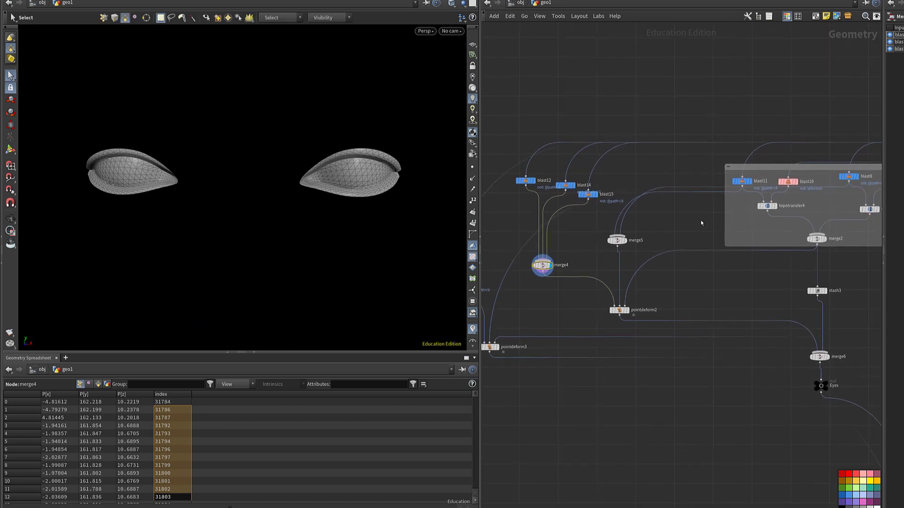
left_click(795, 180)
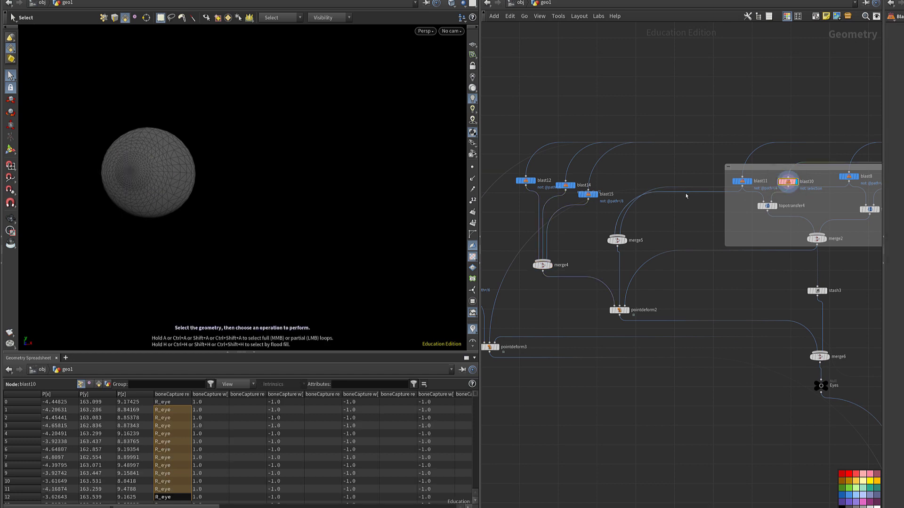
left_click(627, 243)
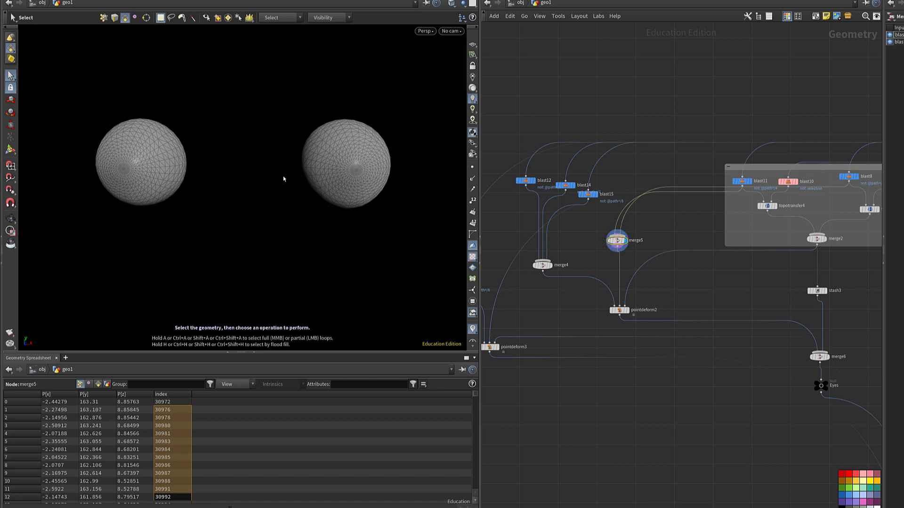
right_click_drag(285, 178, 242, 172, "alt")
left_click_drag(243, 171, 231, 214)
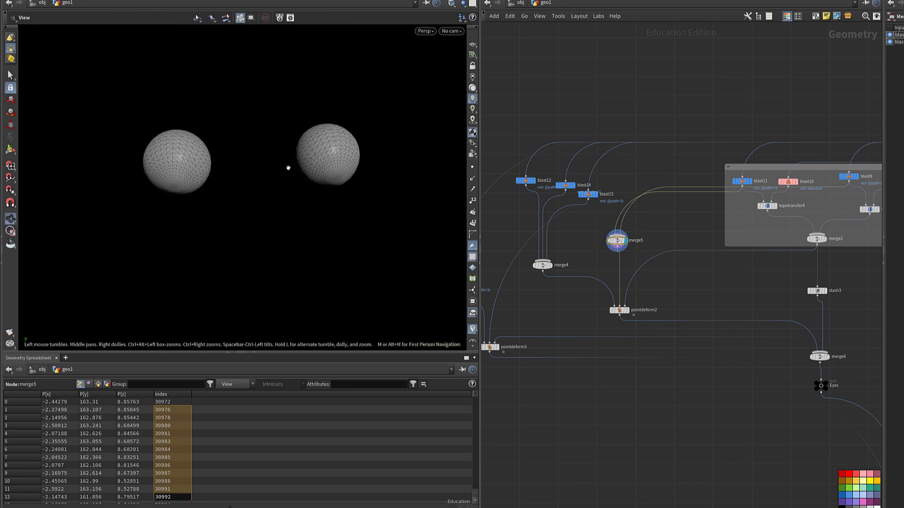
key("s")
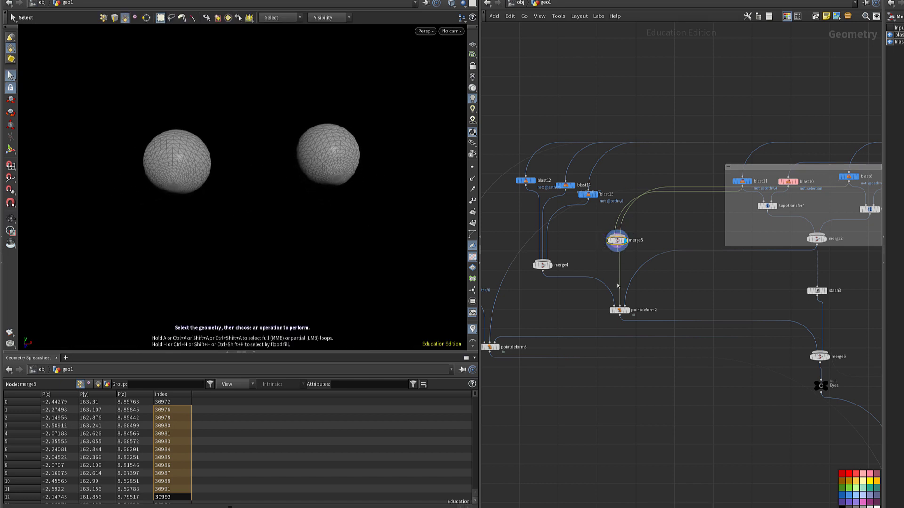
Display merge4 and merge2 in turn to check the eye-surround pieces and the transferred eyeballs against merge5
left_click(551, 267)
key("Escape")
mouse_move(303, 187)
left_mouse_down()
mouse_move(303, 207)
mouse_move(295, 174)
left_mouse_up()
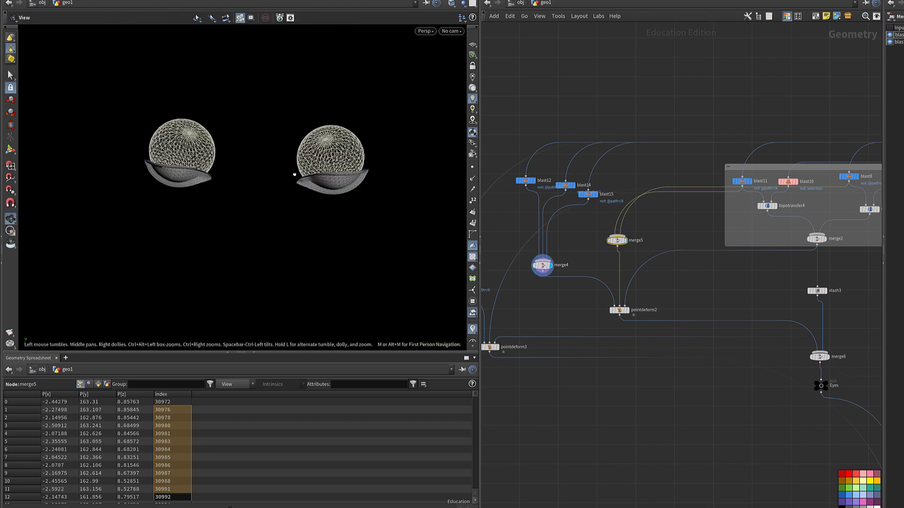
key("s")
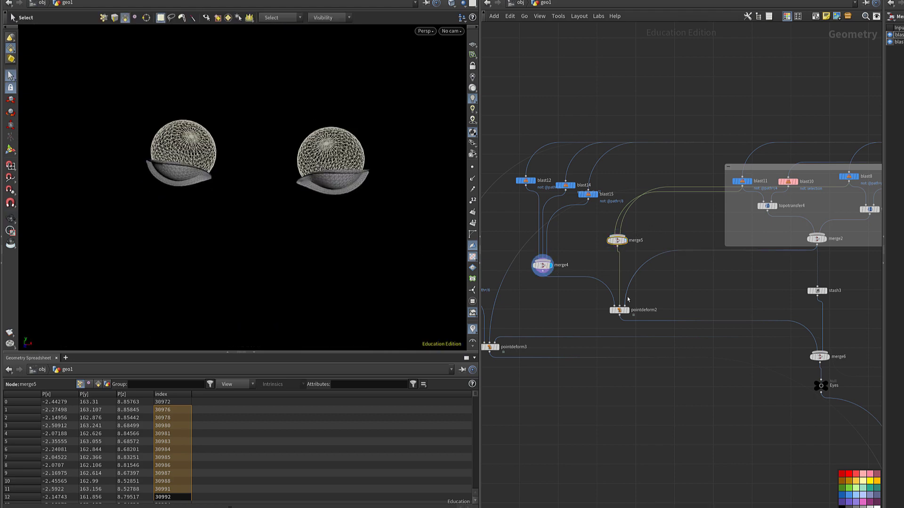
left_click(826, 242)
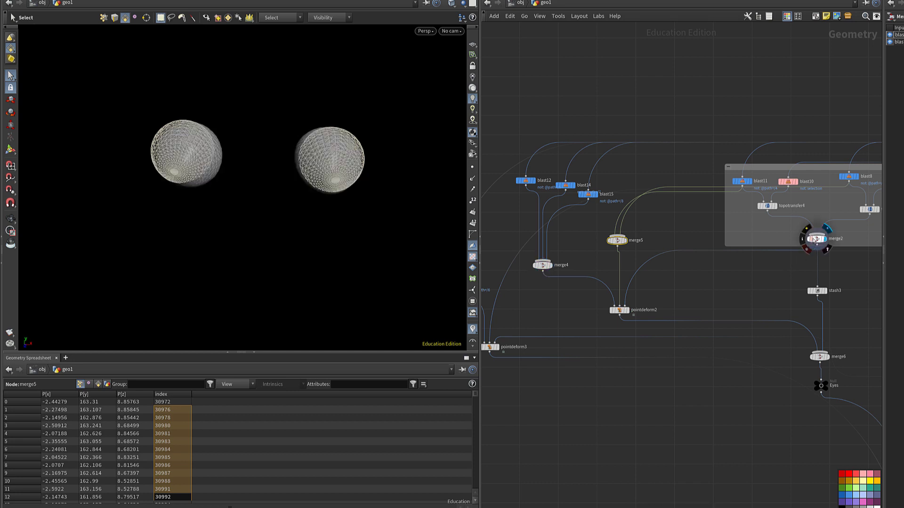
left_click(813, 240)
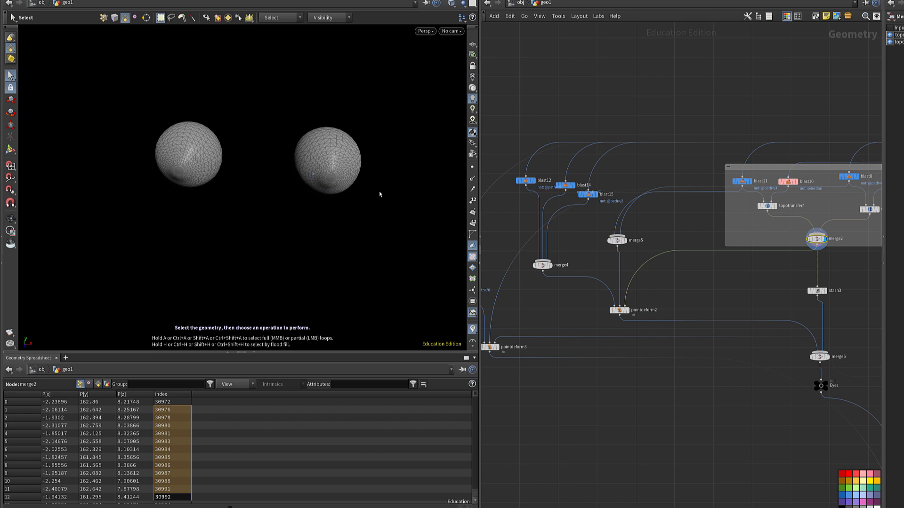
Alternate the display between merge5 and merge2 to compare the original eyeballs with the transferred ones
left_click(617, 240)
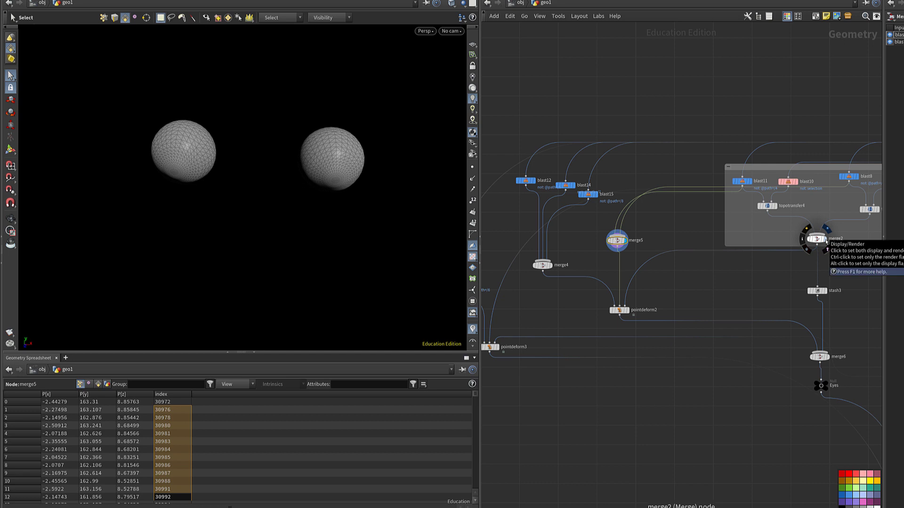
left_click(818, 240)
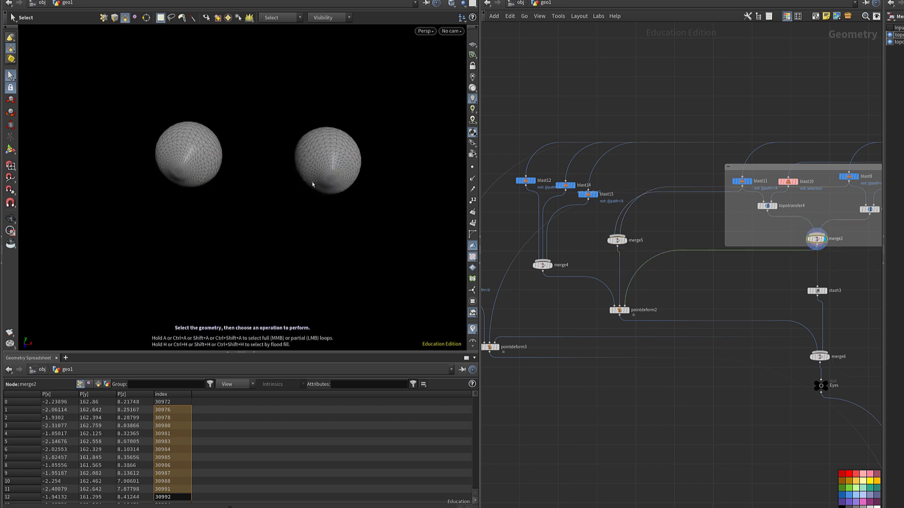
left_click(617, 240)
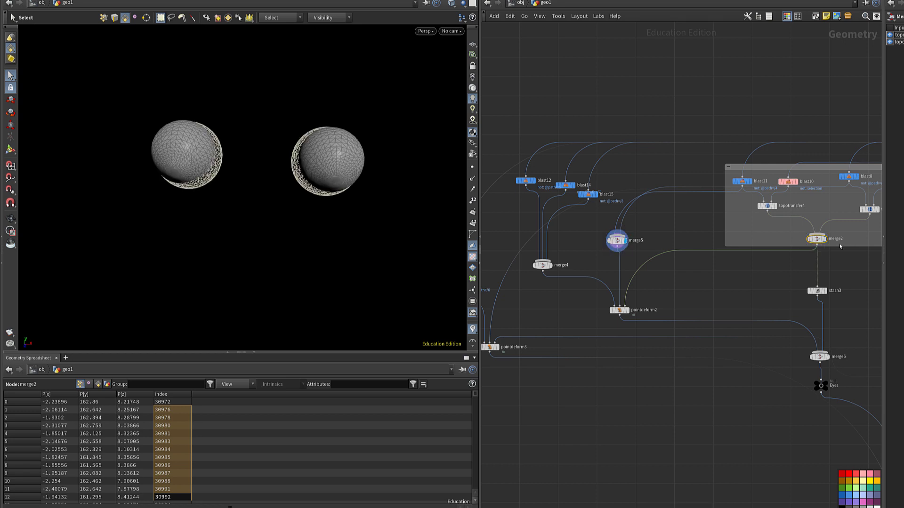
left_click(817, 239)
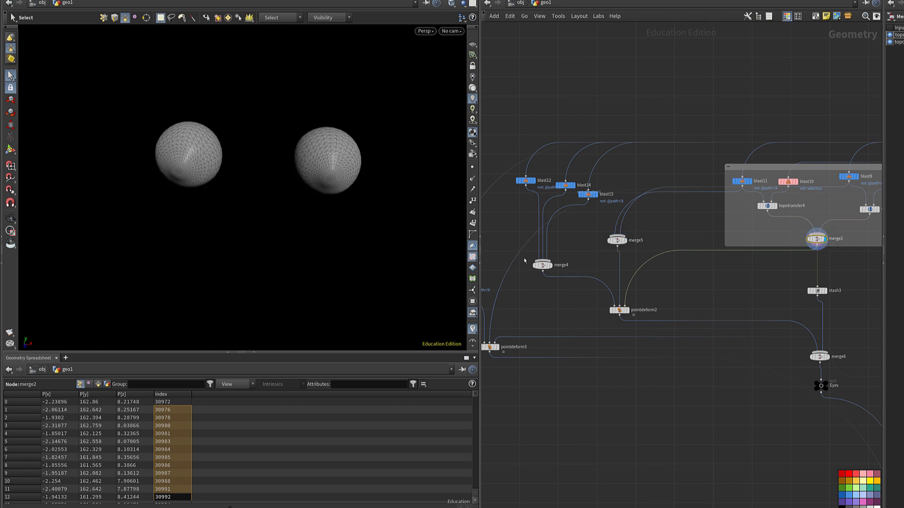
left_click_drag(518, 157, 504, 144)
left_click(617, 240)
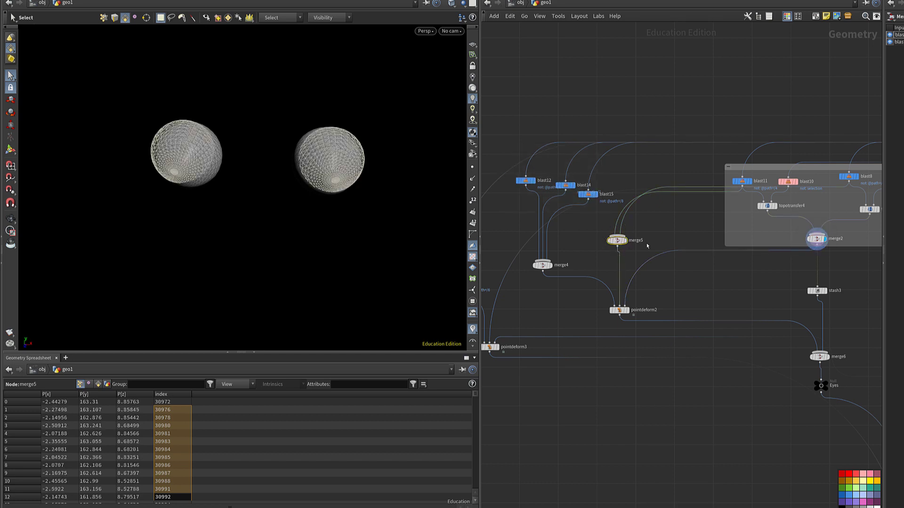
key("r")
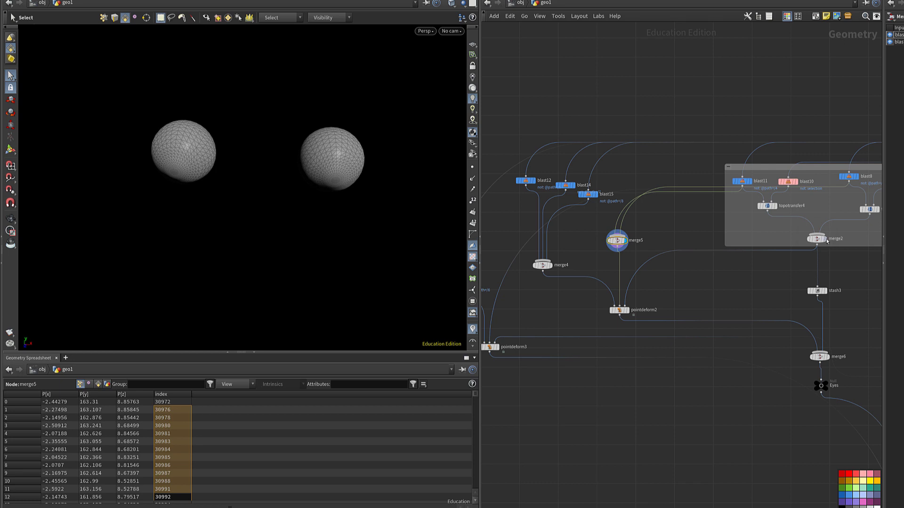
left_click(818, 239)
key("r")
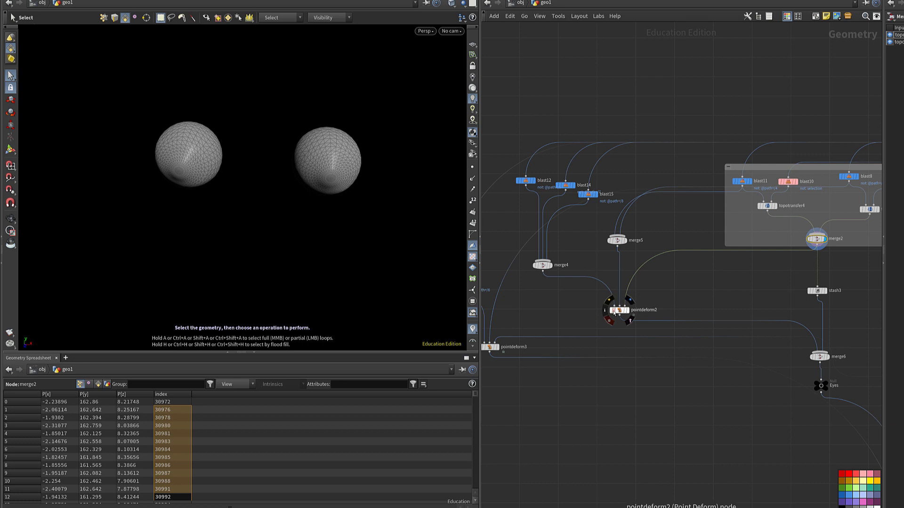
Compare merge4 with the deformed result of pointdeform2, and highlight the merge5 and merge2 nodes that drive it
left_click(551, 266)
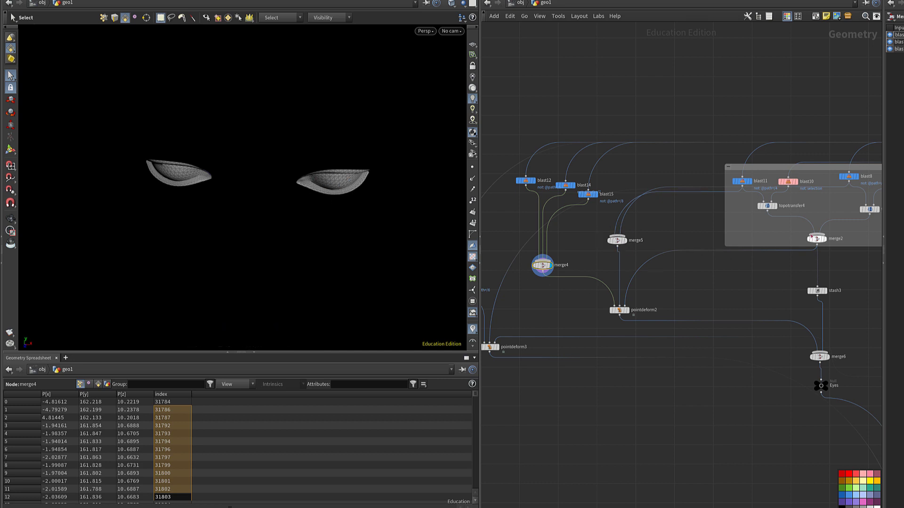
left_click(629, 311)
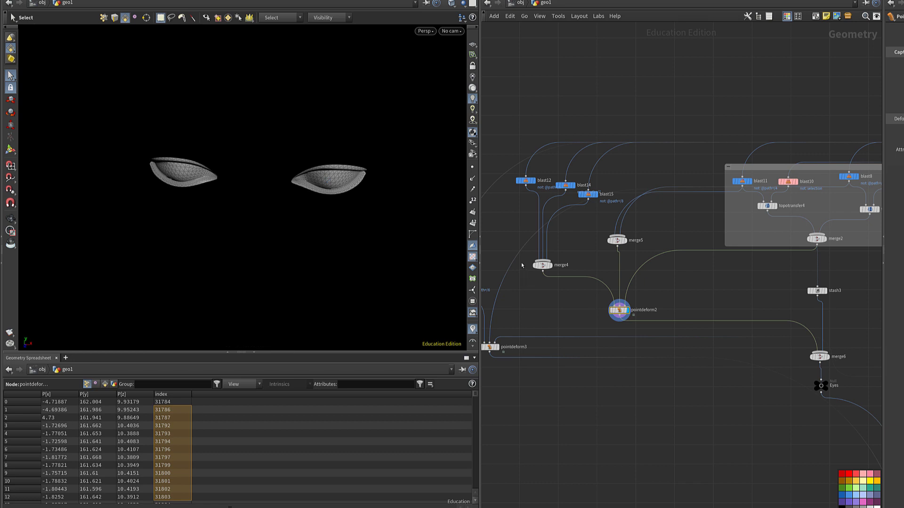
mouse_move(533, 266)
left_click_drag(594, 229, 870, 254)
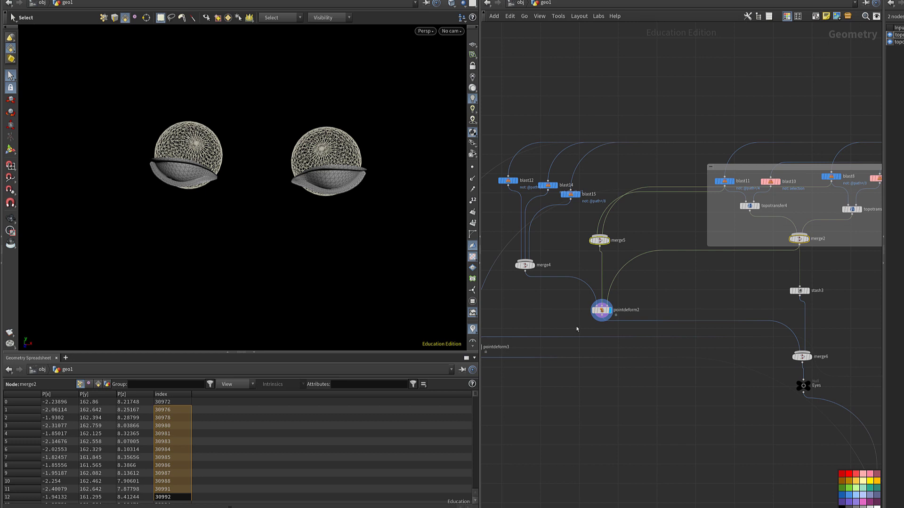
left_click(595, 312)
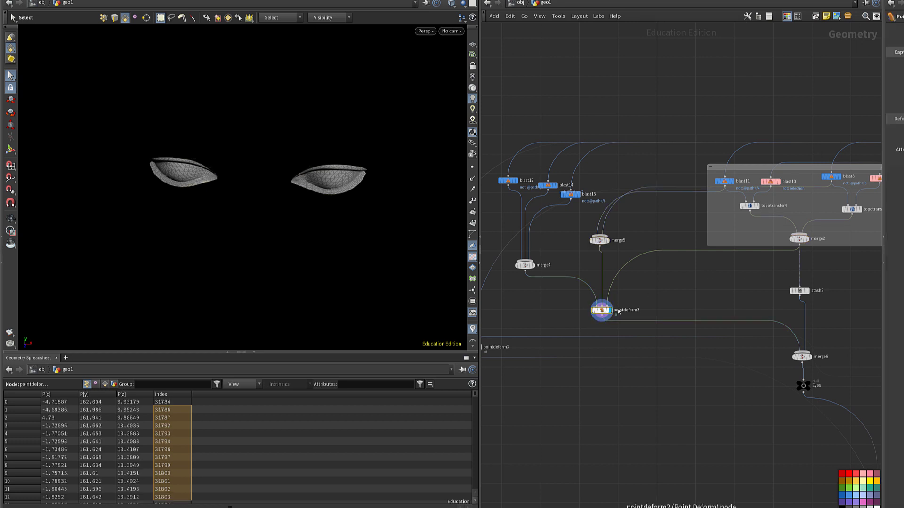
Display blast13 and examine the eyelash geometry from several angles
middle_click_drag(526, 313, 664, 275)
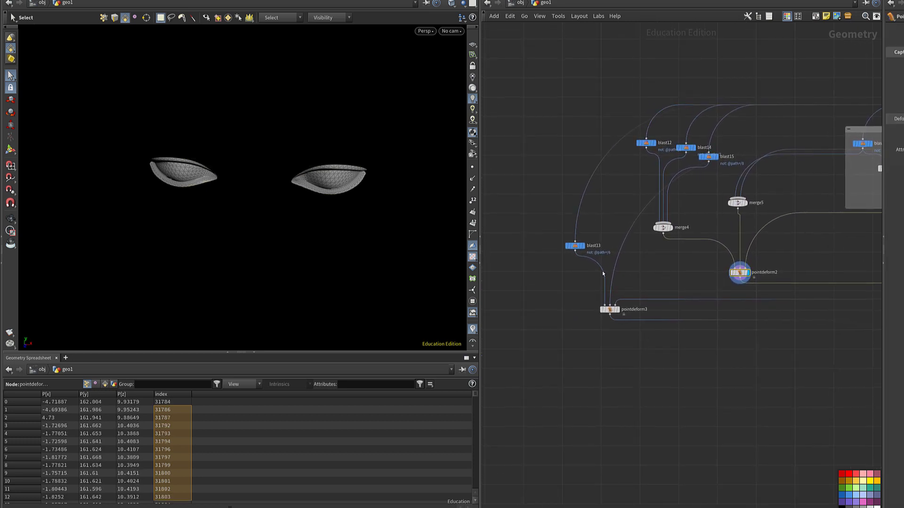
left_click(586, 250)
key("Escape")
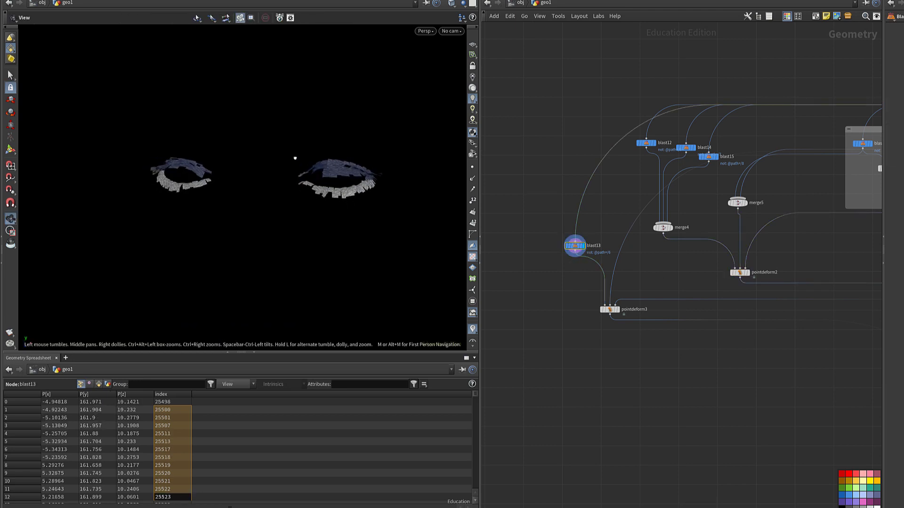
left_click_drag(295, 159, 245, 152)
key("s")
mouse_move(727, 277)
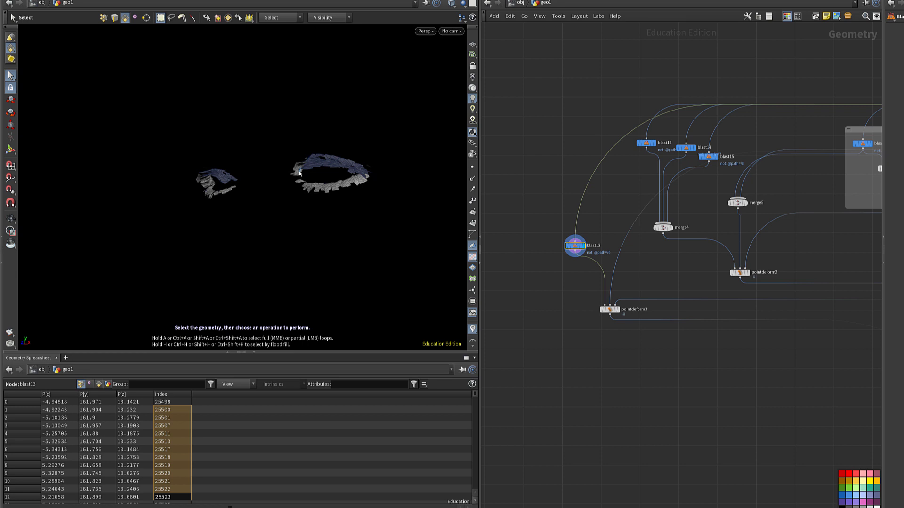
left_click_drag(250, 135, 298, 145, "alt")
right_click_drag(298, 146, 334, 155, "alt")
key("s")
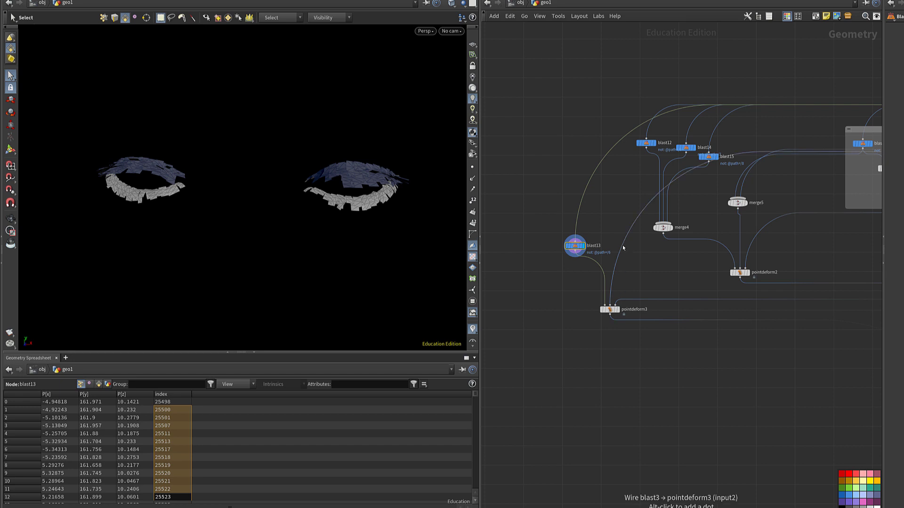
Display blast3 beside the Teeth network box and examine the whole MetaHuman head that drives the eyelash deformation
middle_click_drag(597, 249, 414, 269)
middle_click_drag(677, 266, 442, 262)
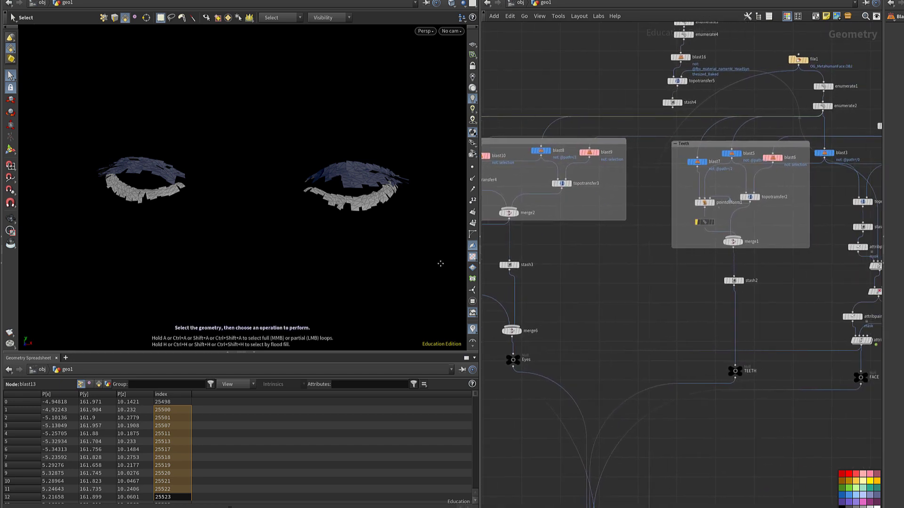
middle_click_drag(829, 157, 717, 160)
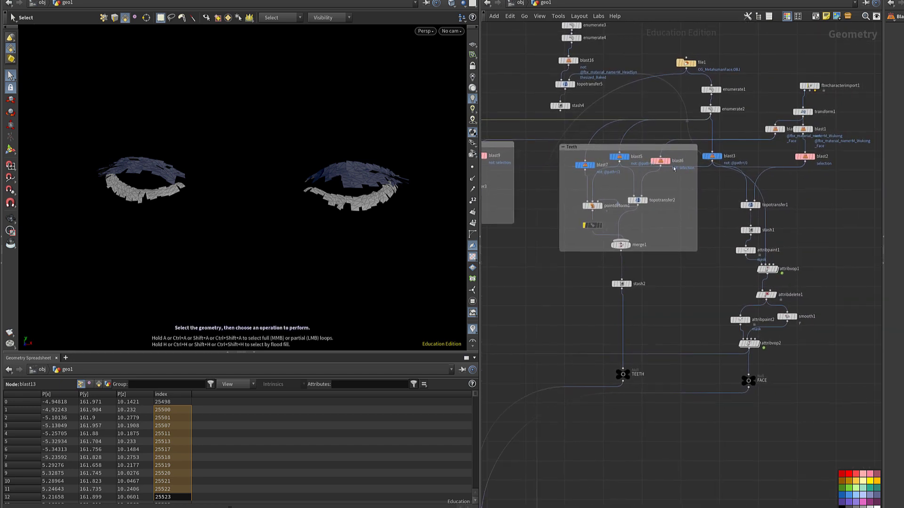
left_click(718, 159)
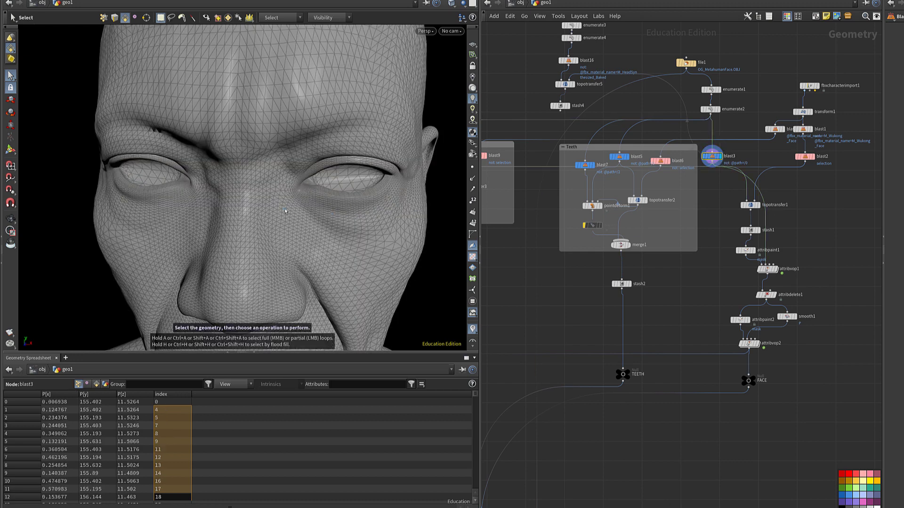
key("Escape")
left_click_drag(209, 217, 278, 230, "alt")
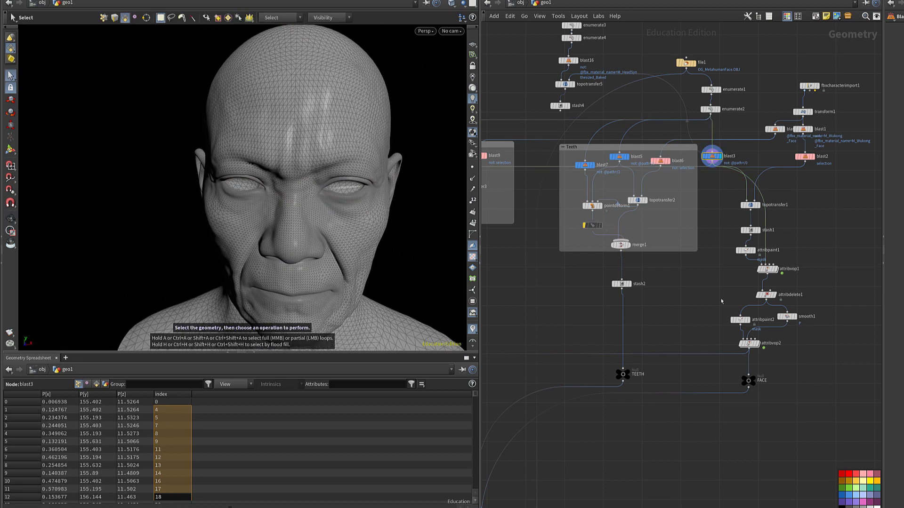
Alternate the display between attribvop2 and blast3 to compare the Wukong-shaped head with the original MetaHuman head
left_click(751, 348)
left_click(751, 347)
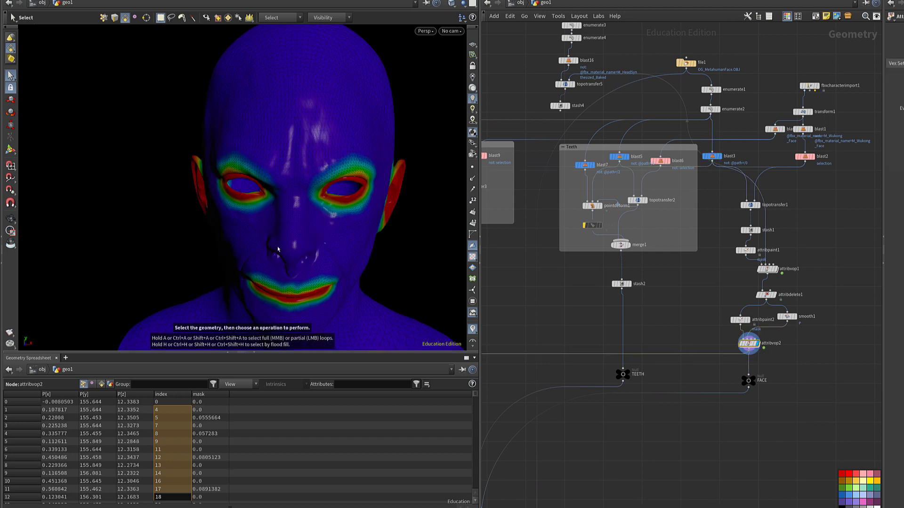
mouse_move(734, 321)
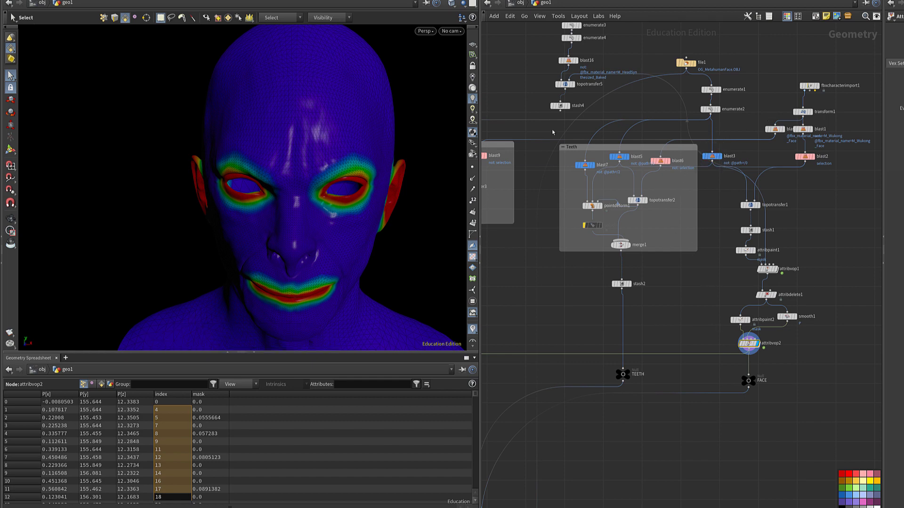
left_click(712, 156)
left_click(720, 157)
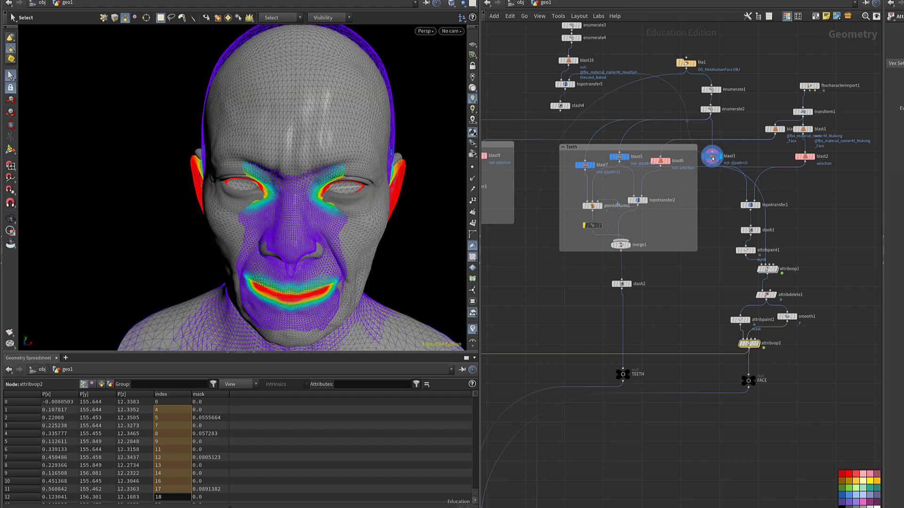
left_click(756, 344)
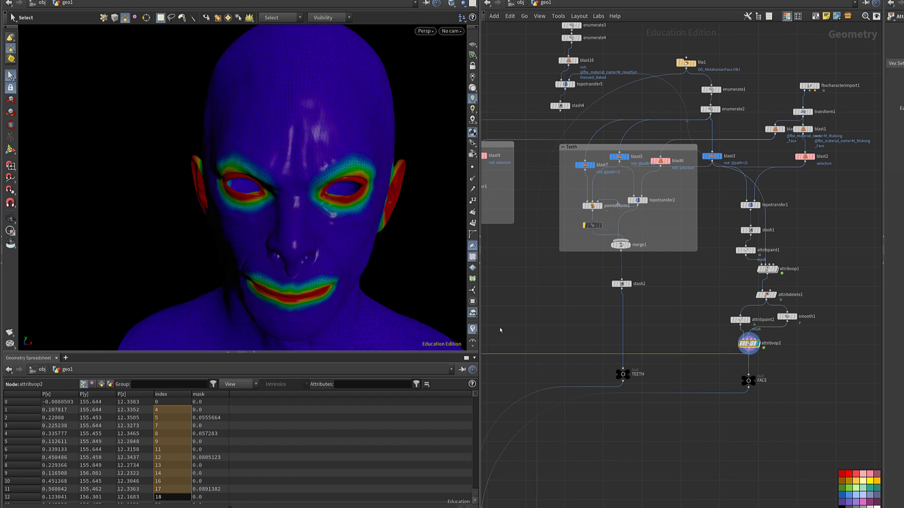
Display blast13 and pointdeform3 in turn to compare the original eyelashes with the deformed ones
middle_click_drag(501, 330, 784, 299)
middle_click_drag(552, 262, 797, 263)
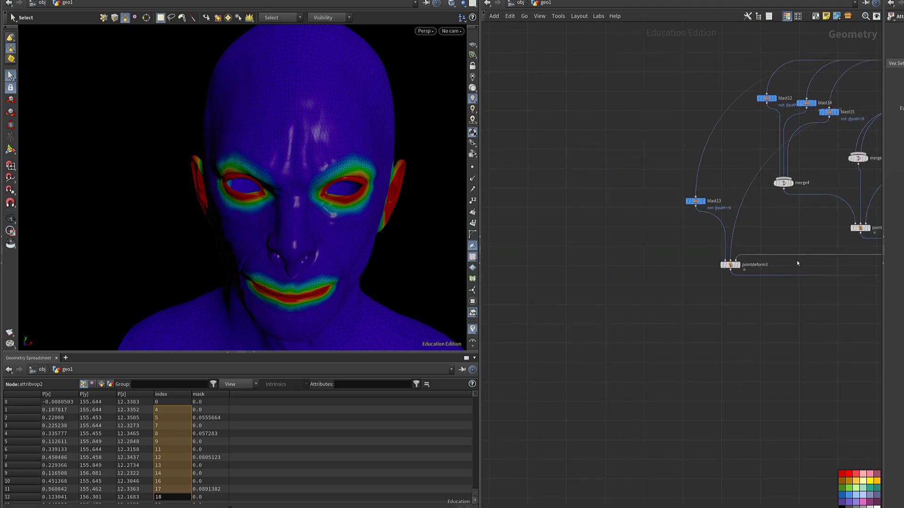
middle_click_drag(679, 227, 569, 226)
scroll(591, 227, "up", 5)
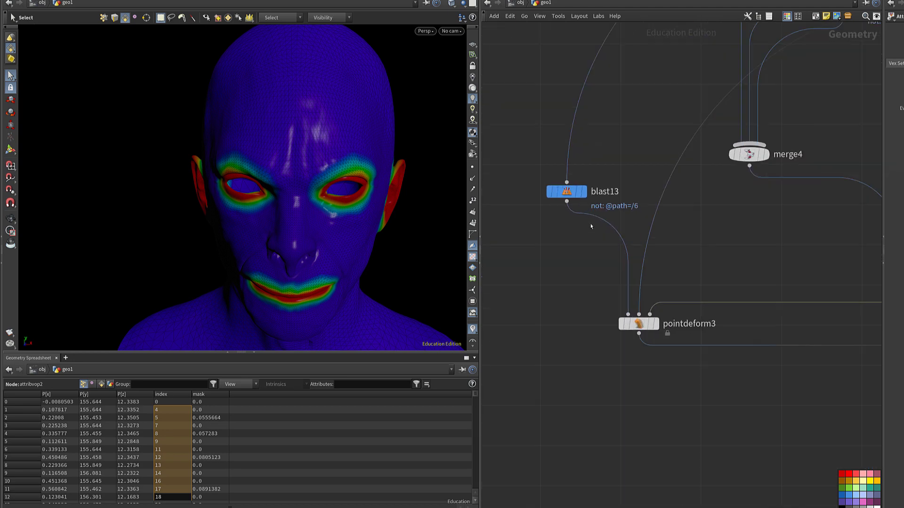
left_click(583, 192)
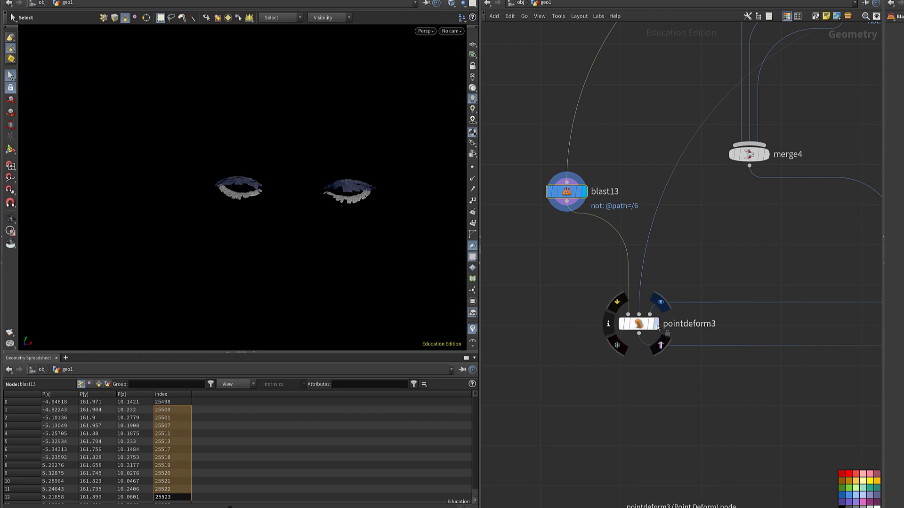
left_click(657, 325)
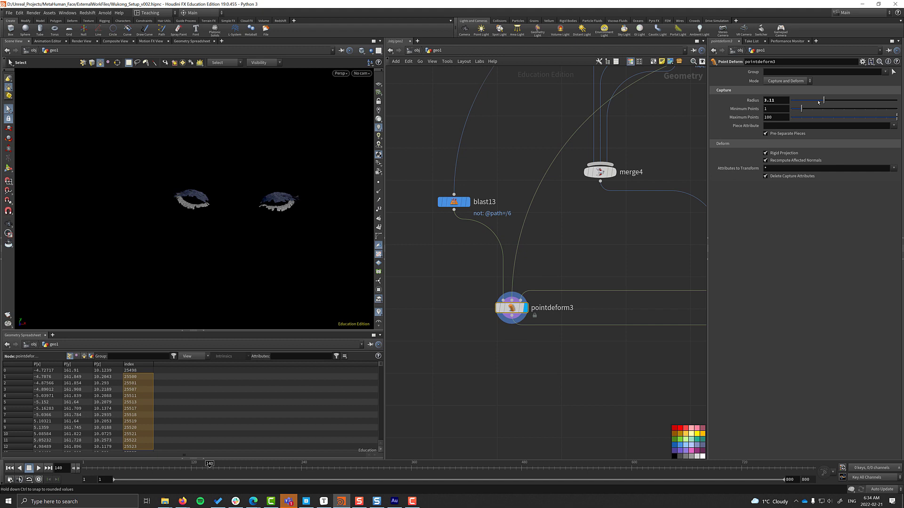
Examine the deformed eyelashes up close and set pointdeform3's capture radius to 3.31
key("alt")
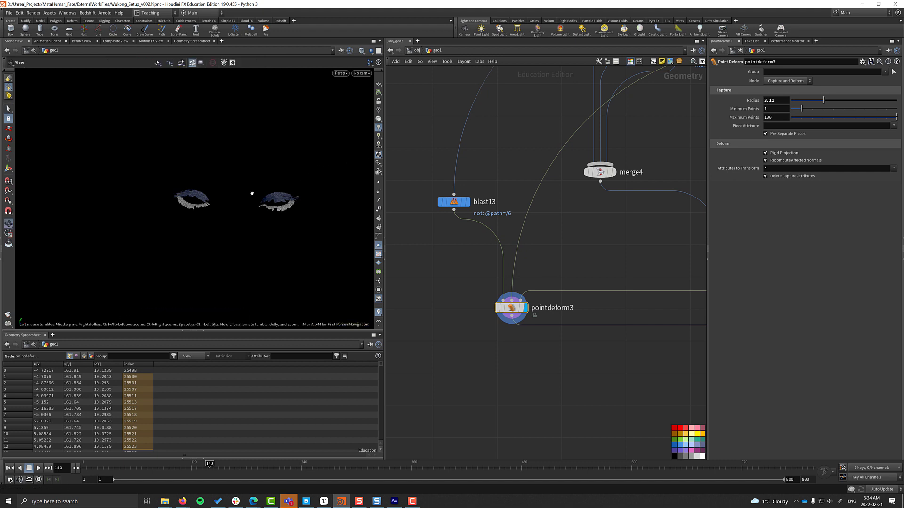
left_click_drag(252, 193, 314, 165)
key("s")
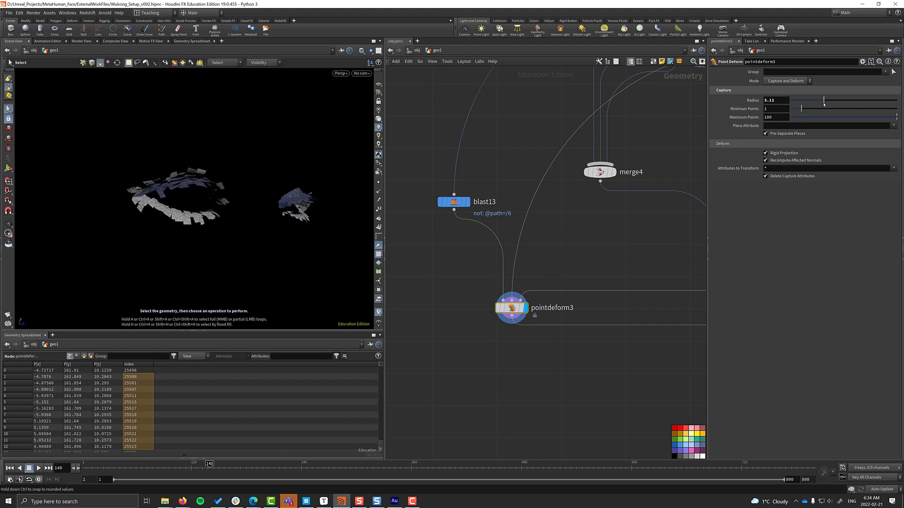
mouse_move(824, 102)
left_mouse_down()
mouse_move(781, 110)
mouse_move(826, 107)
left_mouse_up()
Display merge3 and examine the combined face, eyes, teeth and eyelashes, first around the eye and then on the whole head
middle_click_drag(649, 358, 466, 339)
scroll(466, 339, "up", 1)
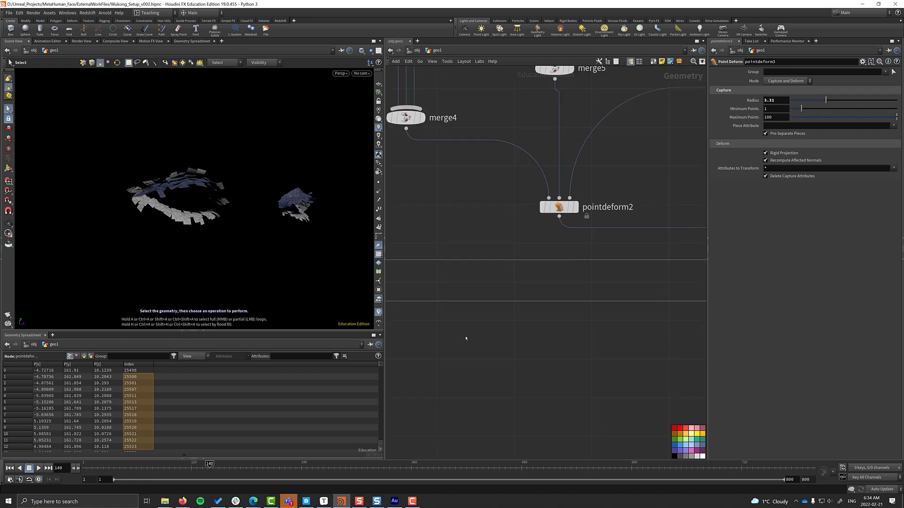
scroll(466, 339, "down", 6)
middle_click_drag(669, 414, 487, 292)
scroll(495, 306, "up", 1)
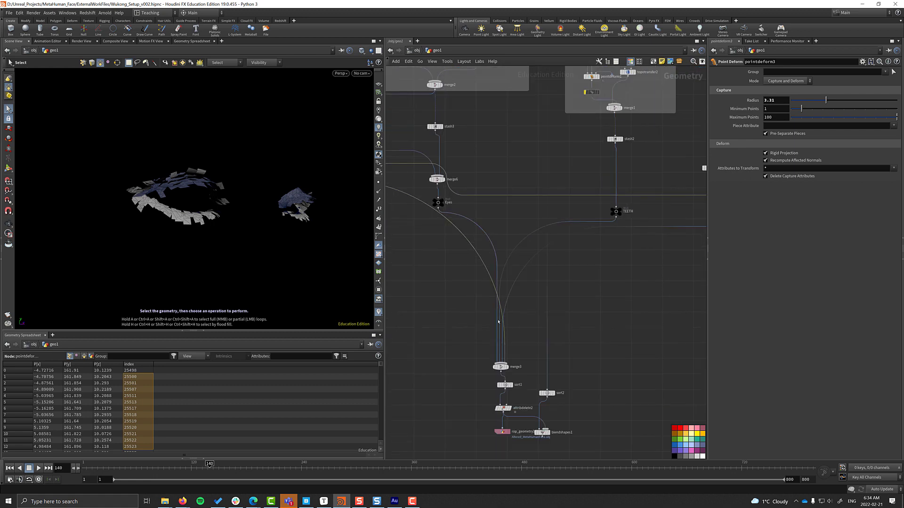
scroll(505, 368, "up", 4)
left_click(513, 350)
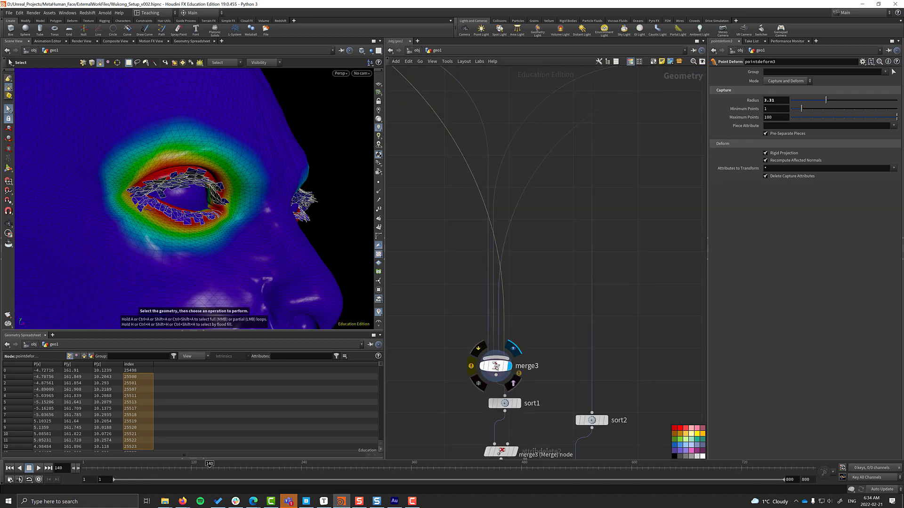
left_click(497, 366)
right_click_drag(183, 217, 87, 225, "alt")
left_click_drag(86, 226, 147, 226)
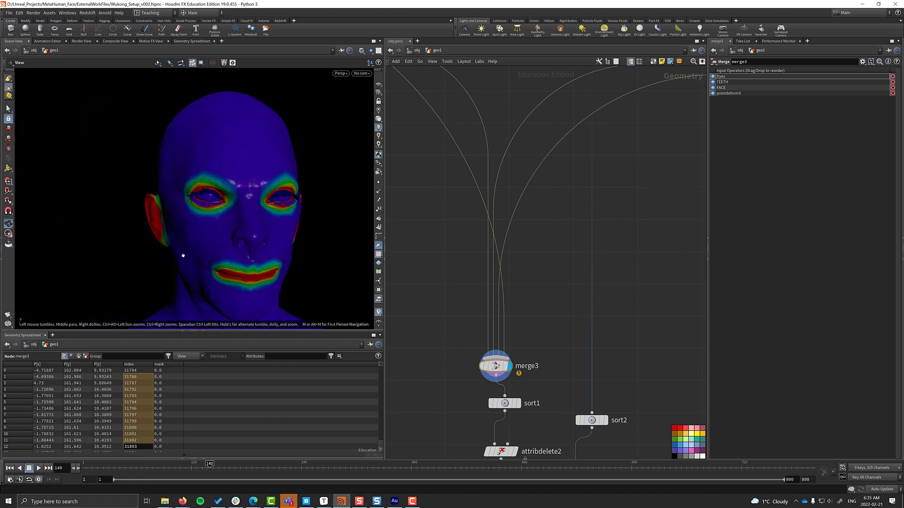
key("s")
Display attribdelete2 and review its point attributes setting, index mask
middle_click_drag(433, 389, 433, 305)
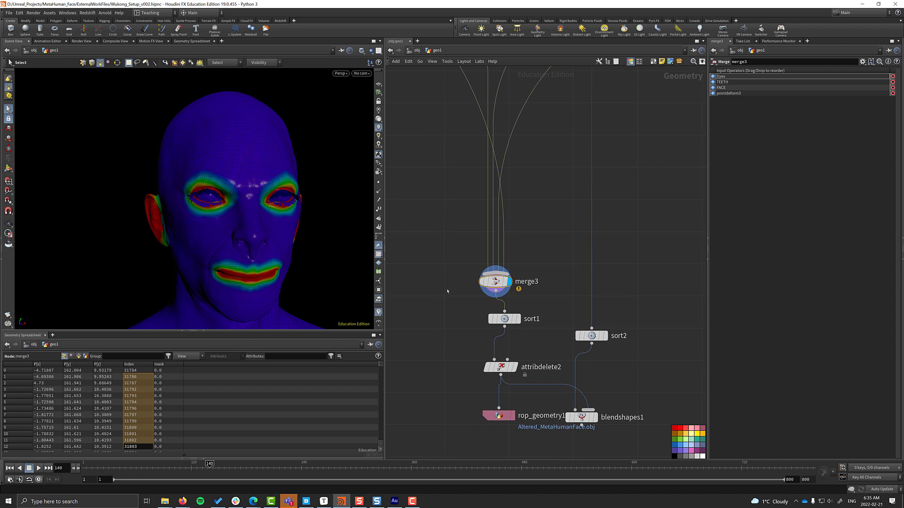
left_click(501, 368)
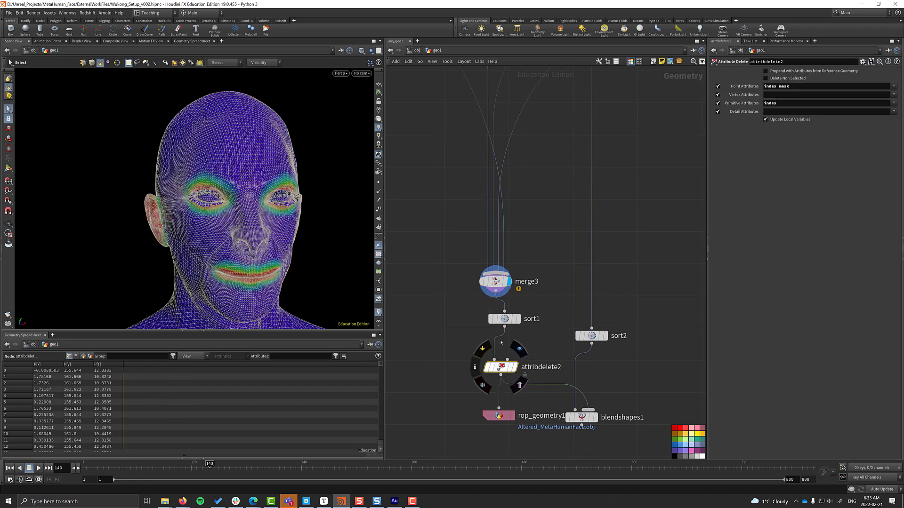
left_click(519, 349)
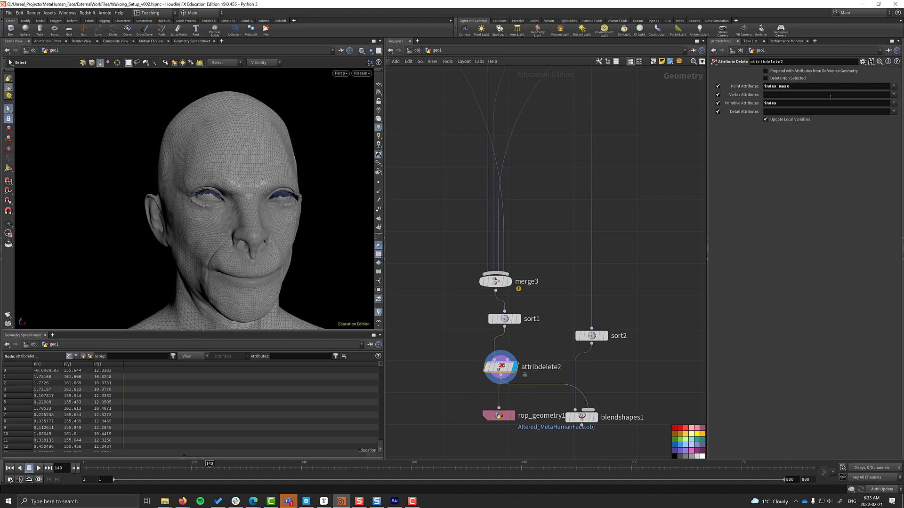
left_click_drag(779, 86, 764, 87)
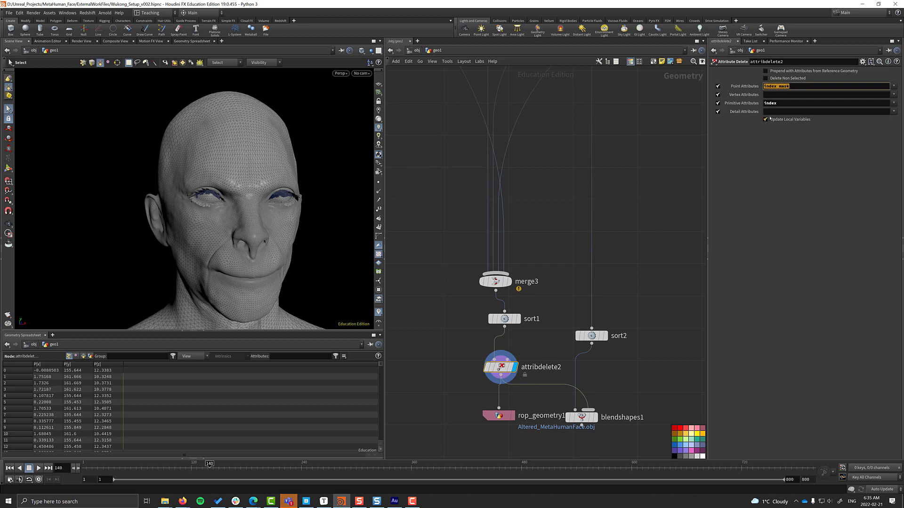
mouse_move(605, 337)
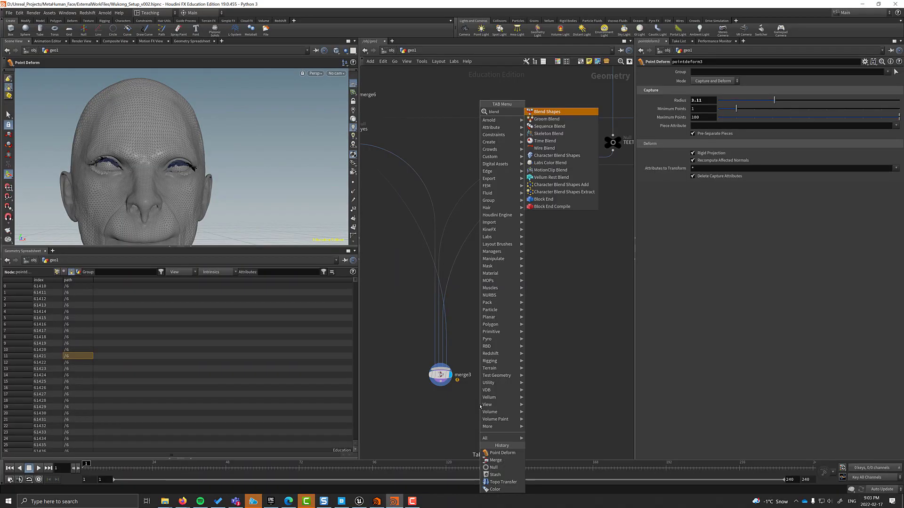
Place a Blend Shapes node below merge3, wiring merge3 into its first input and file1 into its second
left_click(543, 112)
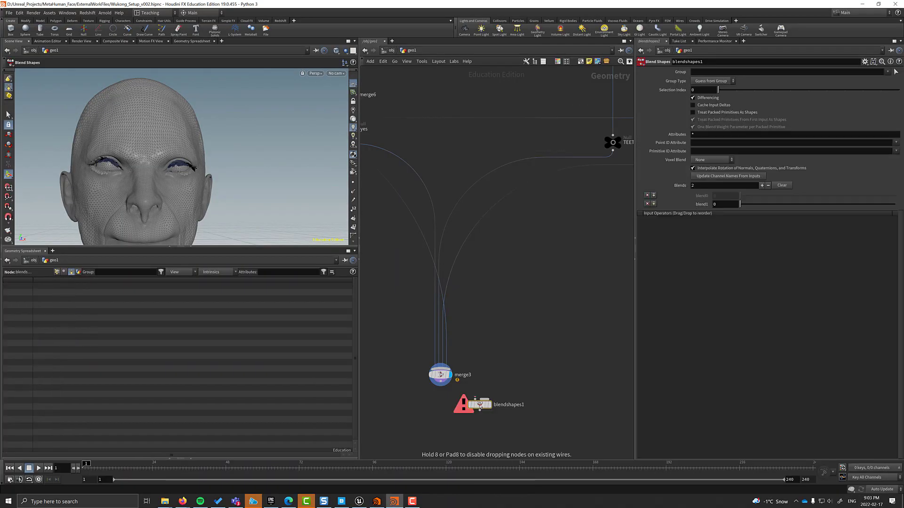
left_click(466, 399)
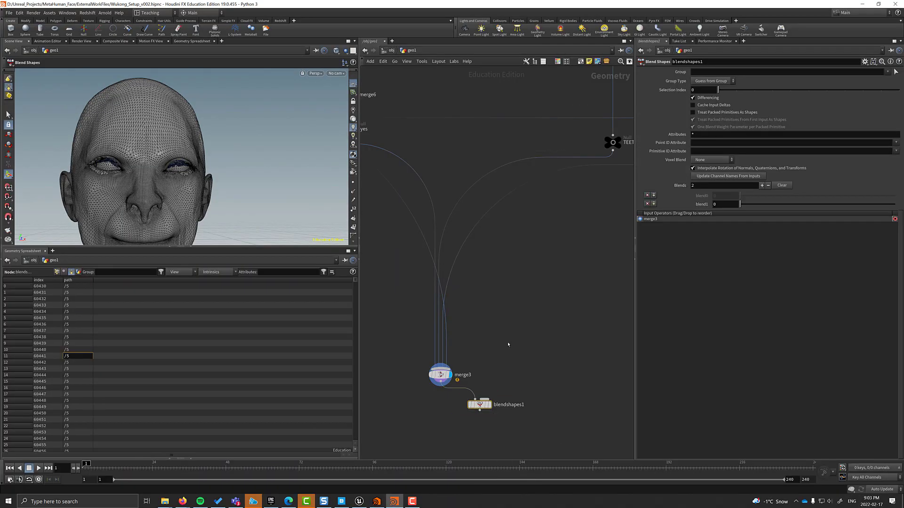
scroll(509, 343, "down", 3)
middle_click_drag(555, 188, 508, 353)
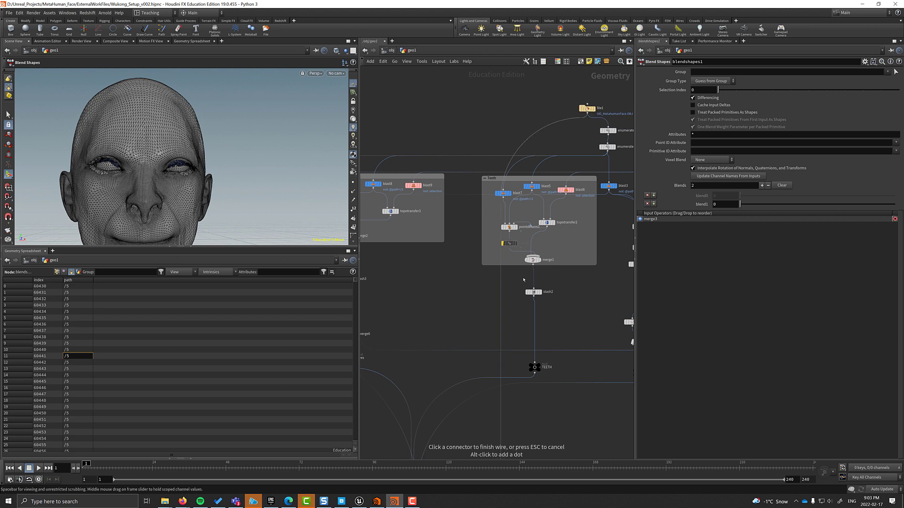
middle_click_drag(488, 404, 500, 235)
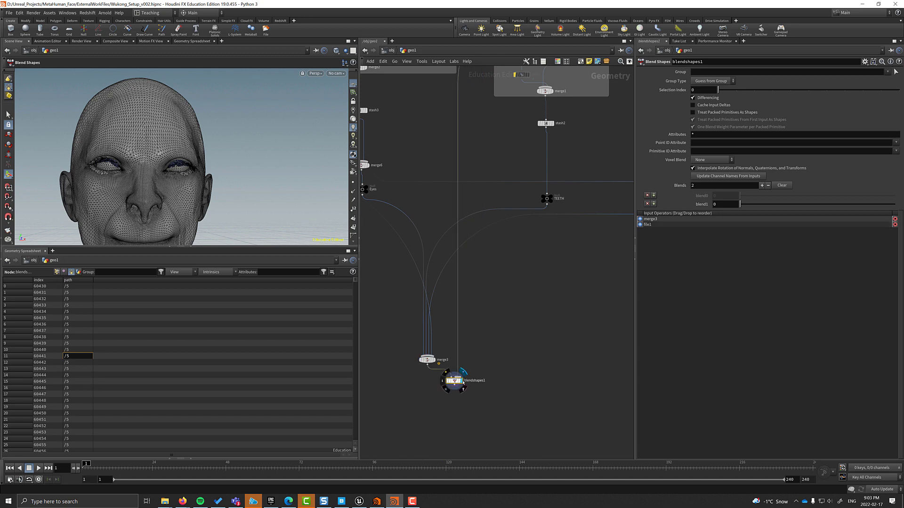
Display blendshapes1 and test blend1 up to 1 in an enlarged viewport to check the point order
left_click(464, 377)
left_click_drag(741, 204, 894, 204)
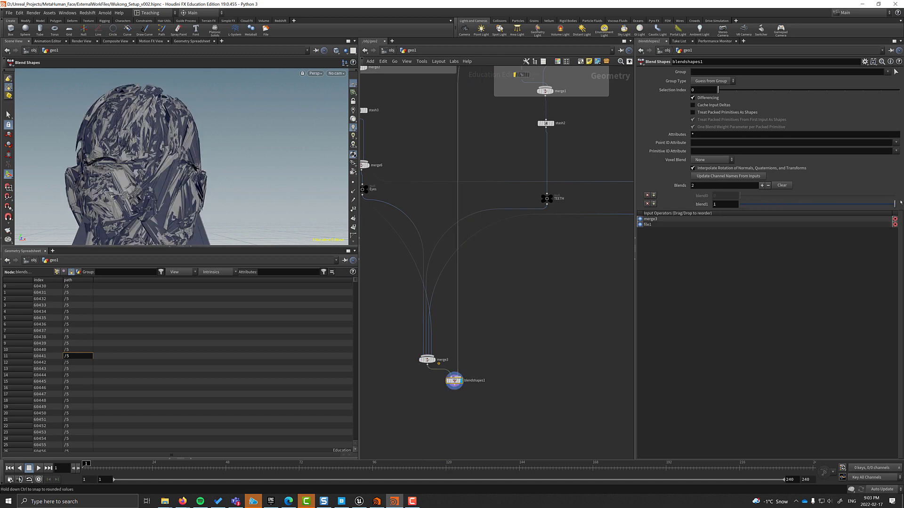
left_click_drag(244, 245, 244, 357)
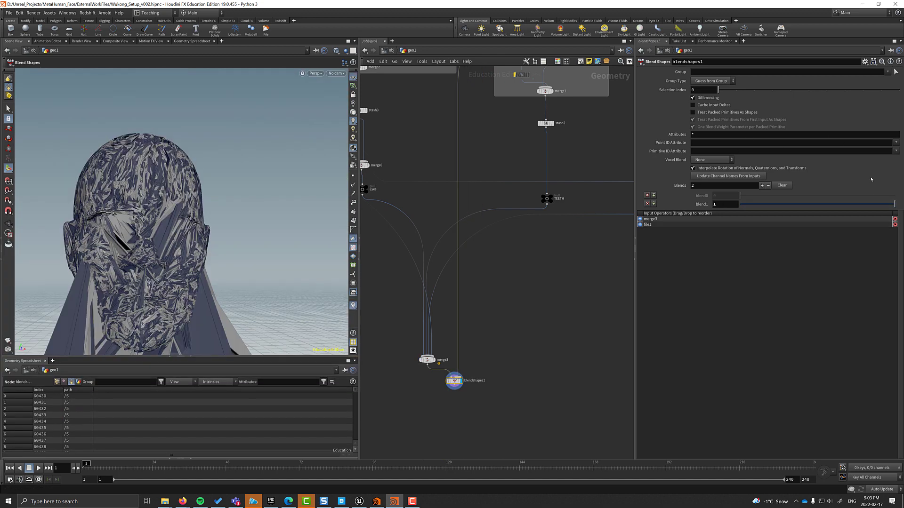
mouse_move(893, 206)
left_mouse_down()
mouse_move(696, 211)
mouse_move(891, 210)
left_mouse_up()
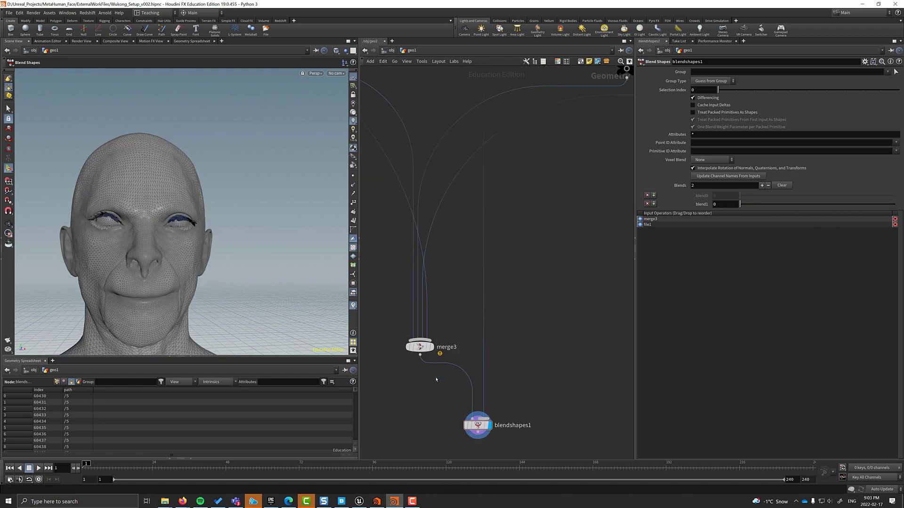
Insert a Sort node between merge3 and blendshapes1, sorting points by the index attribute and primitives by attribute
left_click(436, 380)
left_click(436, 378)
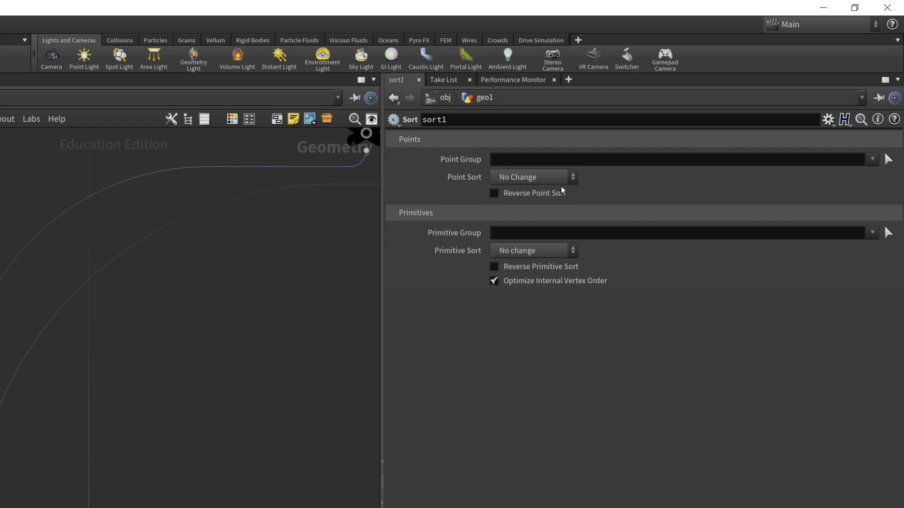
left_click(542, 177)
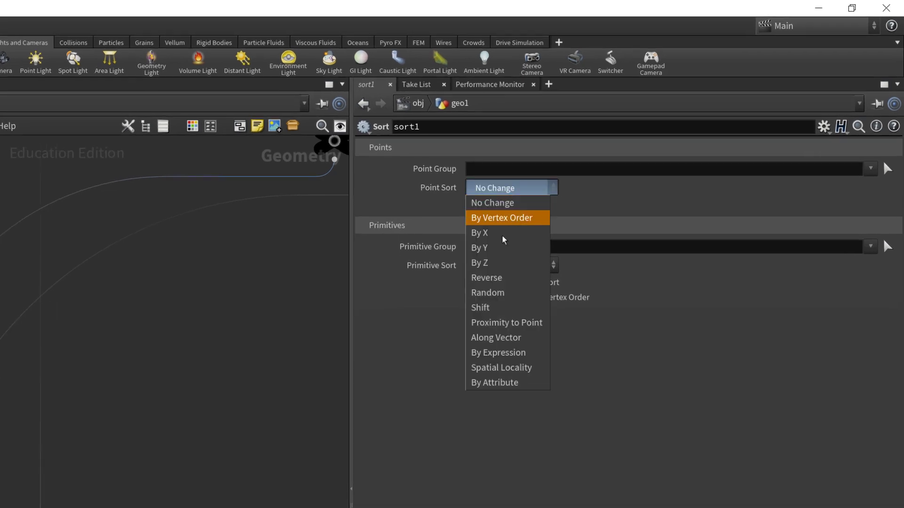
left_click(517, 361)
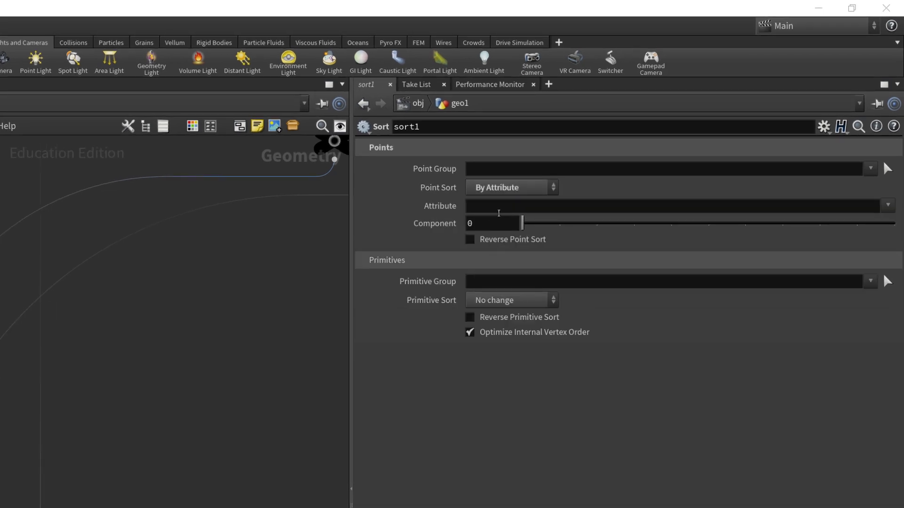
left_click(887, 205)
left_click(870, 281)
left_click(492, 301)
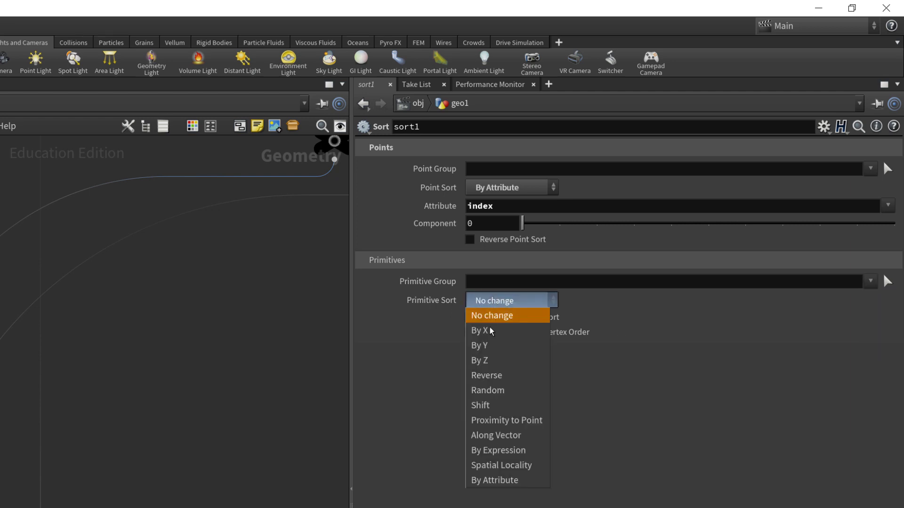
left_click(493, 482)
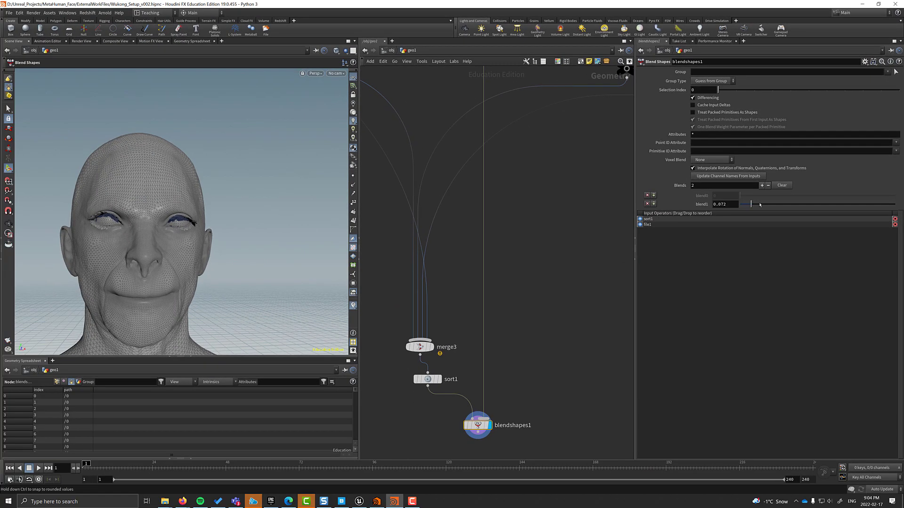
Test the blend1 amount on blendshapes1 and view the morph between the two heads from another angle
left_click_drag(760, 205, 734, 226)
scroll(174, 221, "down", 4)
left_click_drag(165, 221, 197, 223, "alt")
scroll(181, 221, "up", 4)
left_click_drag(771, 206, 652, 210)
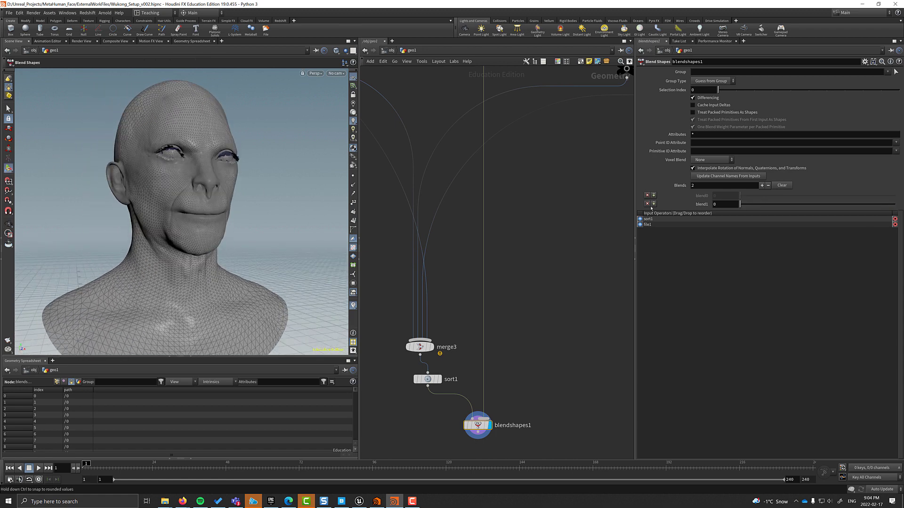
Rearrange the nodes around sort1 and add an Attribute Delete node fed by sort1's output
middle_click_drag(480, 457, 472, 399)
left_click(420, 313)
middle_click_drag(412, 342, 455, 347)
right_click(463, 325)
type("attd")
key("Return")
left_click(461, 361)
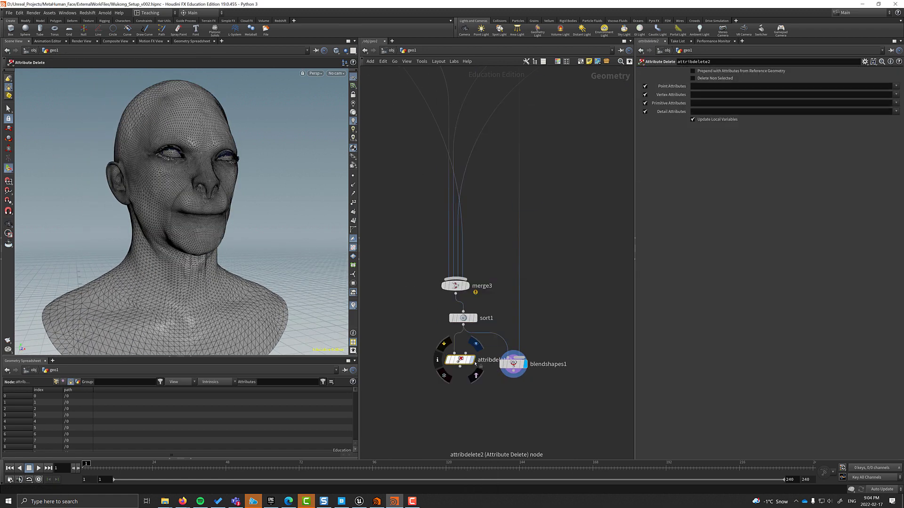
Display attribdelete2 and set it to delete the index and mask point attributes and the index primitive attribute
left_click(472, 360)
left_click(881, 102, "ctrl")
left_click(879, 108)
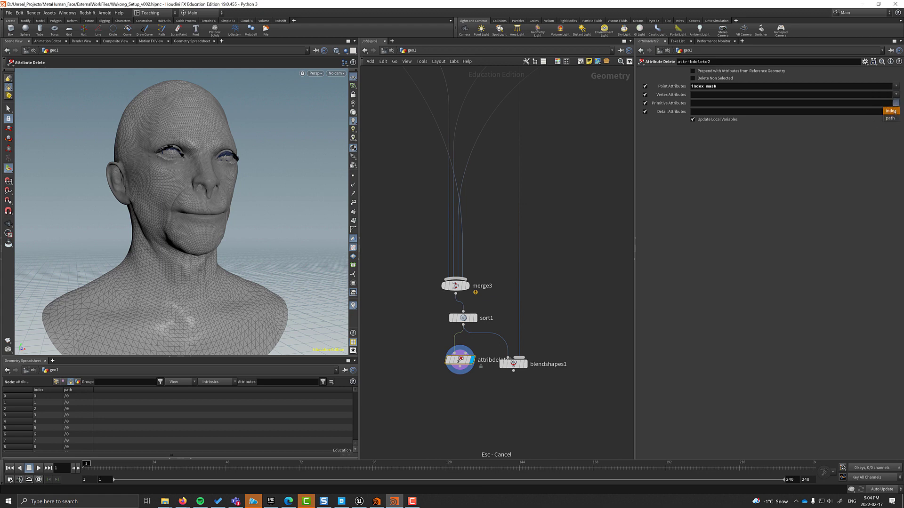
Add a ROP Geometry Output node after attribdelete2 and open the file chooser for its output file
right_click(459, 367)
type("rop")
key("Return")
left_click(458, 402)
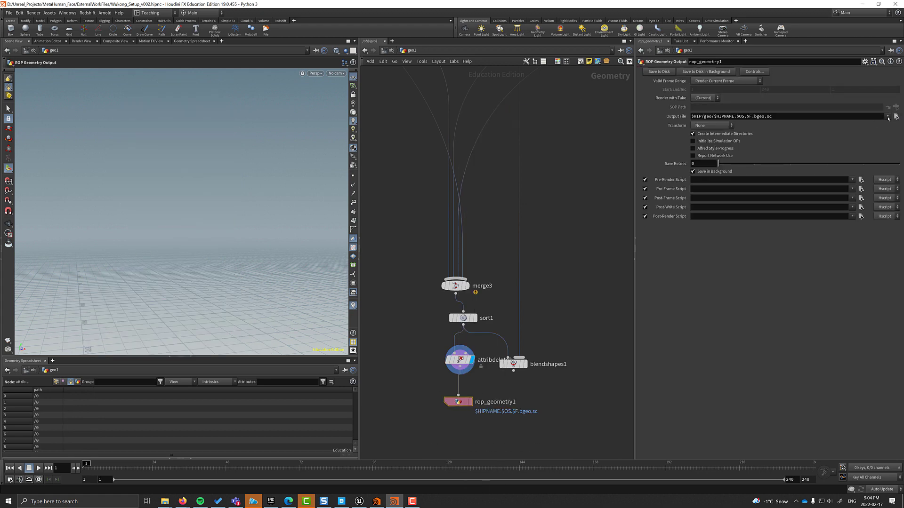
left_click(895, 116)
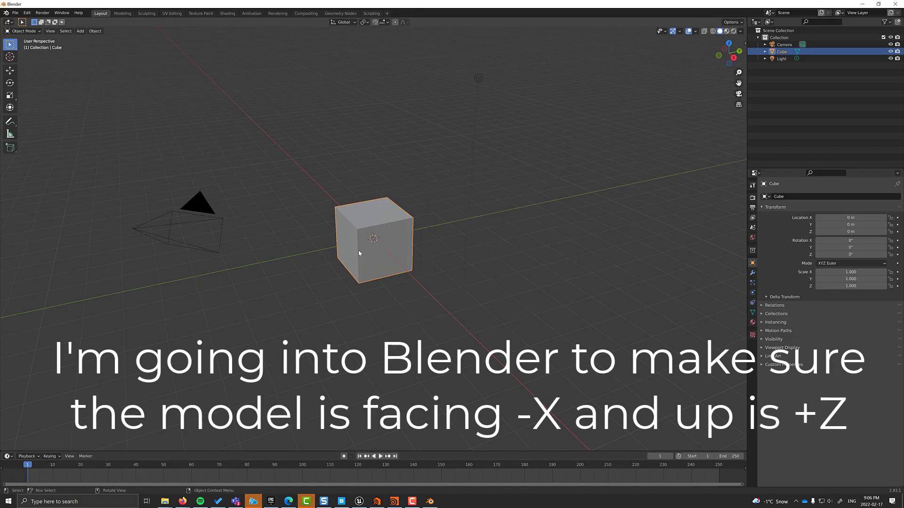
Switch to Blender, delete the default cube and open the MetaHuman_Face\ExternalWorkFiles folder for an OBJ import
key("Delete")
left_click(15, 13)
mouse_move(29, 105)
left_click(117, 150)
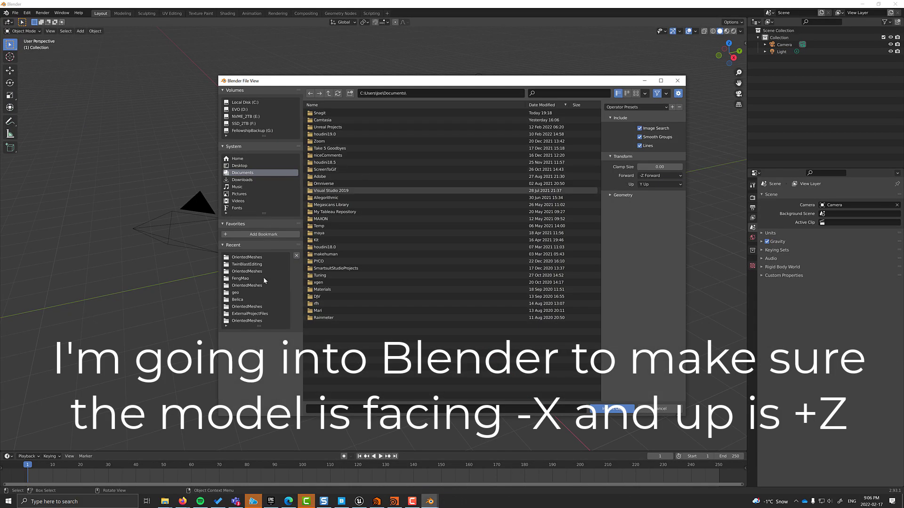
left_click(246, 109)
double_click(320, 114)
double_click(322, 114)
double_click(325, 114)
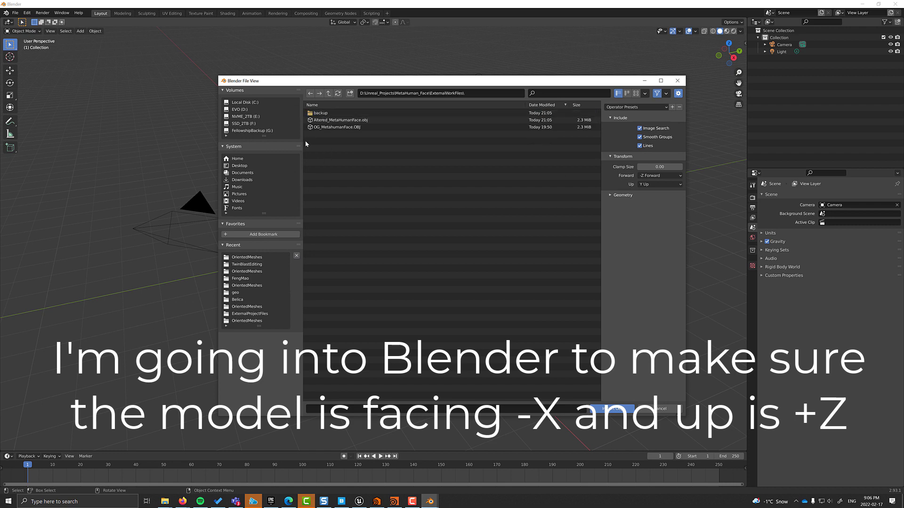
Import OG_MetahumanFace.OBJ with the forward axis set to -X and view the head from behind
left_click(336, 128)
left_click(661, 175)
left_click(653, 210)
left_click(607, 409)
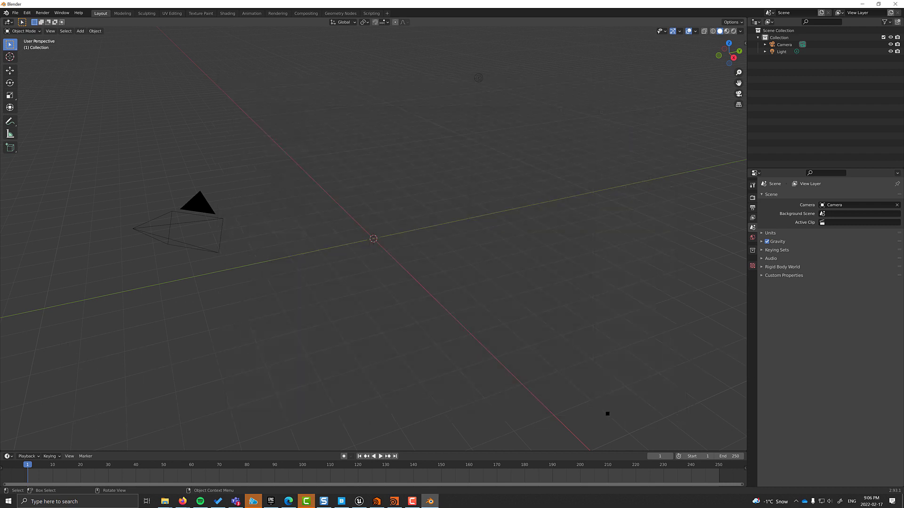
middle_click_drag(606, 413, 586, 163)
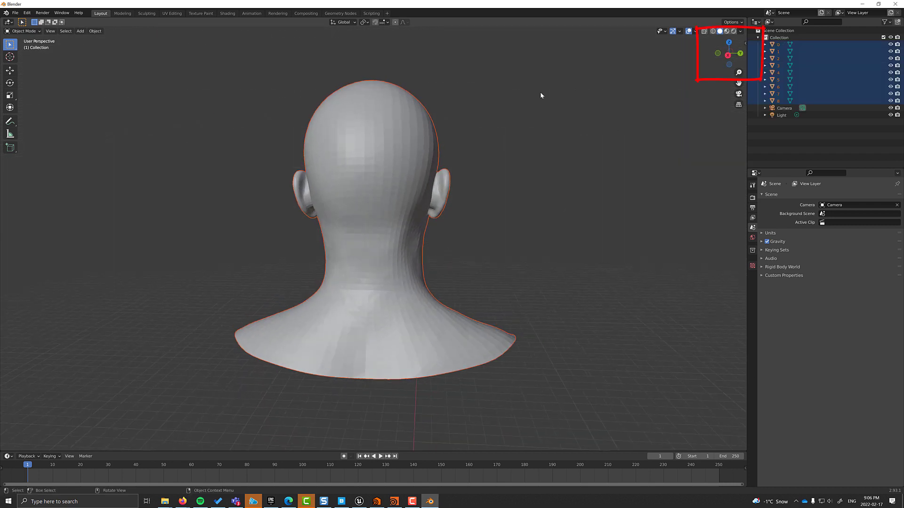
Start an OBJ export and create a folder named Oriented_Meshes inside ExternalWorkFiles as its destination
left_click(15, 13)
mouse_move(29, 114)
left_click(121, 189)
left_click(248, 257)
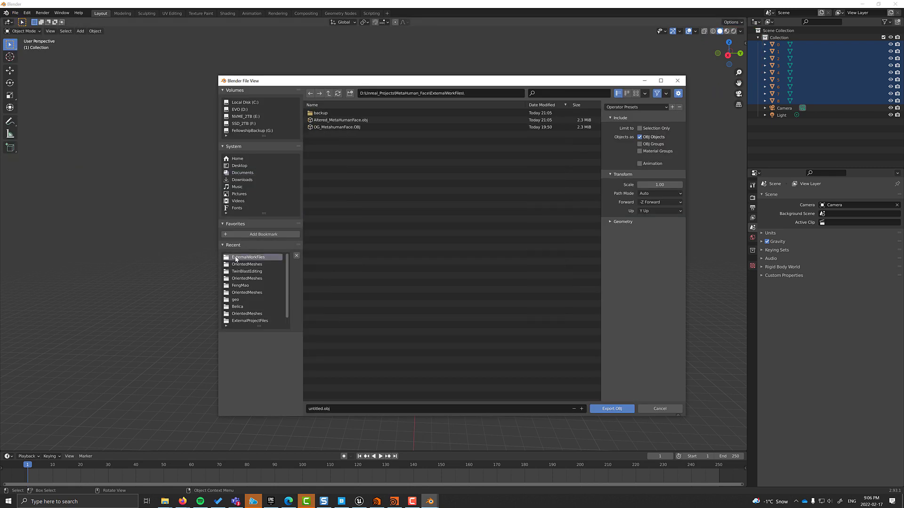
left_click(349, 93)
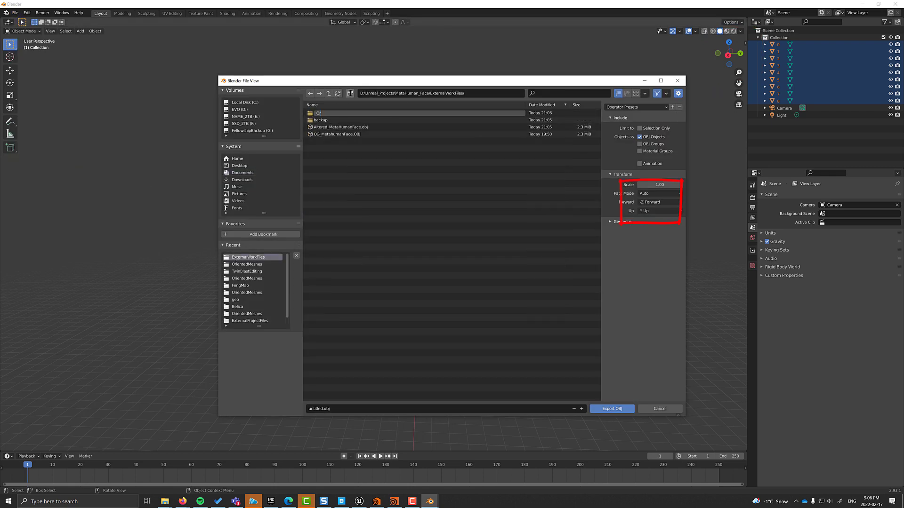
type("Oriented_Meshes")
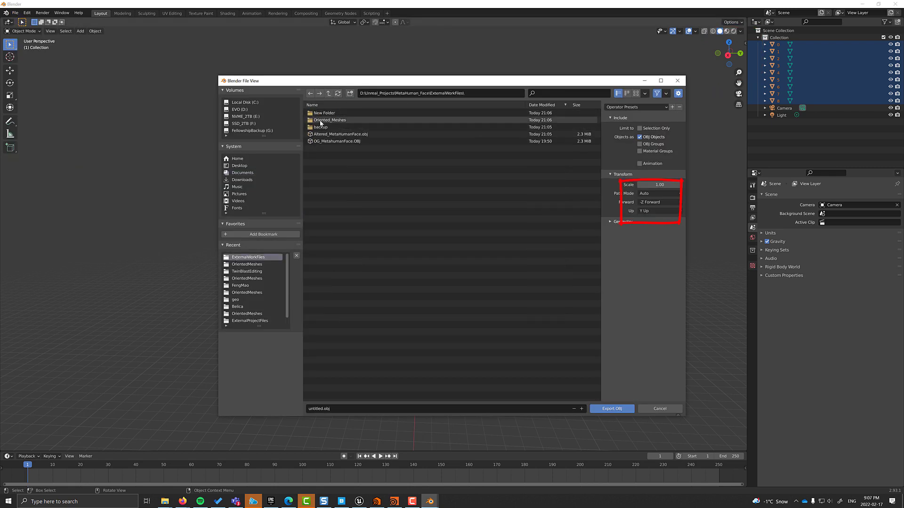
key("Return")
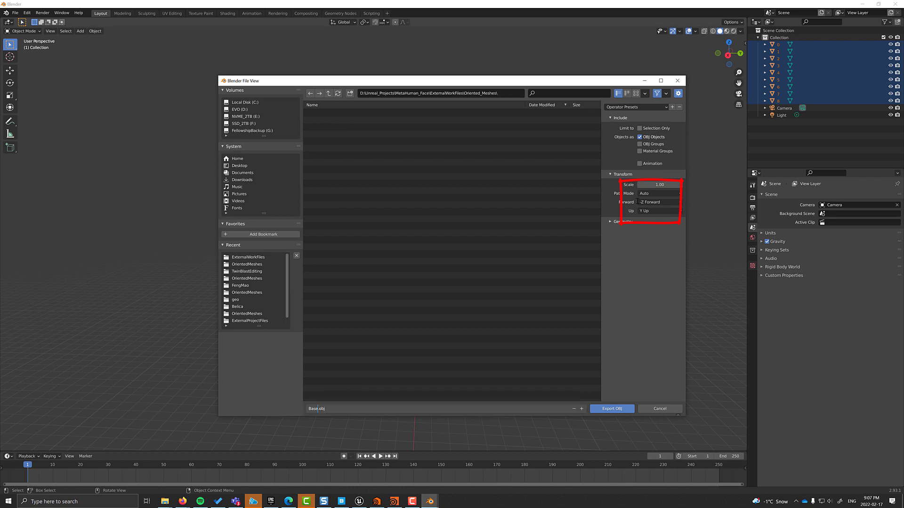
Export the original head as Base.obj into Oriented_Meshes with -X Forward and Z Up
left_click(676, 203)
left_click(652, 238)
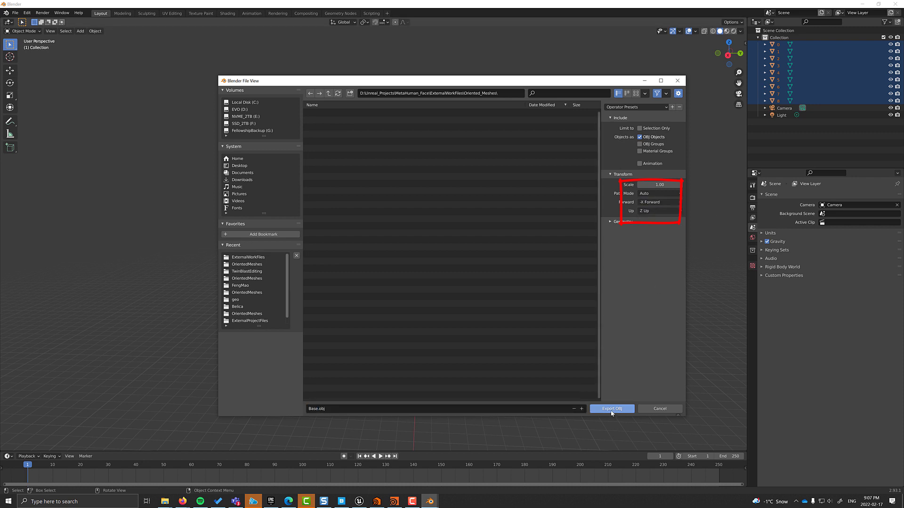
left_click(610, 408)
Delete the original head from the scene and import Altered_MetaHumanFace.obj with -X Forward and Y Up
key("Delete")
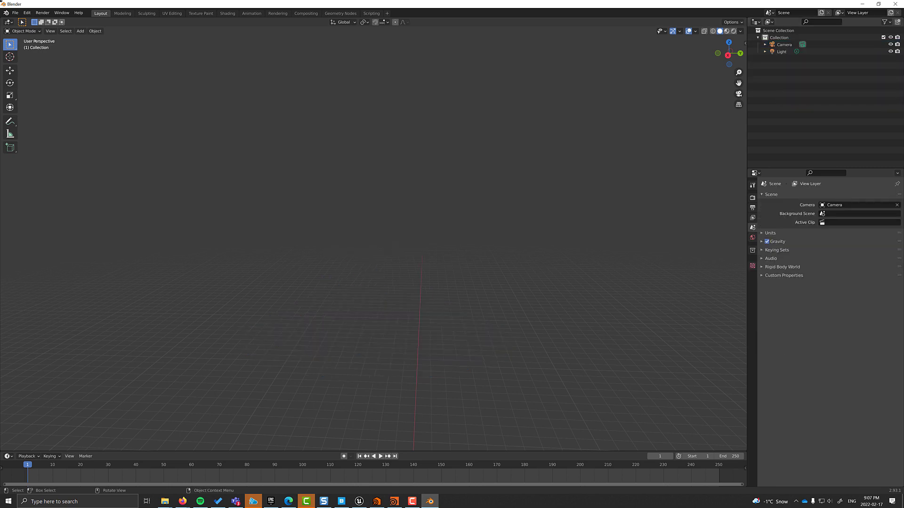
left_click(15, 12)
mouse_move(28, 108)
left_click(103, 171)
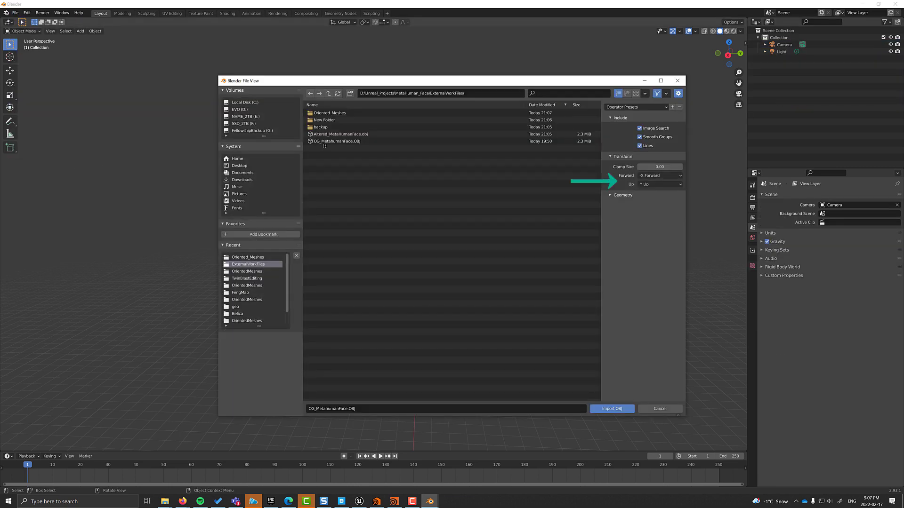
double_click(328, 134)
Export the altered head as Target.obj into Oriented_Meshes with -X Forward and Z Up, then close Blender
left_click(15, 13)
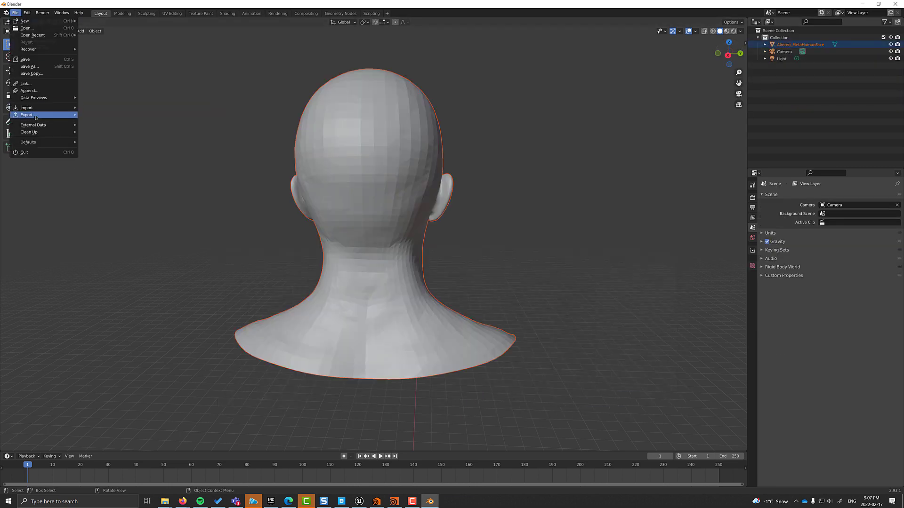
mouse_move(28, 115)
left_click(172, 195)
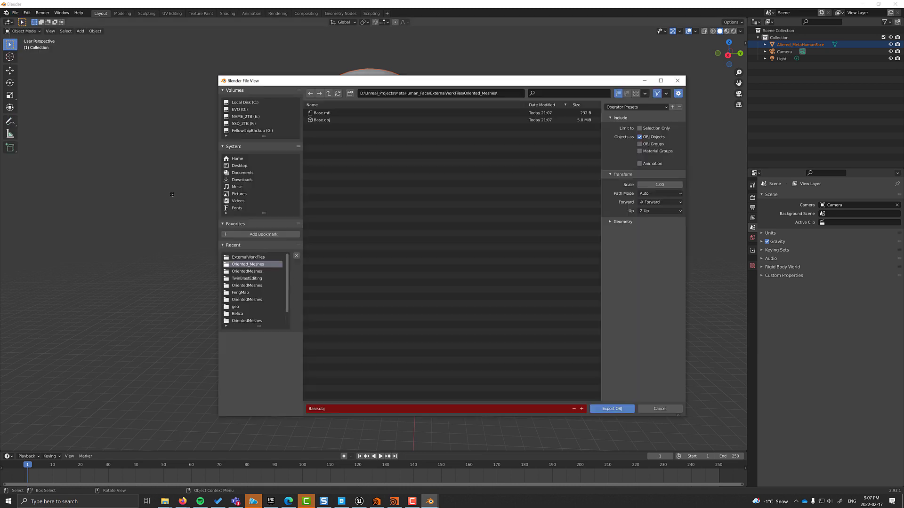
double_click(314, 408)
type("TTarget")
key("Return")
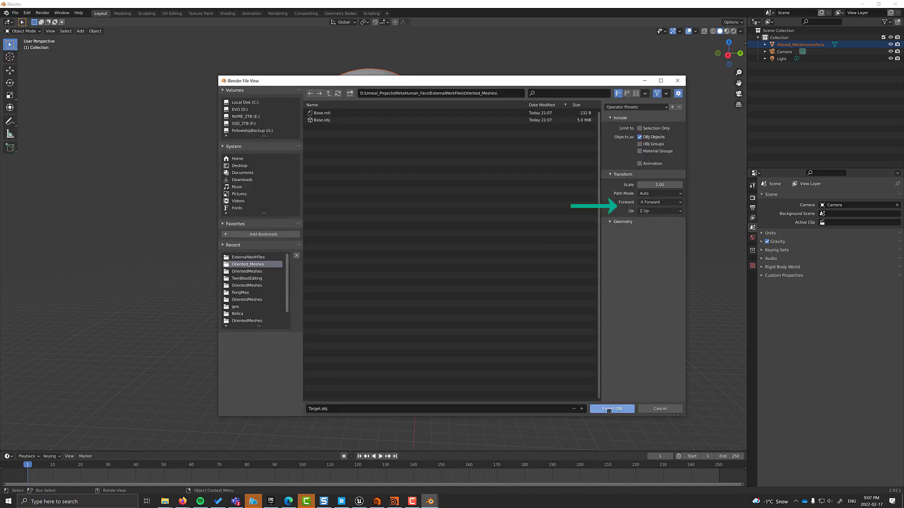
left_click(894, 3)
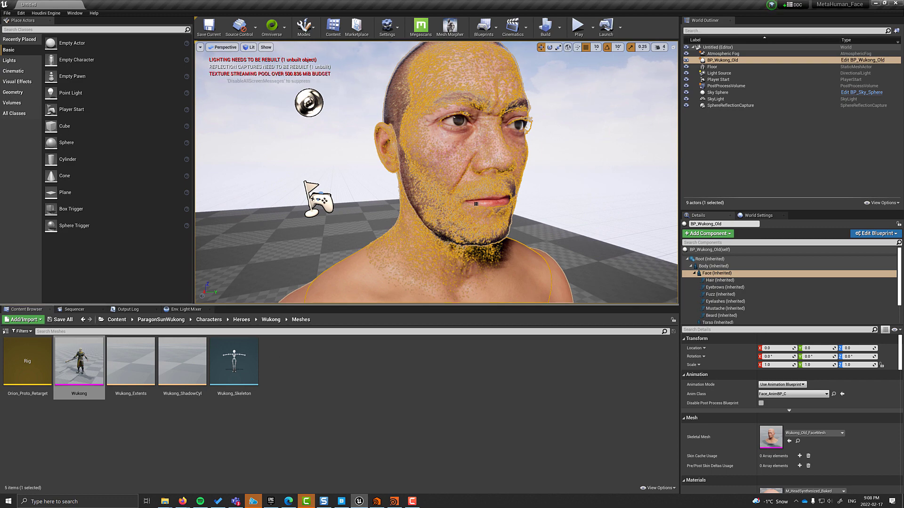
In Unreal Editor, locate the Face component's skeletal mesh Wukong_Old_FaceMesh in the content and open it in Mesh Morpher
left_click(712, 273)
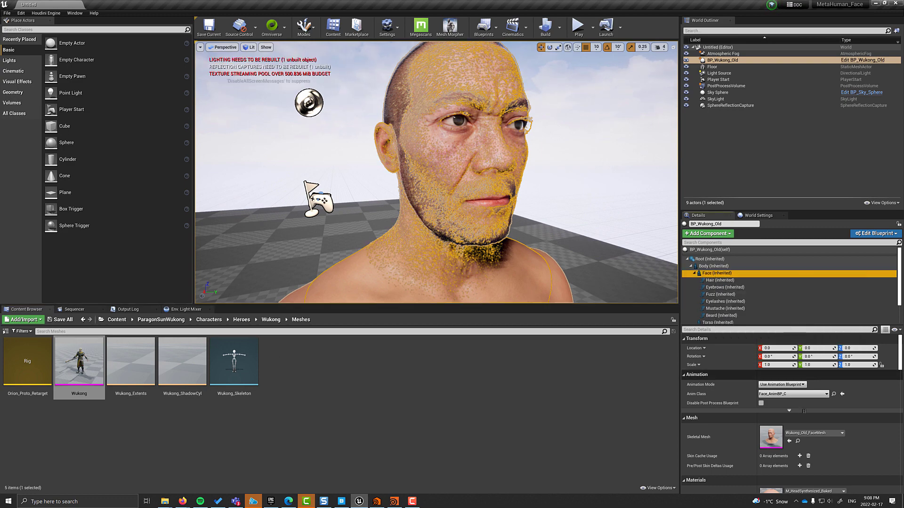
left_click(797, 441)
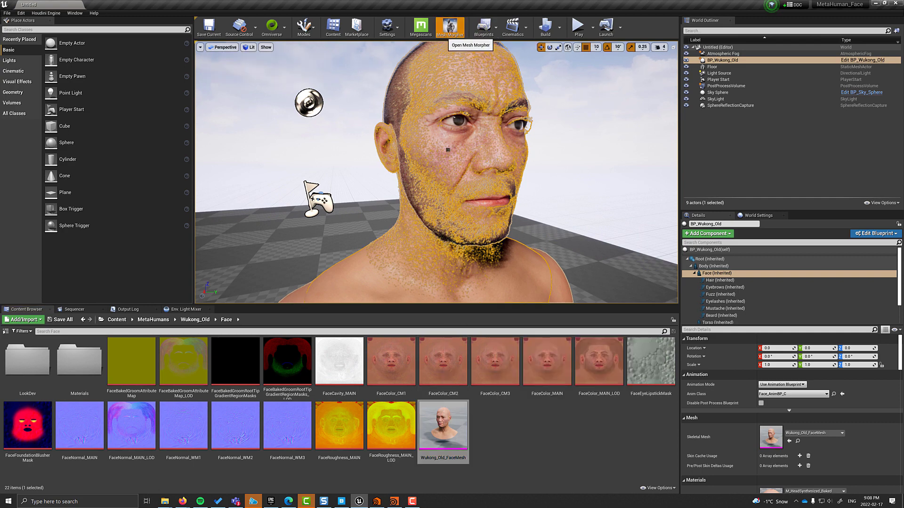
left_click(449, 26)
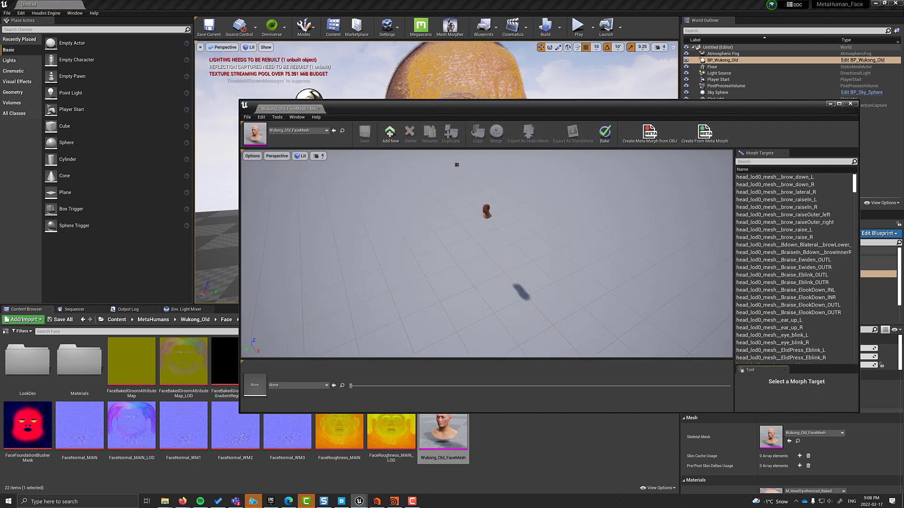
Create a morph target named Wukong from the oriented base and morphed OBJ files, with X scaling -1 and threshold 0.00001
left_click(281, 117)
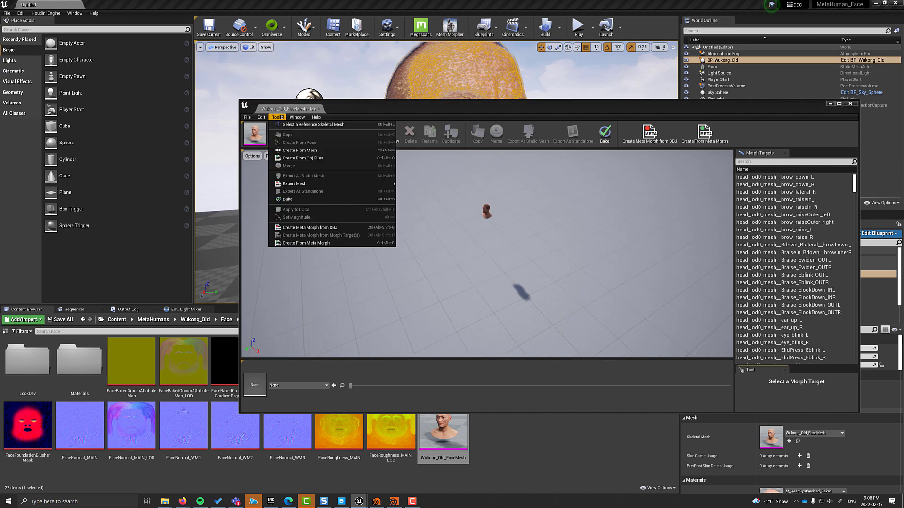
left_click(299, 159)
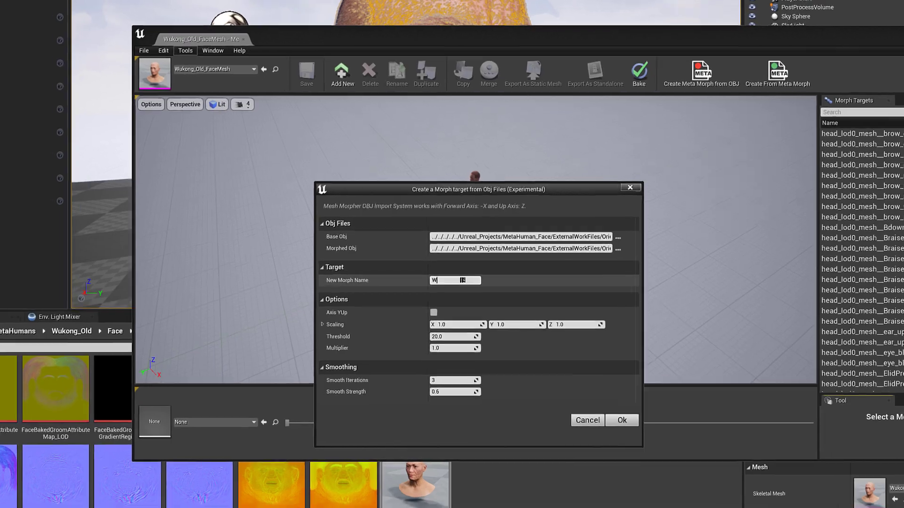
left_click(465, 315)
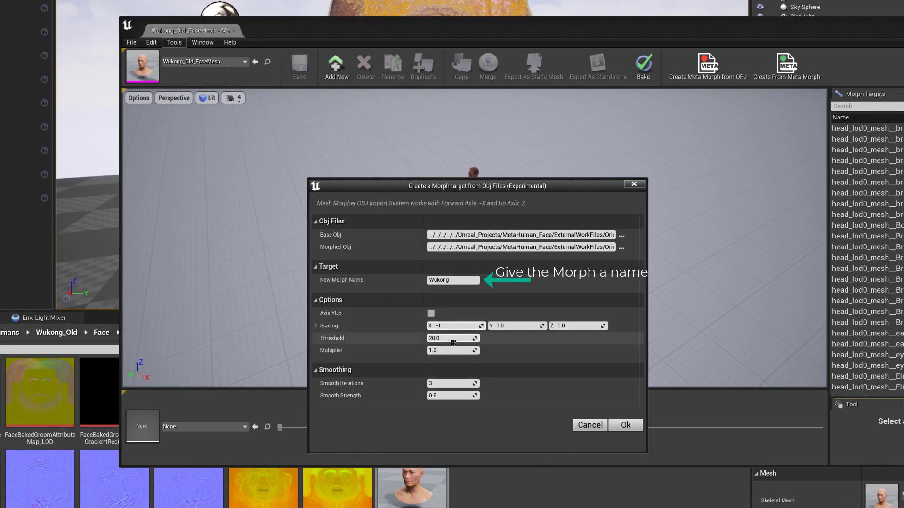
left_click(453, 339)
key("BackSpace")
type(".00001")
left_click(625, 424)
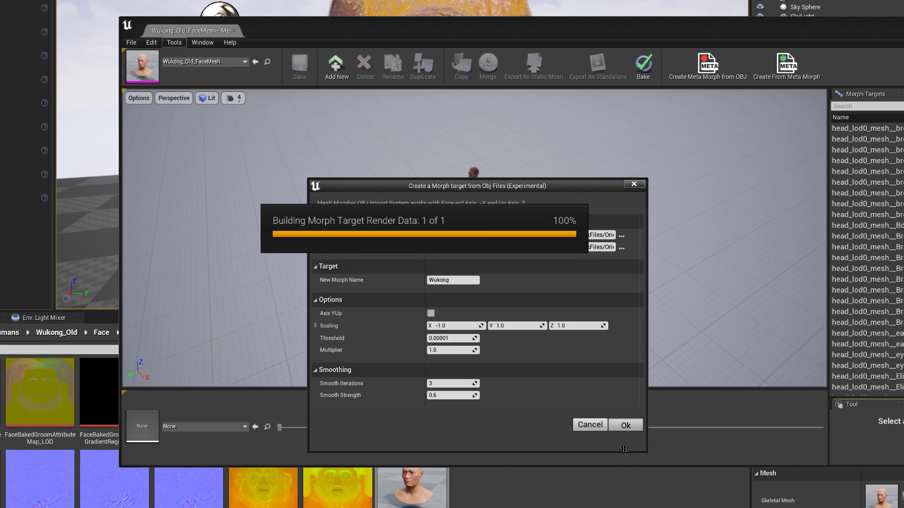
left_click(517, 257)
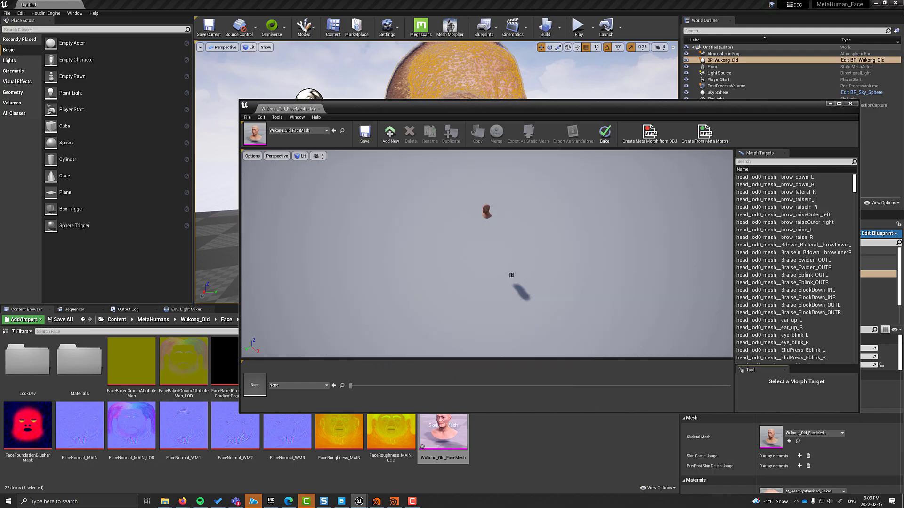
left_click(850, 104)
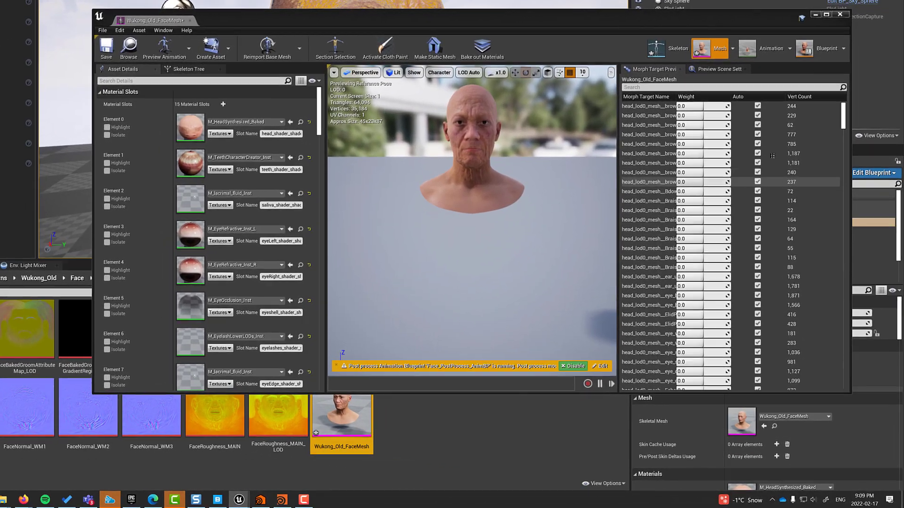
Preview the Wukong morph target on Wukong_Old_FaceMesh at weight 1.0 and inspect the face up close
left_click_drag(844, 113, 844, 375)
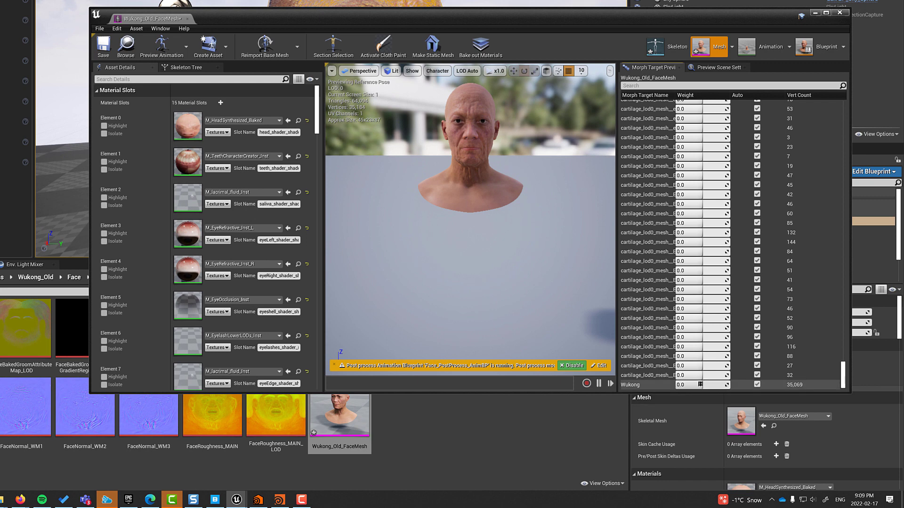
left_click_drag(701, 384, 720, 383)
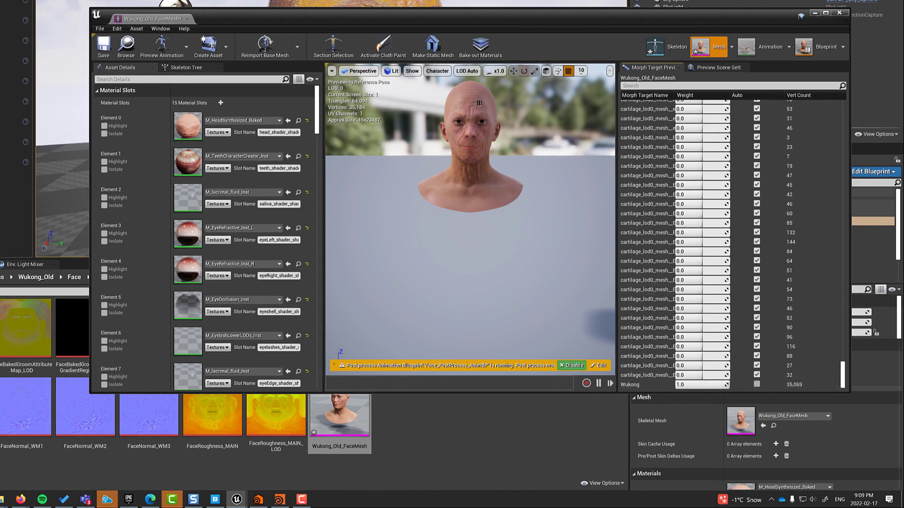
scroll(469, 112, "up", 5)
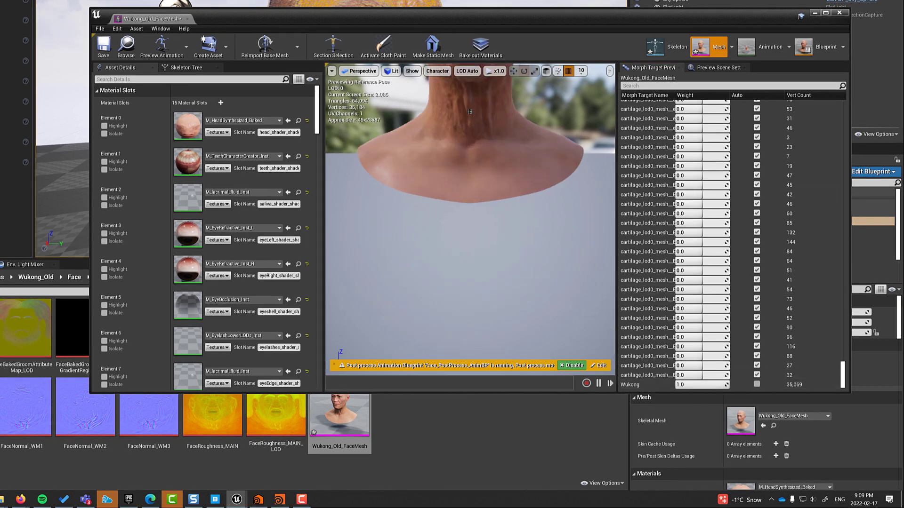
scroll(469, 112, "up", 1)
middle_click_drag(463, 123, 462, 123)
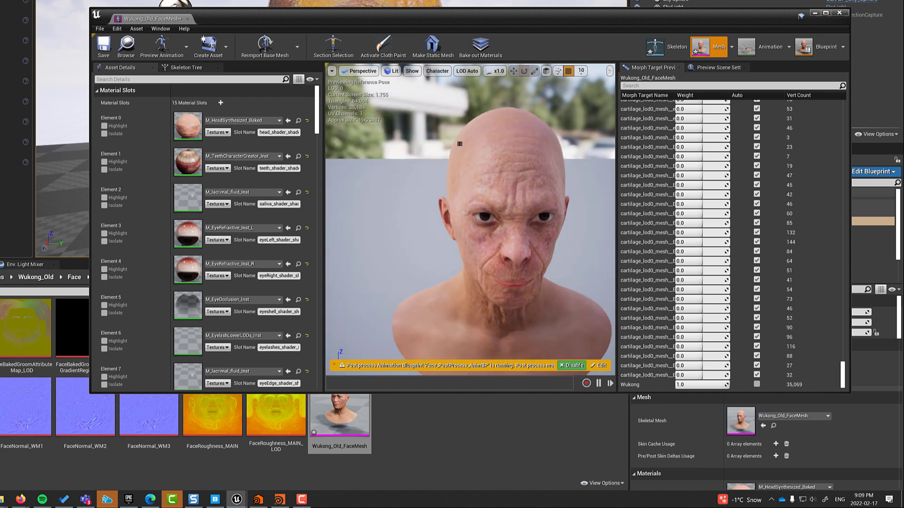
mouse_move(460, 144)
left_mouse_down()
mouse_move(474, 137)
mouse_move(456, 133)
mouse_move(460, 144)
left_mouse_up()
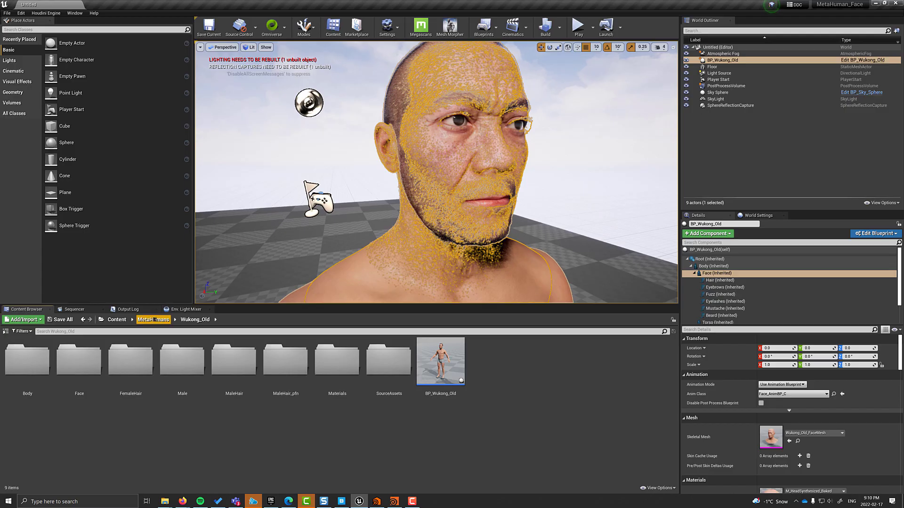
Open the BP_Wukong_Old blueprint and add a Set Morph Target (Face) node to its Event Graph
double_click(446, 369)
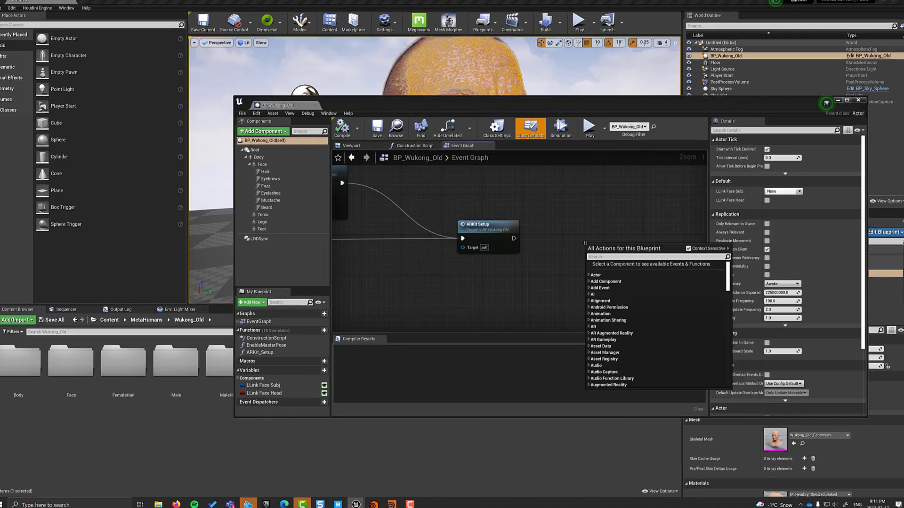
type("set")
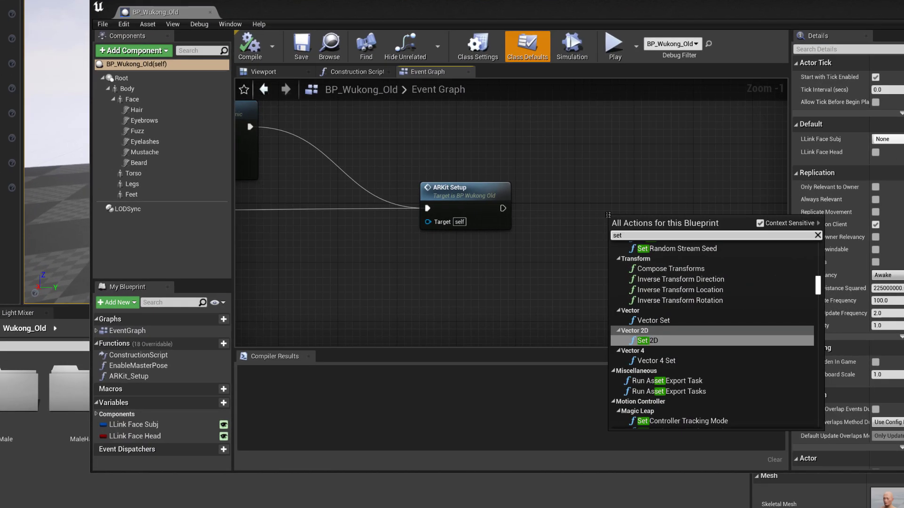
type(" morph")
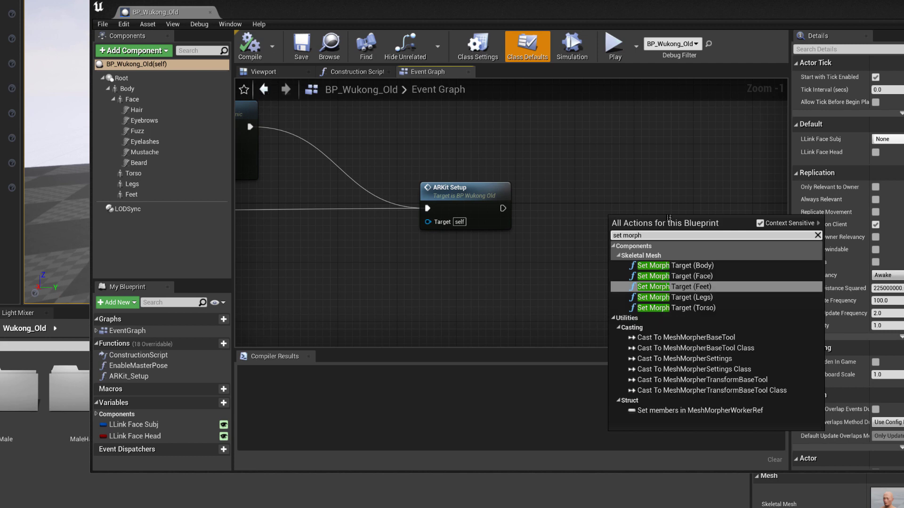
left_click(673, 276)
left_click_drag(533, 214, 540, 282)
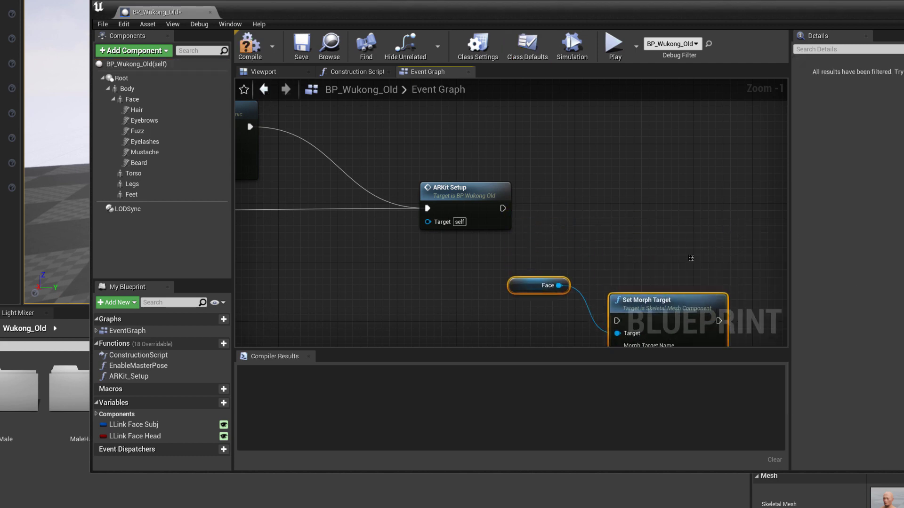
Connect ARKit Setup's execution output to the Set Morph Target node and set its morph target name to Wukong and value to 1.0
left_click_drag(641, 300, 635, 179)
left_click_drag(503, 208, 612, 201)
type("W")
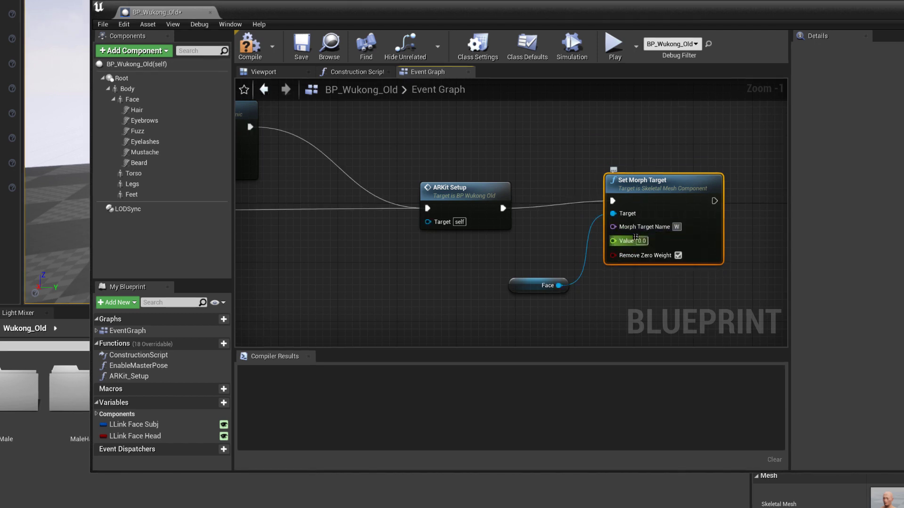
type("ukong")
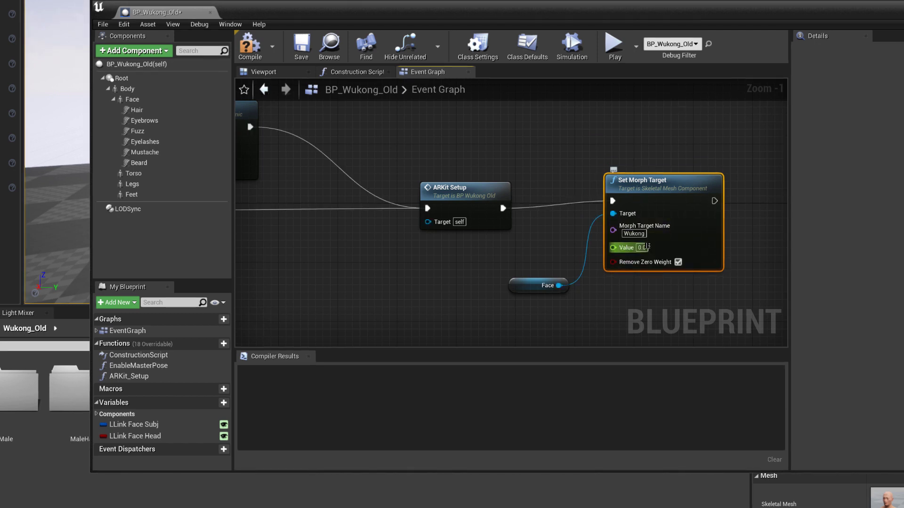
left_click(634, 301)
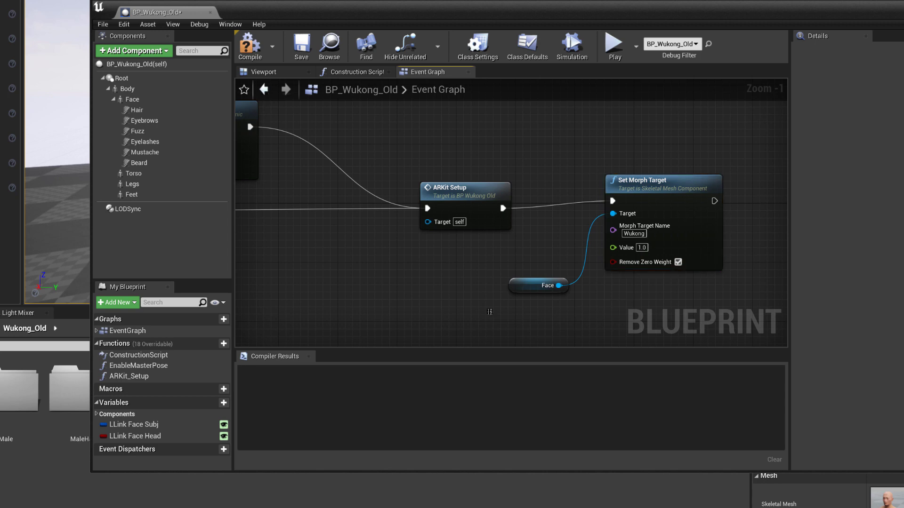
Add a custom event named EnableMorphWukong, connect it to the Set Morph Target node, and compile the blueprint
right_click(485, 309)
type("custom")
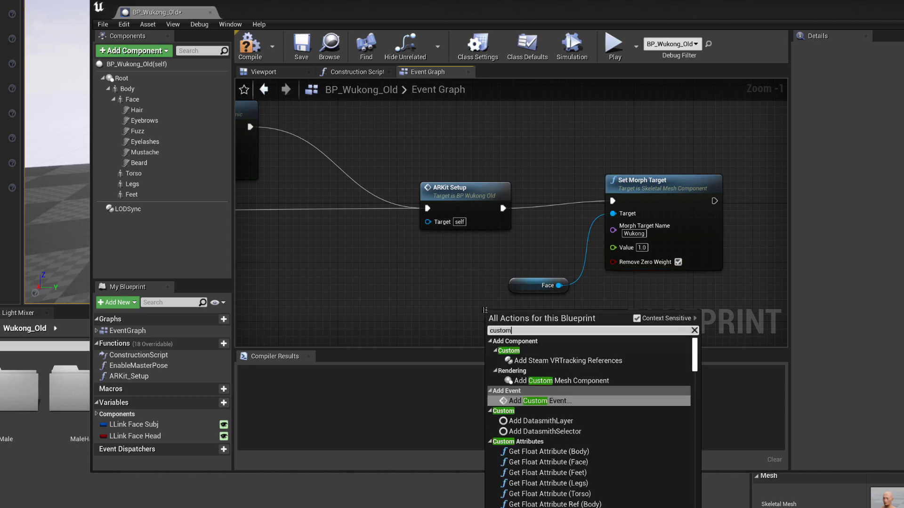
key("Return")
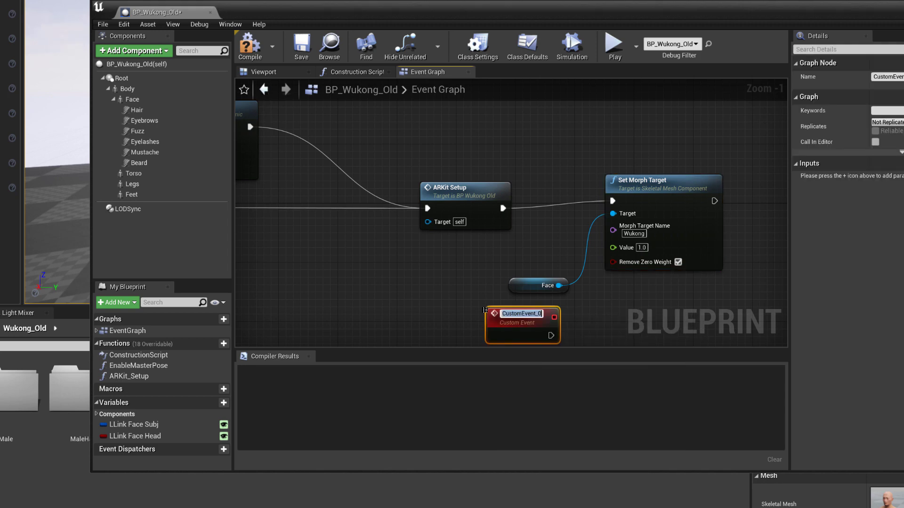
type("EnableMorphWukong")
key("Return")
left_click_drag(568, 335, 613, 201)
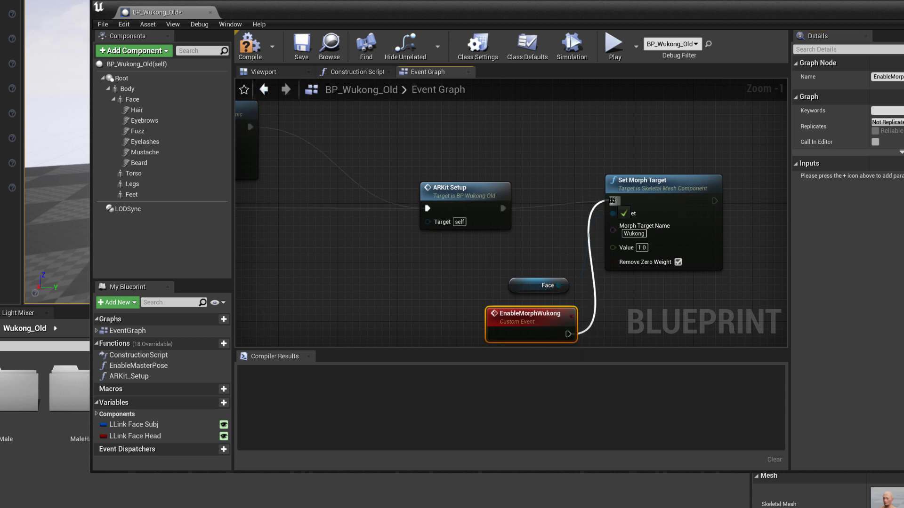
left_click(251, 42)
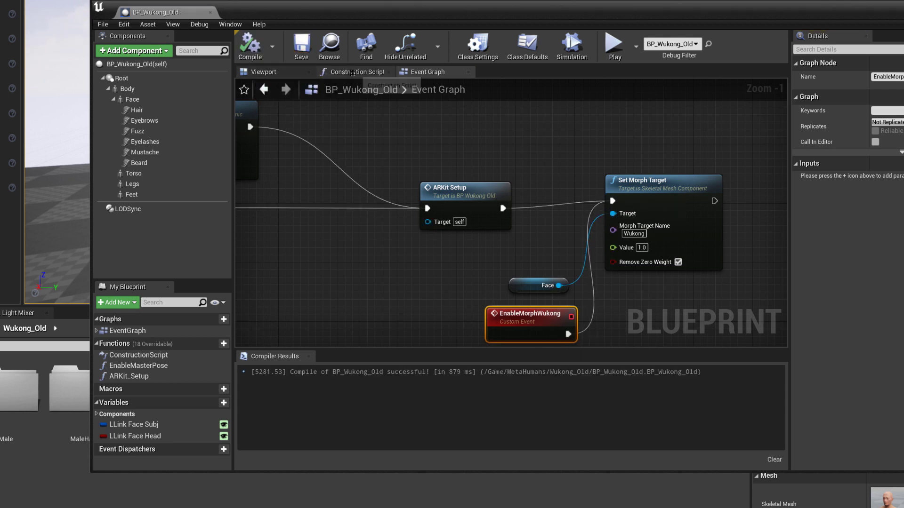
In the Construction Script, add an Enable Morph Wukong call after Create Dynamic Material Instance, then compile and save the blueprint
left_click(358, 72)
right_click(530, 205)
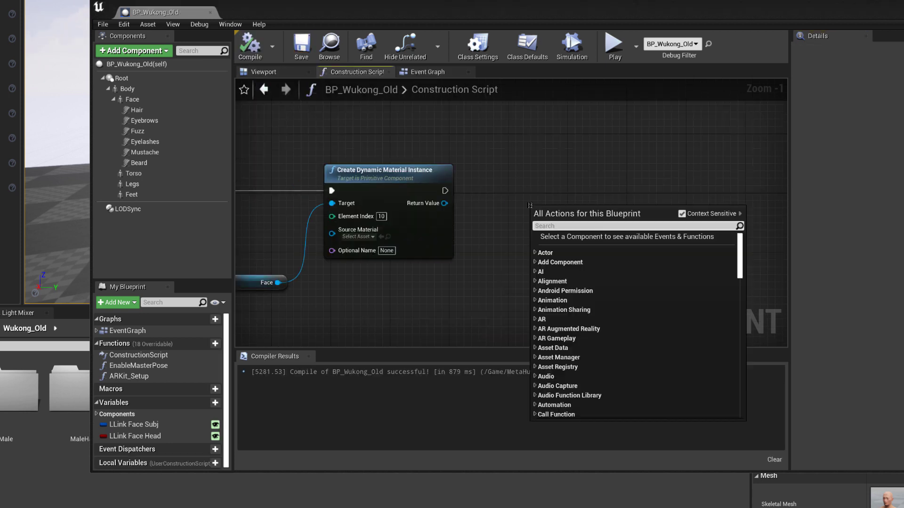
type("enablemorph")
key("Return")
left_click_drag(444, 190, 539, 235)
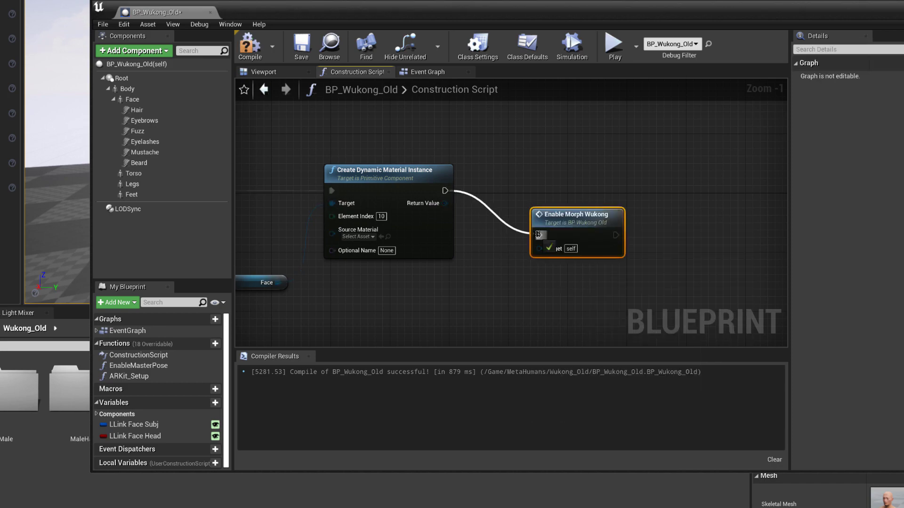
left_click(249, 42)
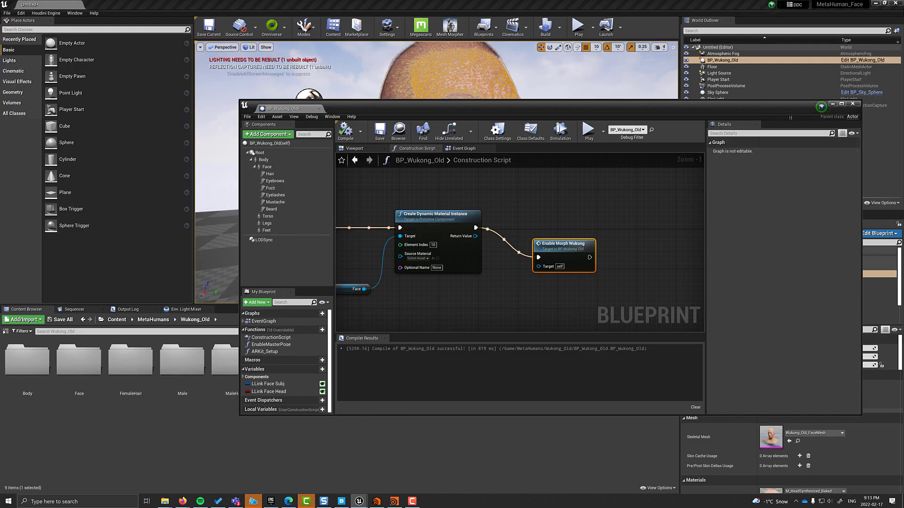
left_click(380, 133)
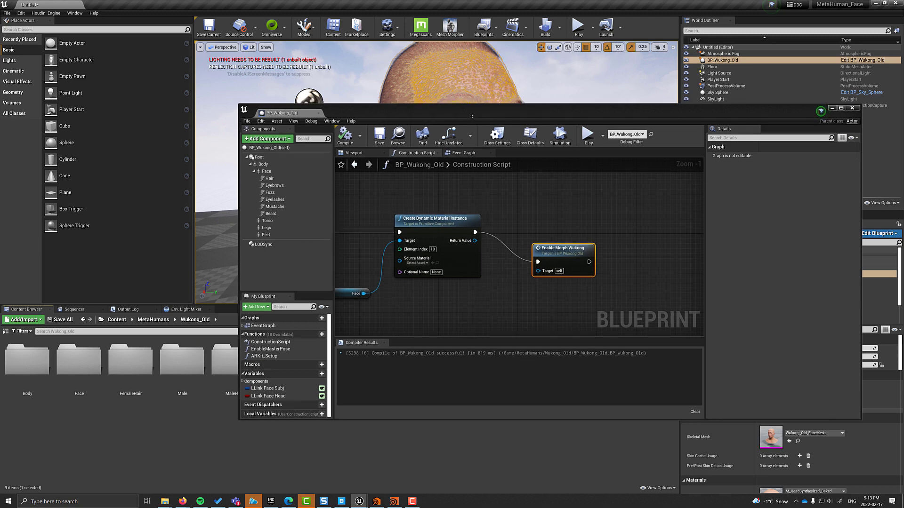
left_click_drag(614, 103, 556, 251)
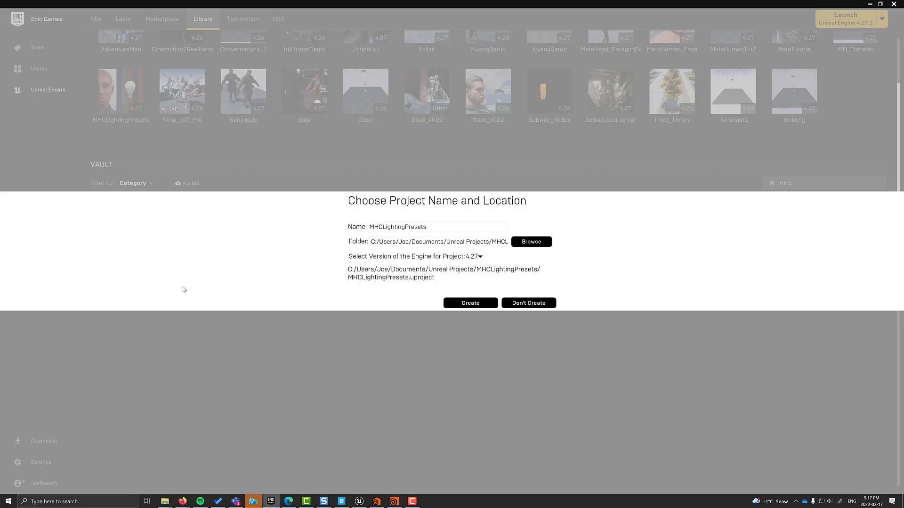
In the Epic Games Launcher, browse for a destination folder for the new 4.27 MHCLightingPresets project
left_click(531, 242)
left_click(281, 200)
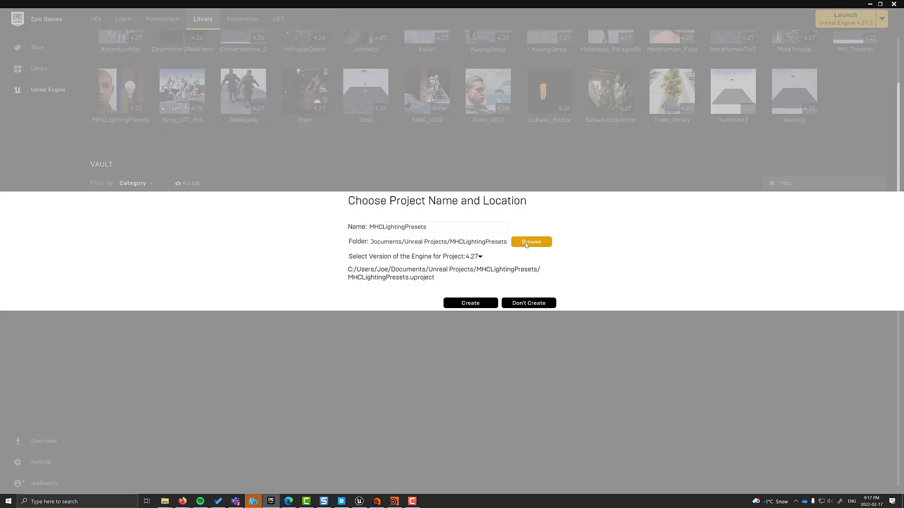
left_click(526, 242)
left_click(270, 199)
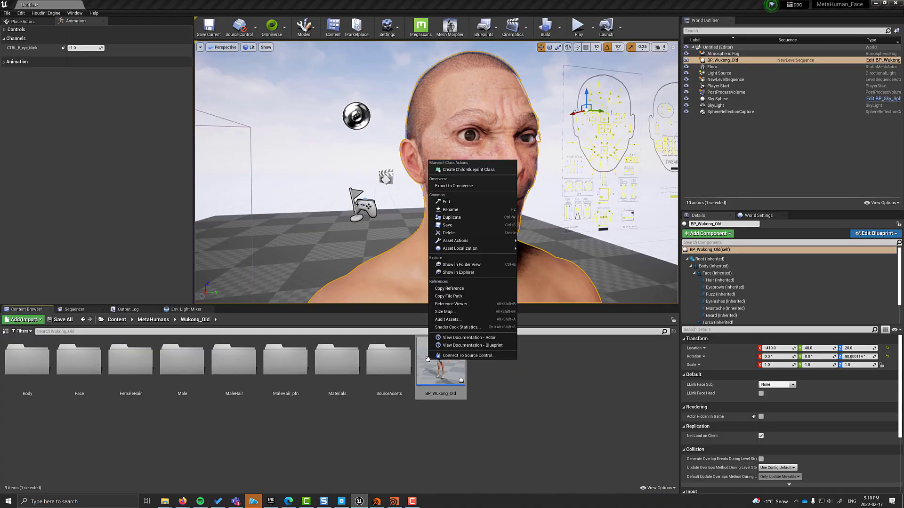
In Unreal Engine, migrate the BP_Wukong_Old asset to the MHC_Tutorial project folder under Unreal_Projects
mouse_move(468, 241)
left_click(531, 278)
left_click(488, 318)
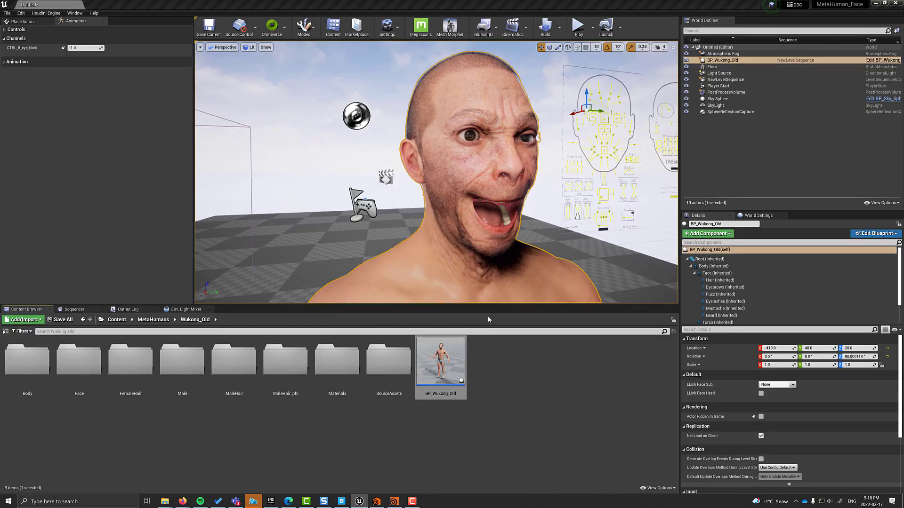
left_click(514, 335)
left_click(88, 53)
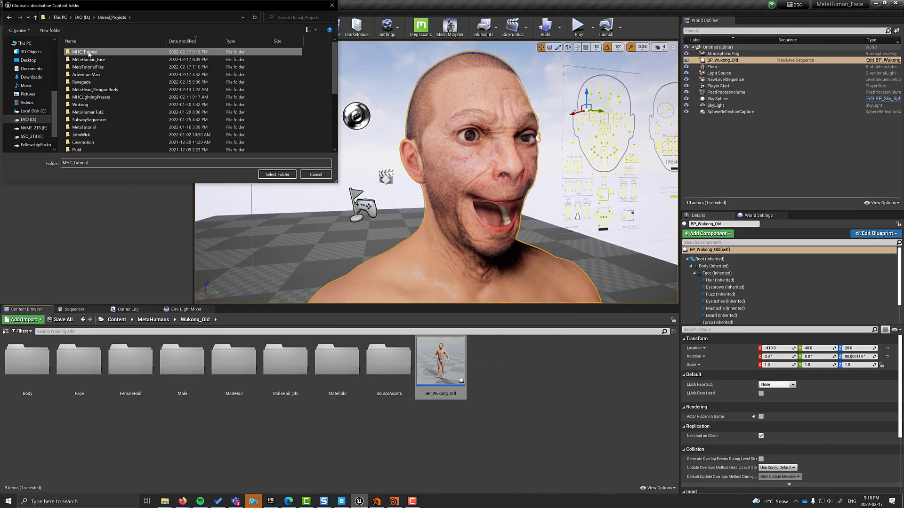
left_click(277, 174)
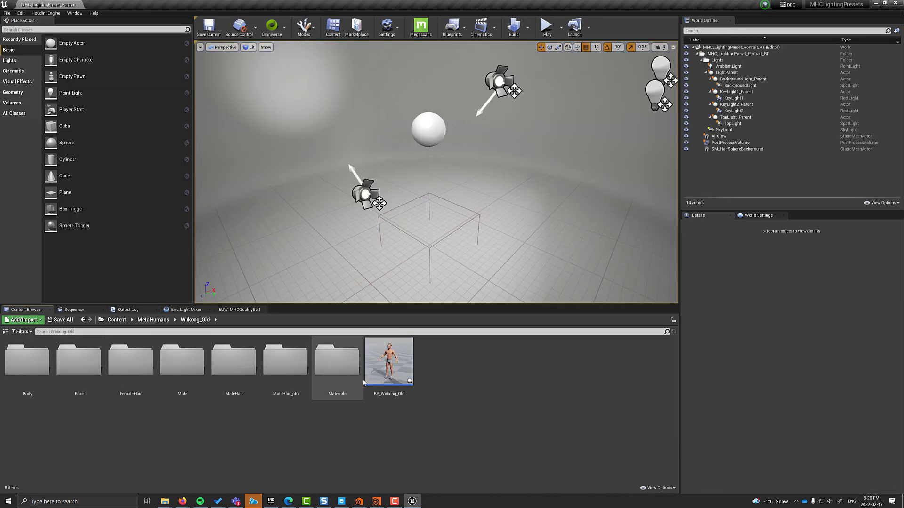
Place BP_Wukong_Old in the portrait lighting level at location 0, 0, 0 and inspect the head from the side
left_click(394, 369)
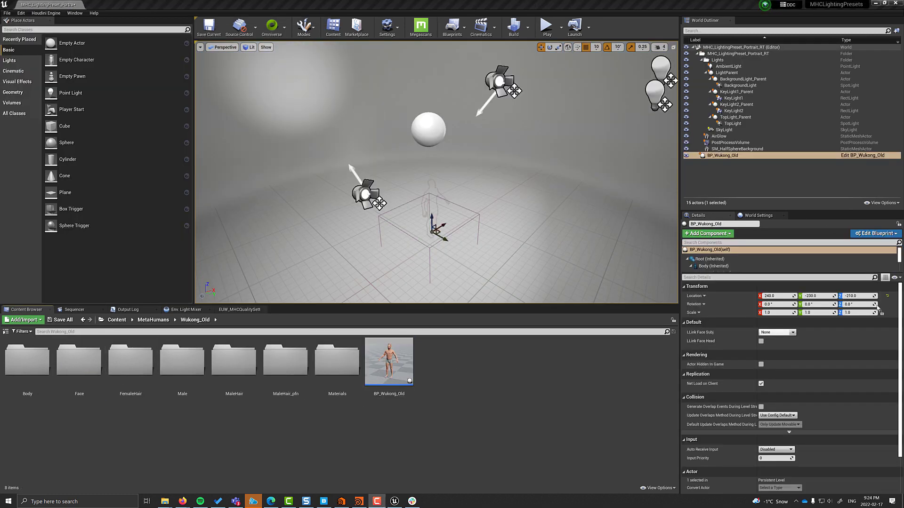
right_click_drag(427, 117, 452, 110)
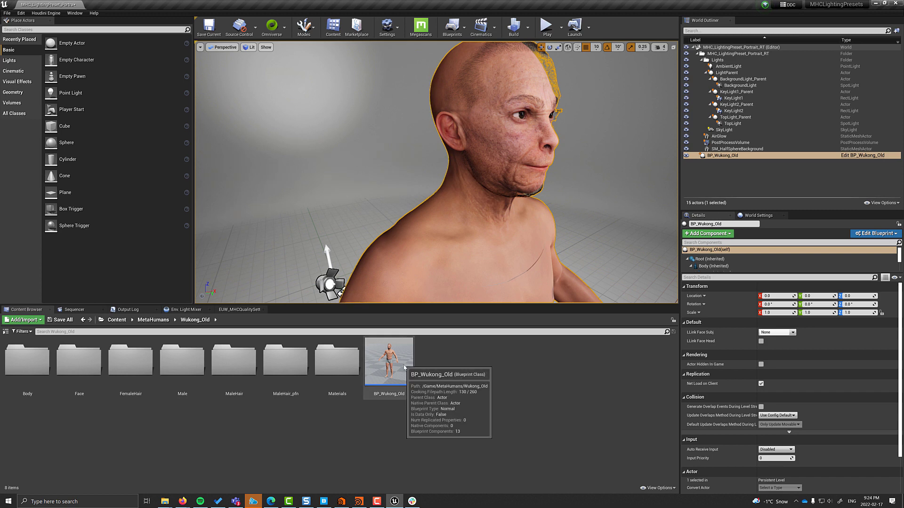
left_click_drag(467, 215, 492, 213, "alt")
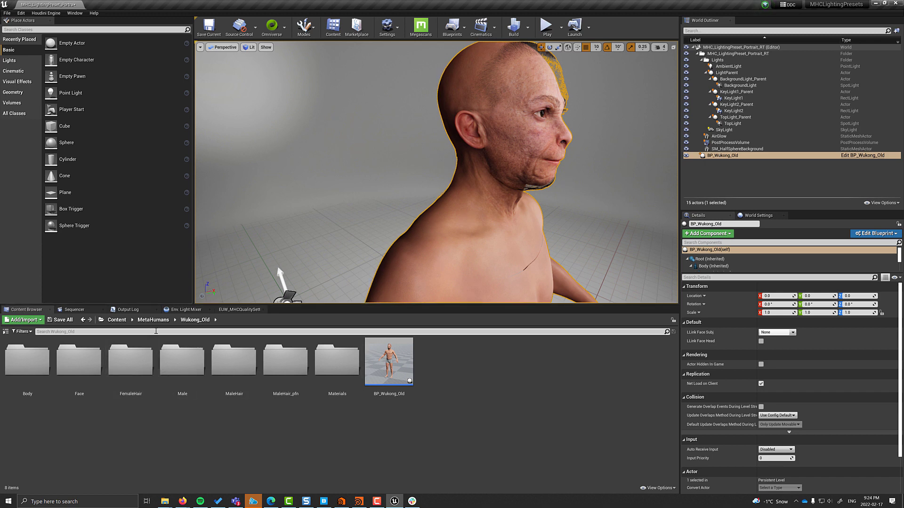
Open the BP_Wukong_Old blueprint and select its Hair component
left_click_drag(708, 273, 708, 324)
left_click(712, 281)
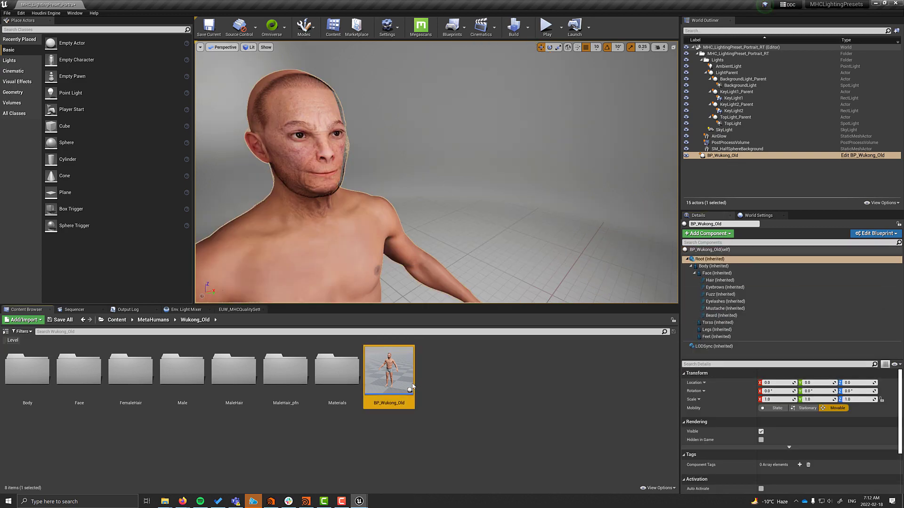
double_click(412, 387)
left_click_drag(458, 251, 502, 63)
left_click(256, 131)
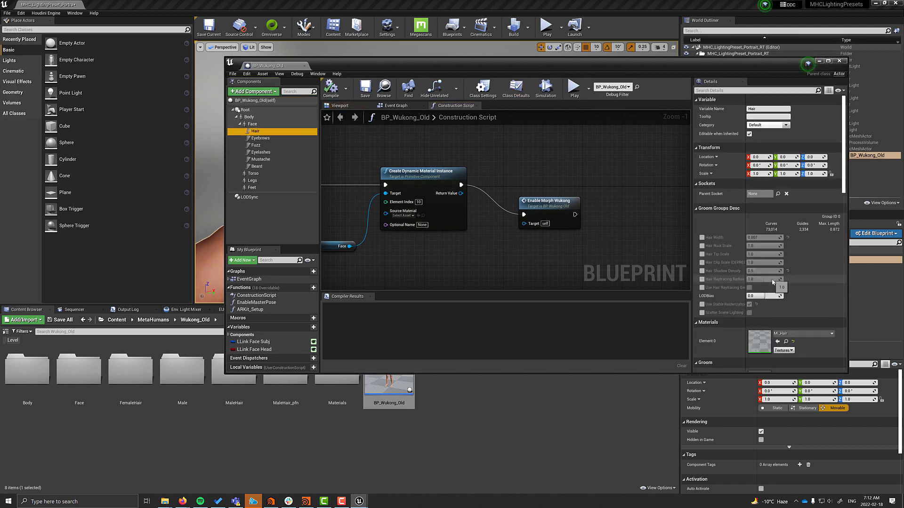
Filter the content for "bind" and assign the Hair_S_BuzzCut binding as the Hair component's Binding Asset
scroll(791, 236, "down", 6)
left_click(142, 332)
type("bind")
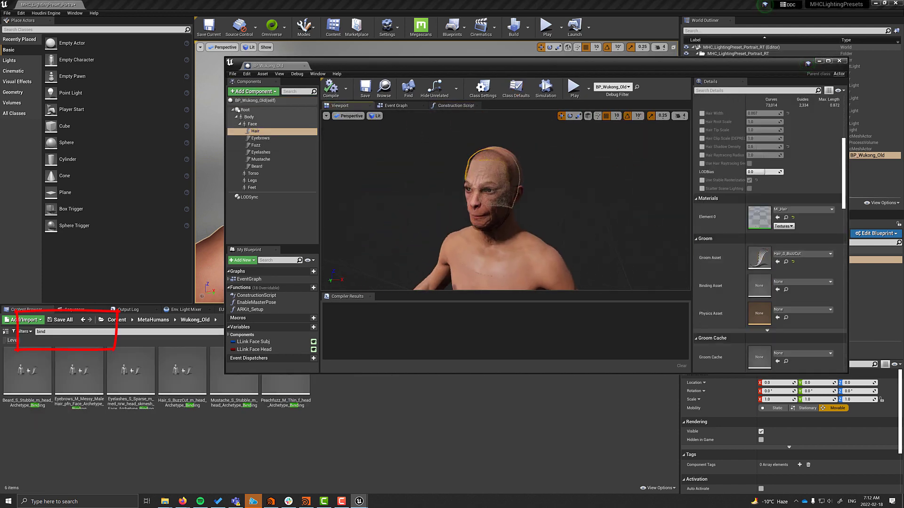
left_click(180, 379)
left_click_drag(179, 381, 761, 288)
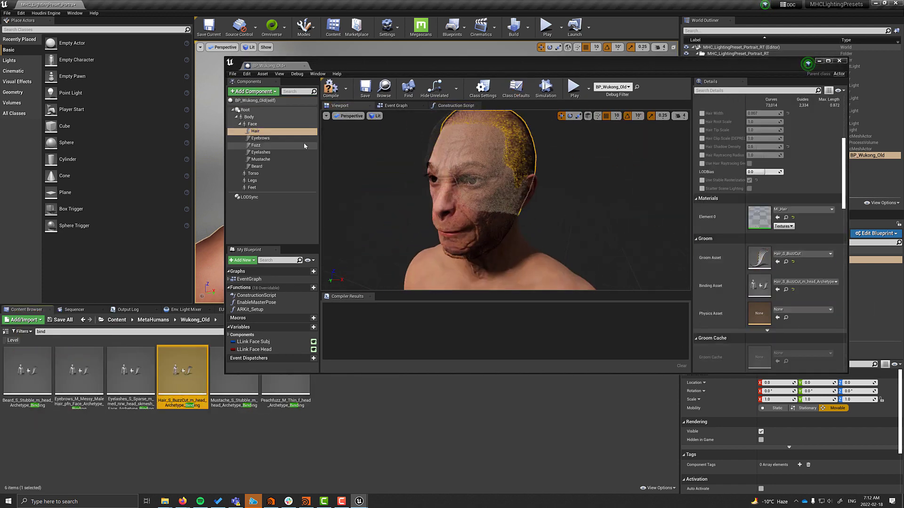
Assign the PeachFuzz_M_Thin binding to the Fuzz component and the Eyelashes_S_Sparse binding to the Eyelashes component
left_click(267, 138)
left_click(265, 145)
left_click_drag(285, 369, 759, 286)
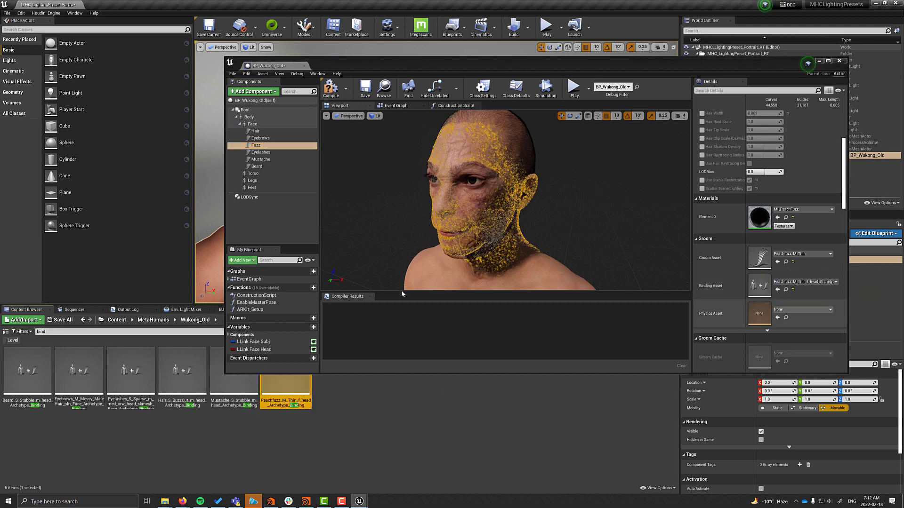
left_click(260, 152)
left_click(134, 382)
left_click_drag(134, 382, 759, 286)
Assign the Mustache_S_Stubble and Beard_S_Stubble bindings to the Mustache and Beard components, then compile and close the blueprint
left_click(260, 159)
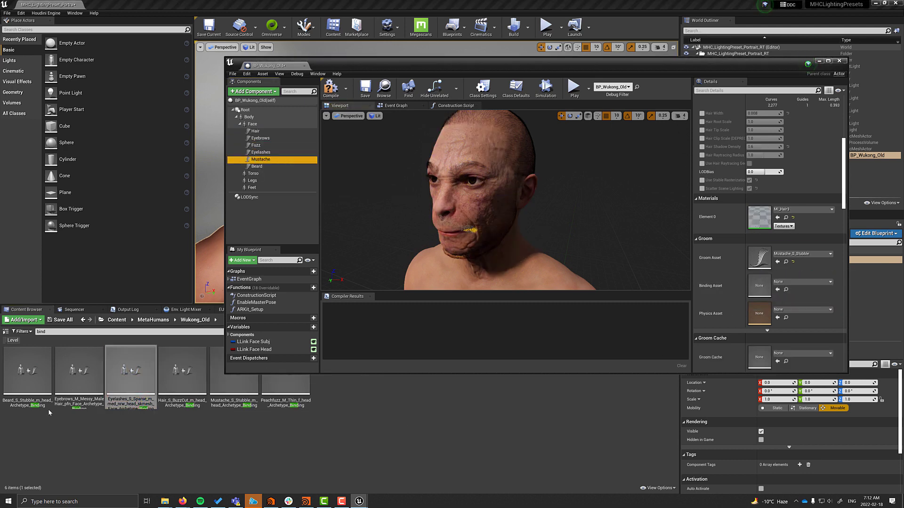
left_click_drag(234, 372, 759, 286)
left_click(256, 166)
left_click_drag(28, 372, 760, 285)
left_click(331, 90)
left_click(838, 61)
Add a level sequence named NewLevelSequence to the level and create a cine camera in it
left_click(493, 26)
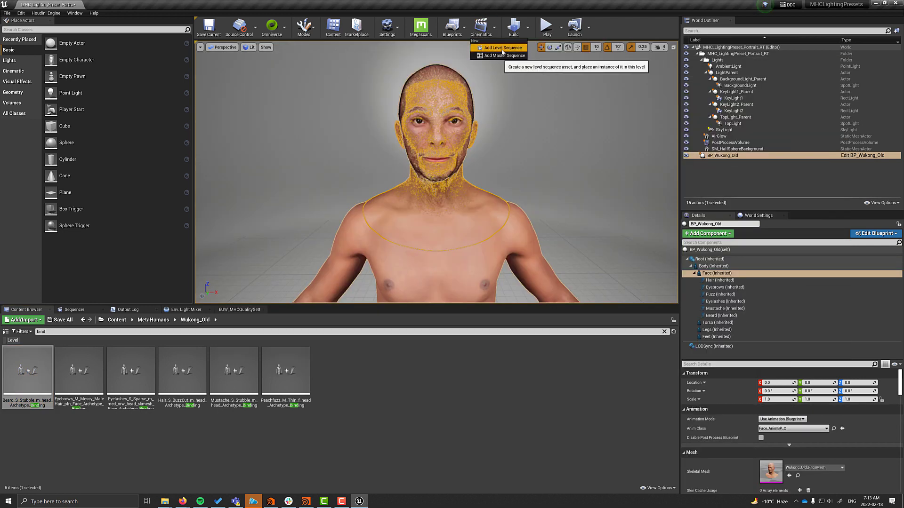
left_click(502, 48)
left_click(623, 361)
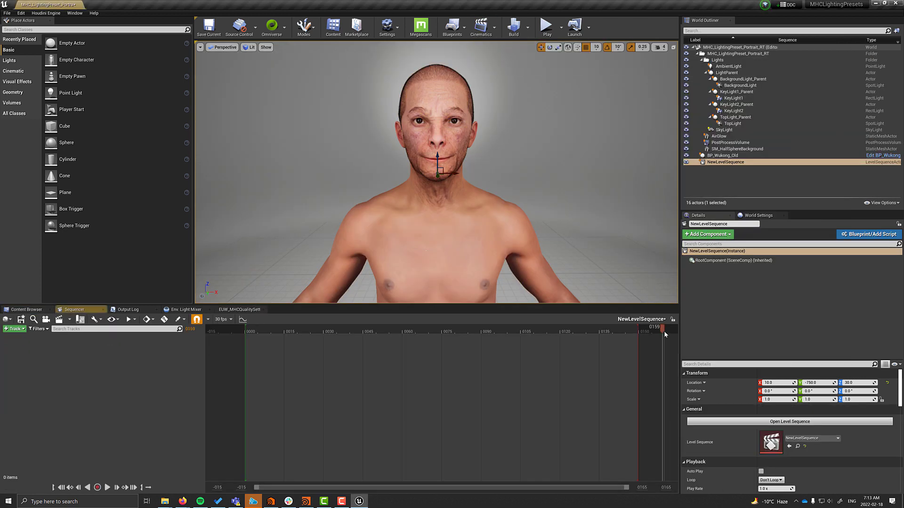
left_click(46, 319)
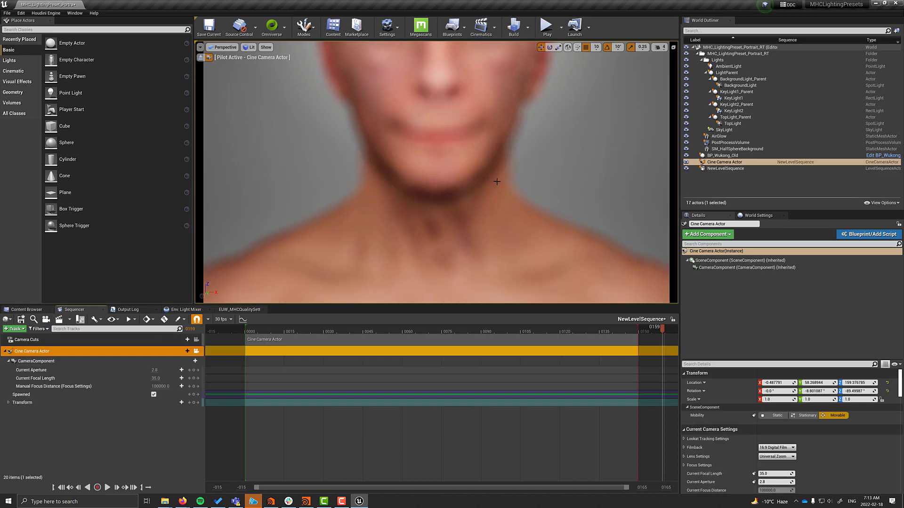
Raise the cine camera to Z 172 to frame the head and reduce its manual focus distance to about 70
left_click_drag(857, 384, 861, 384)
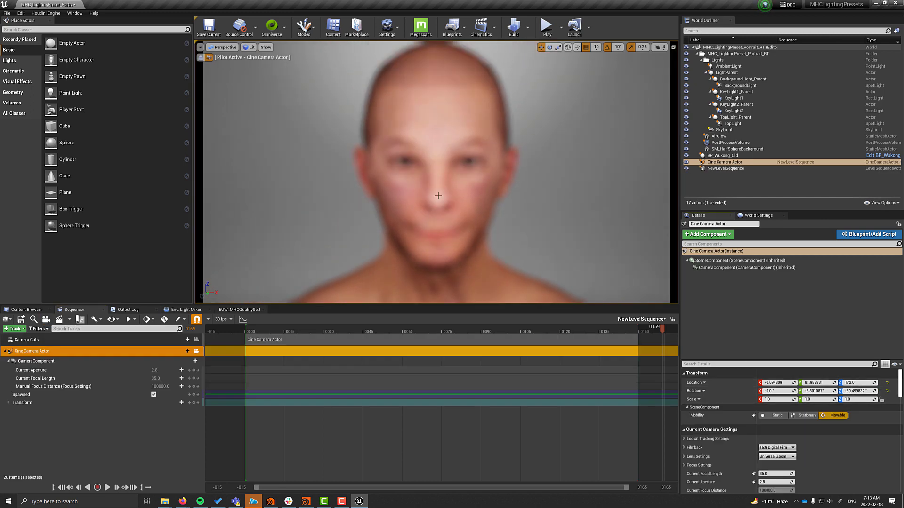
scroll(697, 389, "down", 4)
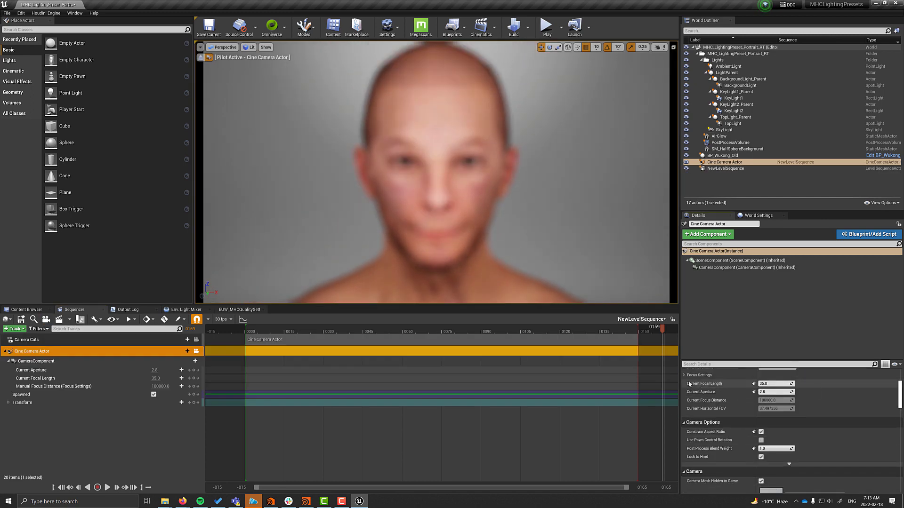
left_click(695, 375)
left_click_drag(770, 393, 760, 393)
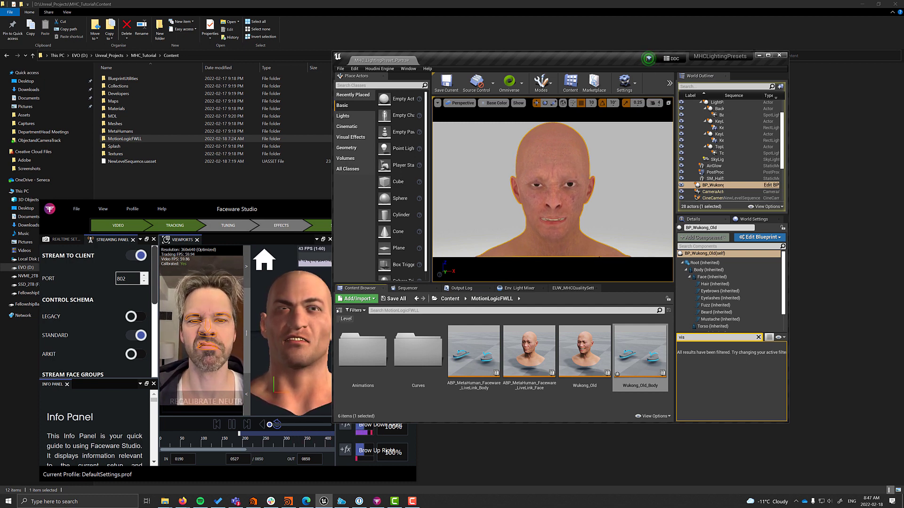
Clear the details filter for BP_Wukong_Old's Body component and play the facial animation in NewLevelSequence
left_click(697, 269)
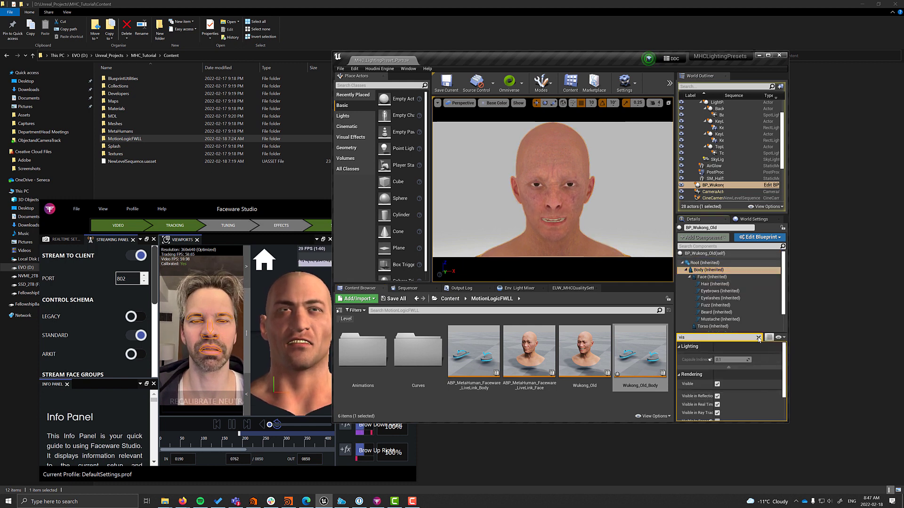
left_click(758, 338)
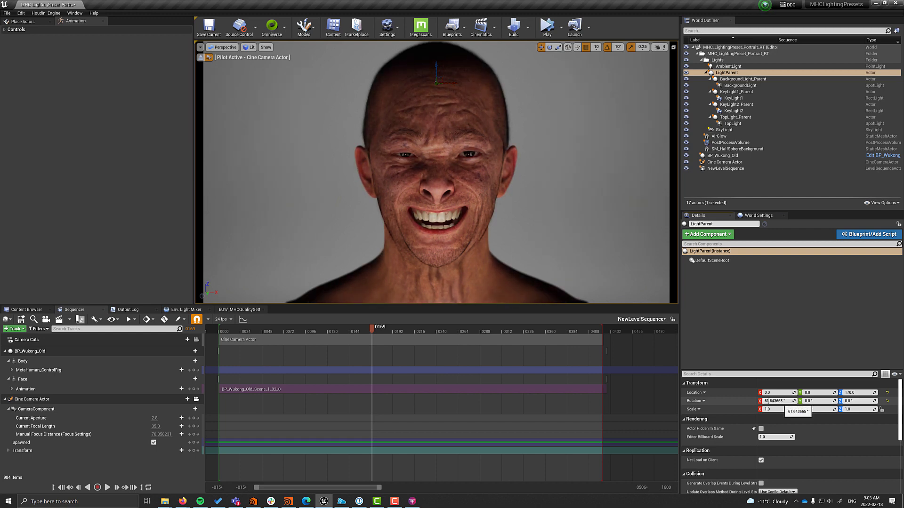
left_click(107, 487)
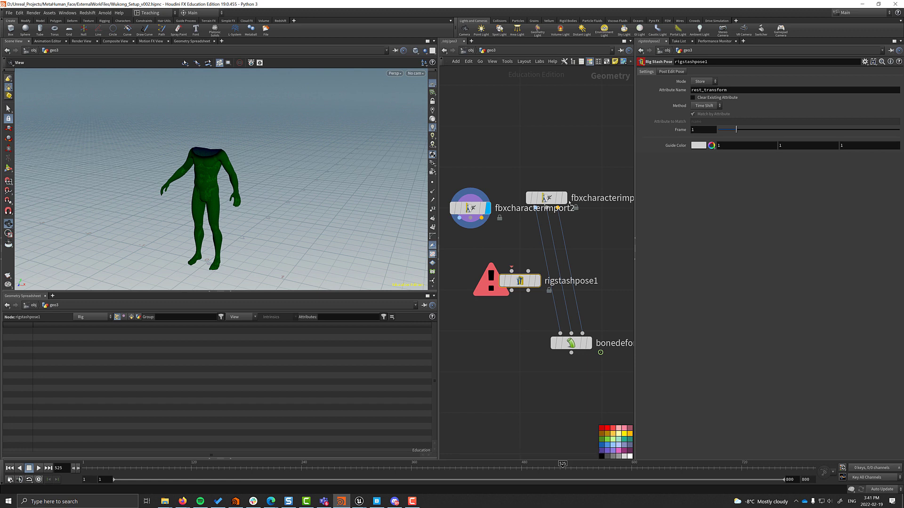
Display fbxcharacterimport1, the body mocap character, and add an FBX Animation Import node beside it
left_click(554, 201)
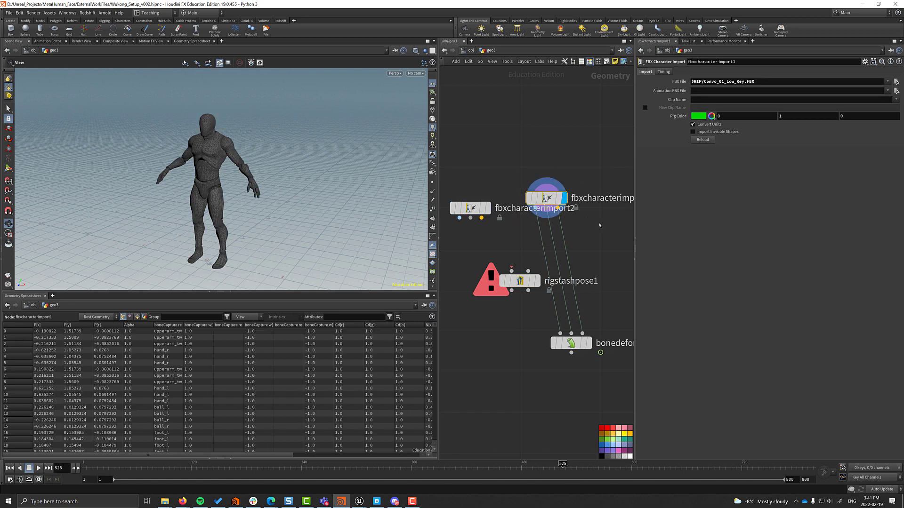
middle_click_drag(598, 226, 567, 227)
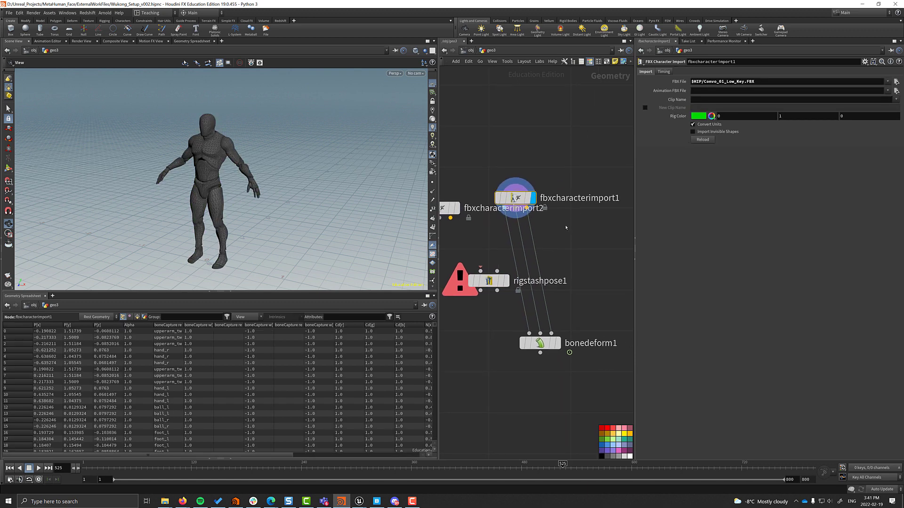
key("Tab")
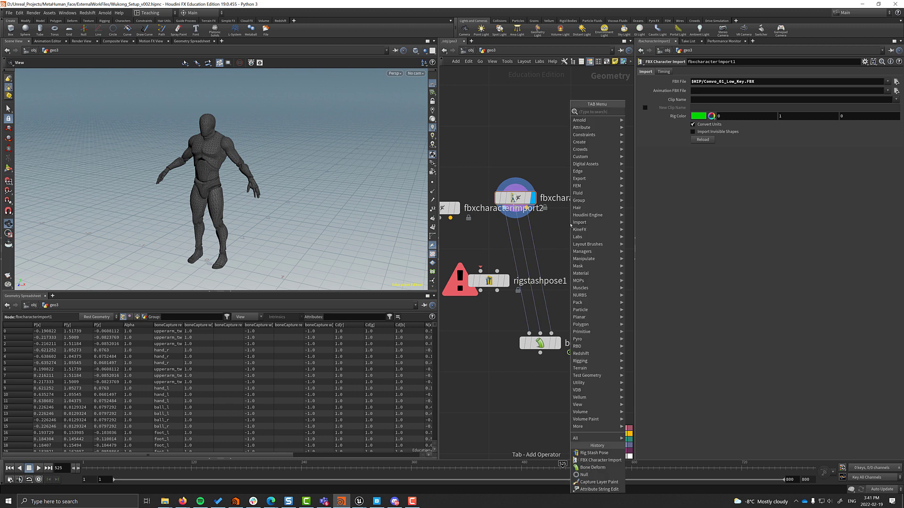
type("fbx")
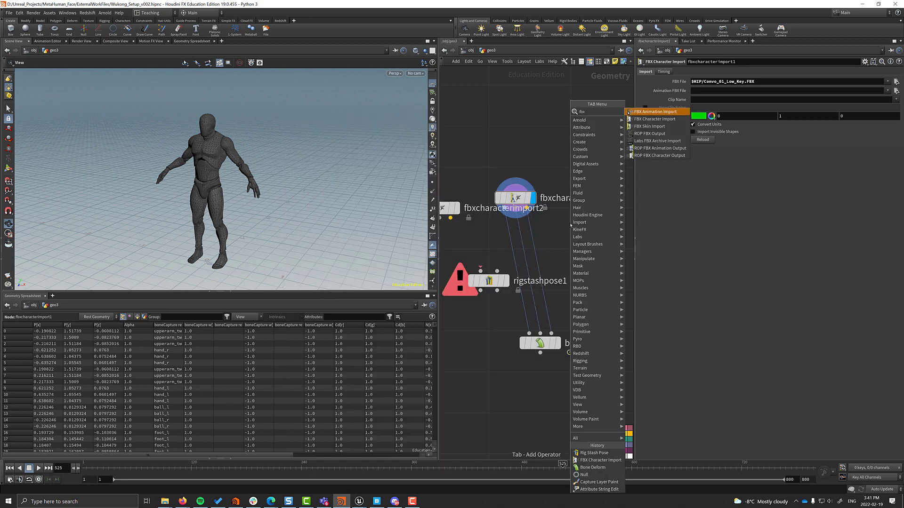
key("Escape")
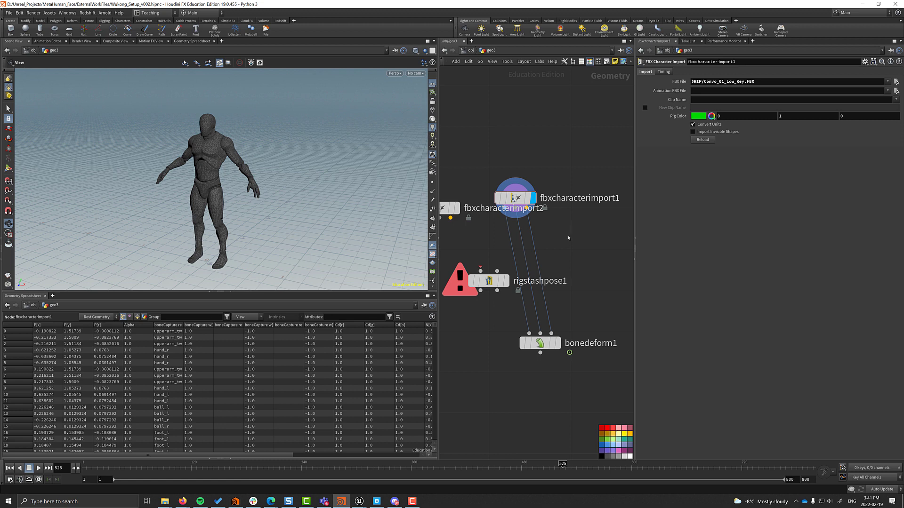
left_click(568, 238)
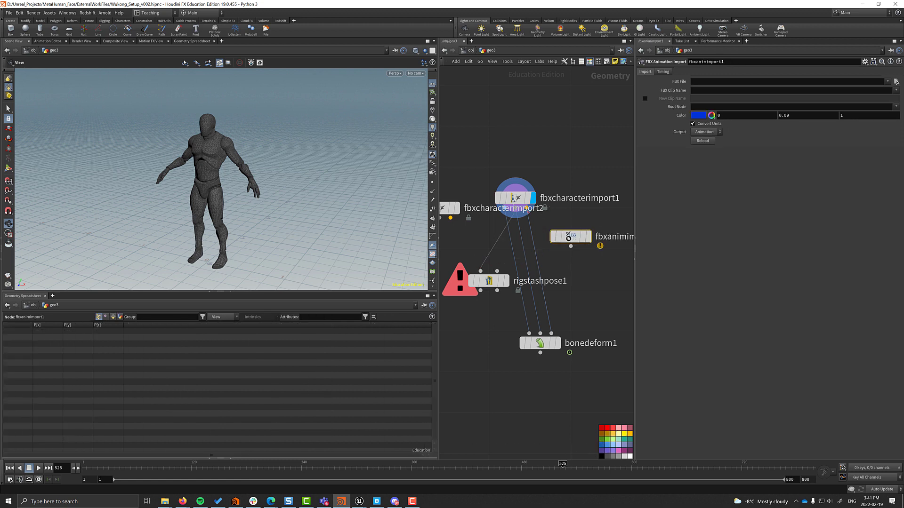
Wire fbxcharacterimport1's skeleton outputs into rigstashpose1, display the node and scrub through the mocap animation with the rig pose shown
left_click(506, 281)
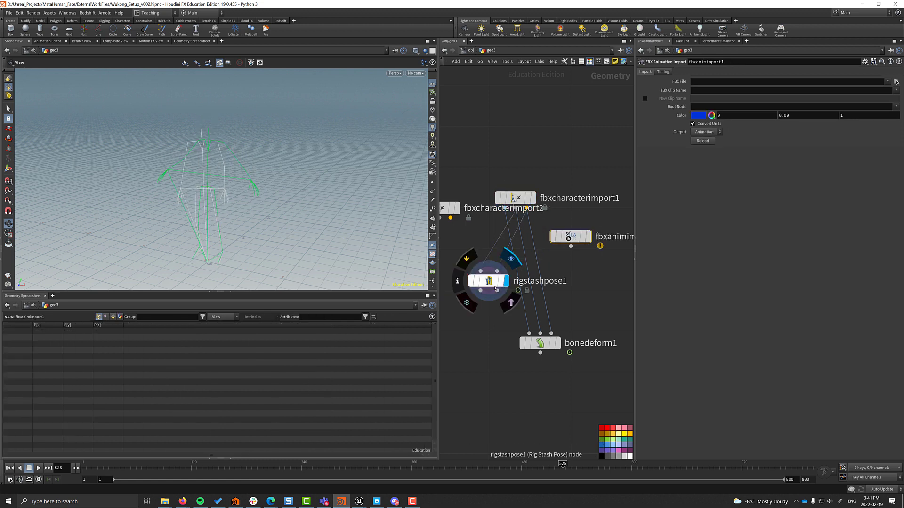
left_click(488, 281)
middle_click_drag(488, 327, 522, 302)
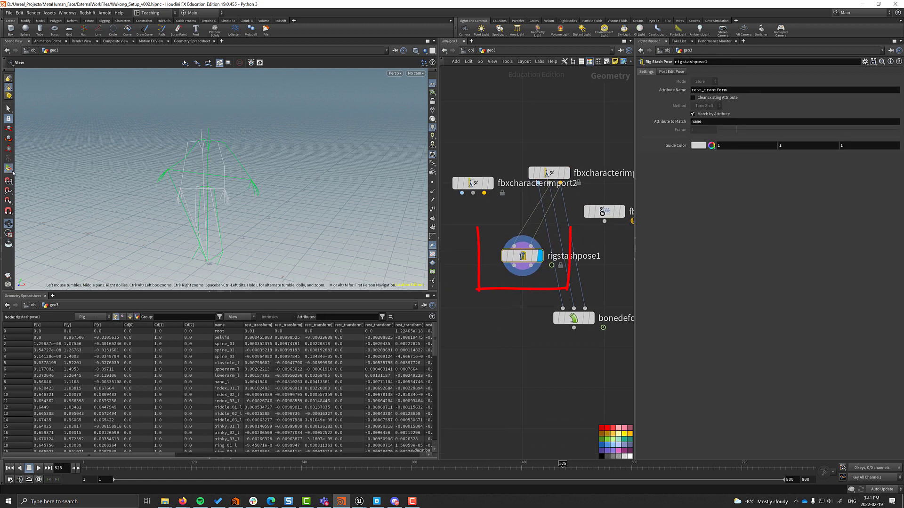
left_click(12, 170)
left_click_drag(403, 468, 345, 468)
key("shift+r")
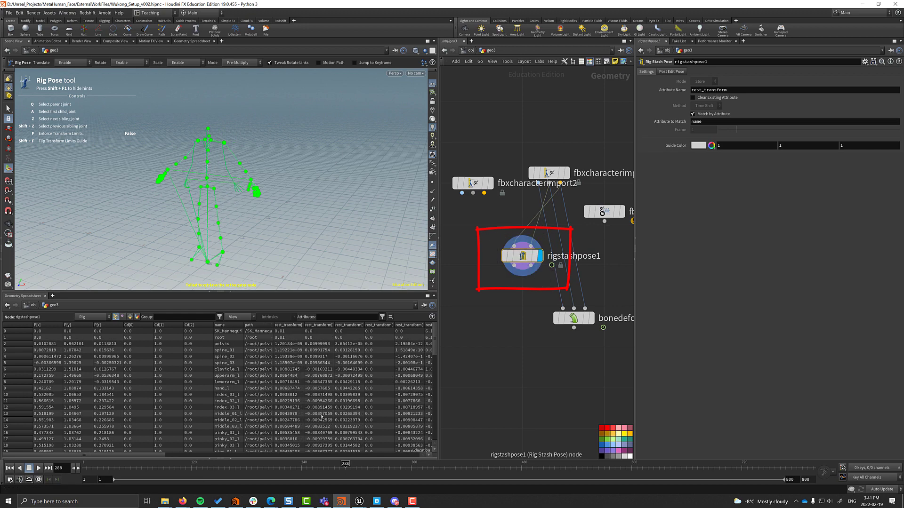
Add a Rig Match Pose node and wire fbxcharacterimport2's skeleton and rigstashpose1's output into it
left_click_drag(460, 194, 459, 194)
middle_click_drag(491, 296, 523, 238)
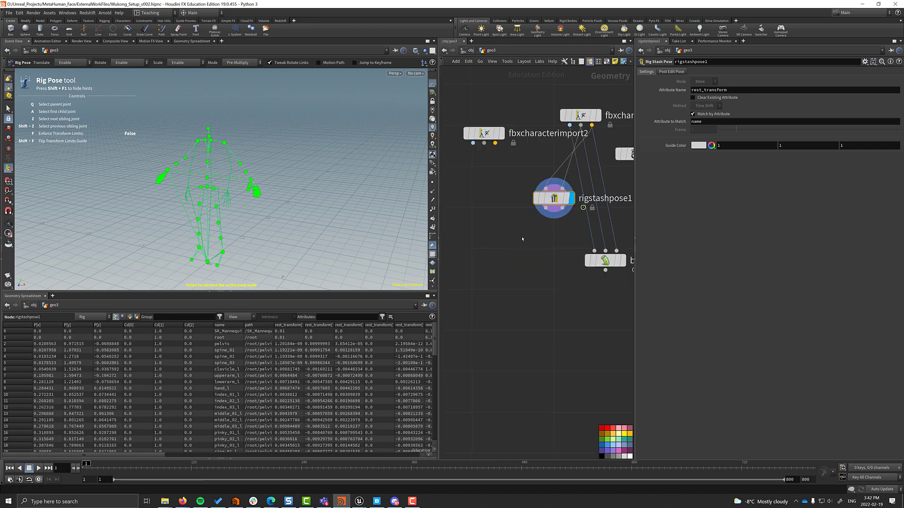
key("Tab")
type("rig match")
key("Return")
left_click(520, 239)
left_click_drag(495, 143, 512, 229)
left_click_drag(545, 207, 529, 229)
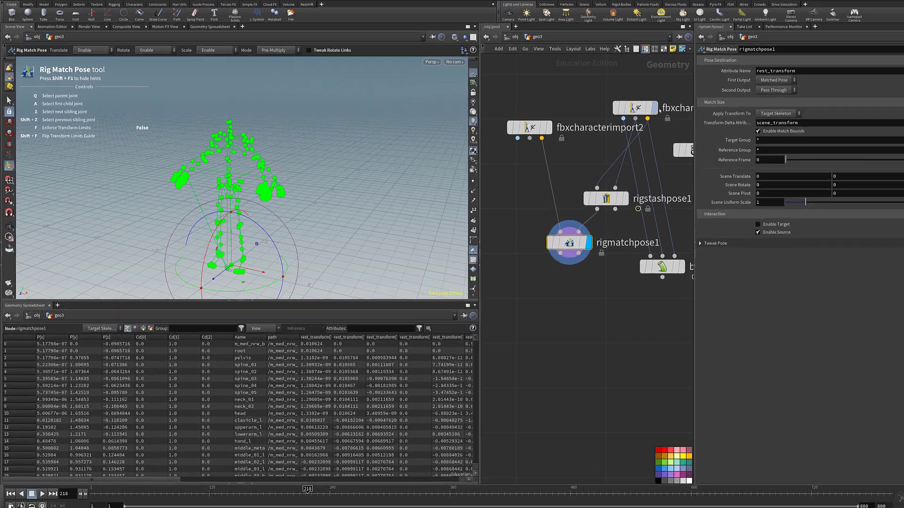
Compare fbxcharacterimport1 with the matched skeletons and view rigmatchpose1 from the front
left_click(581, 116)
left_click(706, 136)
left_click(602, 119)
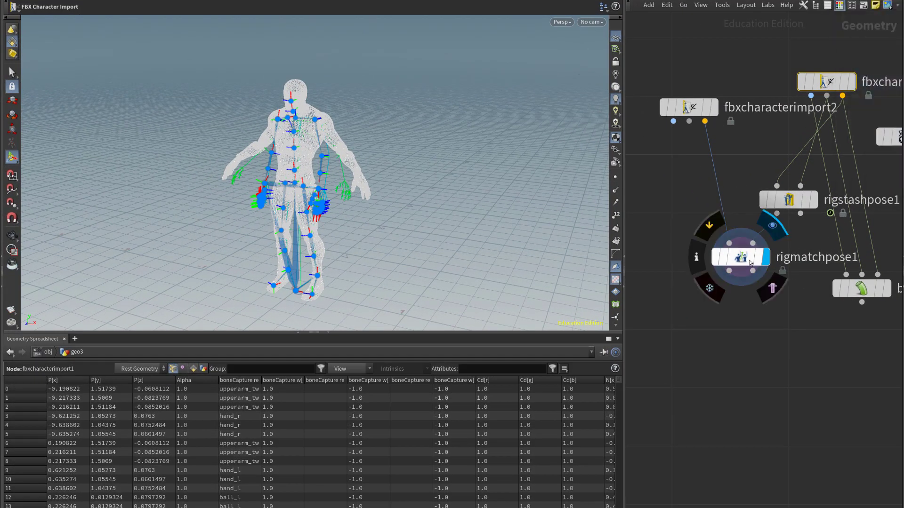
left_click(520, 238)
key("space+3")
middle_click_drag(413, 78, 414, 35)
left_click_drag(740, 257, 725, 271)
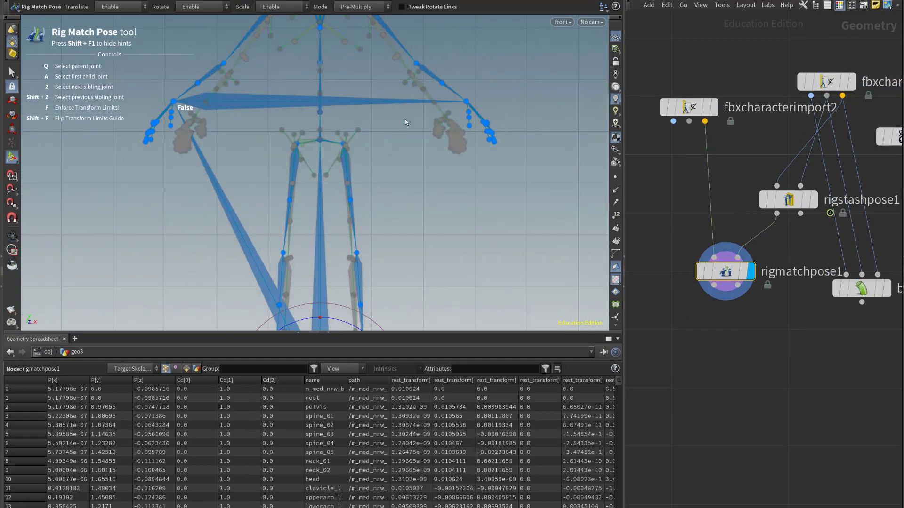
Rotate the mocap skeleton's arm joints in rigmatchpose1 to line up with the MetaHuman pose, using the front and top views
middle_click_drag(404, 119, 405, 218)
left_click(370, 103)
left_click_drag(349, 121, 349, 117)
left_click(230, 165)
left_click(416, 164, "shift")
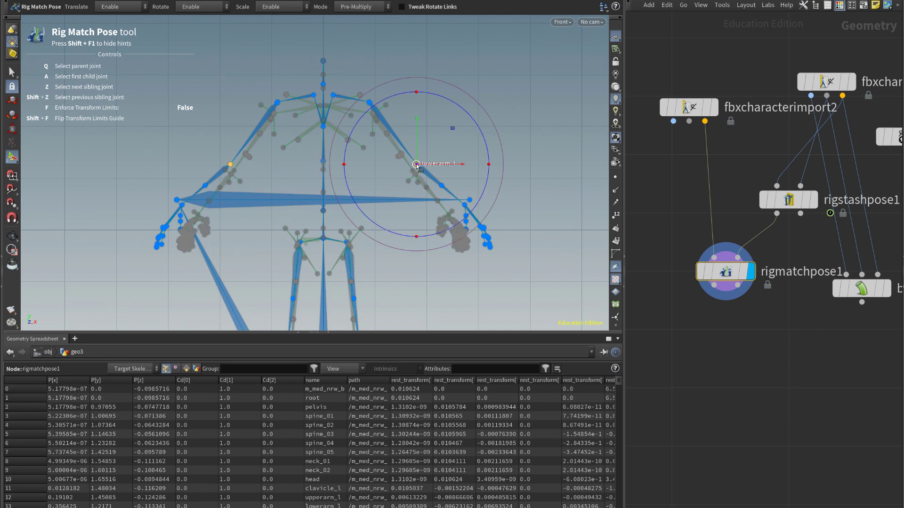
left_click_drag(487, 180, 480, 190)
middle_click_drag(398, 293, 410, 125, "alt")
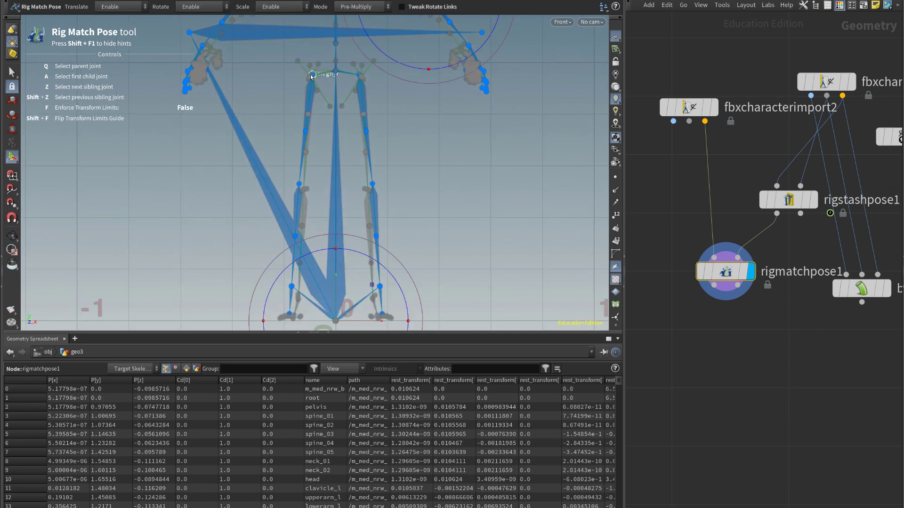
key("space+2")
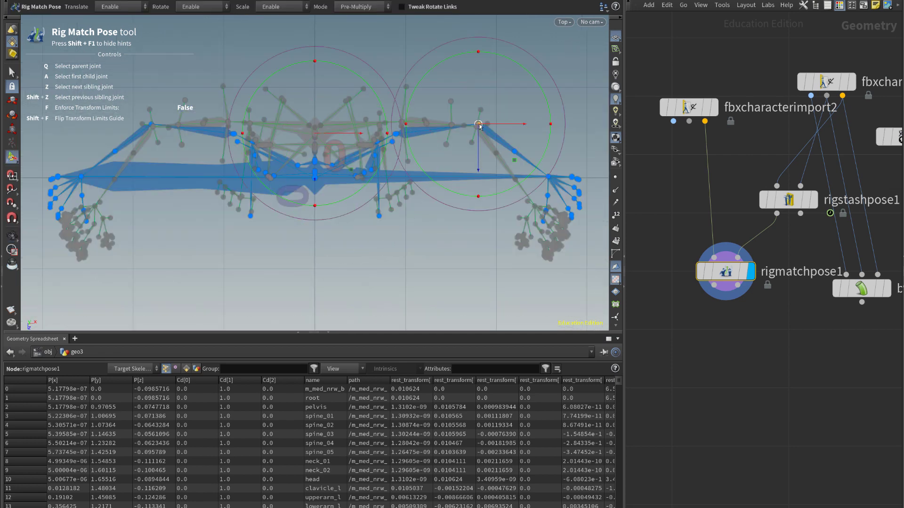
key("space+1")
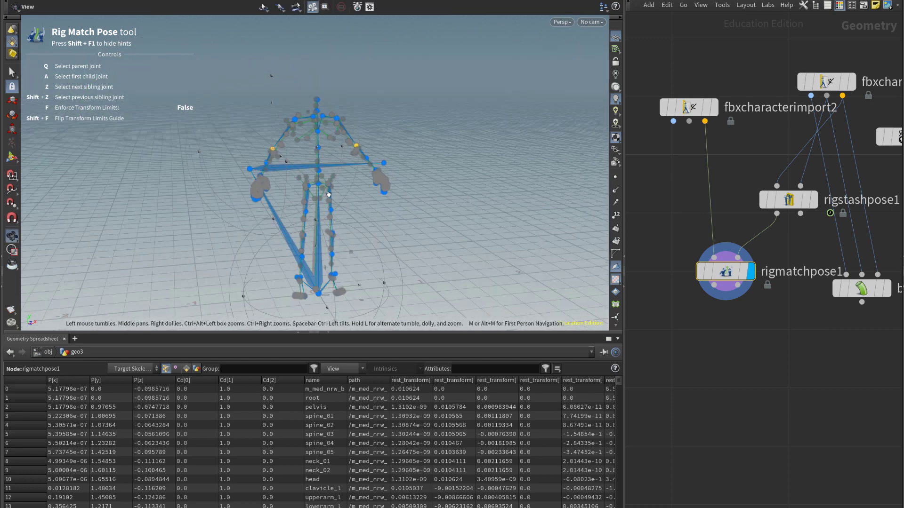
Add a Map Points node below rigmatchpose1, connect both of its outputs and display the node
key("Tab")
type("map po")
key("Return")
left_click(726, 361)
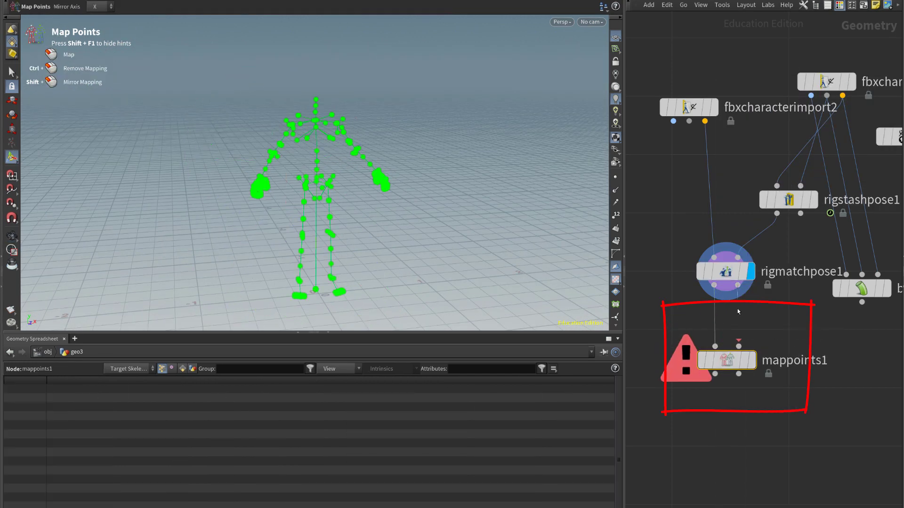
left_click_drag(738, 312, 739, 347)
left_click(752, 360)
Map the mocap pelvis and right thigh joints to the matching MetaHuman joints in mappoints1
scroll(297, 185, "up", 5)
middle_click_drag(296, 263, 296, 188, "alt")
left_click_drag(297, 188, 301, 226, "alt")
left_click(368, 210)
left_click(385, 156)
left_click(332, 213)
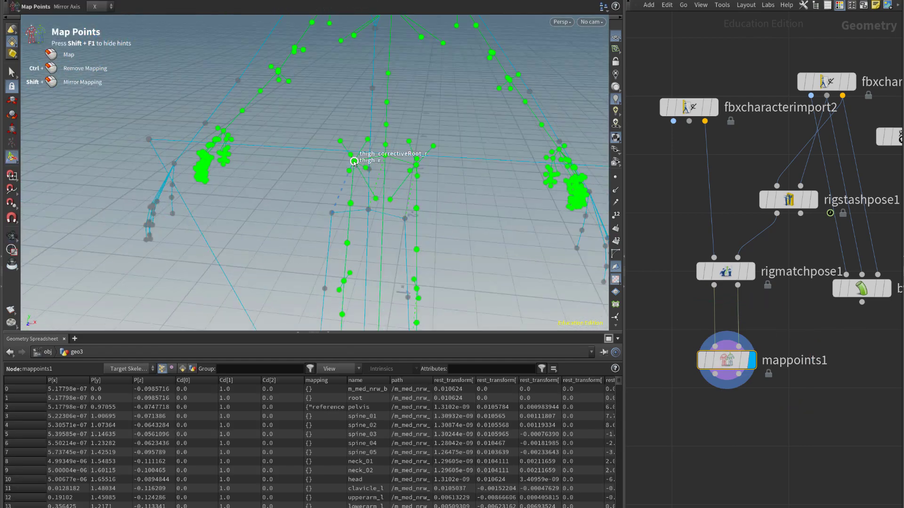
left_click(354, 161)
Map the mocap skeleton's lower leg and foot joints to their MetaHuman counterparts
middle_click_drag(348, 264, 341, 117, "alt")
left_click(324, 125)
left_click(334, 109)
middle_click_drag(334, 225, 330, 188, "alt")
left_click_drag(329, 188, 372, 198, "alt")
left_click(382, 124)
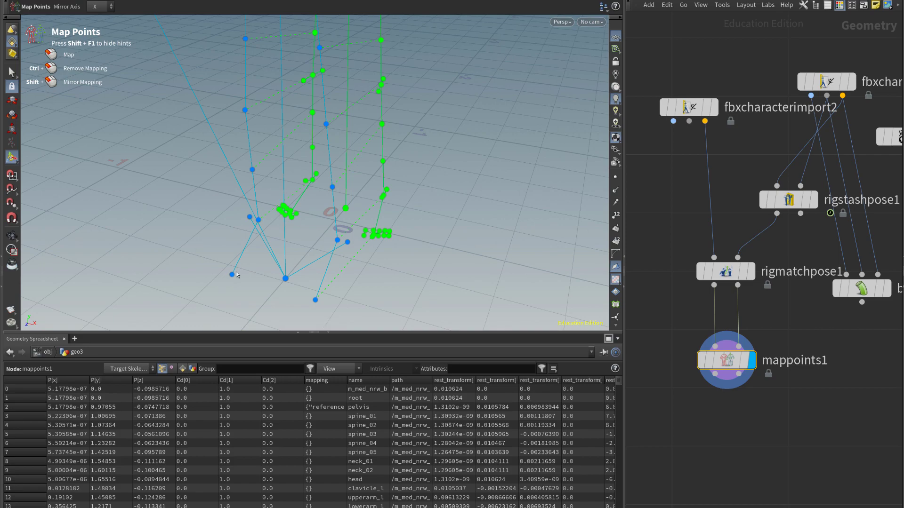
left_click(232, 274)
left_click(279, 210)
Map the mocap skeleton's spine, clavicle and arm joints to their MetaHuman counterparts
left_click_drag(279, 210, 191, 169, "alt")
left_click(173, 171)
left_click(274, 155)
left_click_drag(274, 155, 189, 189, "alt")
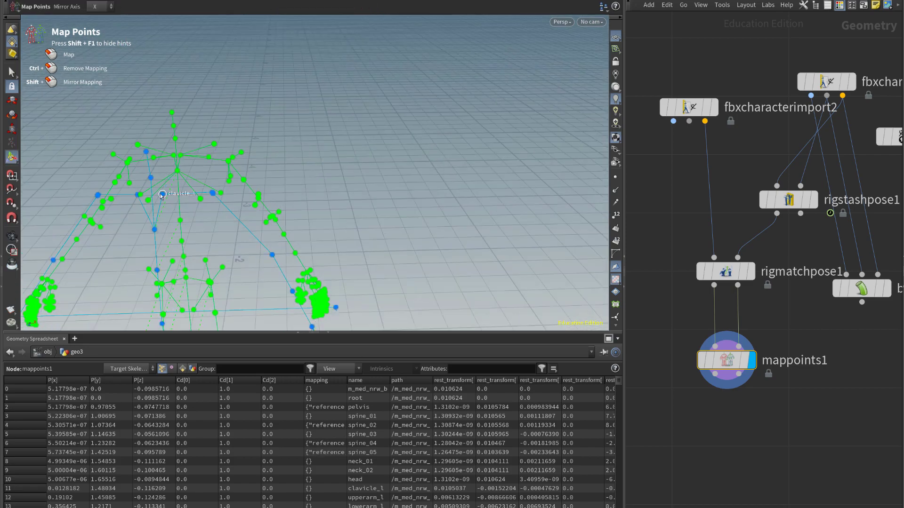
middle_click_drag(282, 257, 280, 181, "alt")
left_click_drag(281, 181, 225, 179, "alt")
left_click(245, 263)
left_click(278, 208)
mouse_move(278, 208)
left_mouse_down("alt")
mouse_move(177, 196)
mouse_move(294, 200)
left_mouse_up("alt")
left_click(177, 195)
left_click(178, 158)
Add a Full Body IK node fed by both mappoints1 outputs, display it and inspect the retargeted skeleton's motion
scroll(294, 200, "down", 4)
key("Tab")
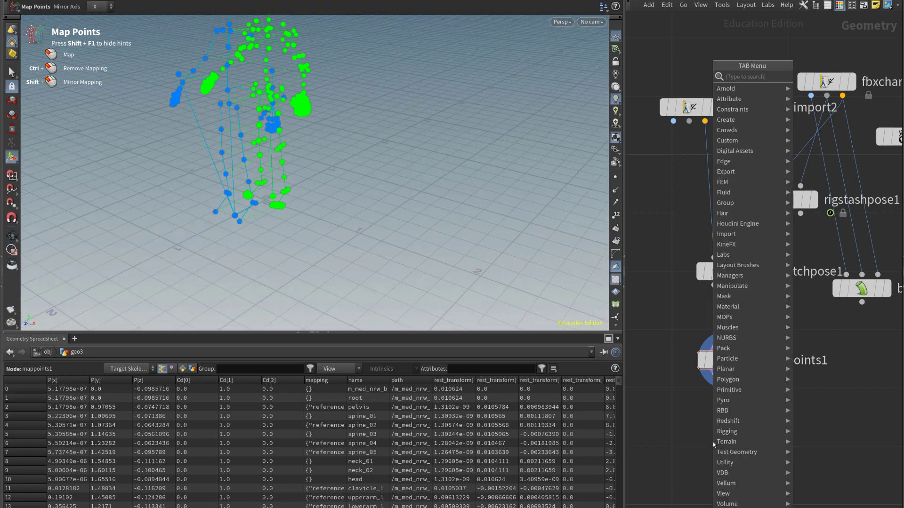
left_click(756, 442)
left_click(728, 438)
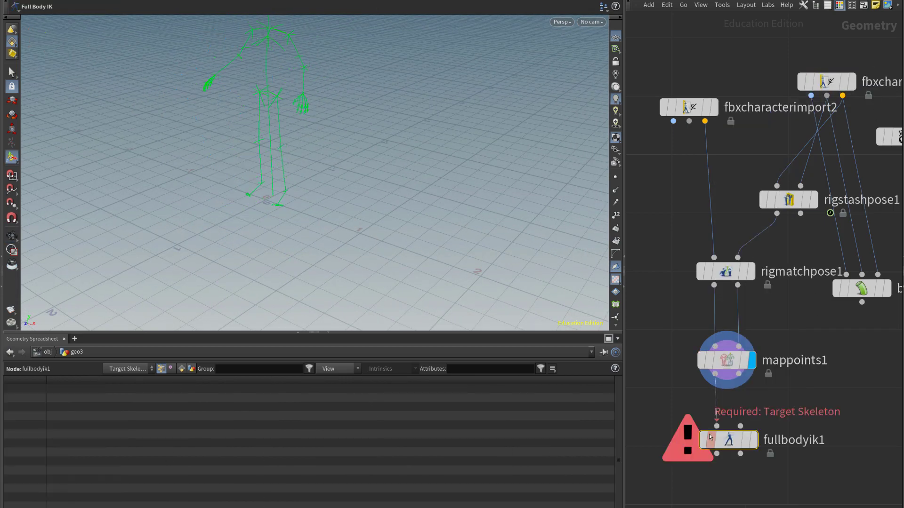
left_click(754, 440)
left_click_drag(264, 175, 307, 157, "alt")
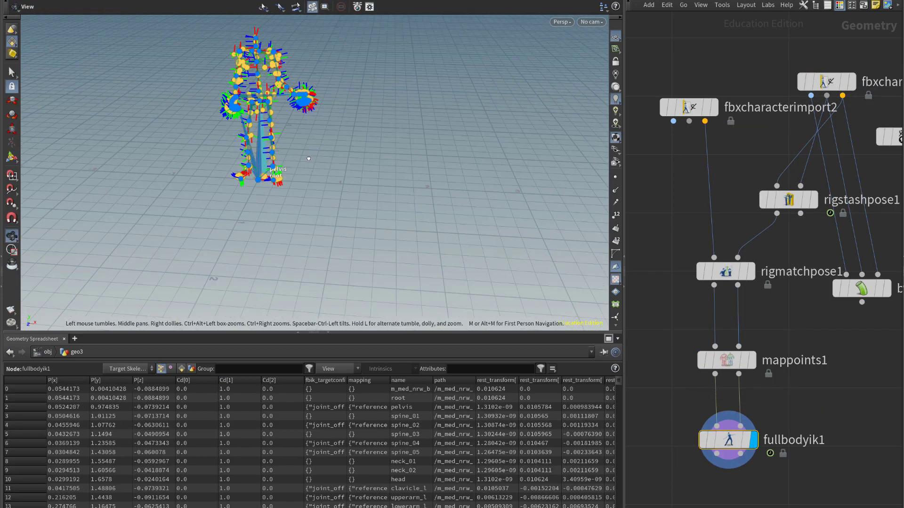
scroll(307, 157, "up", 6)
middle_click_drag(306, 157, 297, 235, "alt")
left_click_drag(296, 235, 325, 202, "alt")
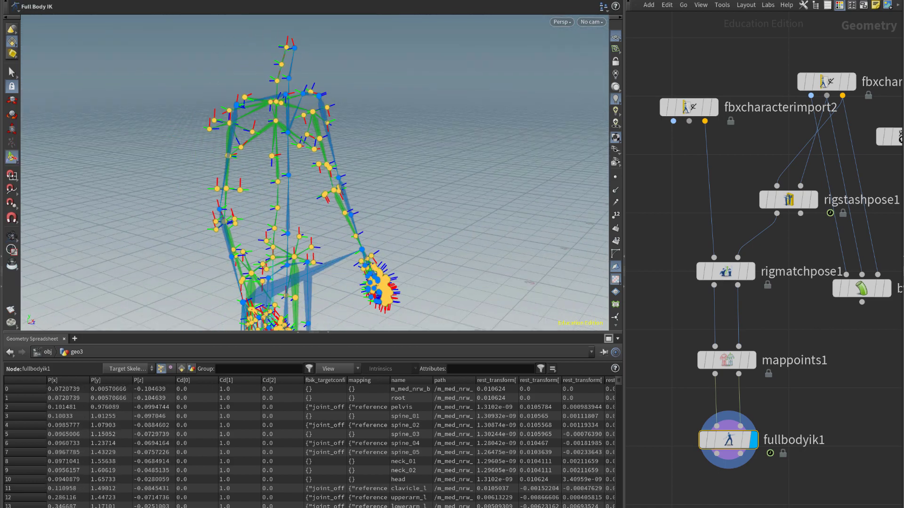
Add a ROP FBX Animation Output node below fullbodyik1 and connect it to export the retargeted animation
middle_click_drag(710, 404, 711, 359)
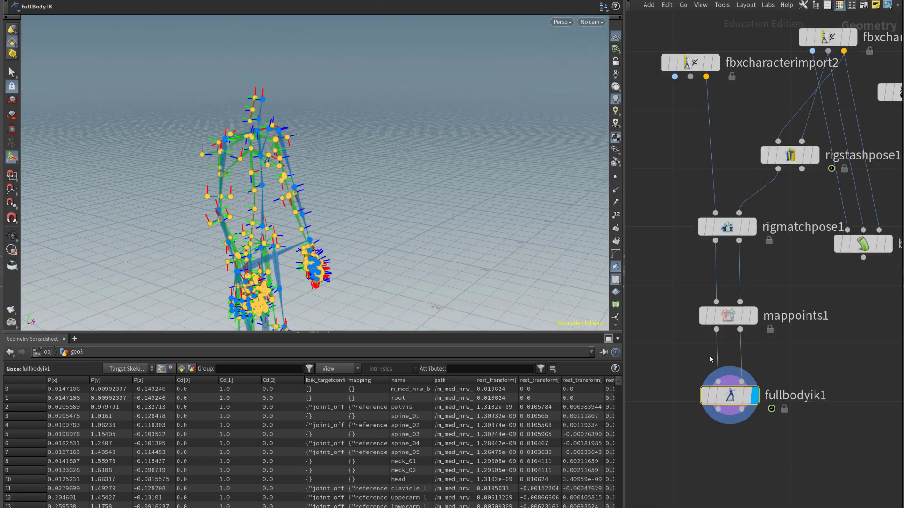
key("Tab")
type("fbx")
key("Down")
key("Down")
key("Down")
key("Return")
left_click(696, 473)
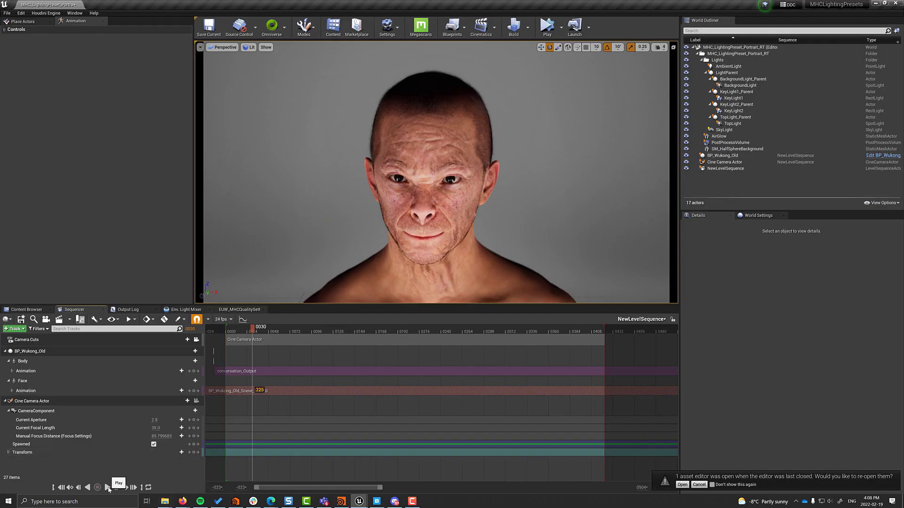
Switch to Unreal Editor and play NewLevelSequence with the body and face animation
left_click(108, 487)
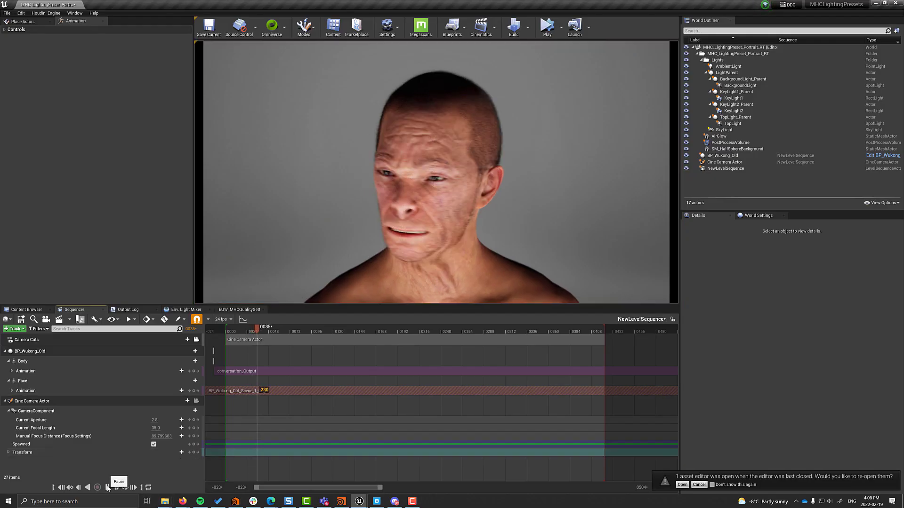